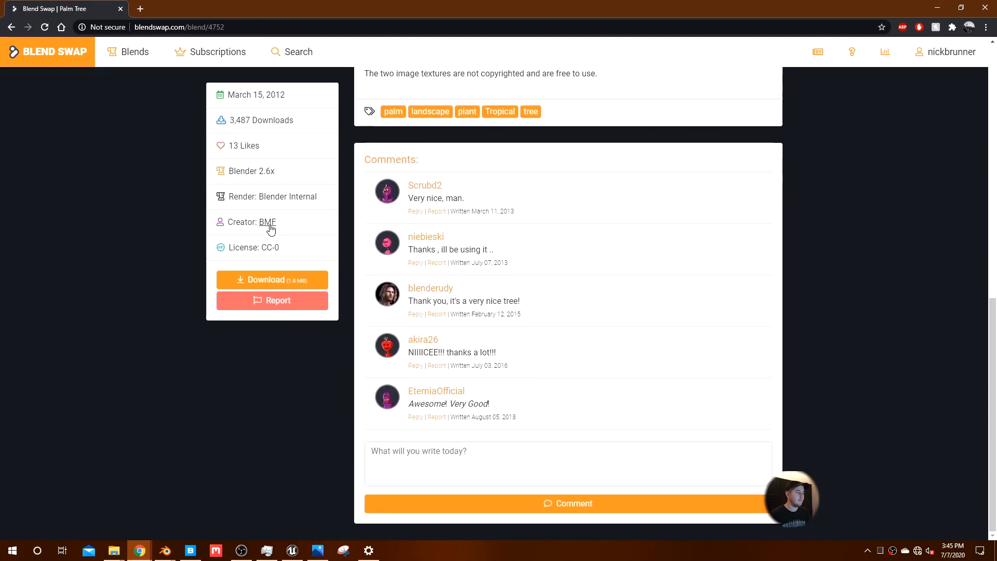
- Look over the Palm Tree model page on Blend Swap, and switch to the tutorial17_small worlds scene in Blender
{"action": "scroll", "coordinate": [324, 411], "scroll_direction": "up", "scroll_amount": 7}
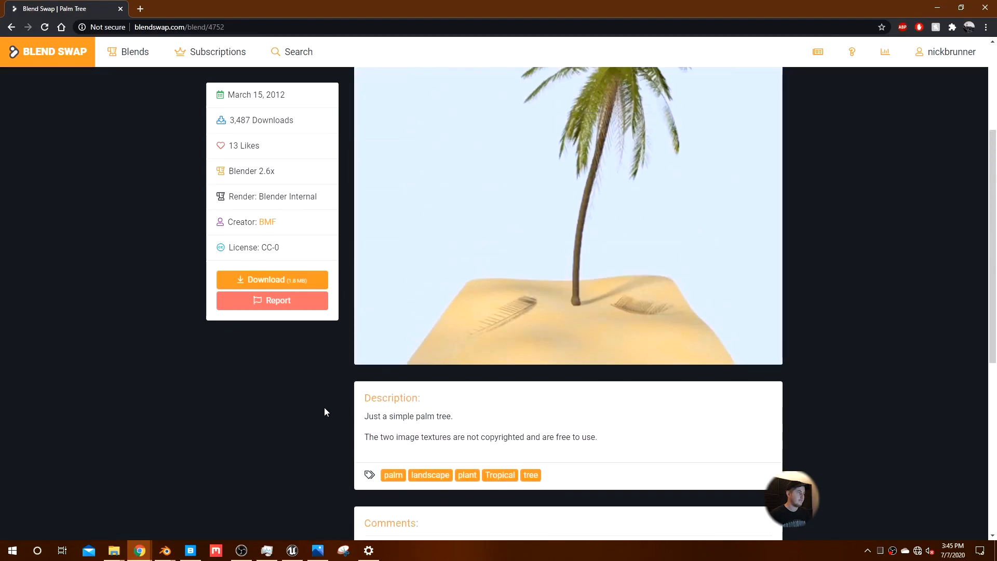
{"action": "scroll", "coordinate": [324, 412], "scroll_direction": "up", "scroll_amount": 1}
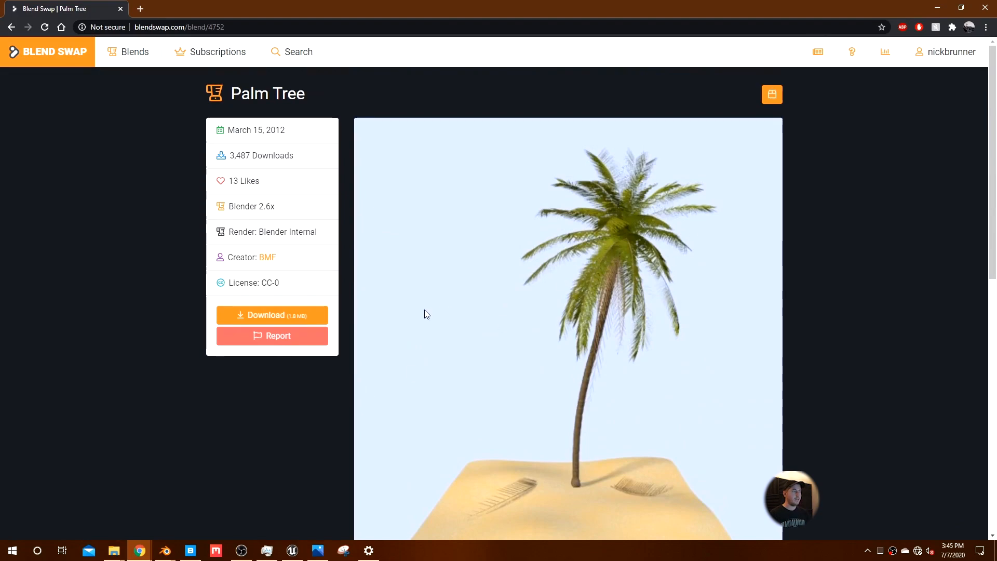
{"action": "left_click", "coordinate": [938, 8]}
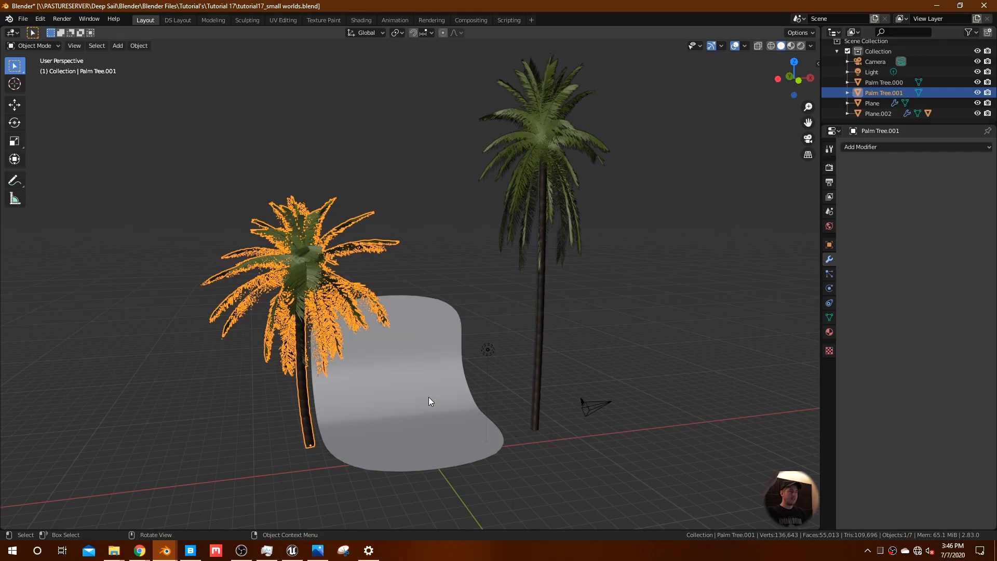
- Add a circle mesh at the base of the curved backdrop, working in front orthographic view
{"action": "middle_click_drag", "start_coordinate": [430, 404], "coordinate": [423, 373]}
{"action": "left_click", "coordinate": [423, 373]}
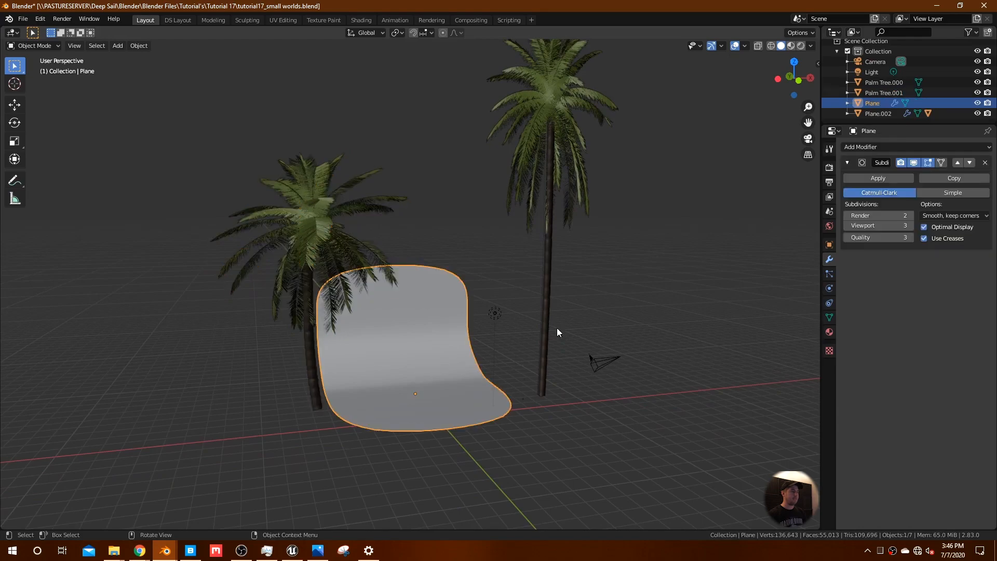
{"action": "middle_click_drag", "start_coordinate": [487, 370], "coordinate": [453, 380]}
{"action": "scroll", "coordinate": [454, 376], "scroll_direction": "up", "scroll_amount": 6}
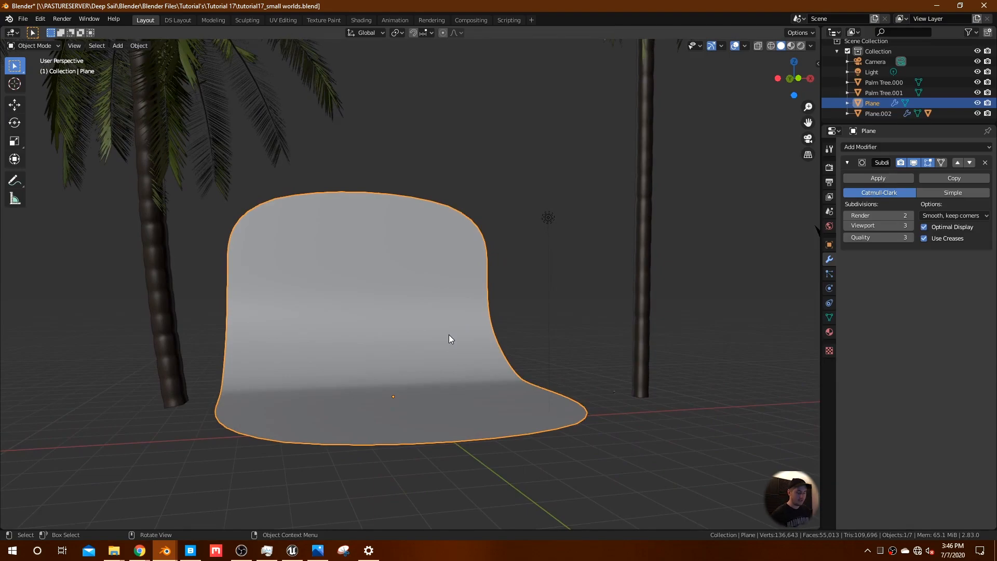
{"action": "key", "text": "KP_1"}
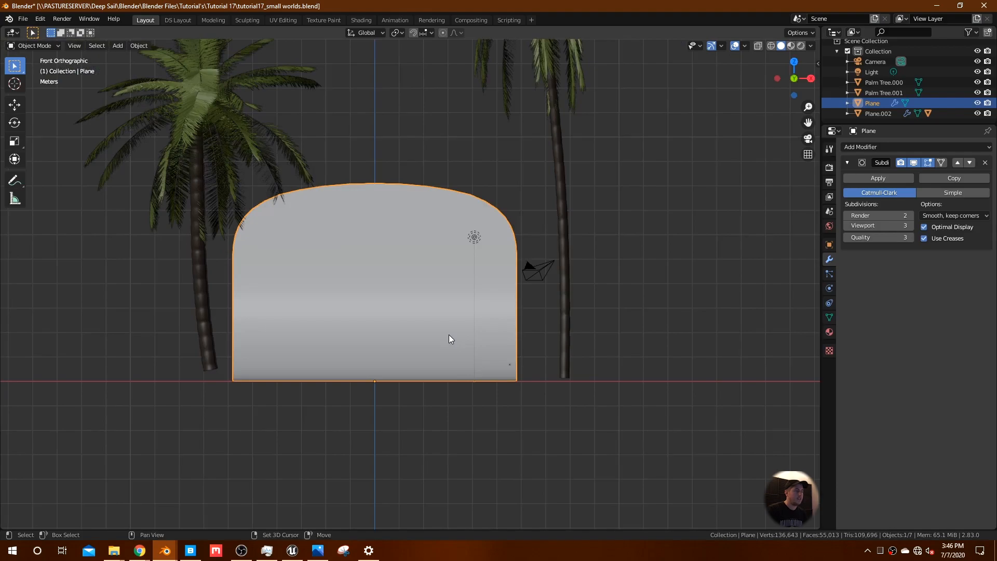
{"action": "key", "text": "shift+a"}
{"action": "mouse_move", "coordinate": [449, 338]}
{"action": "mouse_move", "coordinate": [437, 319]}
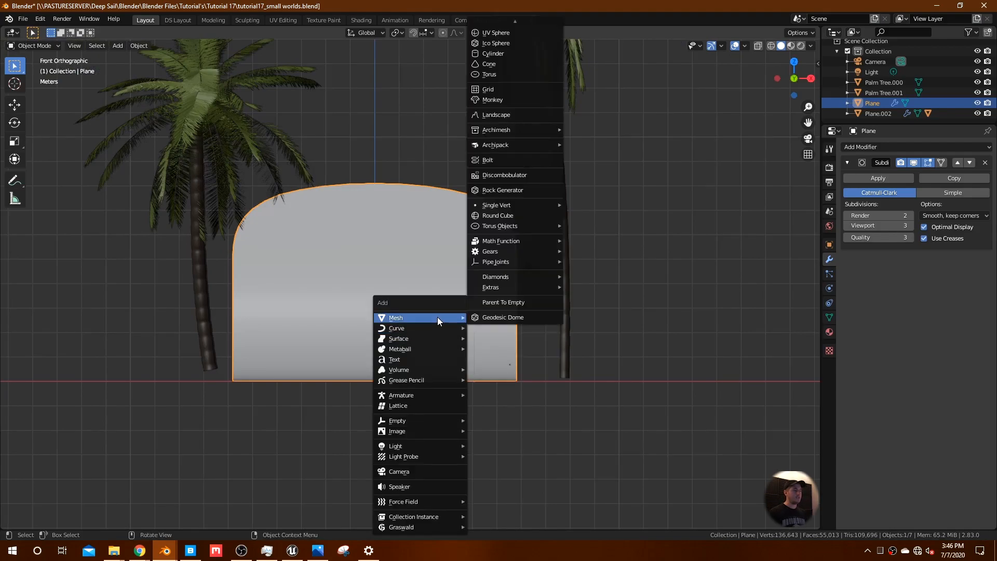
{"action": "mouse_move", "coordinate": [512, 16]}
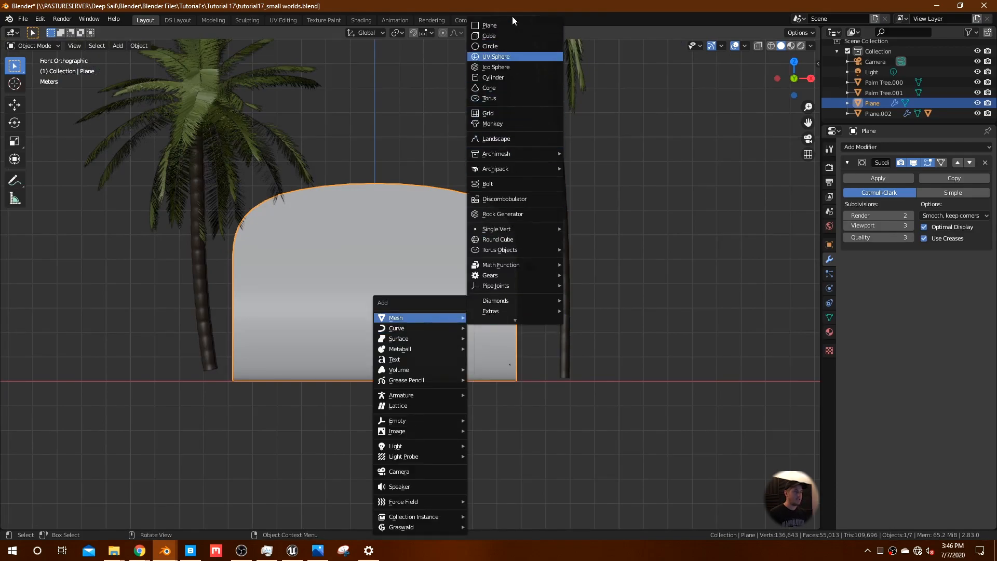
{"action": "left_click", "coordinate": [506, 46]}
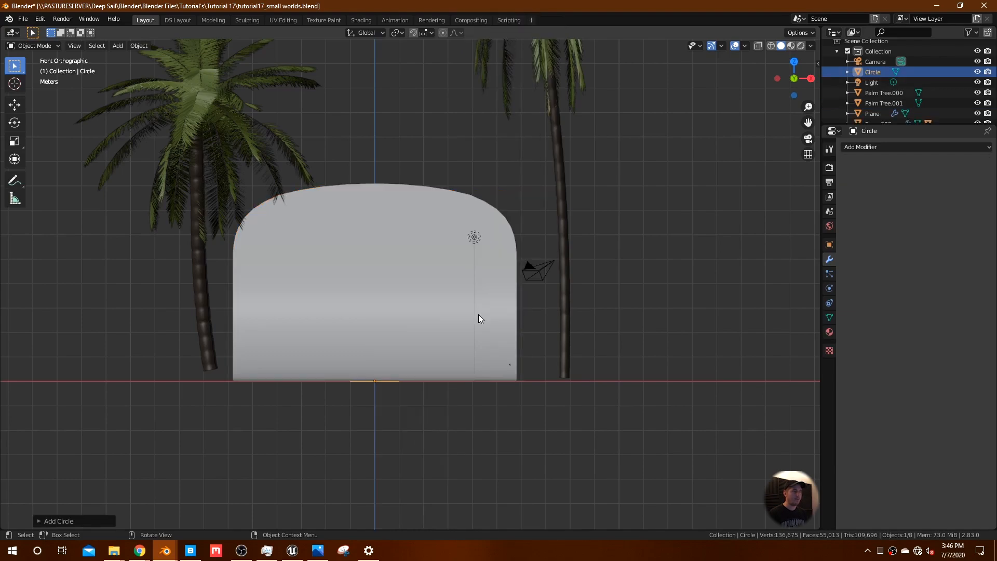
- Set the new circle's vertex count to 70
{"action": "key", "text": "KP_Decimal"}
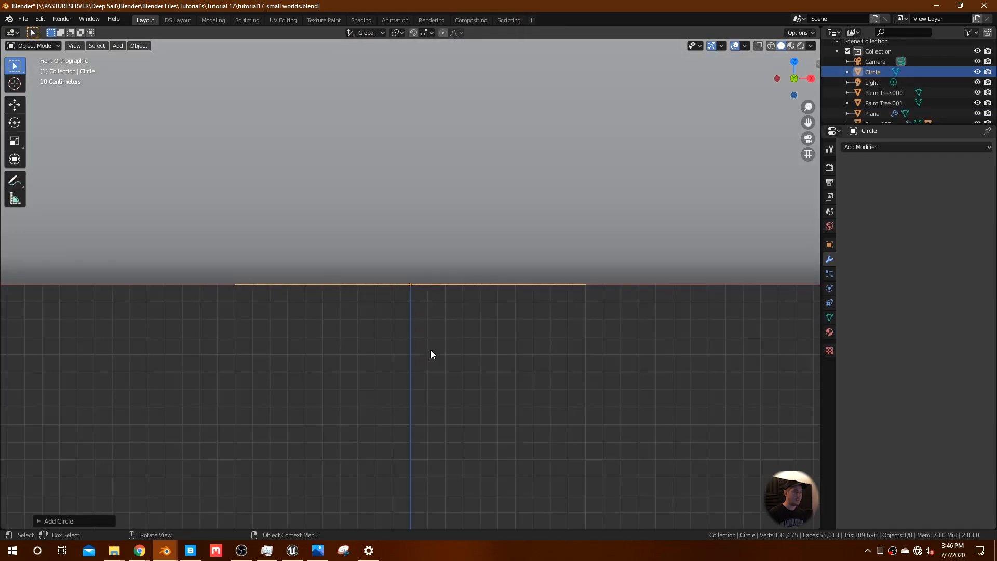
{"action": "left_click", "coordinate": [82, 521]}
{"action": "left_click", "coordinate": [141, 406]}
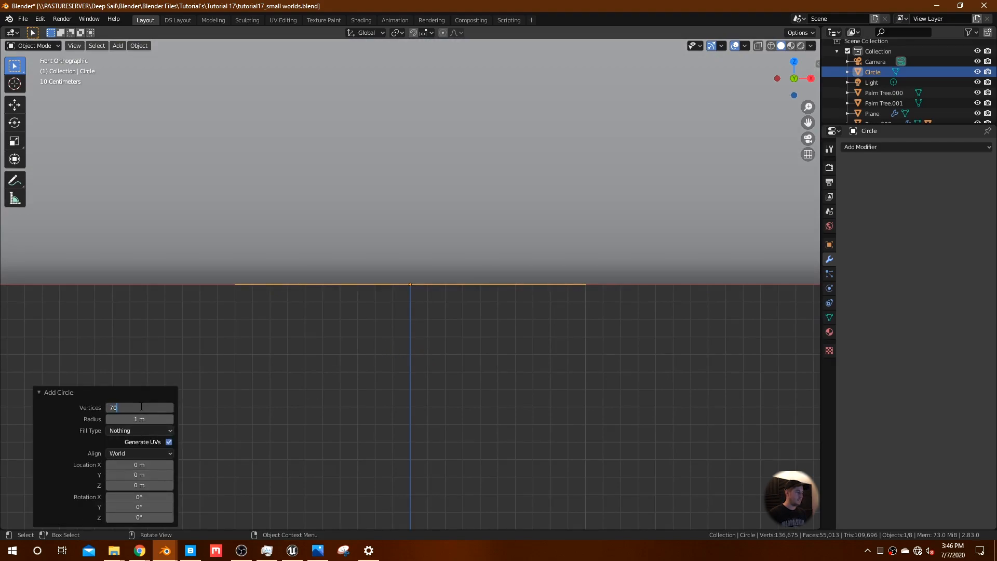
{"action": "key", "text": "Return"}
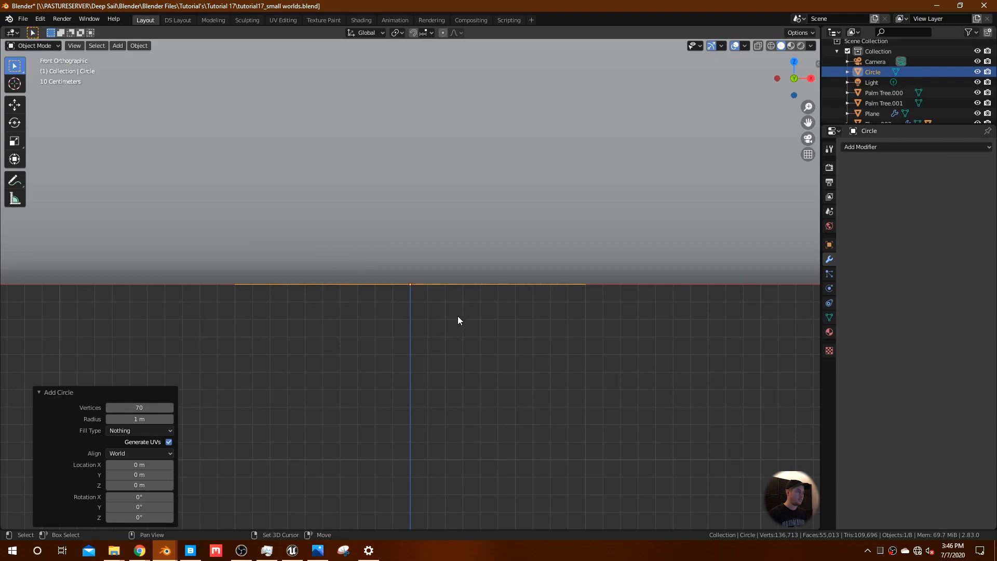
- Extrude the circle's edge loop 1.6 m upward along Z in wireframe display to form the cylinder wall
{"action": "middle_click_drag", "start_coordinate": [458, 318], "coordinate": [458, 408], "text": "shift"}
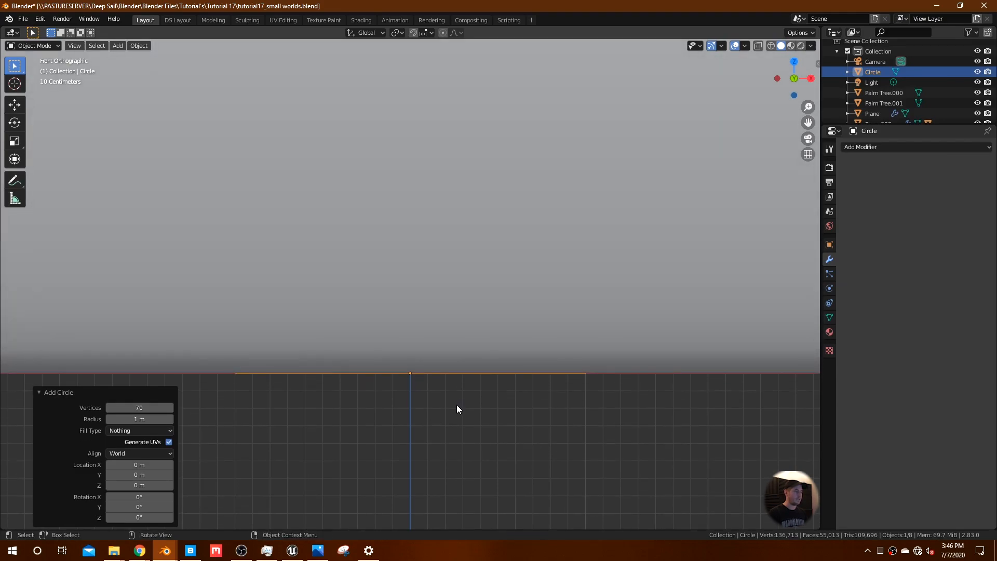
{"action": "key", "text": "Tab"}
{"action": "key", "text": "z"}
{"action": "left_click", "coordinate": [420, 405]}
{"action": "scroll", "coordinate": [514, 398], "scroll_direction": "down", "scroll_amount": 3}
{"action": "middle_click_drag", "start_coordinate": [528, 334], "coordinate": [512, 450], "text": "shift"}
{"action": "key", "text": "e"}
{"action": "key", "text": "z"}
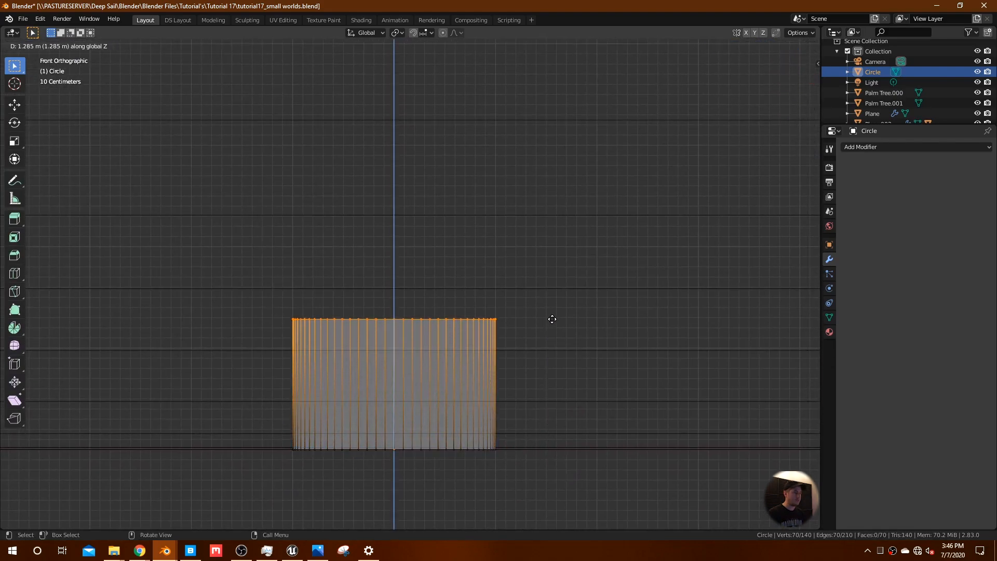
{"action": "key", "text": "ctrl"}
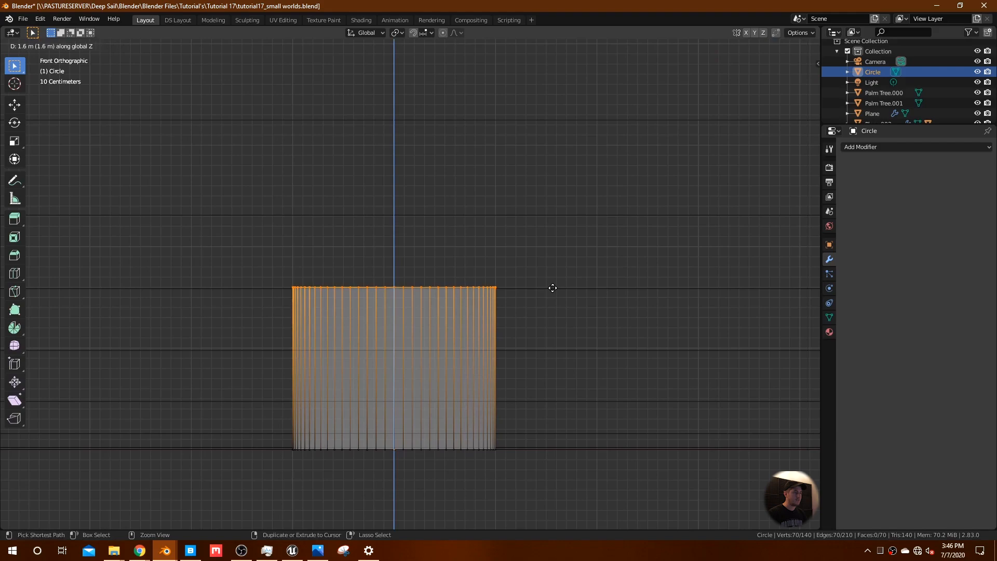
{"action": "left_click", "coordinate": [552, 289]}
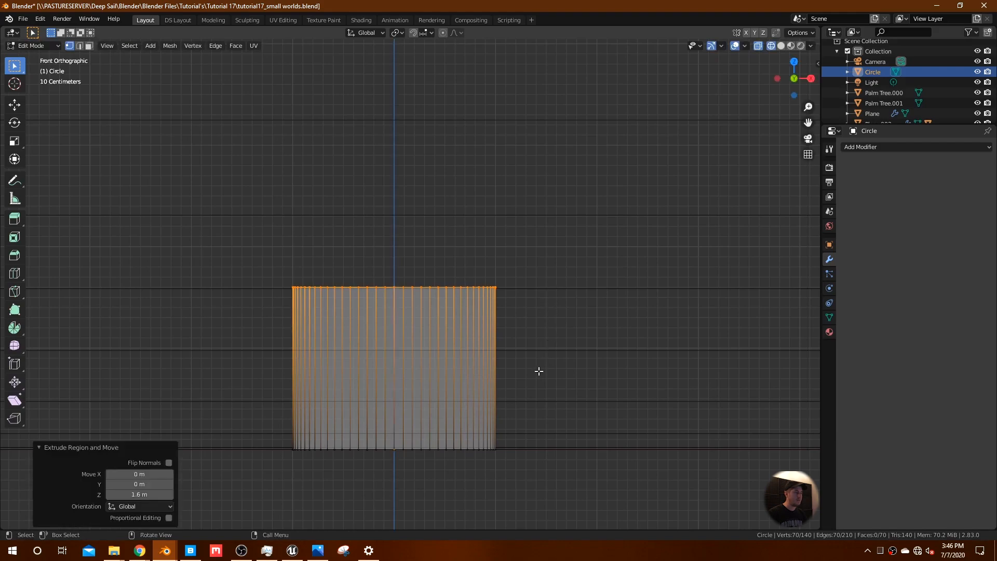
- Extrude two short rings upward from the cylinder's top edge, each about 0.03 m high and scaled inward to about 0.985 and 0.988
{"action": "scroll", "coordinate": [540, 366], "scroll_direction": "up", "scroll_amount": 2}
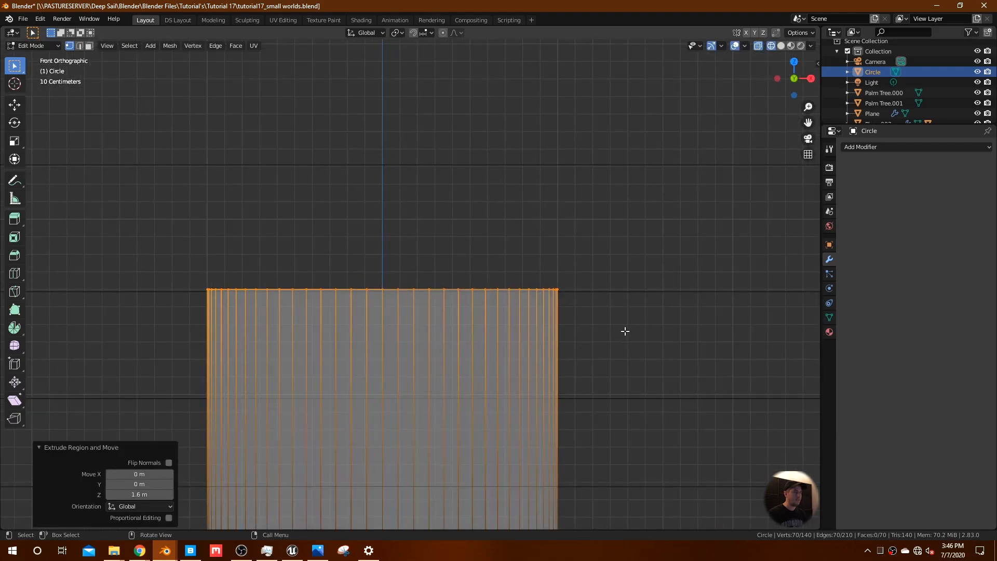
{"action": "key", "text": "e"}
{"action": "key", "text": "z"}
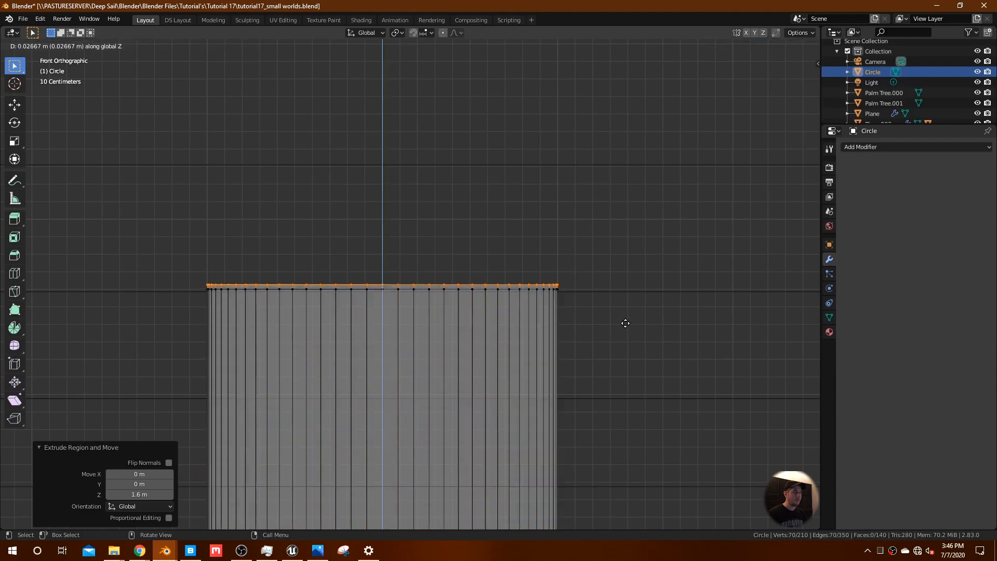
{"action": "left_click", "coordinate": [625, 323]}
{"action": "key", "text": "s"}
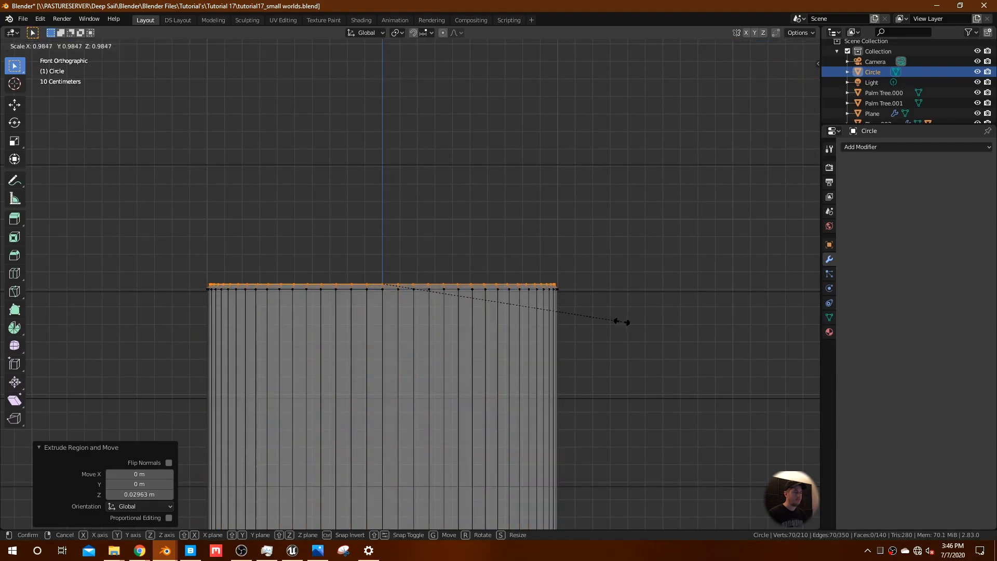
{"action": "left_click", "coordinate": [620, 320]}
{"action": "key", "text": "e"}
{"action": "left_click", "coordinate": [618, 312]}
{"action": "key", "text": "s"}
{"action": "left_click", "coordinate": [617, 313]}
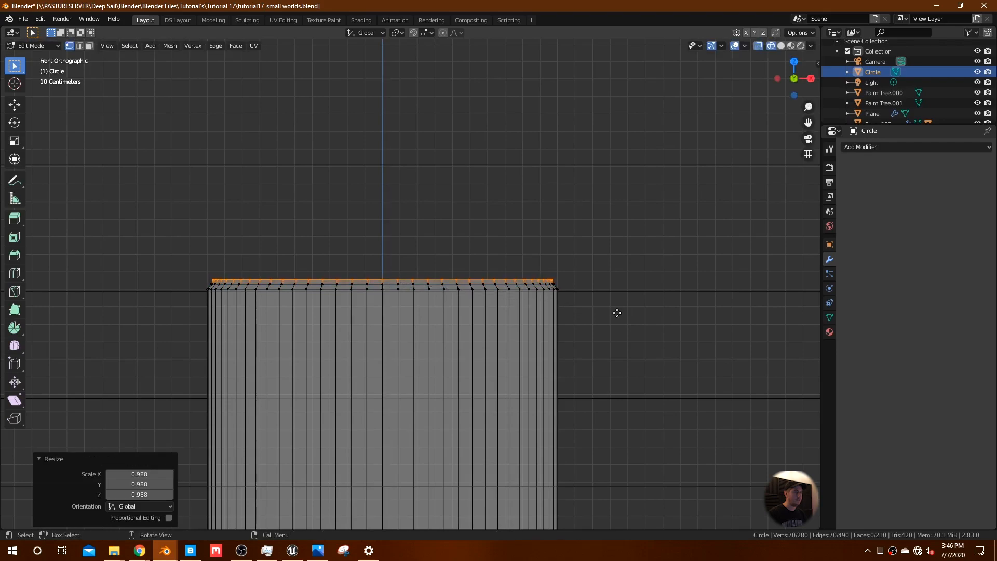
- Extrude the top ring up about 0.033 m and scale it slightly outward to begin flaring the neck
{"action": "key", "text": "e"}
{"action": "left_click", "coordinate": [616, 307]}
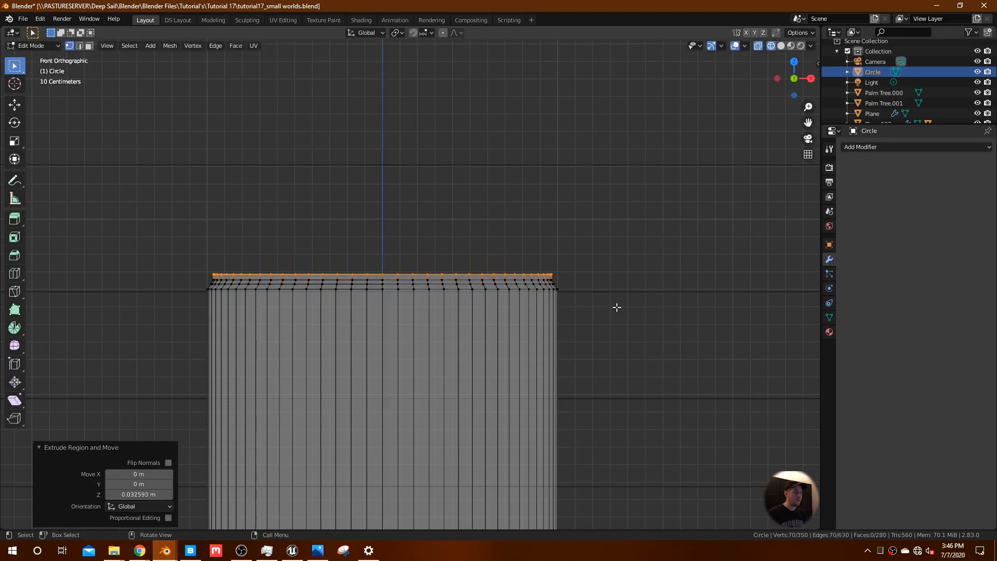
{"action": "key", "text": "s"}
{"action": "left_click", "coordinate": [621, 310]}
{"action": "key", "text": "e"}
{"action": "left_click", "coordinate": [621, 307]}
{"action": "key", "text": "s"}
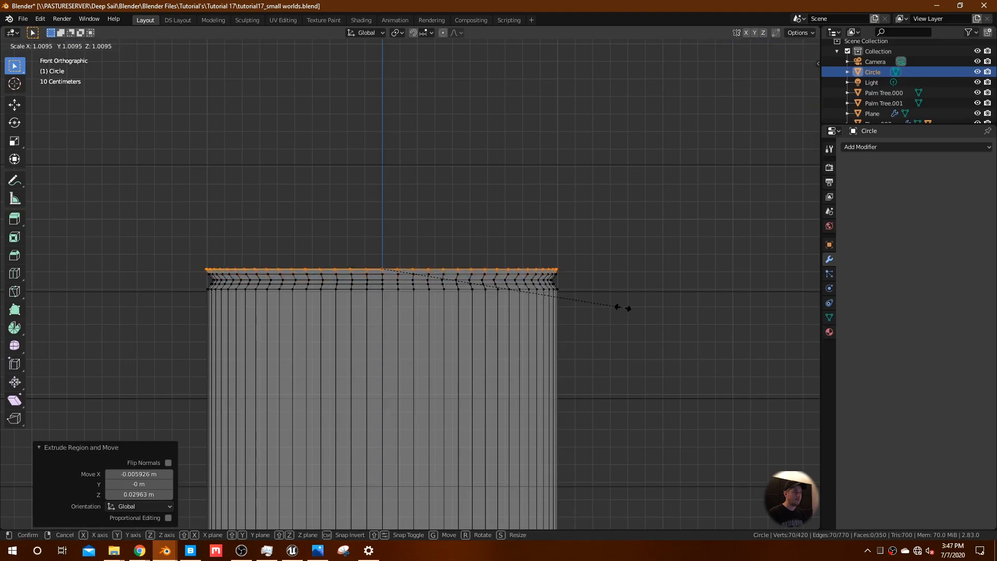
{"action": "left_click", "coordinate": [624, 310]}
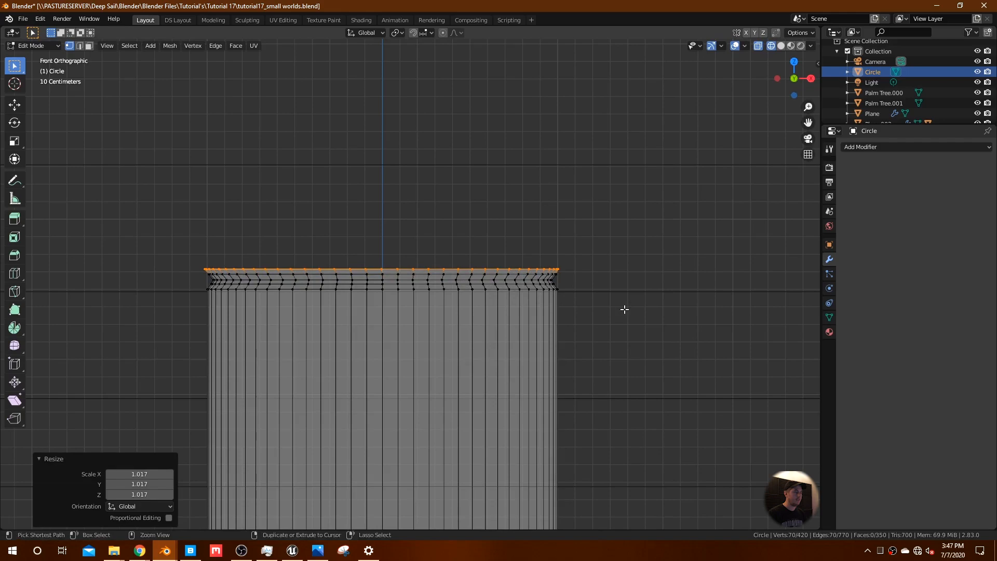
{"action": "key", "text": "ctrl+z"}
{"action": "key", "text": "ctrl+z"}
- Extrude two more flared rings straight up from the neck, the second about 0.033 m high and scaled outward to 1.011
{"action": "key", "text": "e"}
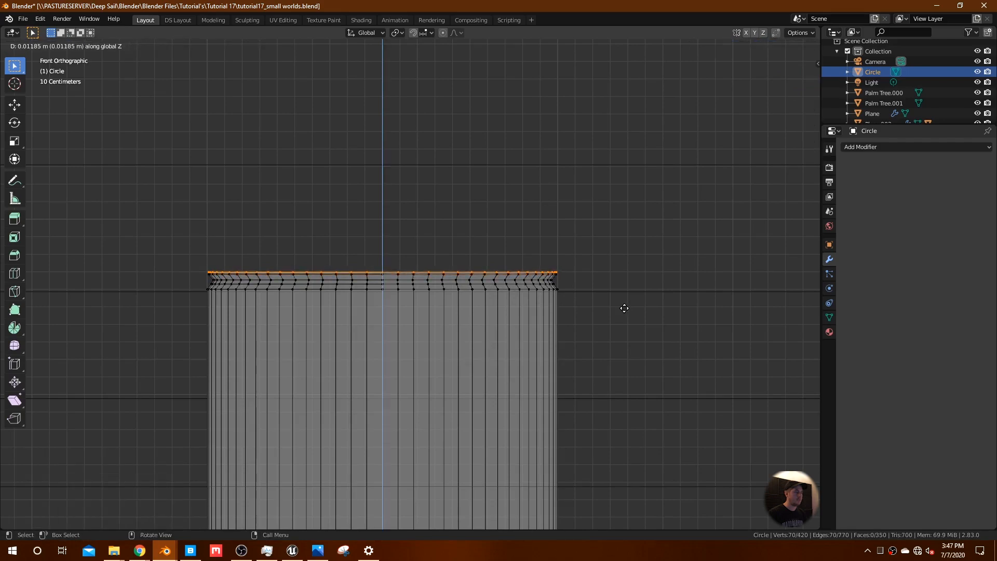
{"action": "left_click", "coordinate": [625, 306]}
{"action": "key", "text": "s"}
{"action": "left_click", "coordinate": [625, 306]}
{"action": "key", "text": "e"}
{"action": "left_click", "coordinate": [627, 301]}
{"action": "key", "text": "s"}
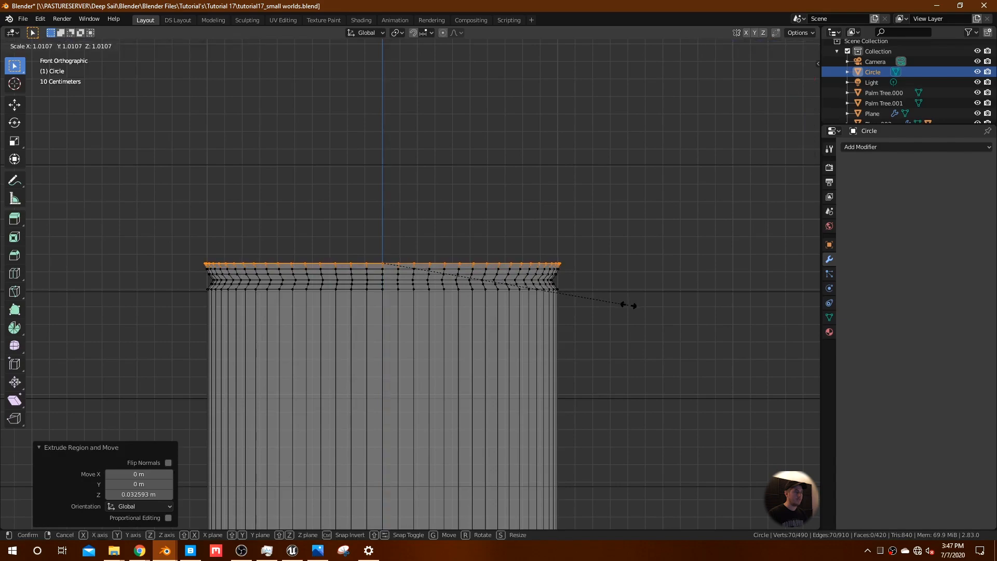
{"action": "left_click", "coordinate": [628, 305]}
- Extrude the flared edge straight up about 0.027 m, and add another ring about 0.039 m high scaled inward to about 0.99
{"action": "key", "text": "e"}
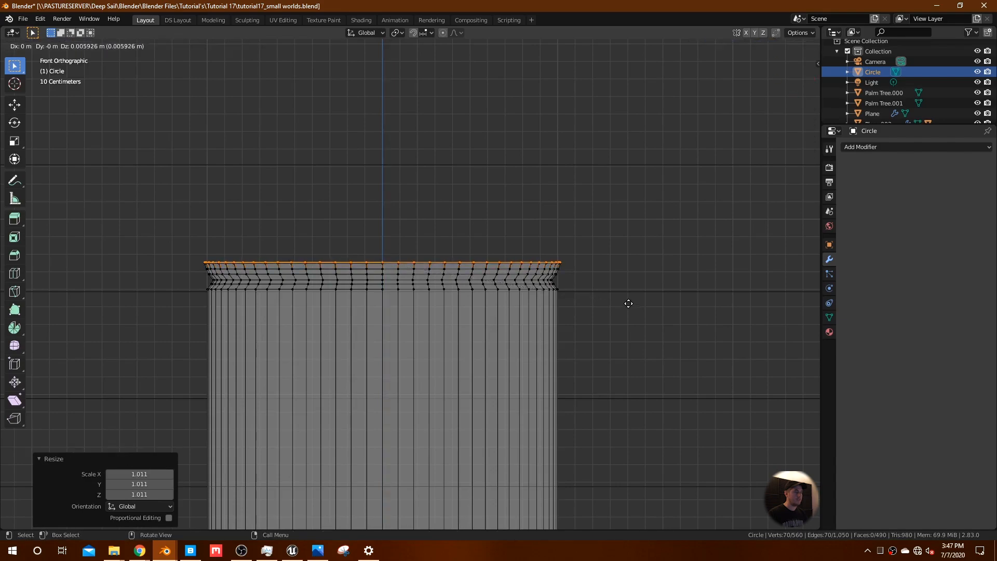
{"action": "left_click", "coordinate": [629, 301]}
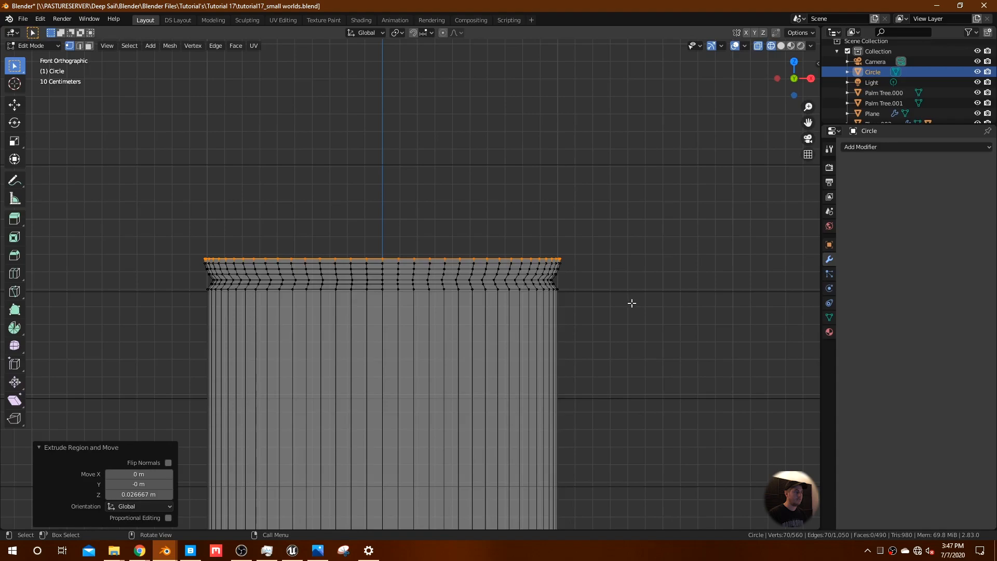
{"action": "key", "text": "e"}
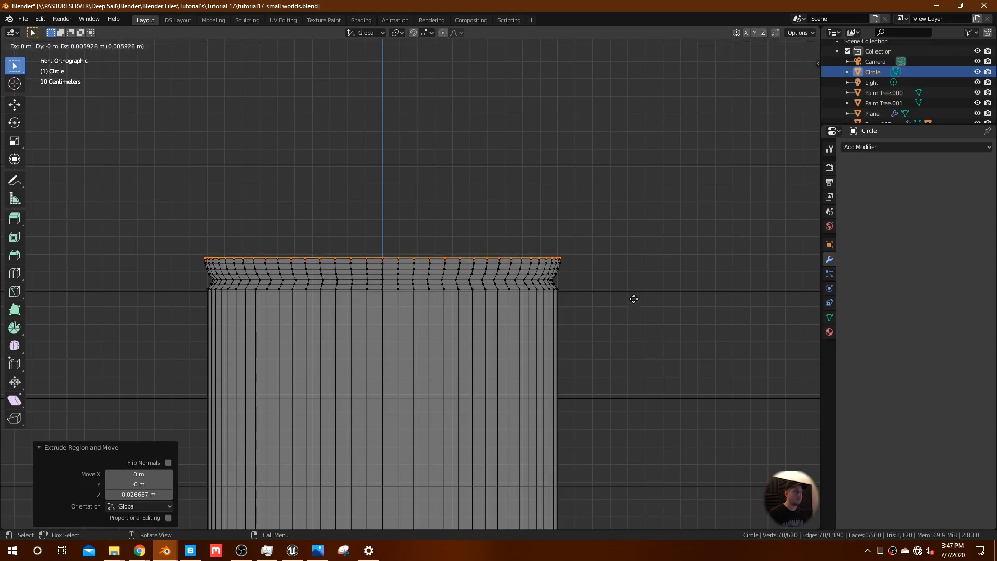
{"action": "left_click", "coordinate": [633, 297]}
{"action": "key", "text": "s"}
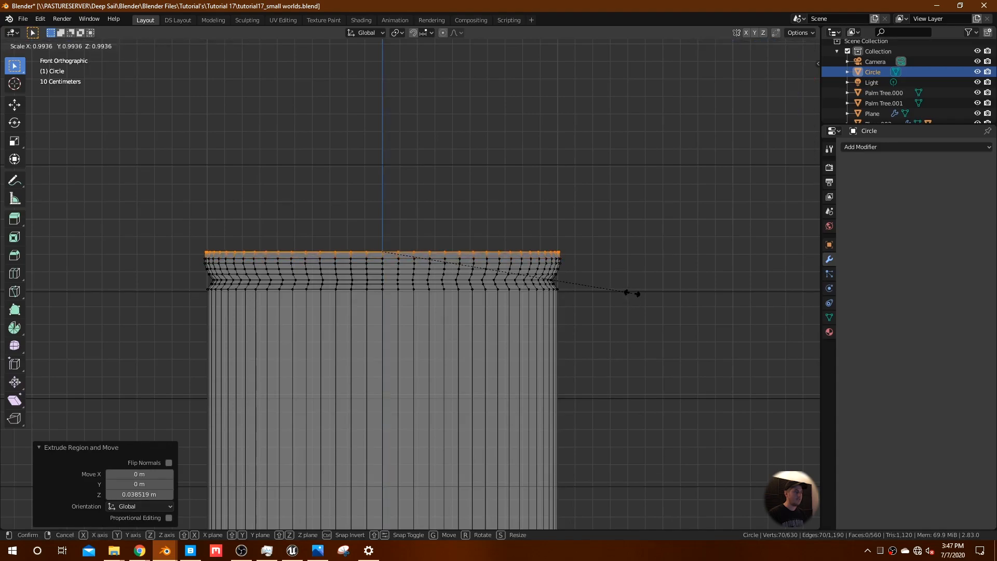
{"action": "left_click", "coordinate": [631, 291]}
- Round off the lip with three more rings extruded about 0.03 m each and scaled inward to about 0.99, 0.970 and 0.952
{"action": "key", "text": "e"}
{"action": "left_click", "coordinate": [629, 289]}
{"action": "key", "text": "s"}
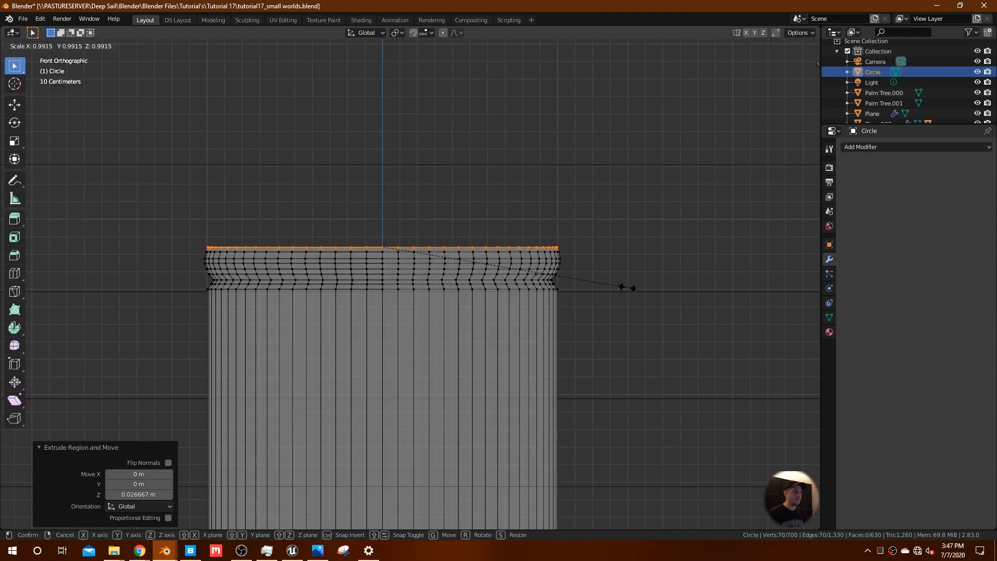
{"action": "left_click", "coordinate": [625, 286]}
{"action": "key", "text": "e"}
{"action": "left_click", "coordinate": [627, 280]}
{"action": "key", "text": "s"}
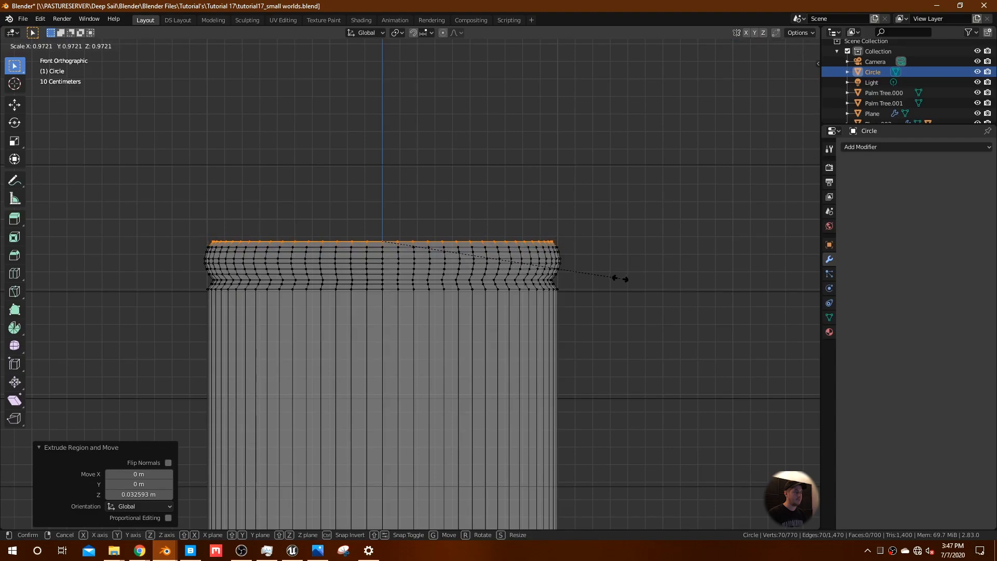
{"action": "left_click", "coordinate": [619, 279]}
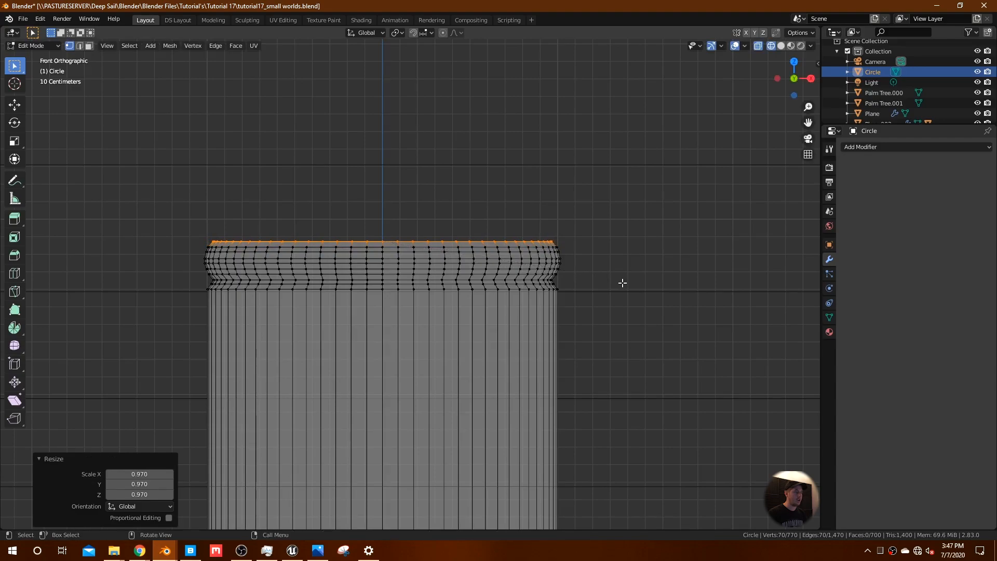
{"action": "key", "text": "e"}
{"action": "left_click", "coordinate": [621, 279]}
{"action": "key", "text": "s"}
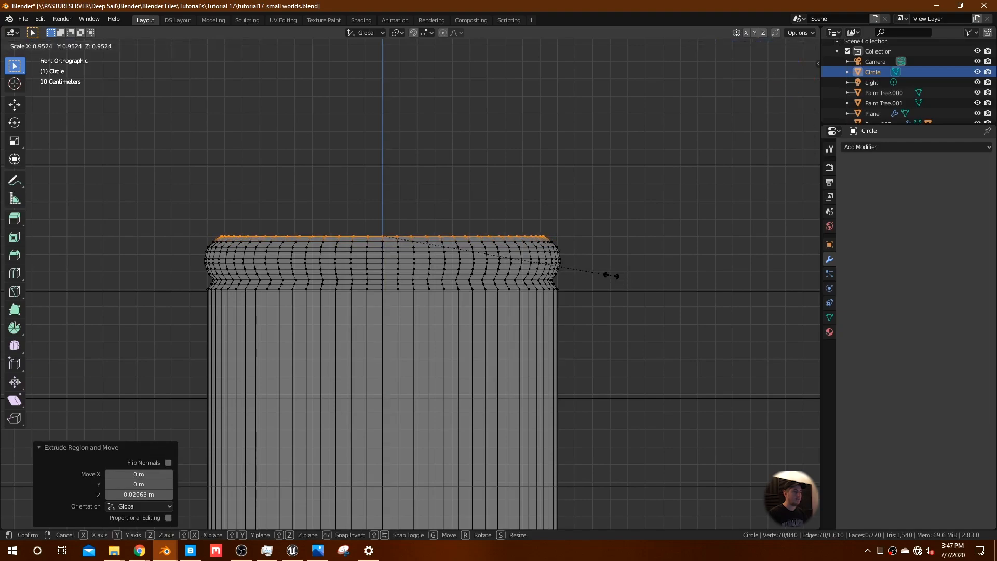
{"action": "left_click", "coordinate": [612, 276]}
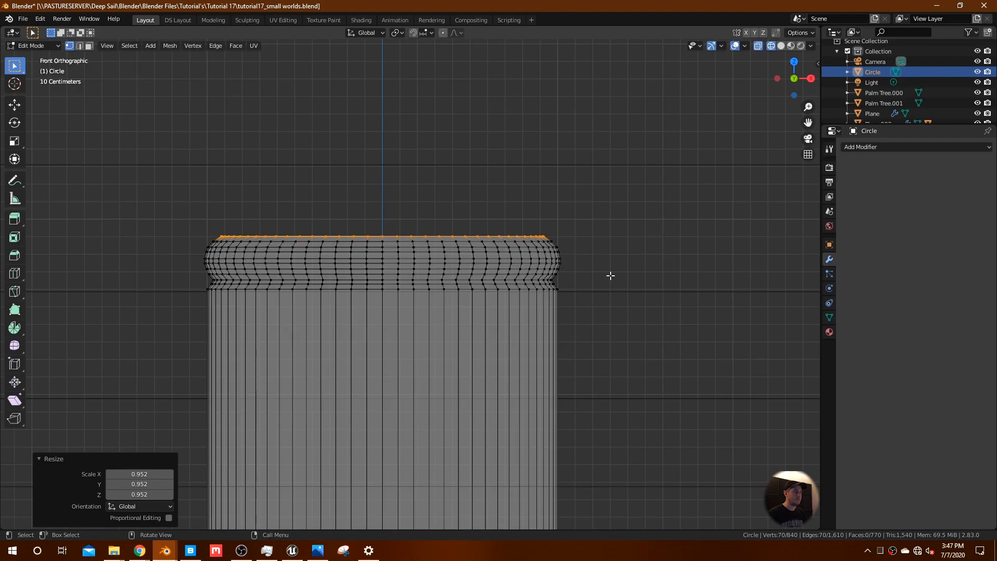
- Extrude the lip's top ring about 0.056 m down inside the jar and scale it outward to about 1.029
{"action": "key", "text": "e"}
{"action": "key", "text": "z"}
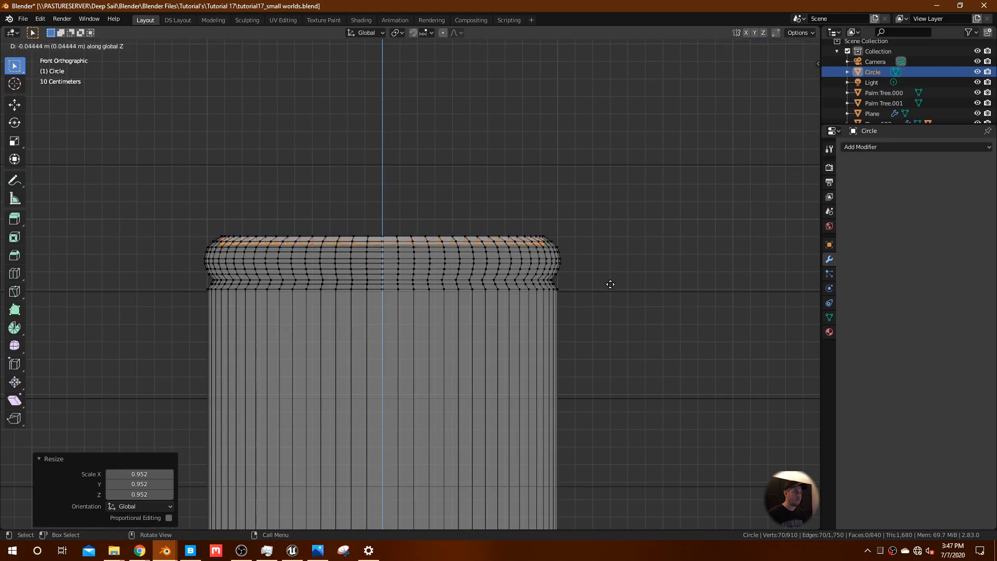
{"action": "left_click", "coordinate": [610, 286]}
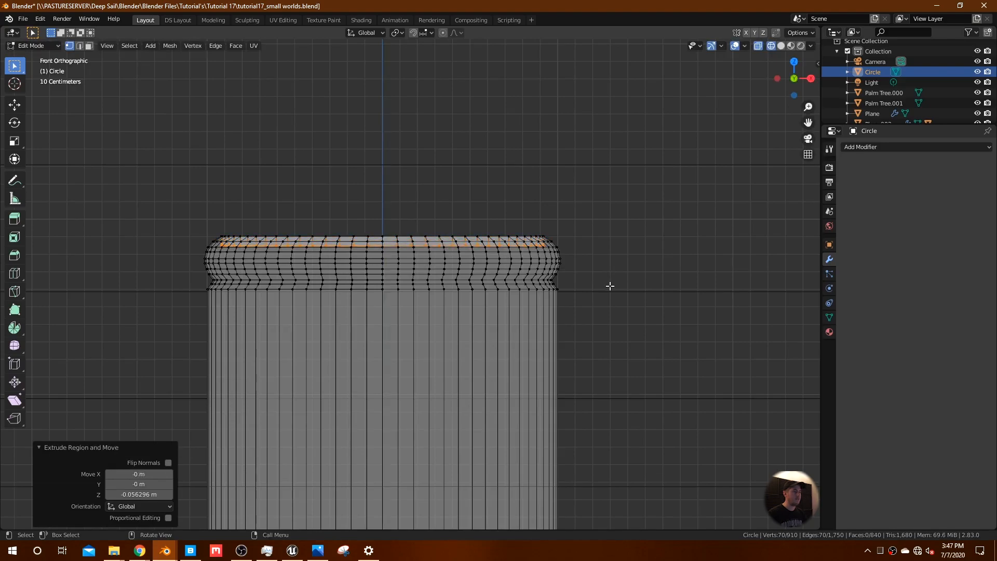
{"action": "key", "text": "s"}
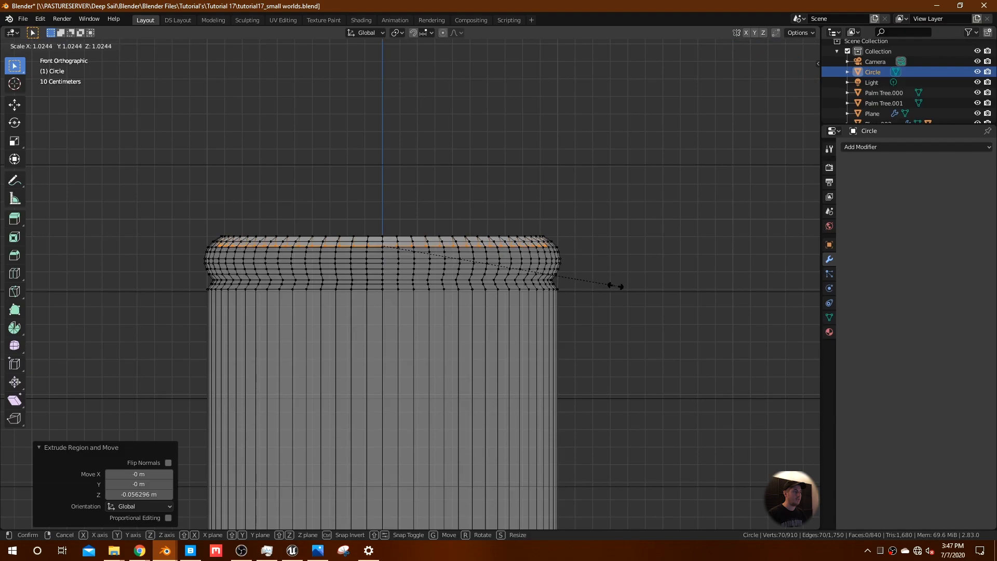
{"action": "left_click", "coordinate": [619, 286]}
- Extrude a further inner lip ring about 0.039 m downward and scale it outward to about 1.026
{"action": "key", "text": "e"}
{"action": "key", "text": "z"}
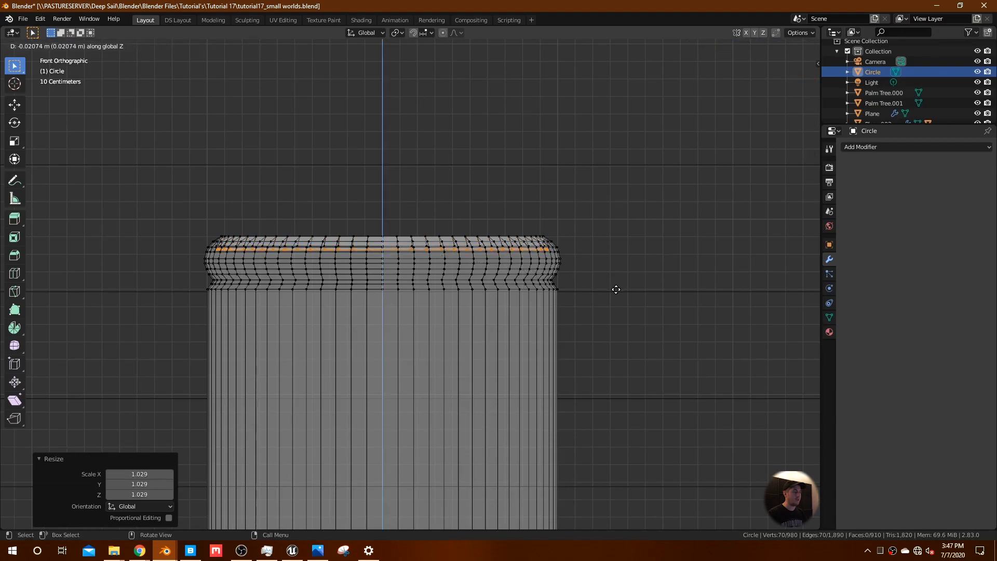
{"action": "left_click", "coordinate": [615, 293]}
{"action": "key", "text": "s"}
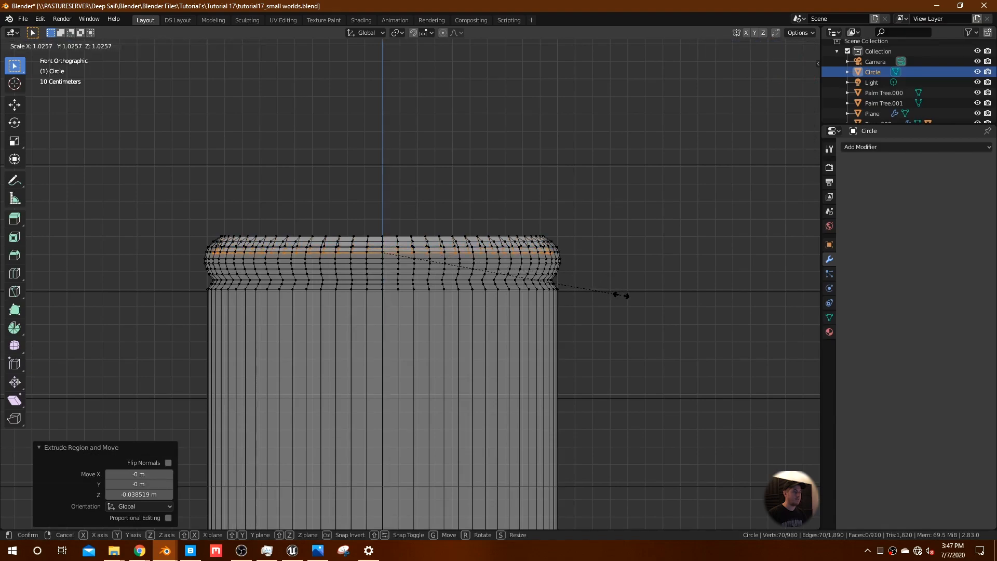
{"action": "left_click", "coordinate": [621, 295]}
- Show the model in solid shading, return to Object Mode and inspect the jar's lip from several angles
{"action": "middle_click_drag", "start_coordinate": [589, 299], "coordinate": [610, 328]}
{"action": "key", "text": "z"}
{"action": "left_click", "coordinate": [675, 327]}
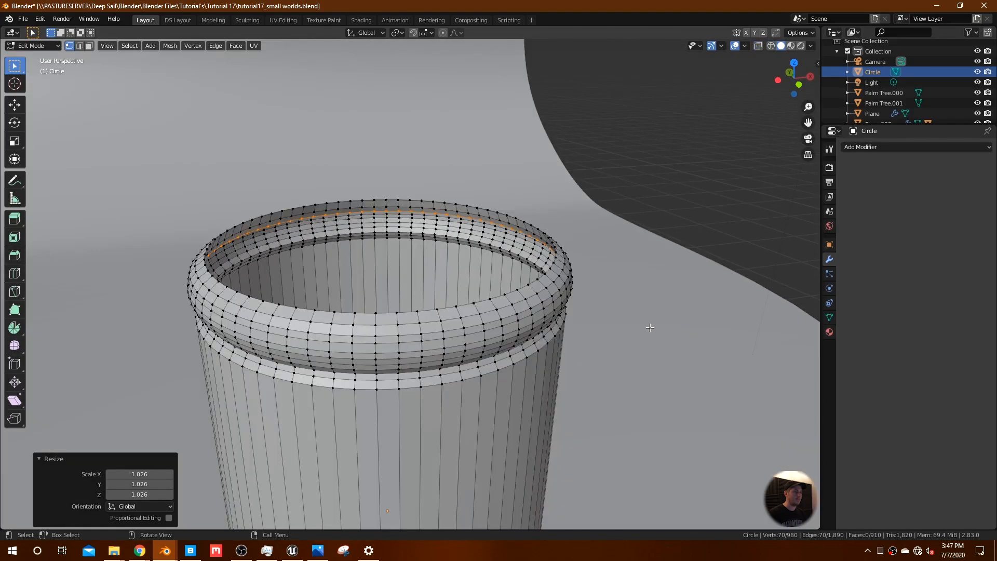
{"action": "key", "text": "Tab"}
{"action": "scroll", "coordinate": [565, 333], "scroll_direction": "up", "scroll_amount": 2}
{"action": "middle_click_drag", "start_coordinate": [565, 340], "coordinate": [622, 328]}
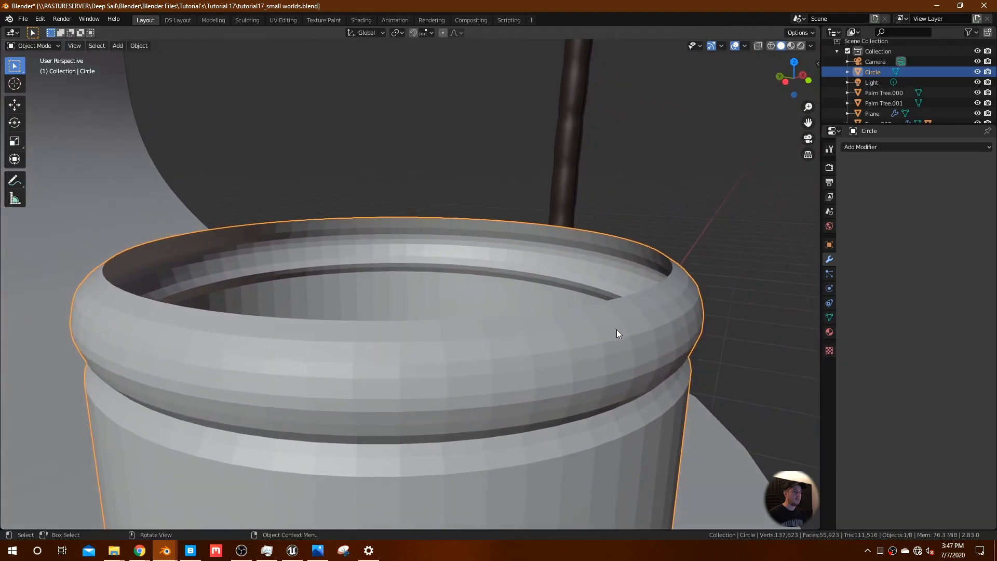
{"action": "scroll", "coordinate": [617, 331], "scroll_direction": "down", "scroll_amount": 5}
{"action": "middle_click_drag", "start_coordinate": [568, 356], "coordinate": [450, 381]}
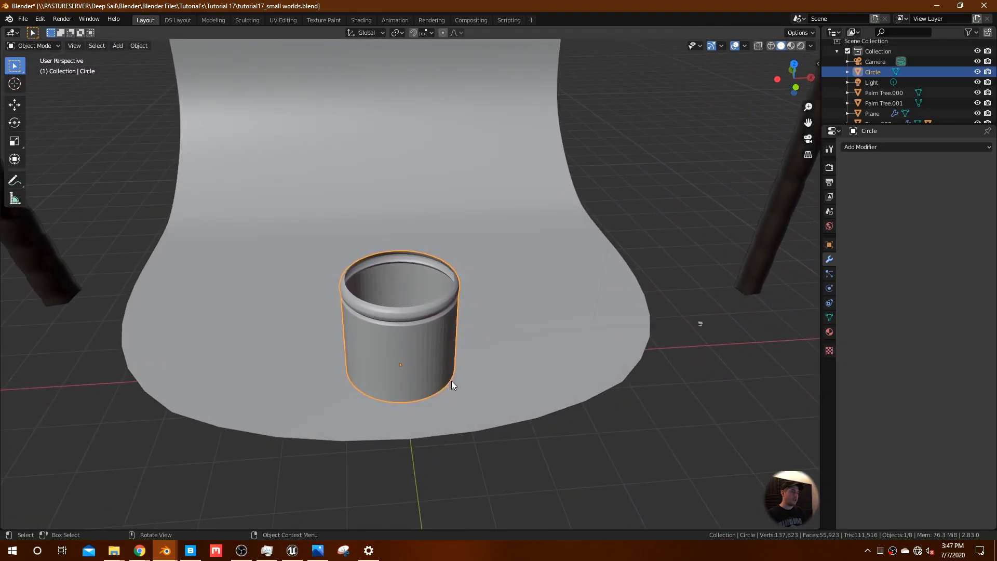
{"action": "scroll", "coordinate": [468, 345], "scroll_direction": "up", "scroll_amount": 3}
{"action": "scroll", "coordinate": [470, 370], "scroll_direction": "up", "scroll_amount": 2}
{"action": "middle_click_drag", "start_coordinate": [487, 365], "coordinate": [580, 353]}
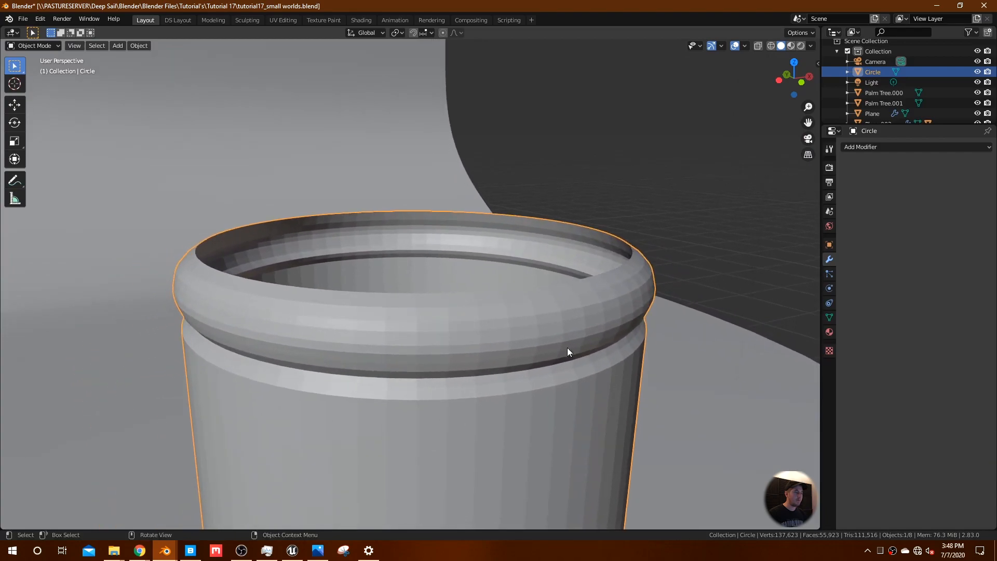
- Add a Solidify modifier to the jar and enable Even Thickness
{"action": "left_click", "coordinate": [875, 149]}
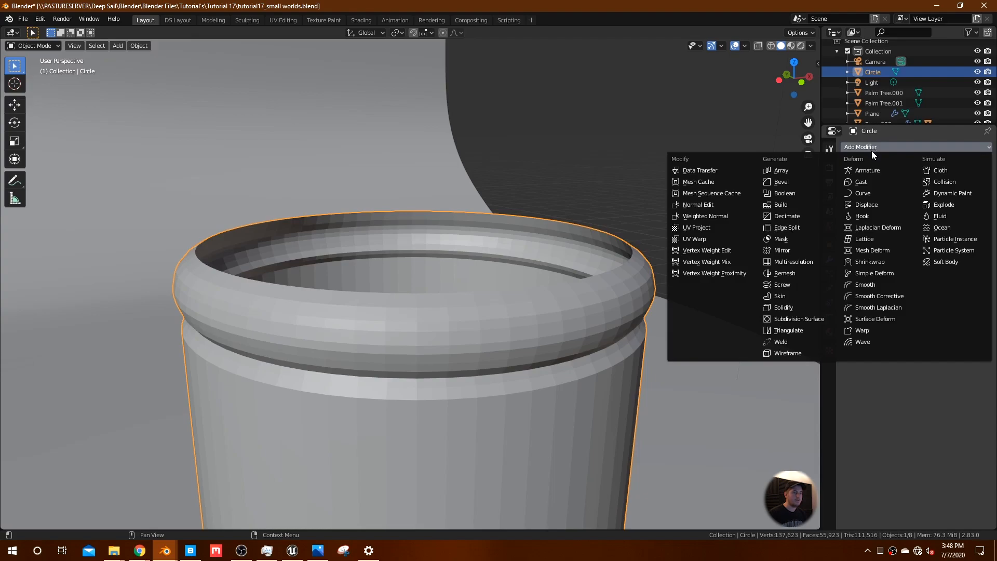
{"action": "left_click", "coordinate": [801, 306]}
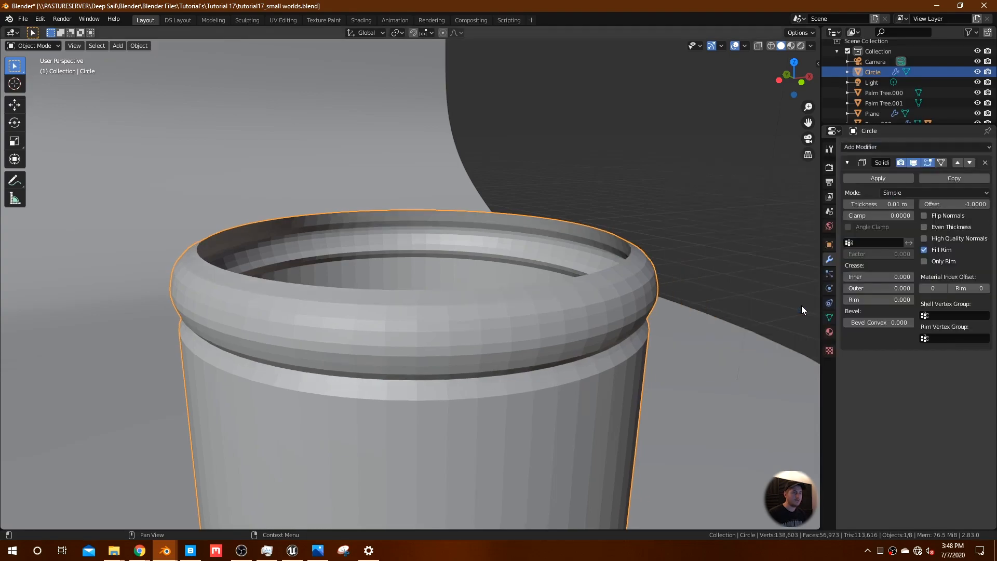
{"action": "left_click", "coordinate": [926, 227]}
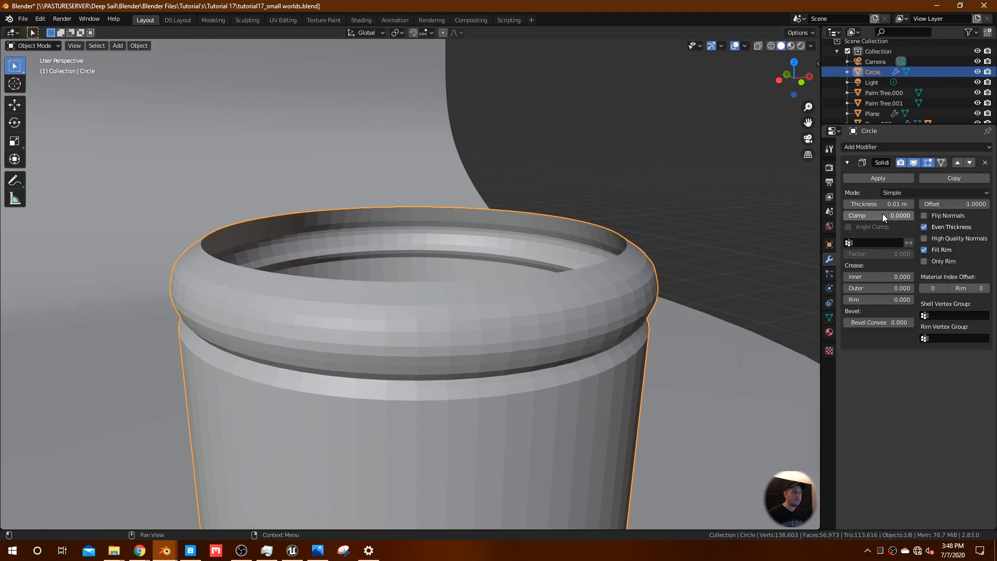
{"action": "mouse_move", "coordinate": [873, 206]}
{"action": "left_mouse_down"}
{"action": "mouse_move", "coordinate": [855, 207]}
{"action": "mouse_move", "coordinate": [872, 206]}
{"action": "left_mouse_up"}
- Turn off the Solidify modifier's viewport display and enter Edit Mode on the jar
{"action": "key", "text": "Tab"}
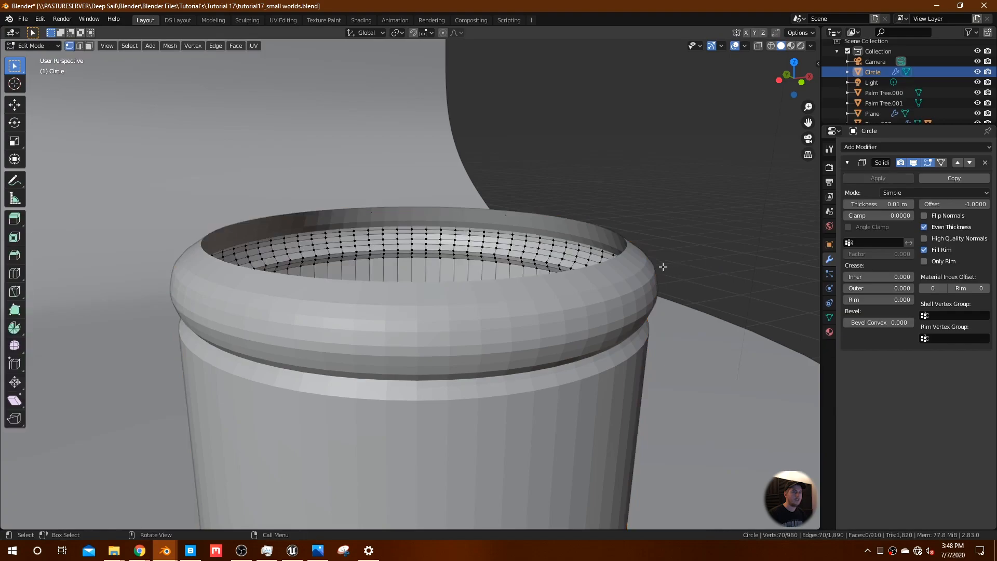
{"action": "key", "text": "Tab"}
{"action": "left_click", "coordinate": [914, 163]}
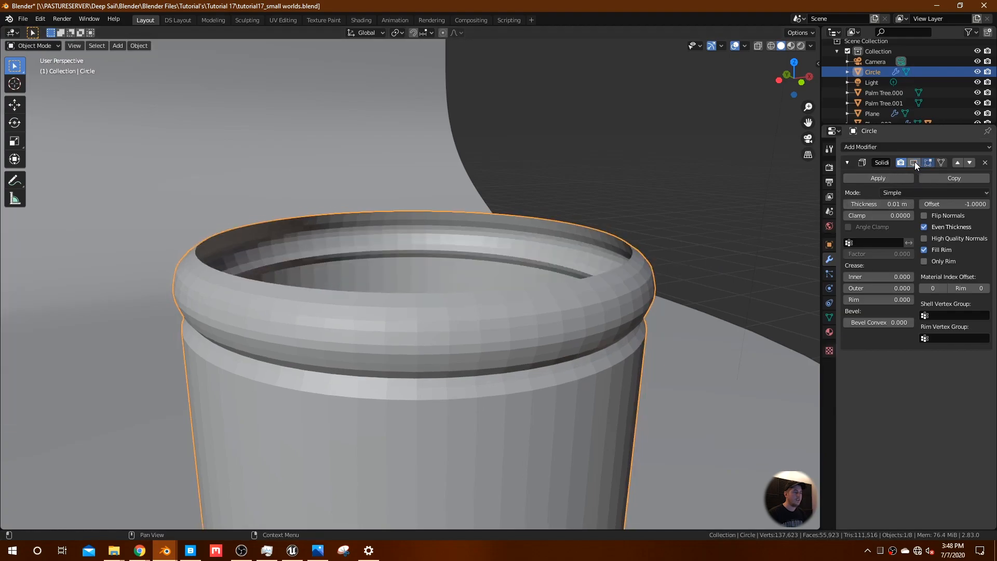
{"action": "key", "text": "Tab"}
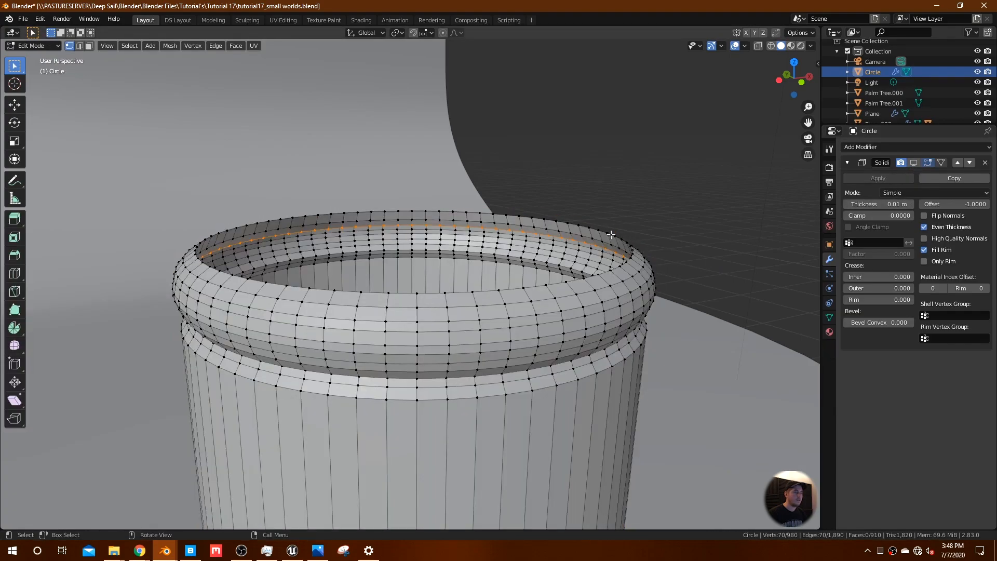
- Select the topmost edge loop of the lip in edge select mode and bevel it by about 0.041 m
{"action": "key", "text": "super"}
{"action": "key", "text": "super"}
{"action": "left_click", "coordinate": [612, 235], "text": "alt"}
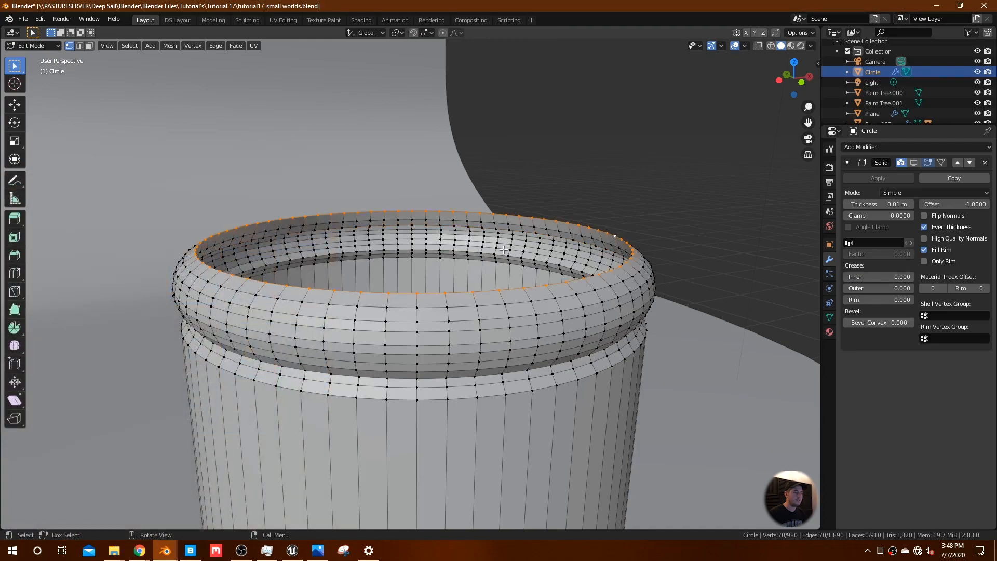
{"action": "middle_click_drag", "start_coordinate": [605, 234], "coordinate": [445, 253]}
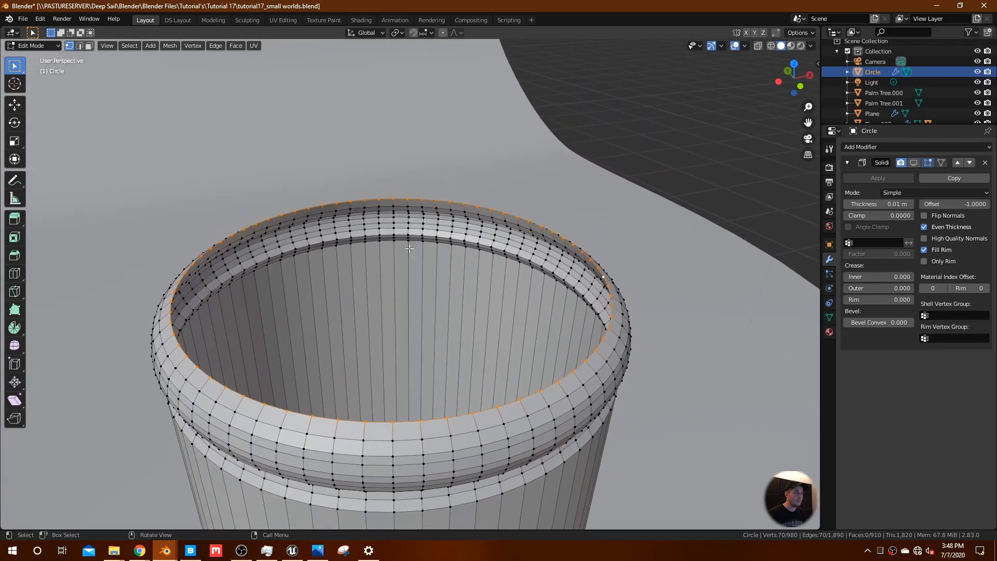
{"action": "left_click", "coordinate": [80, 45]}
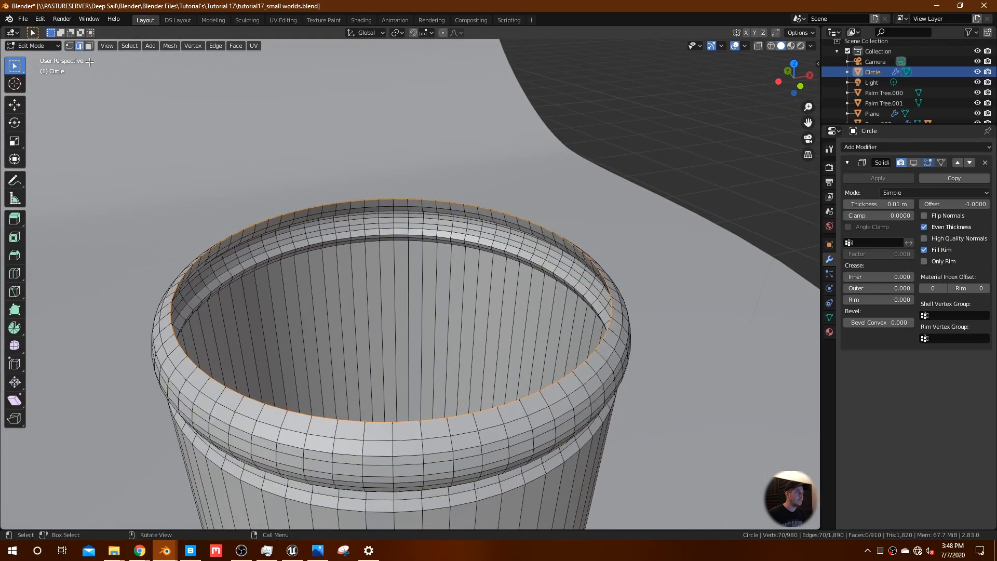
{"action": "right_click", "coordinate": [427, 203]}
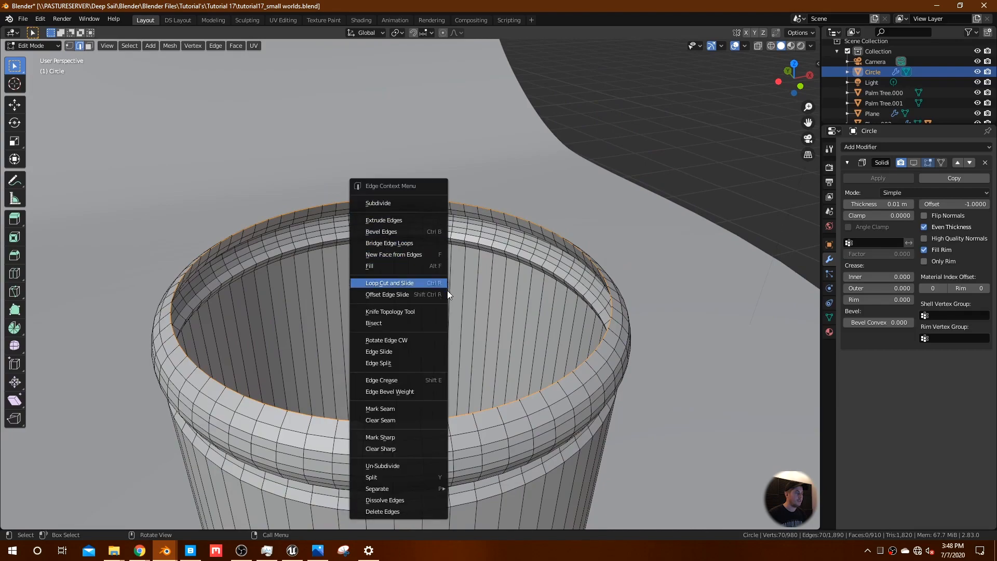
{"action": "left_click", "coordinate": [432, 232]}
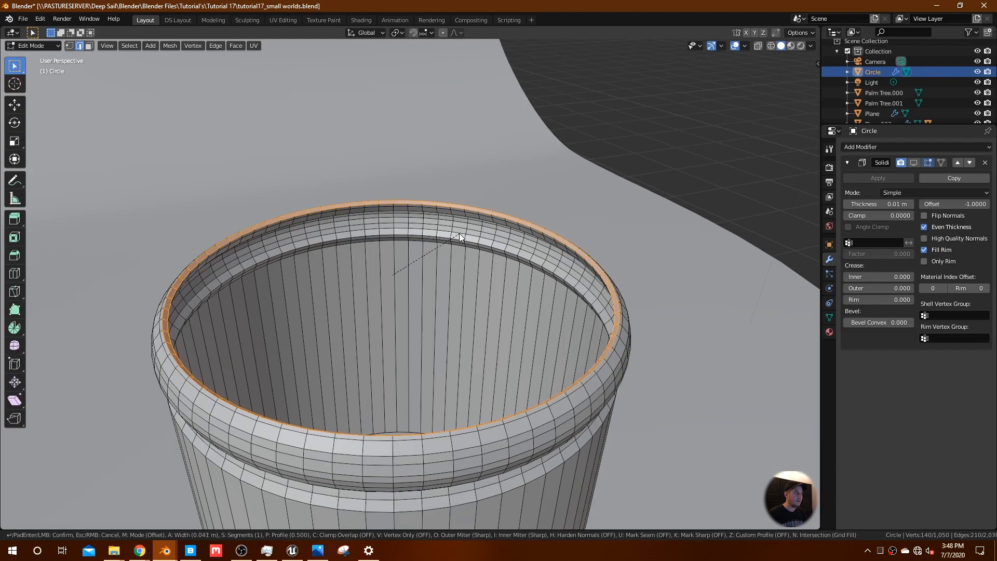
{"action": "left_click", "coordinate": [459, 234]}
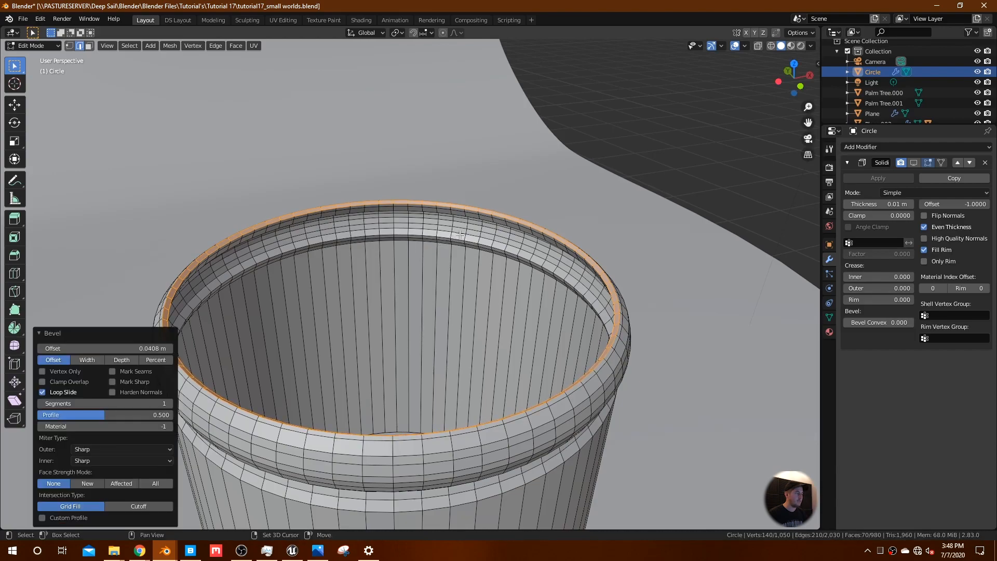
- Bevel the outer edge loop of the flat rim strip by about 0.003 m with one segment
{"action": "scroll", "coordinate": [604, 327], "scroll_direction": "up", "scroll_amount": 3}
{"action": "middle_click_drag", "start_coordinate": [604, 328], "coordinate": [526, 253]}
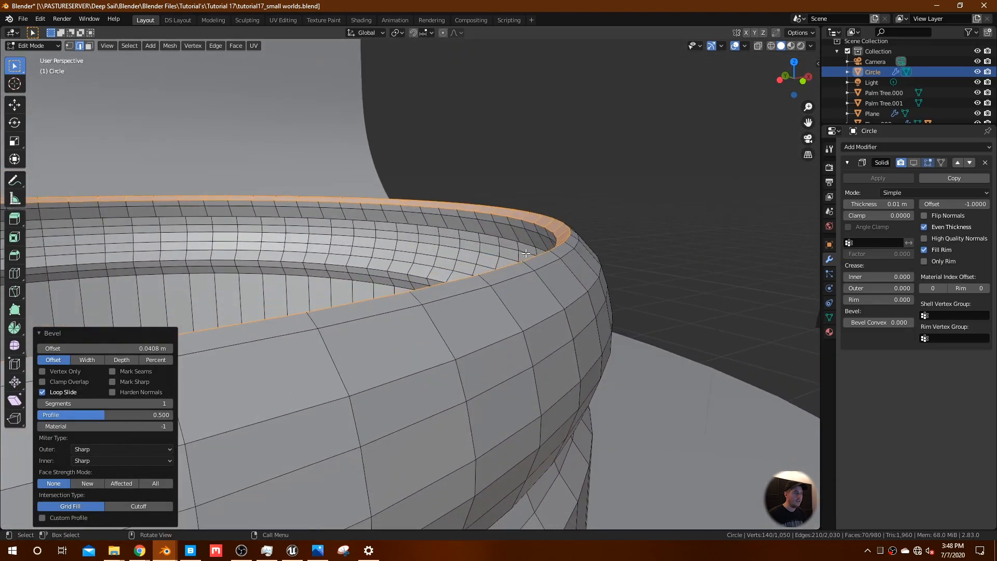
{"action": "left_click", "coordinate": [571, 234], "text": "alt"}
{"action": "middle_click_drag", "start_coordinate": [572, 237], "coordinate": [573, 239]}
{"action": "right_click", "coordinate": [574, 239]}
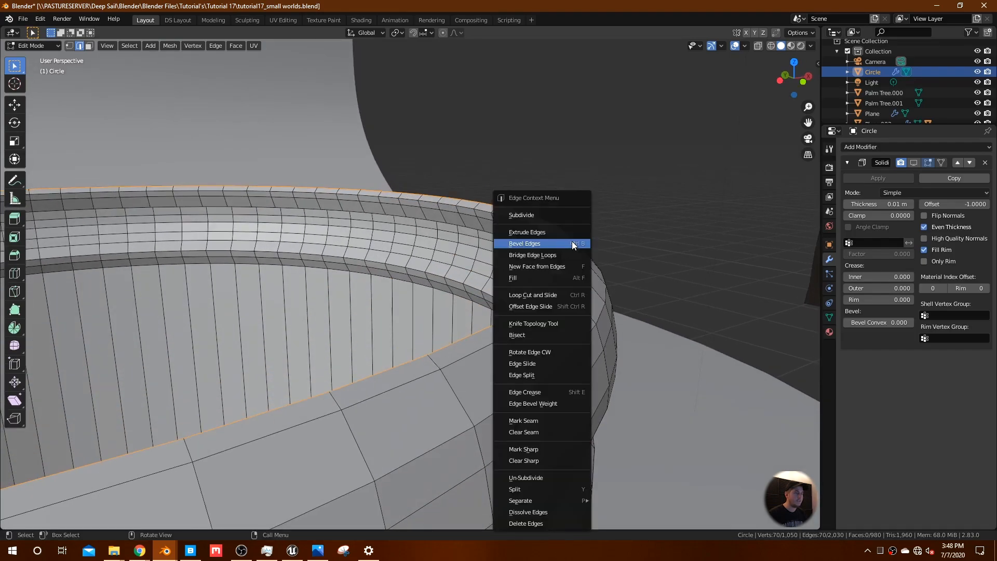
{"action": "left_click", "coordinate": [572, 241]}
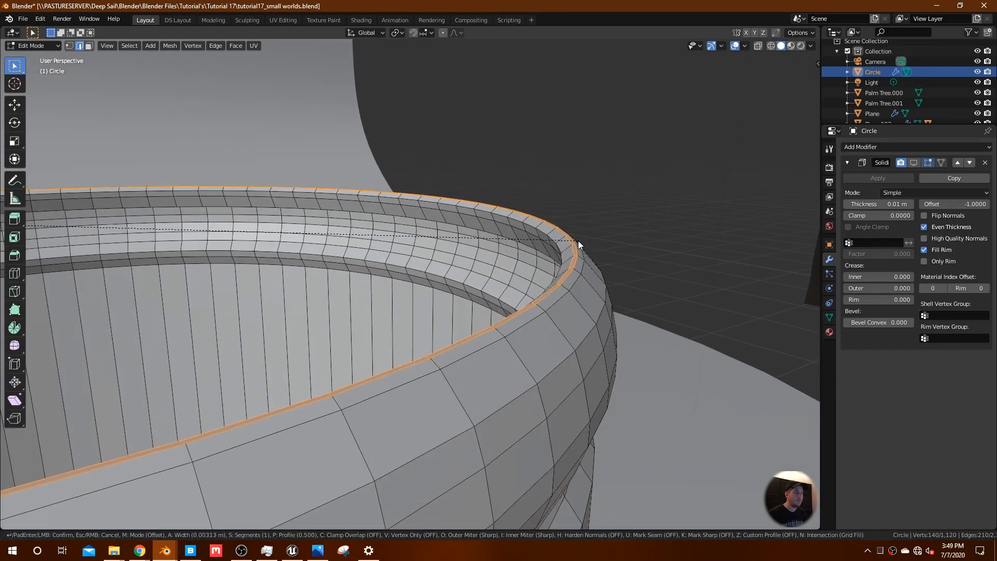
{"action": "left_click", "coordinate": [578, 241]}
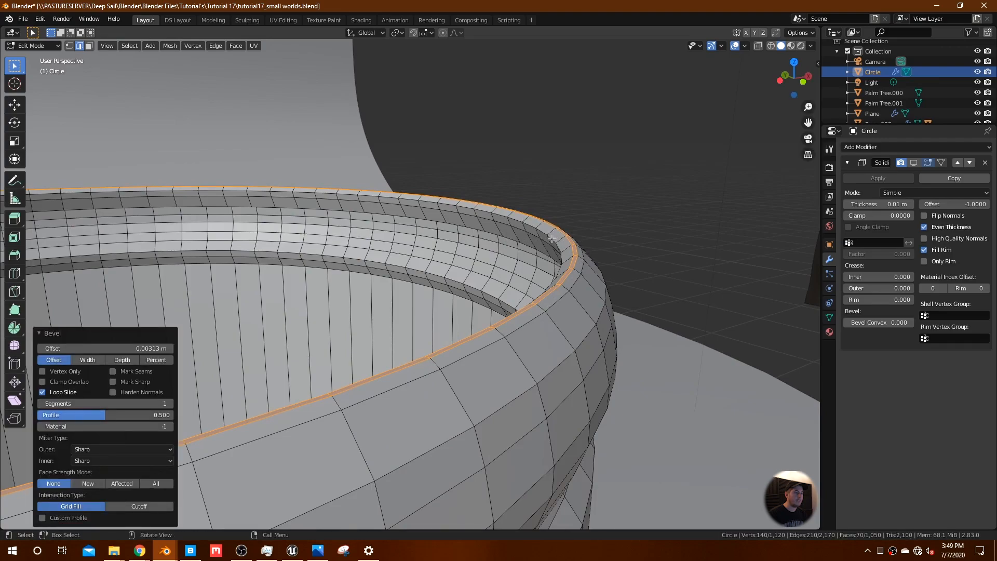
- Bevel the inner edge loop of the flat rim strip by about 0.0026 m
{"action": "left_click", "coordinate": [552, 239], "text": "alt"}
{"action": "right_click", "coordinate": [552, 238]}
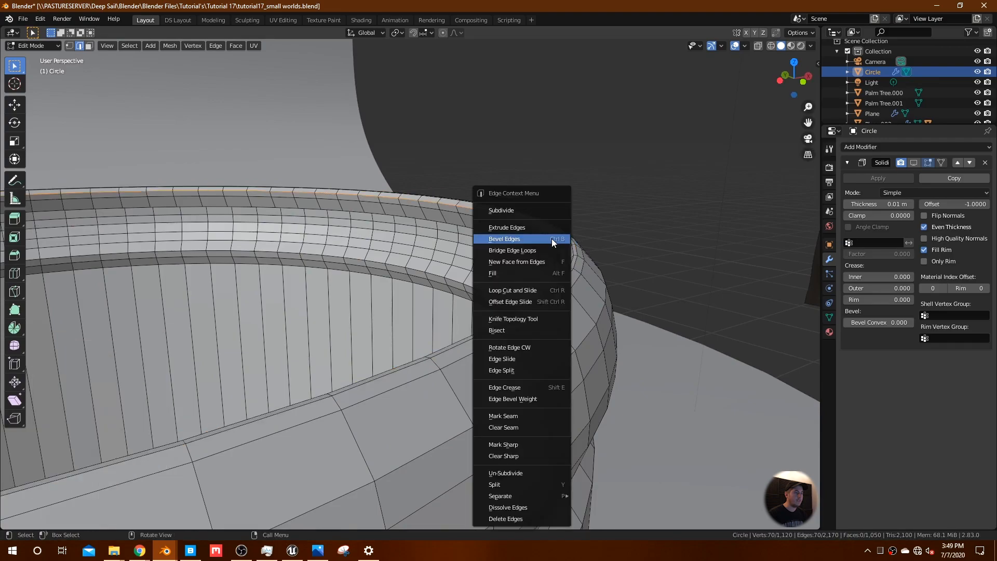
{"action": "left_click", "coordinate": [553, 238]}
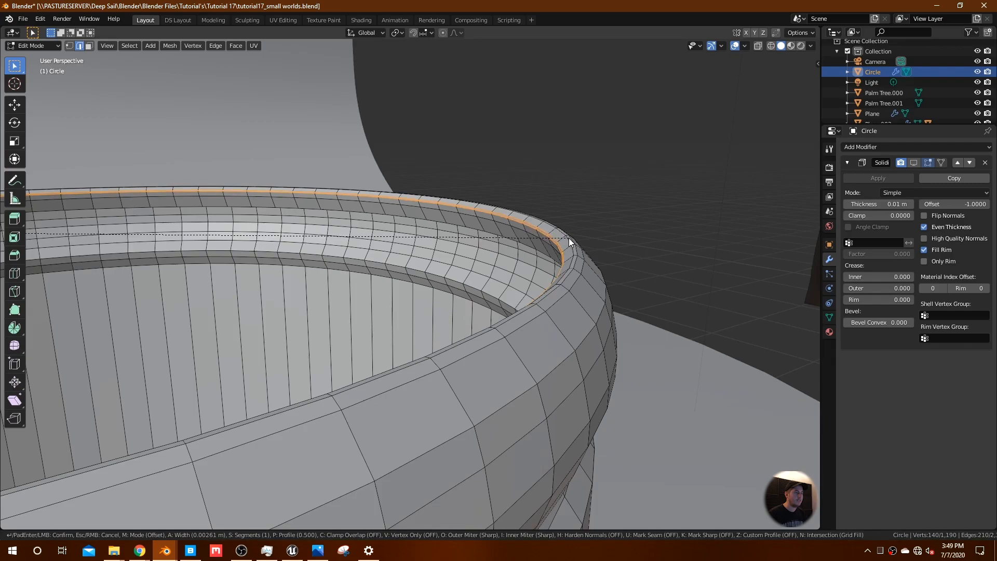
{"action": "left_click", "coordinate": [569, 237]}
- Return to Object Mode and turn the Solidify modifier's viewport display back on
{"action": "scroll", "coordinate": [573, 265], "scroll_direction": "down", "scroll_amount": 2}
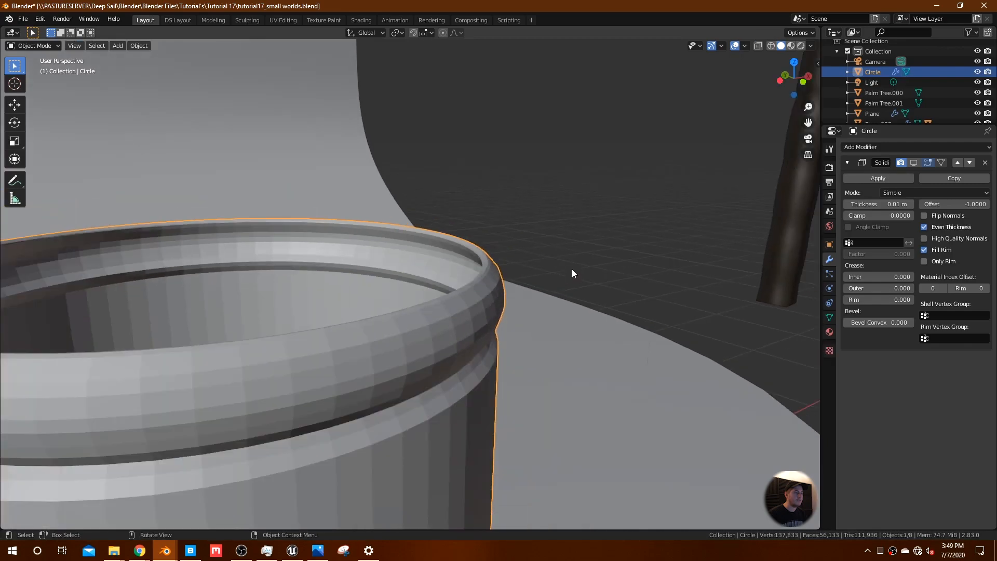
{"action": "middle_click_drag", "start_coordinate": [541, 289], "coordinate": [617, 272], "text": "shift"}
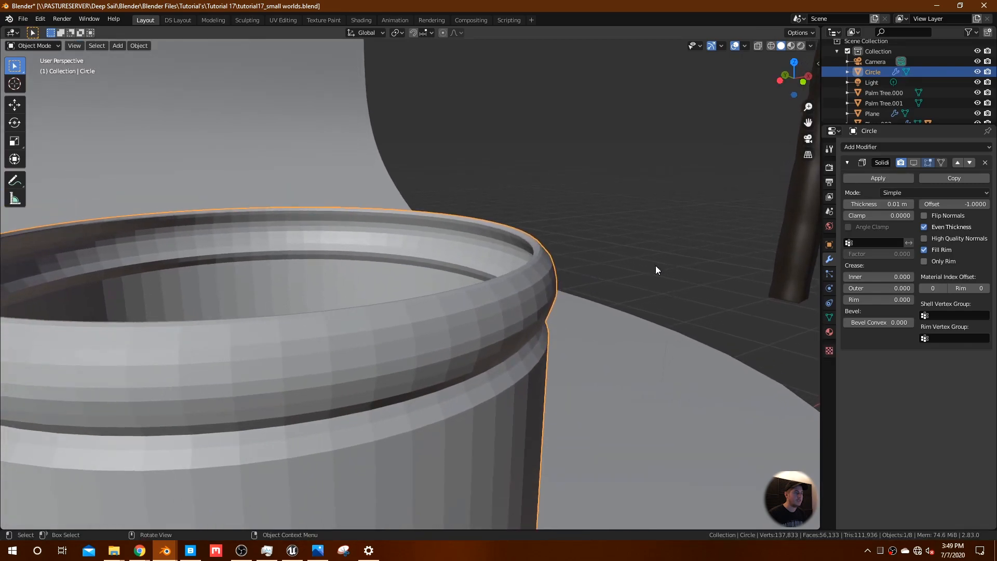
{"action": "left_click", "coordinate": [914, 163]}
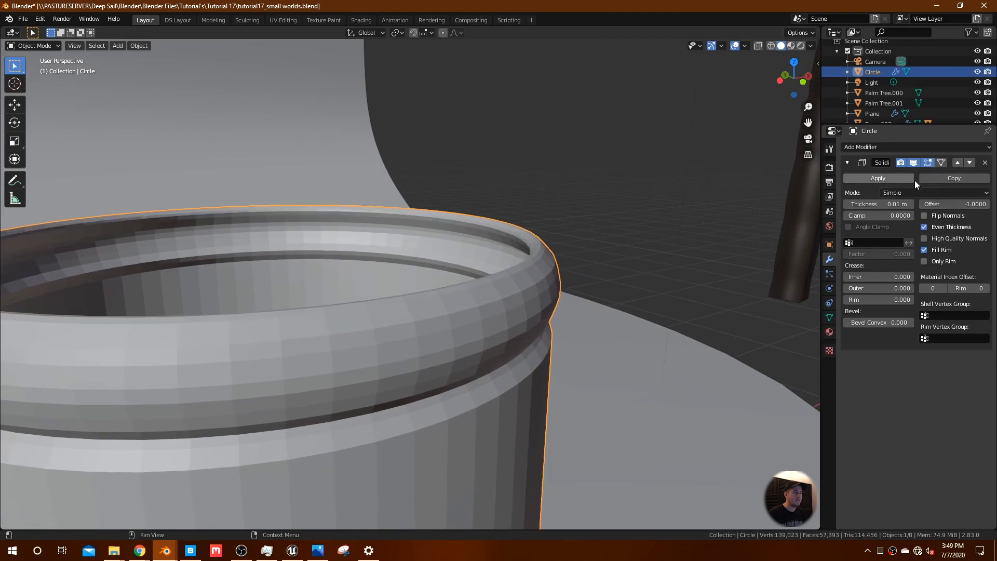
- Add an Edge Split modifier and a Subdivision Surface modifier to the jar
{"action": "left_click", "coordinate": [881, 147]}
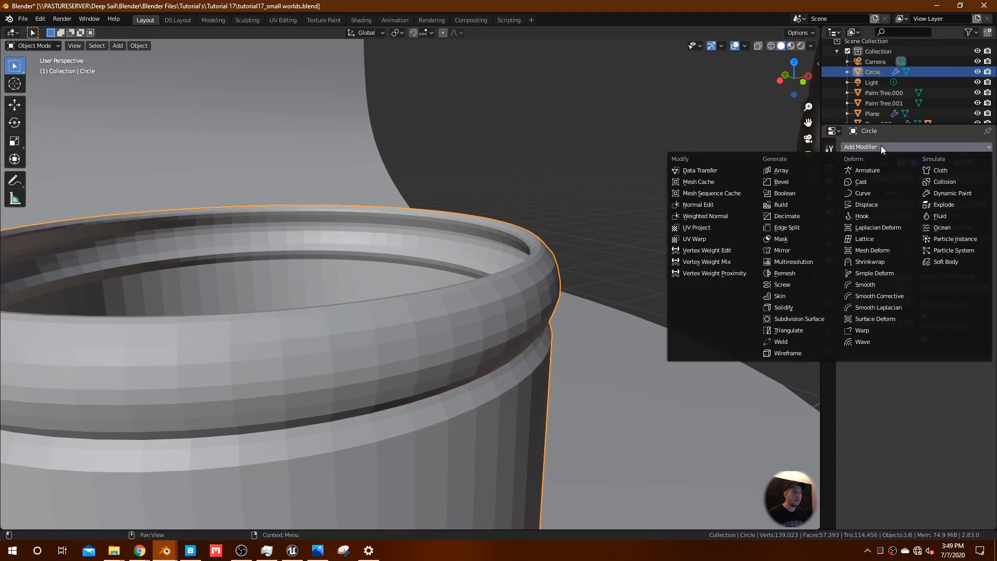
{"action": "left_click", "coordinate": [811, 225]}
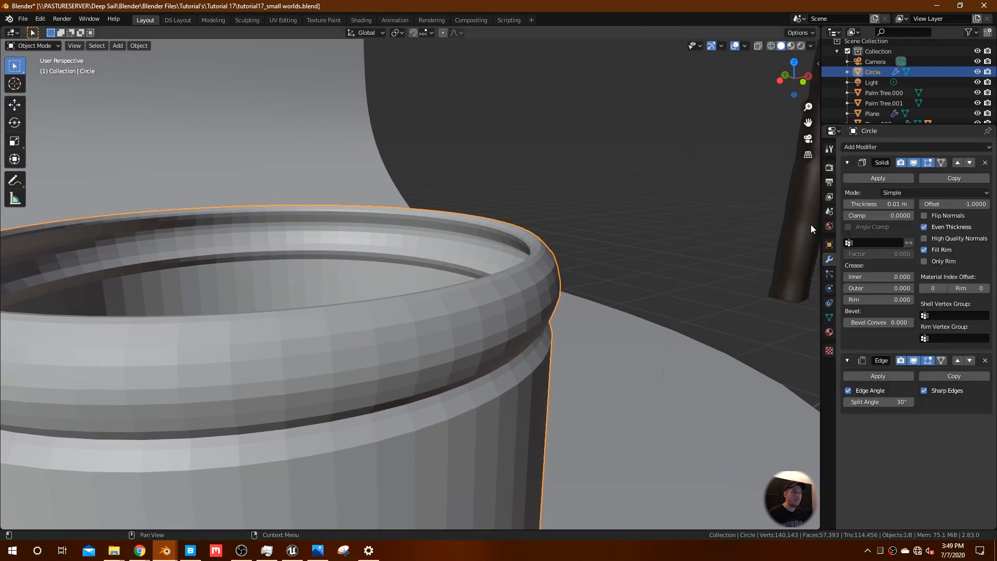
{"action": "left_click", "coordinate": [917, 148]}
{"action": "left_click", "coordinate": [817, 319]}
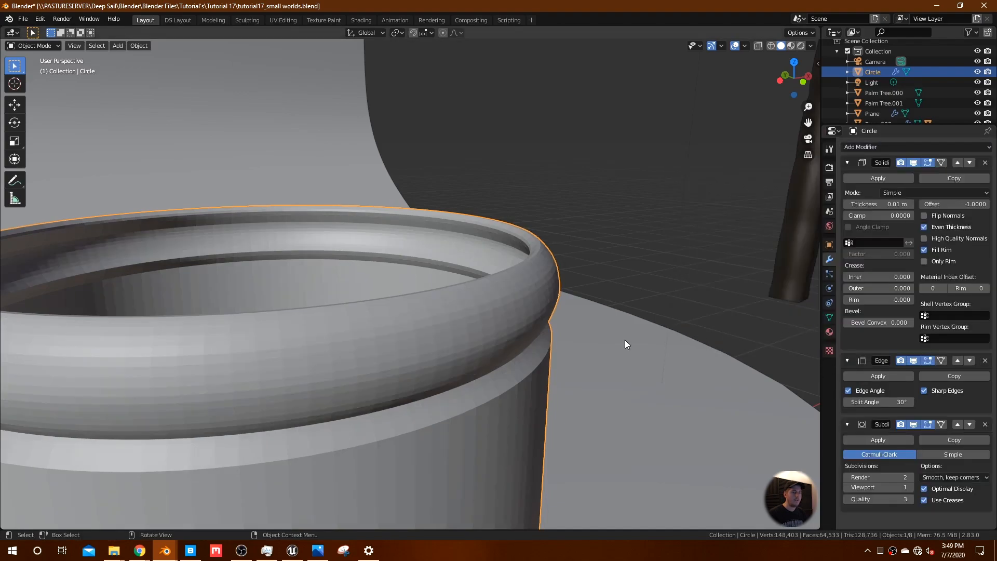
- Shade the jar smooth and view the whole container
{"action": "scroll", "coordinate": [569, 344], "scroll_direction": "down", "scroll_amount": 4}
{"action": "middle_click_drag", "start_coordinate": [570, 353], "coordinate": [457, 355]}
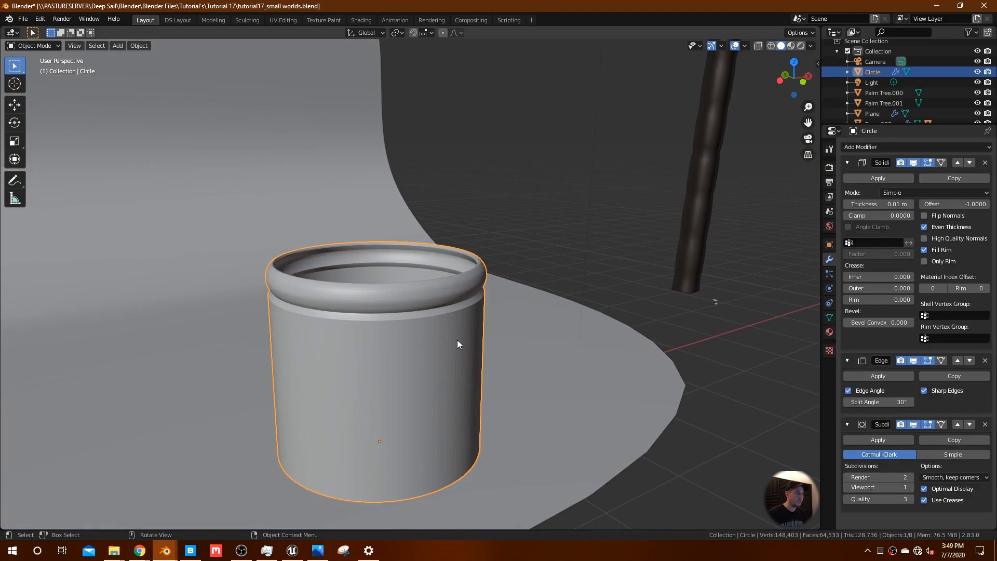
{"action": "right_click", "coordinate": [457, 344]}
{"action": "left_click", "coordinate": [456, 347]}
{"action": "middle_click_drag", "start_coordinate": [461, 362], "coordinate": [403, 375]}
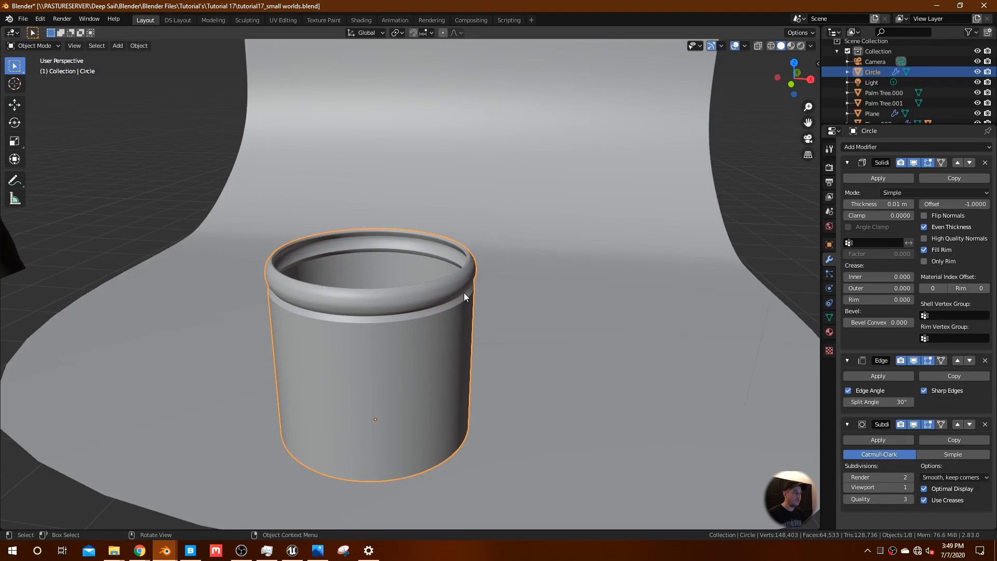
- Scale the jar uniformly by 0.9 and stretch it along the Z axis by 1.3
{"action": "key", "text": "KP_1"}
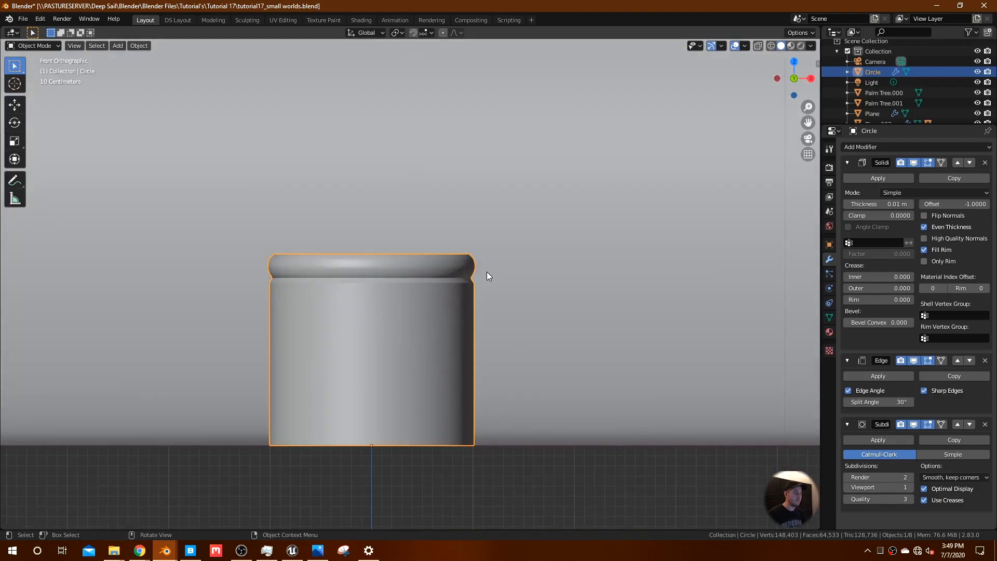
{"action": "key", "text": "s"}
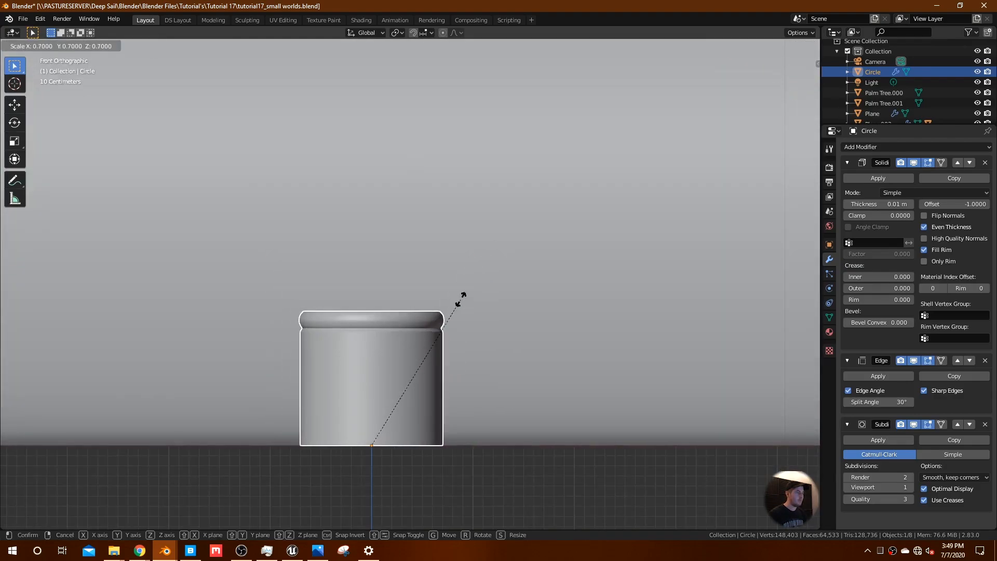
{"action": "left_click", "coordinate": [487, 275]}
{"action": "scroll", "coordinate": [479, 284], "scroll_direction": "down", "scroll_amount": 2}
{"action": "key", "text": "s"}
{"action": "key", "text": "z"}
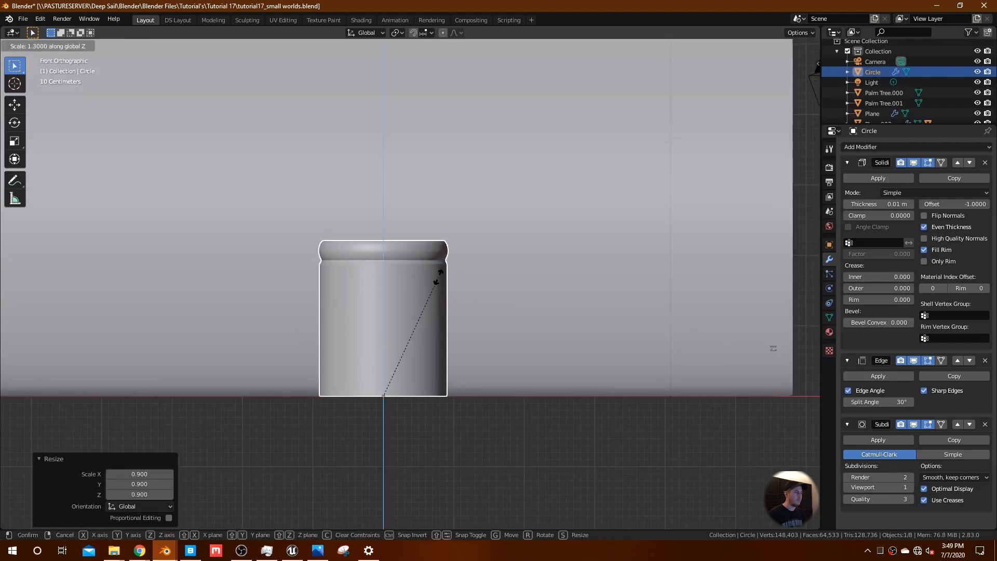
{"action": "left_click", "coordinate": [435, 278]}
- Scale the stretched jar uniformly by 0.9 and check its size against the backdrop
{"action": "key", "text": "s"}
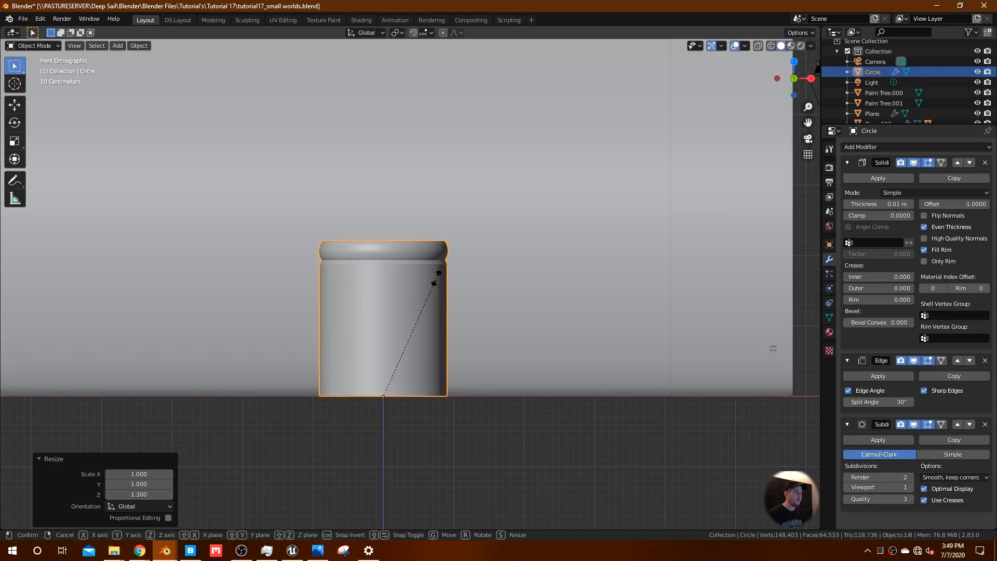
{"action": "left_click", "coordinate": [428, 289]}
{"action": "middle_click_drag", "start_coordinate": [428, 289], "coordinate": [388, 323]}
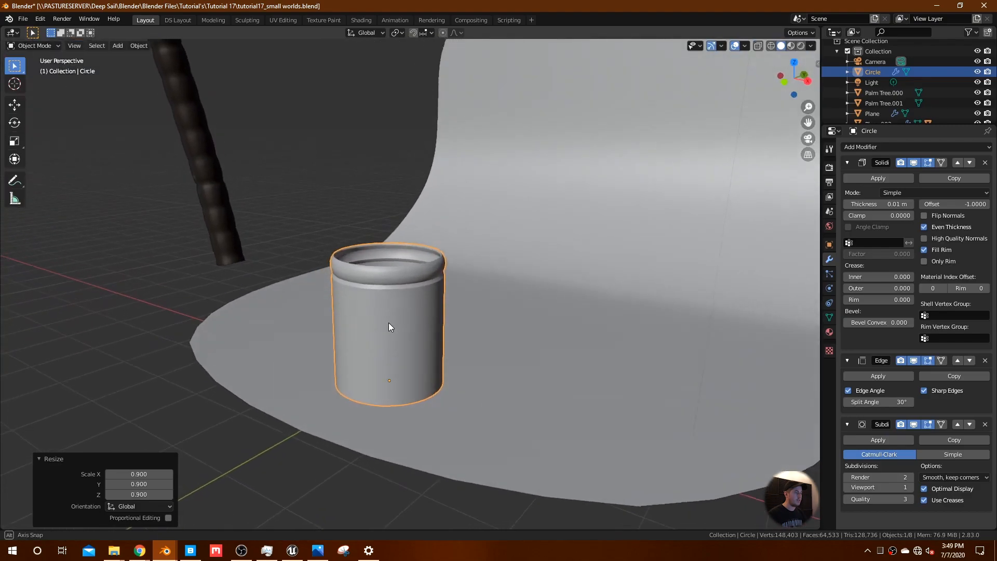
{"action": "key", "text": "s"}
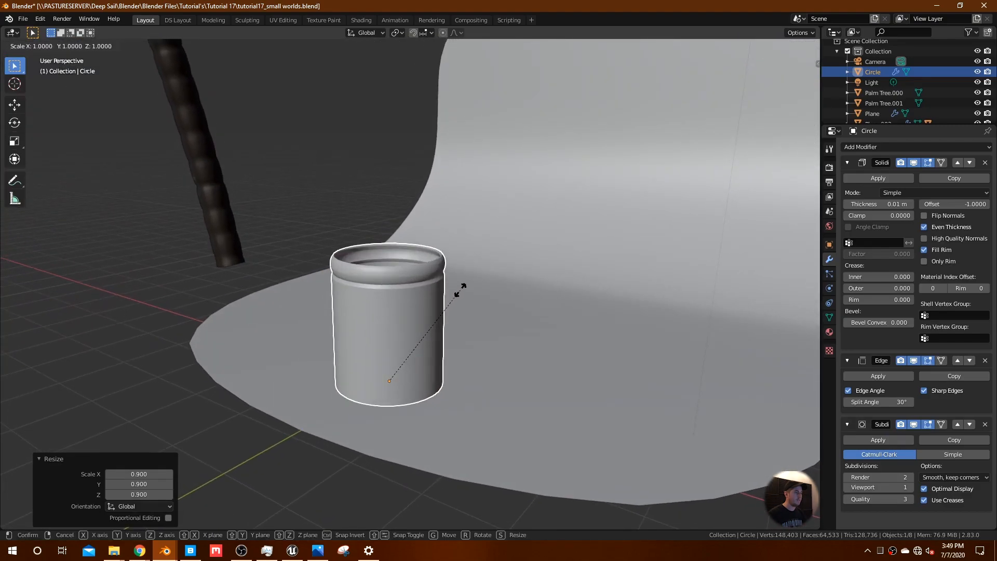
{"action": "right_click", "coordinate": [457, 291]}
{"action": "middle_click_drag", "start_coordinate": [457, 291], "coordinate": [519, 297]}
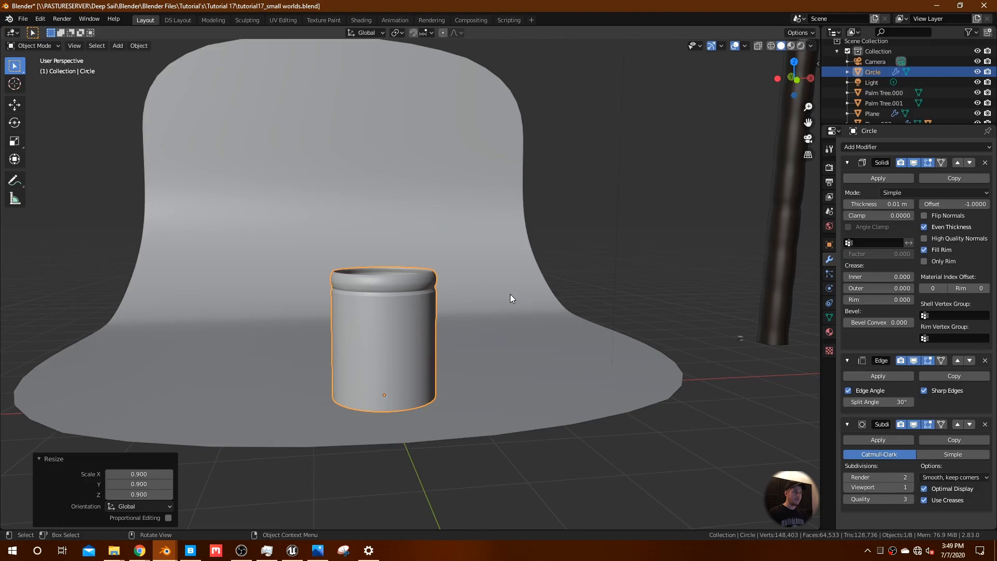
- Add a cylinder mesh with 70 vertices at the jar's base
{"action": "key", "text": "KP_1"}
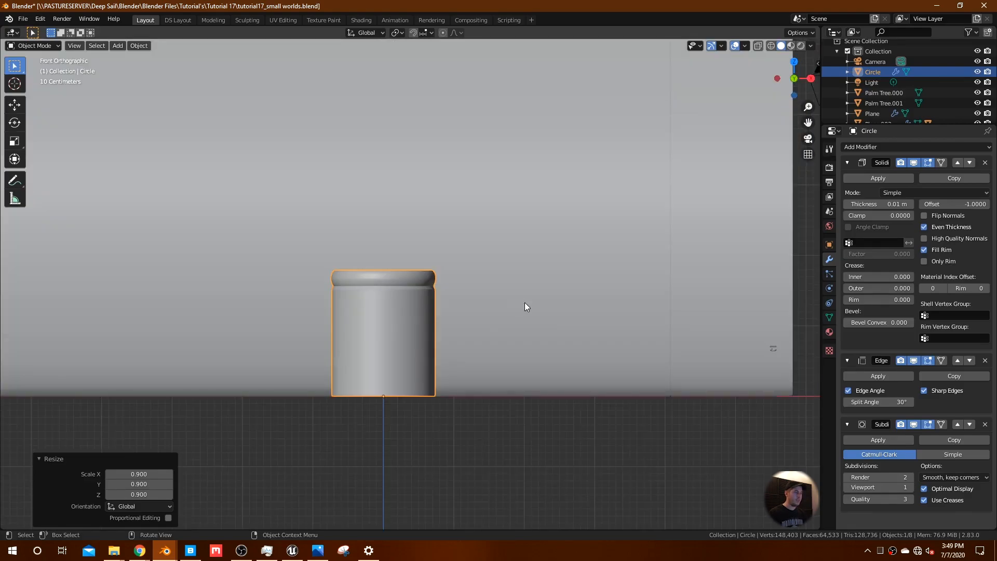
{"action": "key", "text": "shift+a"}
{"action": "mouse_move", "coordinate": [529, 311]}
{"action": "mouse_move", "coordinate": [599, 4]}
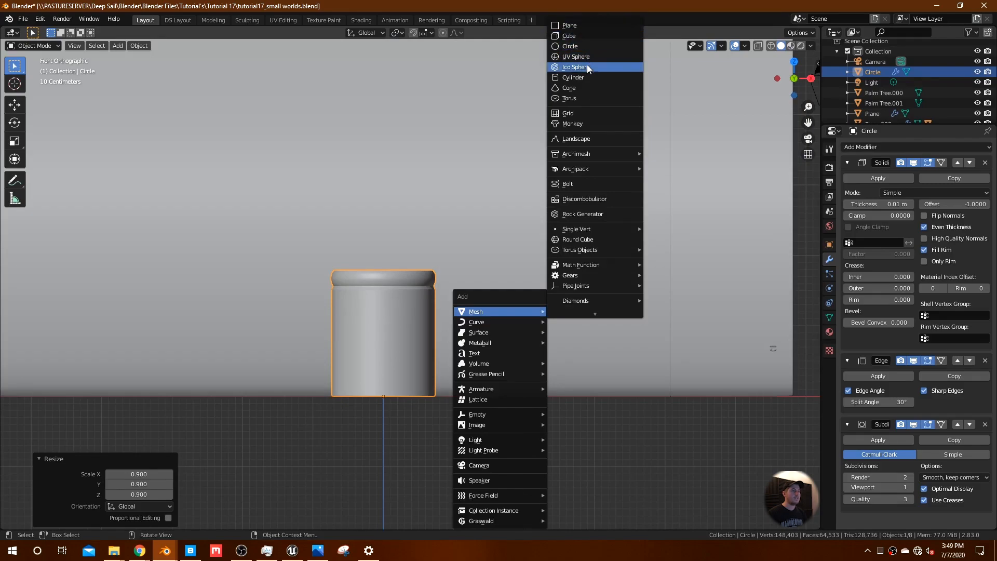
{"action": "left_click", "coordinate": [585, 76]}
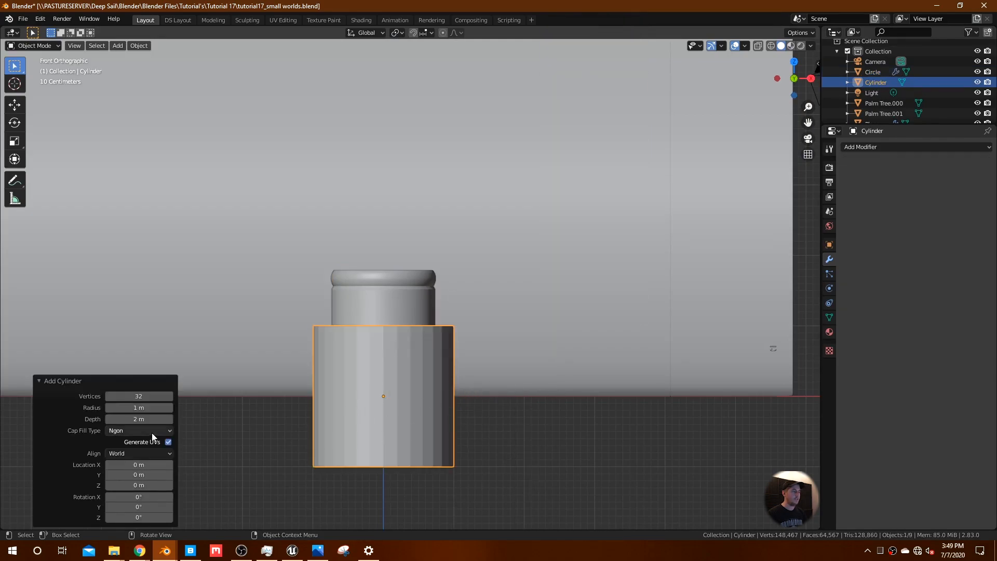
{"action": "left_click", "coordinate": [138, 396]}
{"action": "key", "text": "Return"}
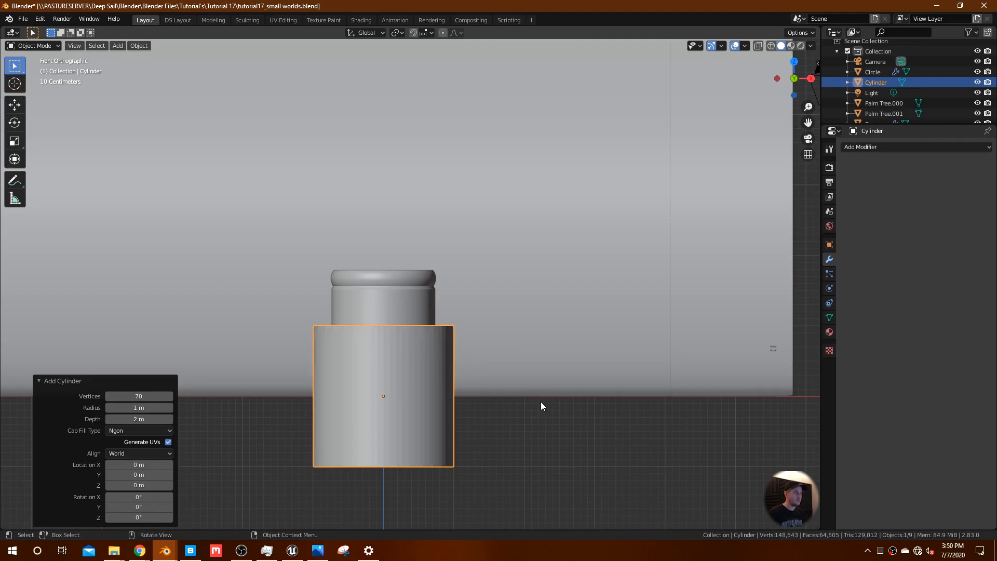
- Move the cylinder's whole mesh up 1 m along Z in Edit Mode and return to Object Mode
{"action": "key", "text": "Tab"}
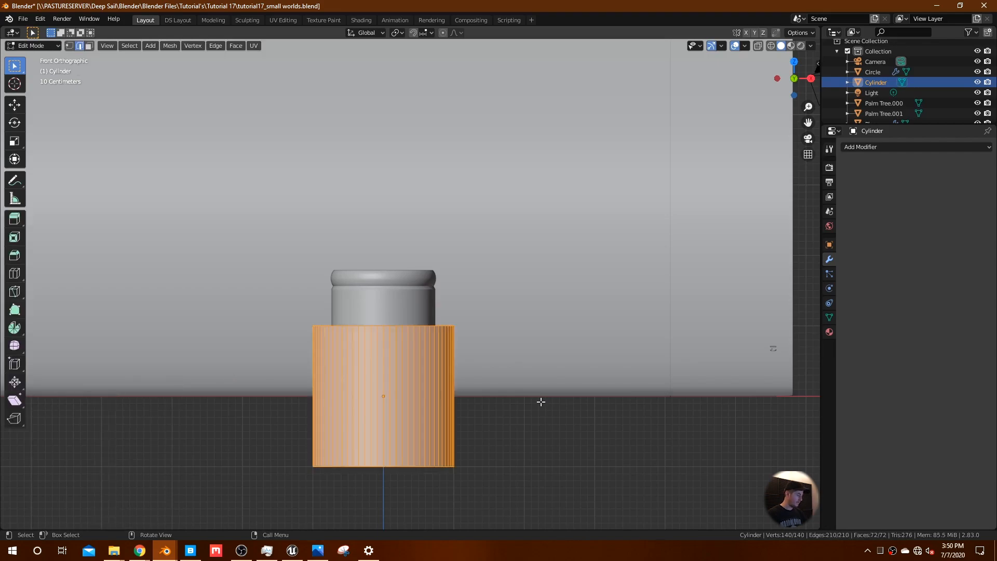
{"action": "type", "text": "g"}
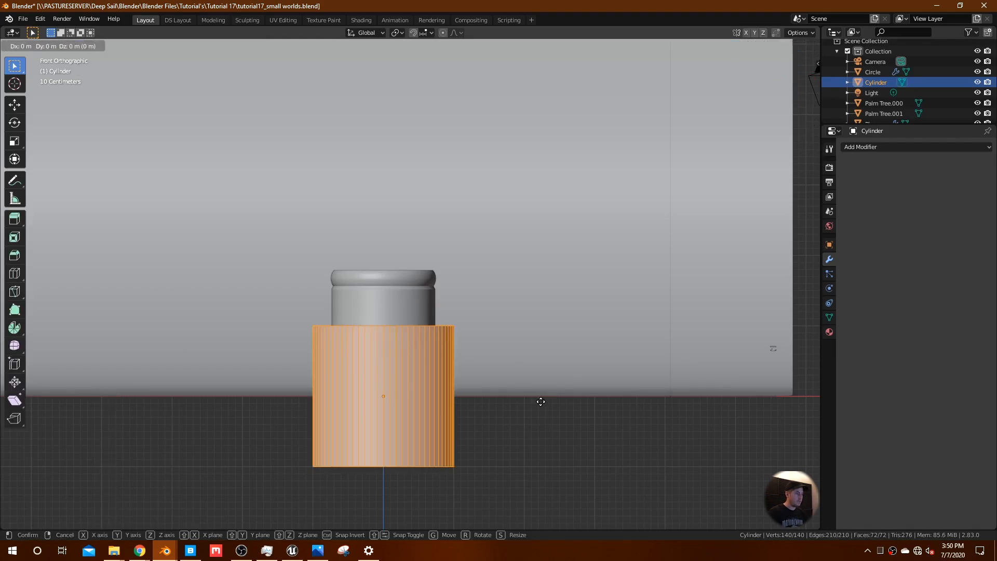
{"action": "type", "text": "z1"}
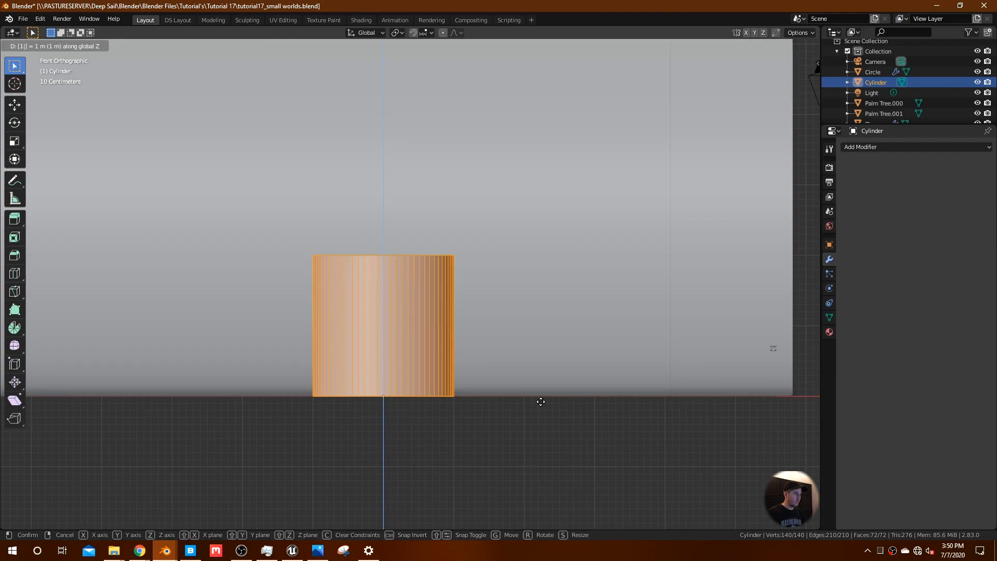
{"action": "key", "text": "Return"}
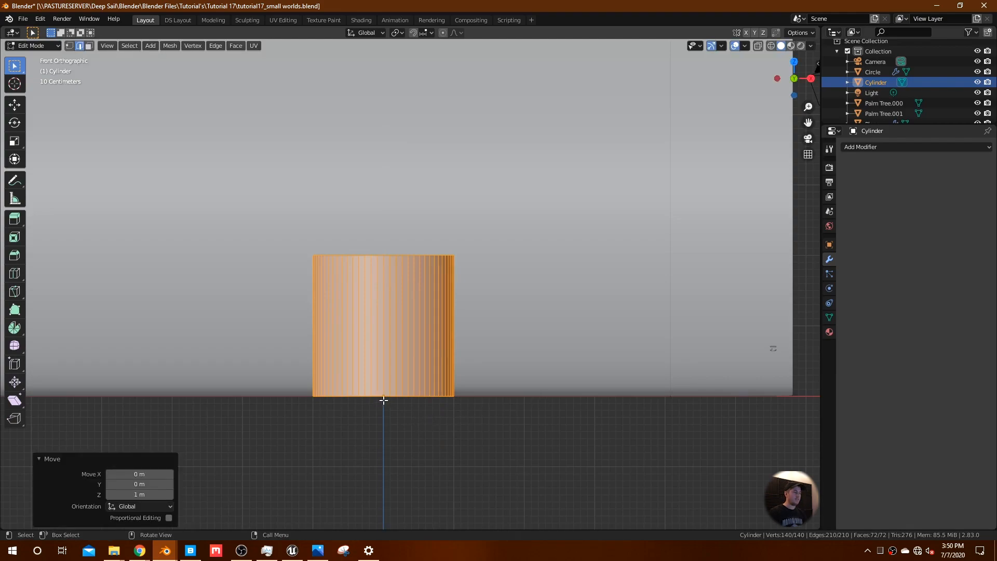
{"action": "key", "text": "Tab"}
- Scale the cylinder uniformly by about 0.727 to the jar's width and flatten it along Z by 0.4
{"action": "scroll", "coordinate": [445, 364], "scroll_direction": "up", "scroll_amount": 3}
{"action": "key", "text": "s"}
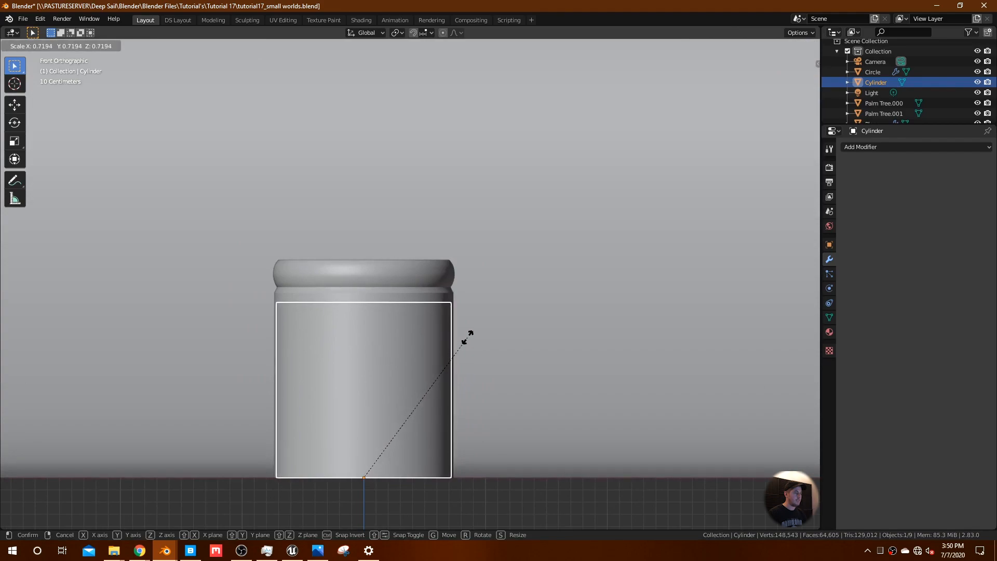
{"action": "left_click", "coordinate": [469, 341]}
{"action": "key", "text": "s"}
{"action": "key", "text": "z"}
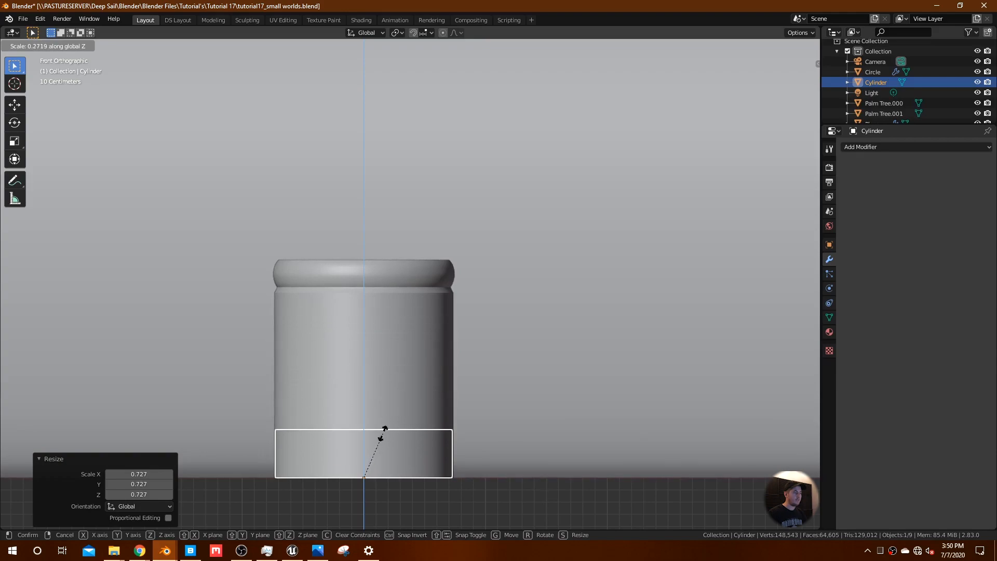
{"action": "left_click", "coordinate": [421, 427]}
- Inspect the cylinder's fit within the jar wall and scale it uniformly by about 0.993
{"action": "middle_click_drag", "start_coordinate": [415, 424], "coordinate": [442, 447]}
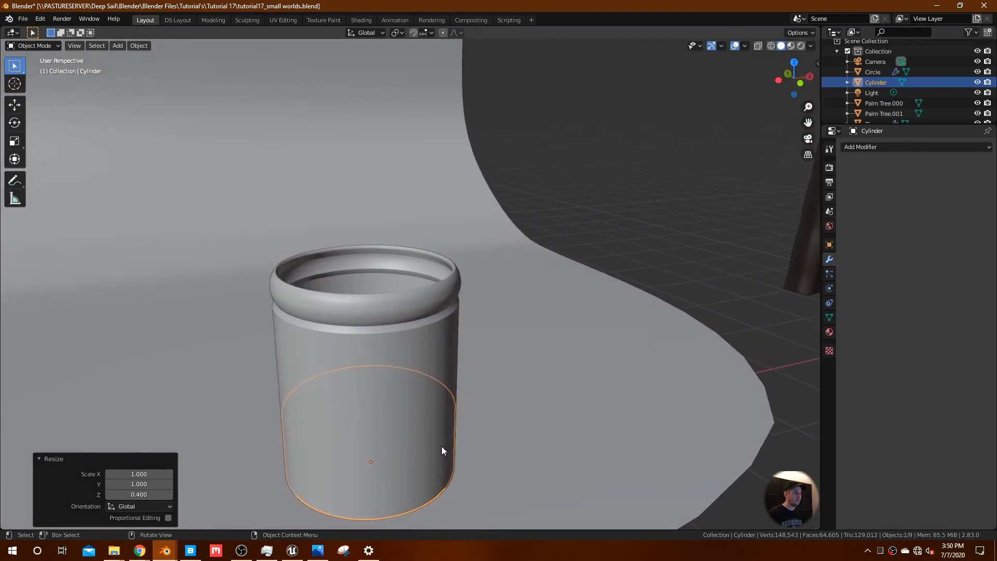
{"action": "scroll", "coordinate": [438, 441], "scroll_direction": "down", "scroll_amount": 5}
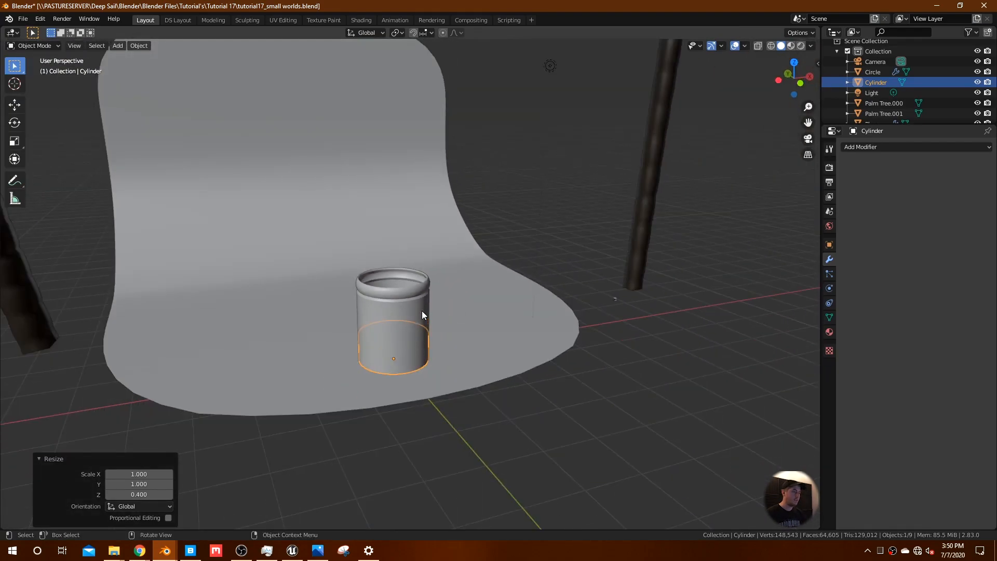
{"action": "key", "text": "KP_7"}
{"action": "scroll", "coordinate": [415, 305], "scroll_direction": "up", "scroll_amount": 6}
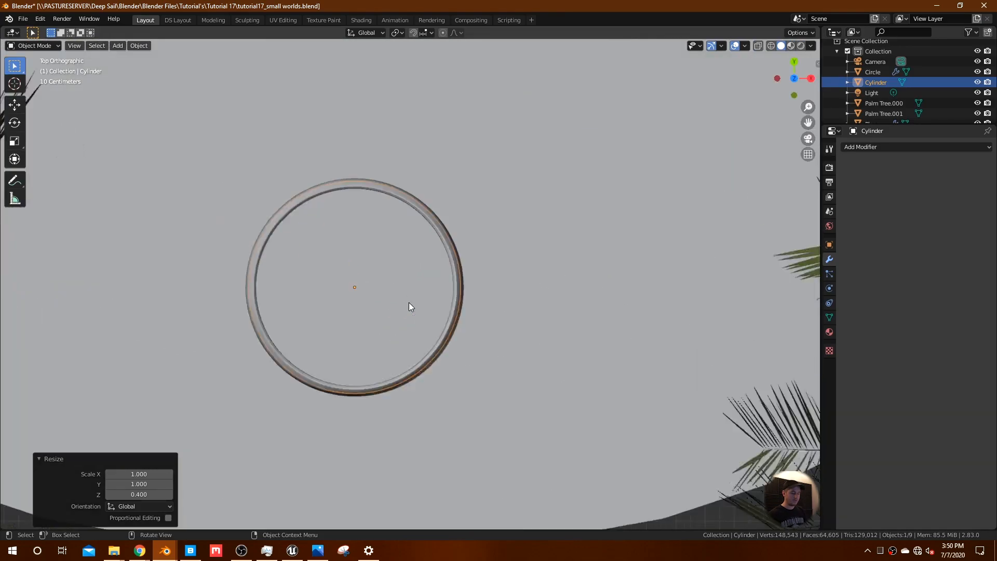
{"action": "middle_click_drag", "start_coordinate": [502, 330], "coordinate": [519, 231]}
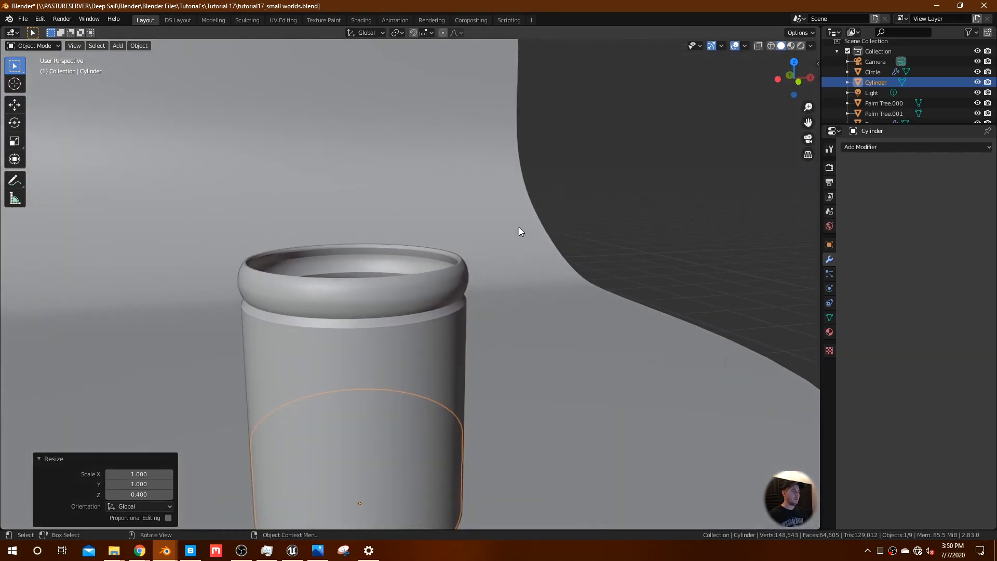
{"action": "middle_click_drag", "start_coordinate": [461, 383], "coordinate": [477, 345]}
{"action": "scroll", "coordinate": [505, 366], "scroll_direction": "up", "scroll_amount": 2}
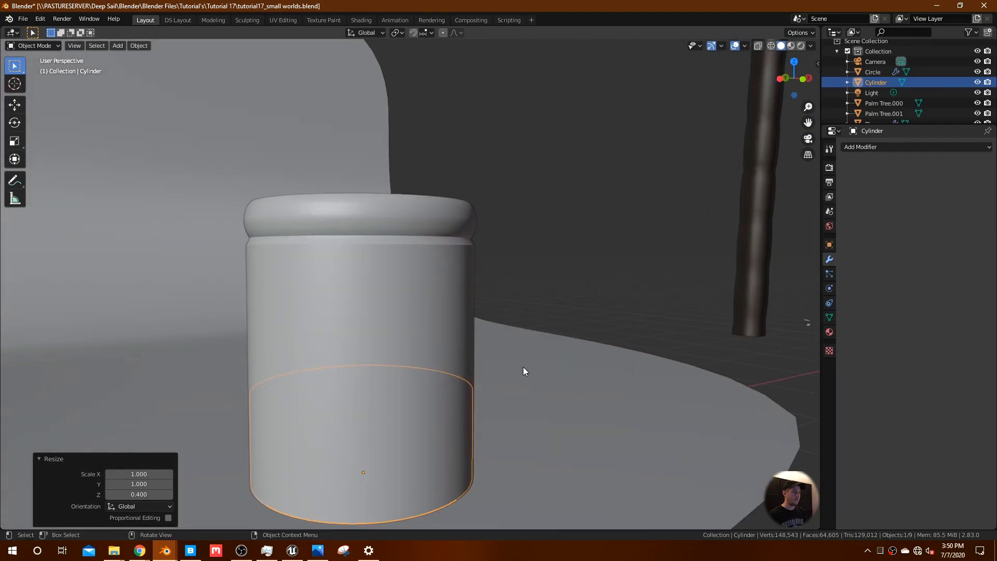
{"action": "key", "text": "s"}
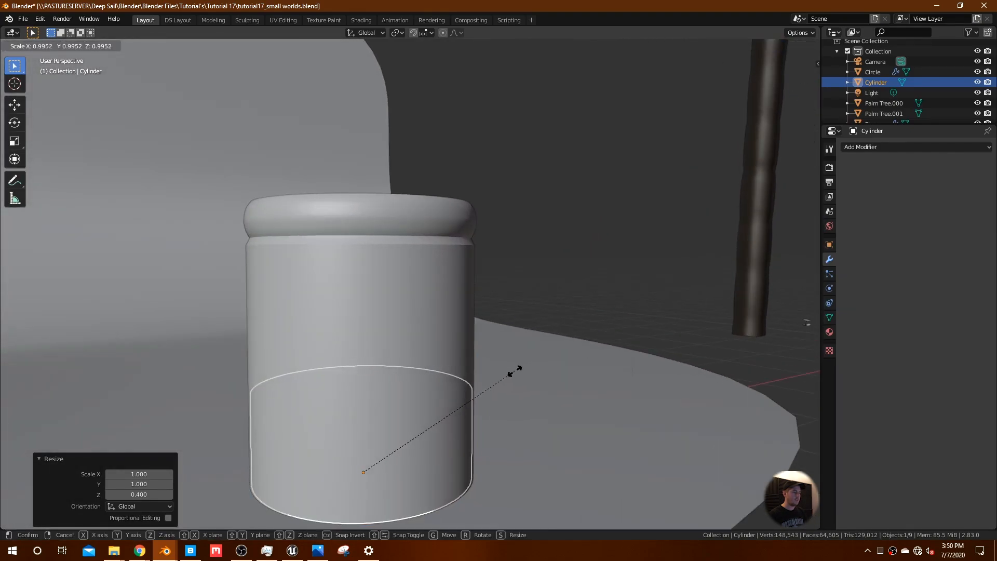
{"action": "left_click", "coordinate": [512, 377]}
- Scale the cylinder uniformly by about 1.014 to fit closely within the jar wall
{"action": "middle_click_drag", "start_coordinate": [512, 377], "coordinate": [550, 371]}
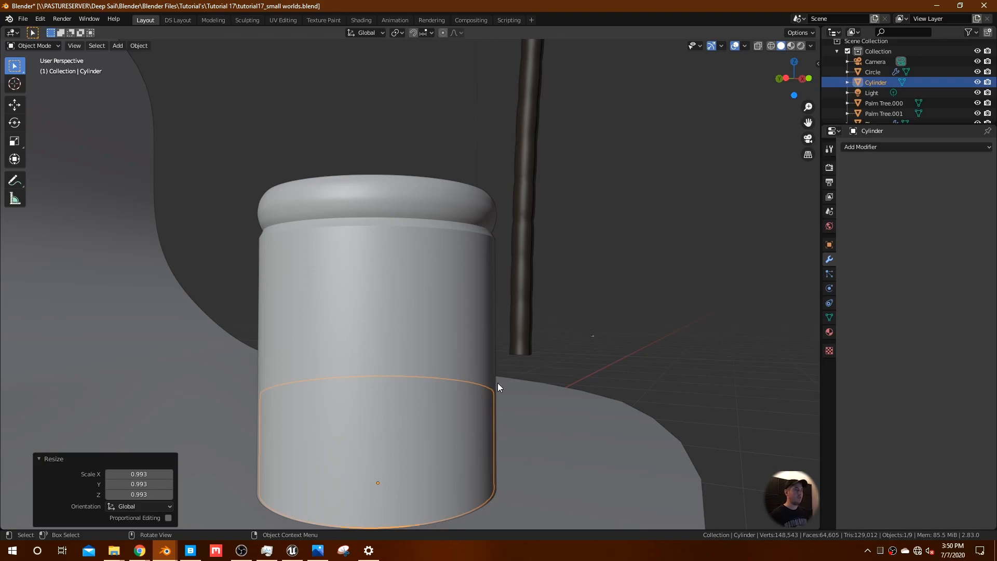
{"action": "middle_click_drag", "start_coordinate": [497, 384], "coordinate": [387, 471]}
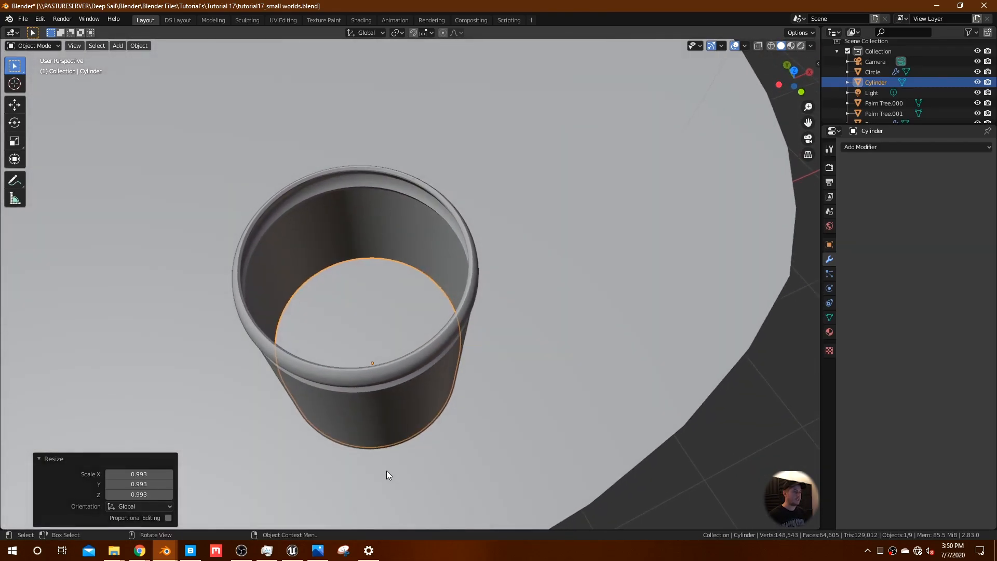
{"action": "key", "text": "s"}
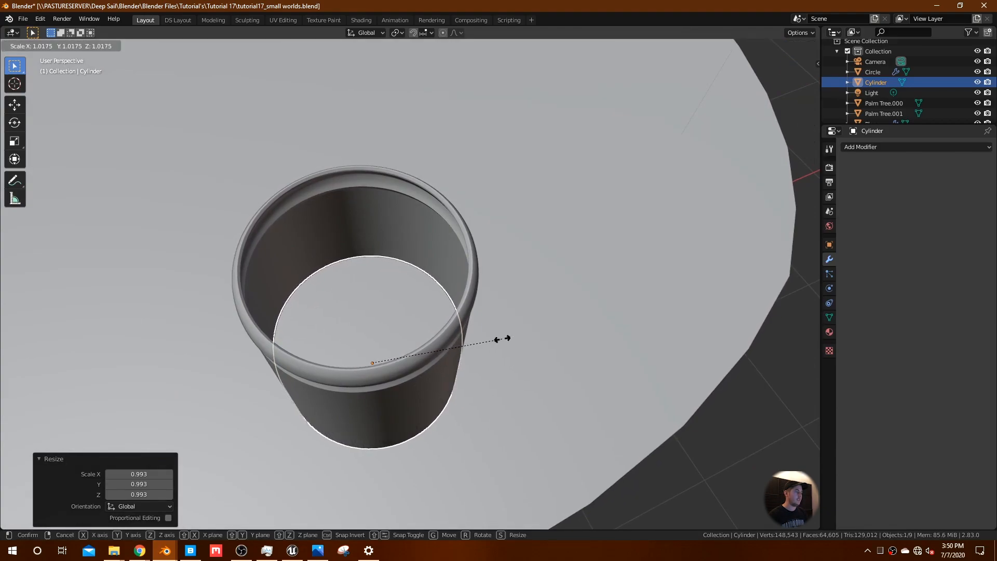
{"action": "left_click", "coordinate": [498, 342]}
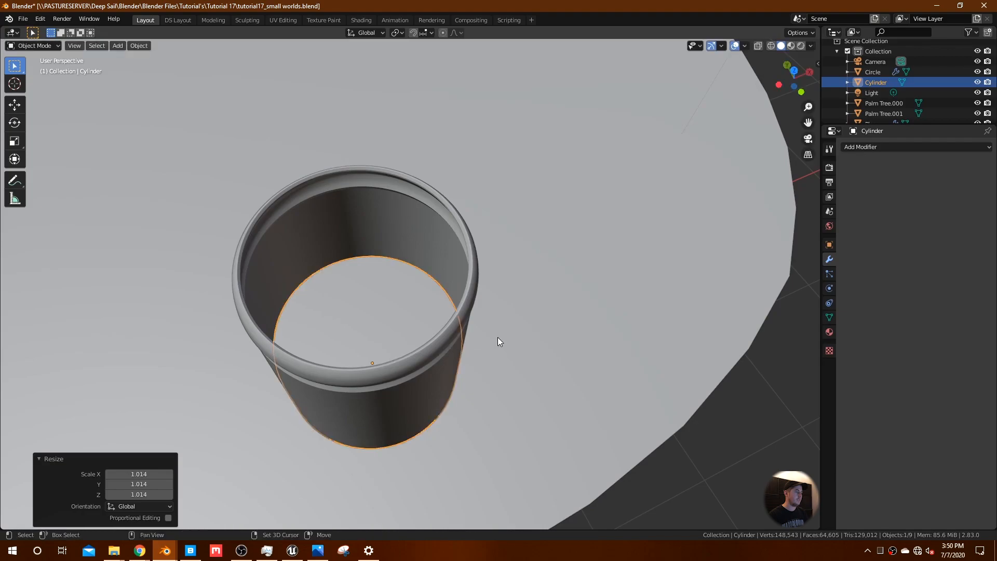
- Delete the cylinder's top face using face selection and return to Object Mode
{"action": "key", "text": "Tab"}
{"action": "left_click", "coordinate": [434, 336], "text": "alt"}
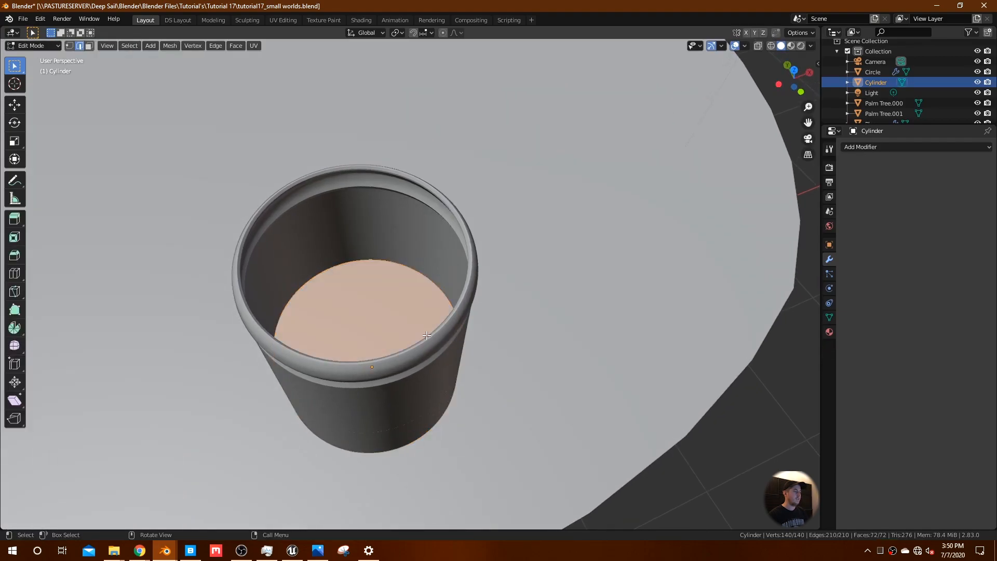
{"action": "scroll", "coordinate": [431, 336], "scroll_direction": "up", "scroll_amount": 5}
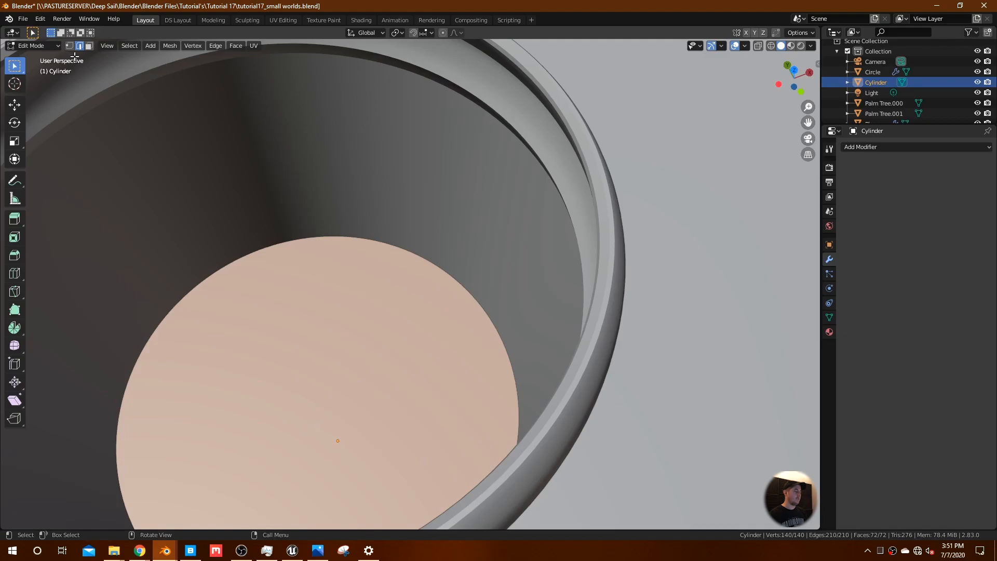
{"action": "left_click", "coordinate": [89, 46]}
{"action": "left_click", "coordinate": [416, 369]}
{"action": "key", "text": "x"}
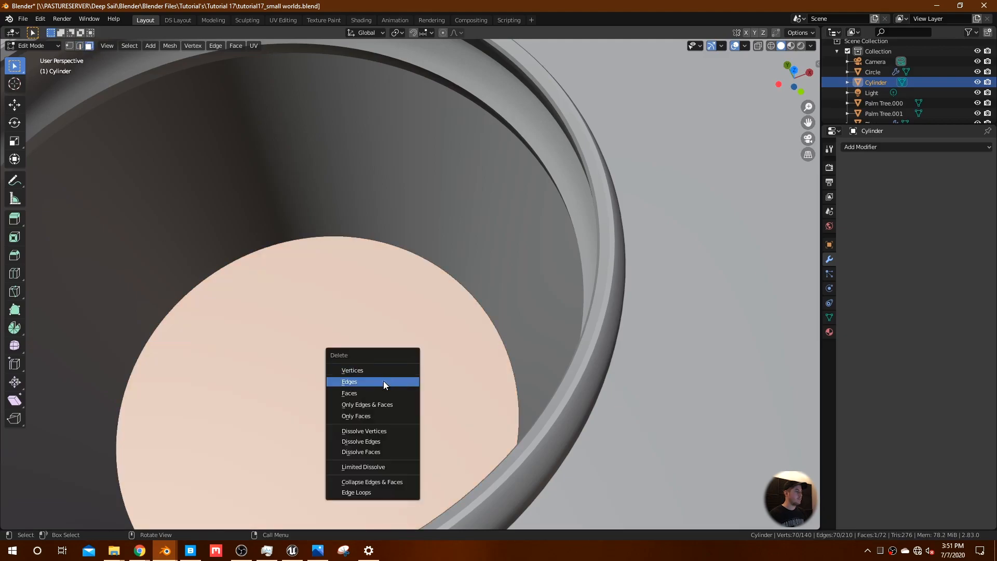
{"action": "left_click", "coordinate": [378, 393]}
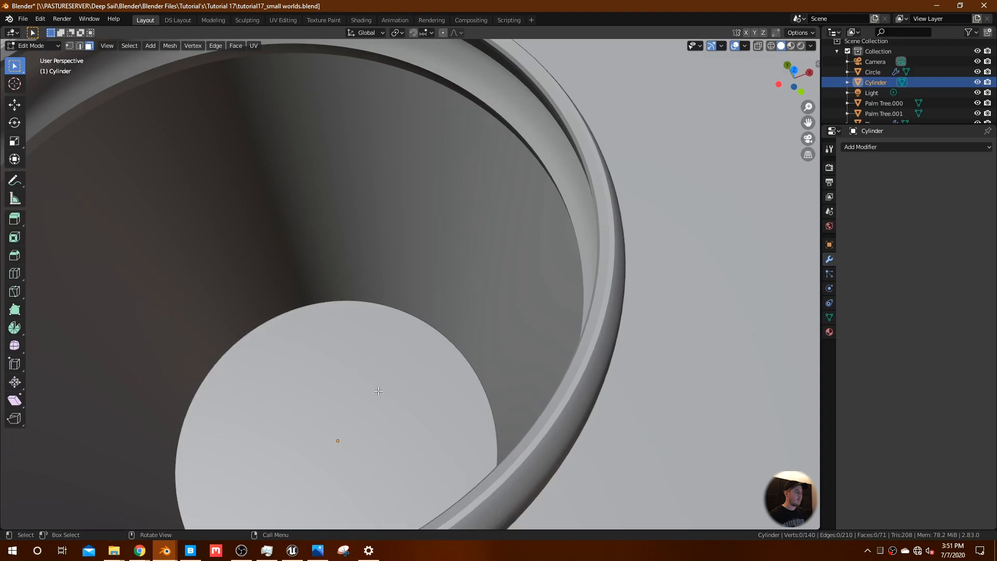
{"action": "scroll", "coordinate": [396, 399], "scroll_direction": "down", "scroll_amount": 1}
{"action": "middle_click_drag", "start_coordinate": [396, 400], "coordinate": [397, 392]}
{"action": "key", "text": "Tab"}
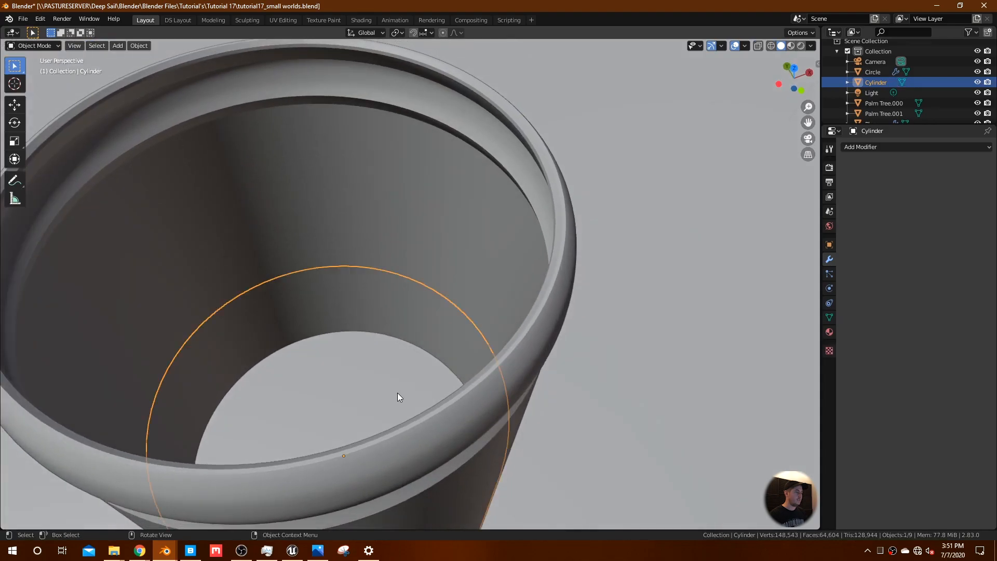
{"action": "scroll", "coordinate": [397, 393], "scroll_direction": "up", "scroll_amount": 1}
{"action": "scroll", "coordinate": [397, 392], "scroll_direction": "up", "scroll_amount": 1}
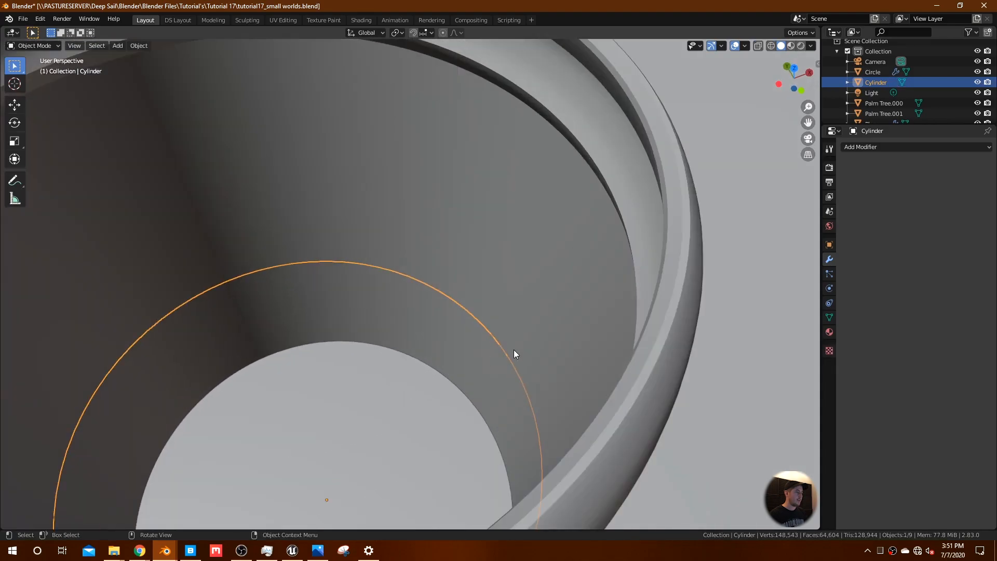
{"action": "key", "text": "g"}
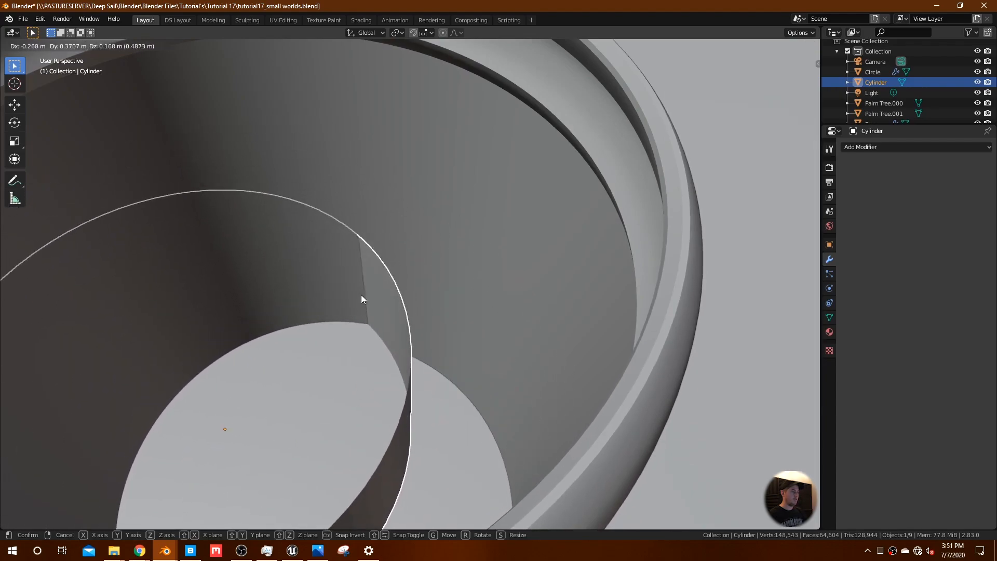
{"action": "right_click", "coordinate": [413, 328]}
- Switch the cylinder's mesh selection to vertices, then scale the whole cylinder uniformly by about 0.996 in Object Mode
{"action": "key", "text": "Tab"}
{"action": "left_click", "coordinate": [79, 45]}
{"action": "left_click", "coordinate": [69, 47]}
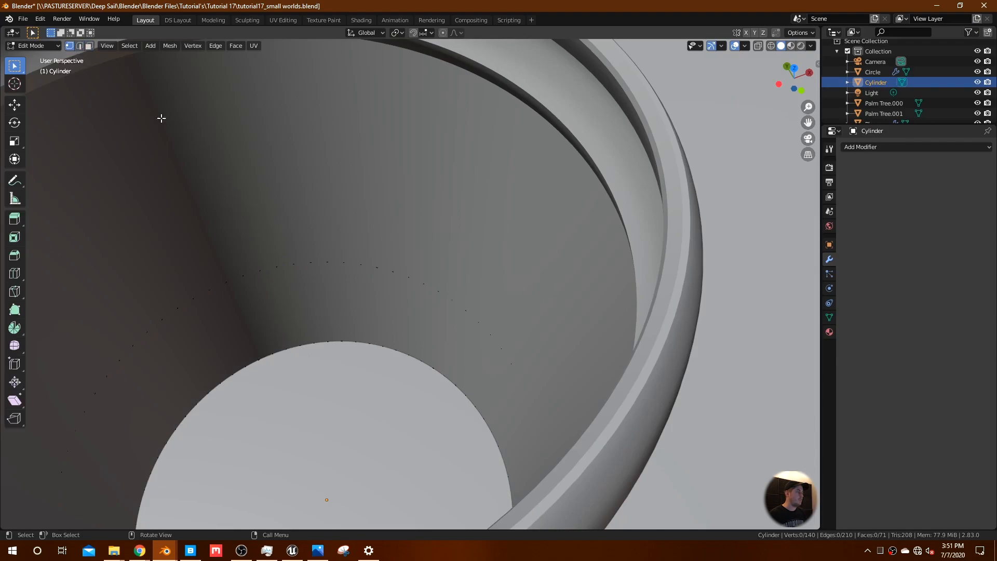
{"action": "key", "text": "Tab"}
{"action": "key", "text": "s"}
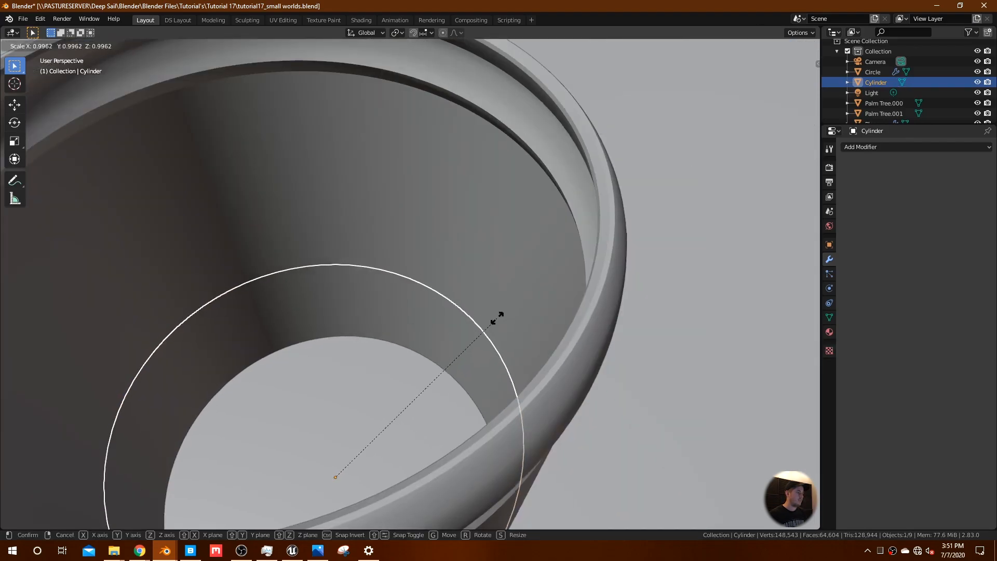
{"action": "left_click", "coordinate": [497, 318]}
- Extrude the cylinder's open top edge loop in place and scale it inward by about 0.977
{"action": "key", "text": "Tab"}
{"action": "scroll", "coordinate": [462, 331], "scroll_direction": "up", "scroll_amount": 2}
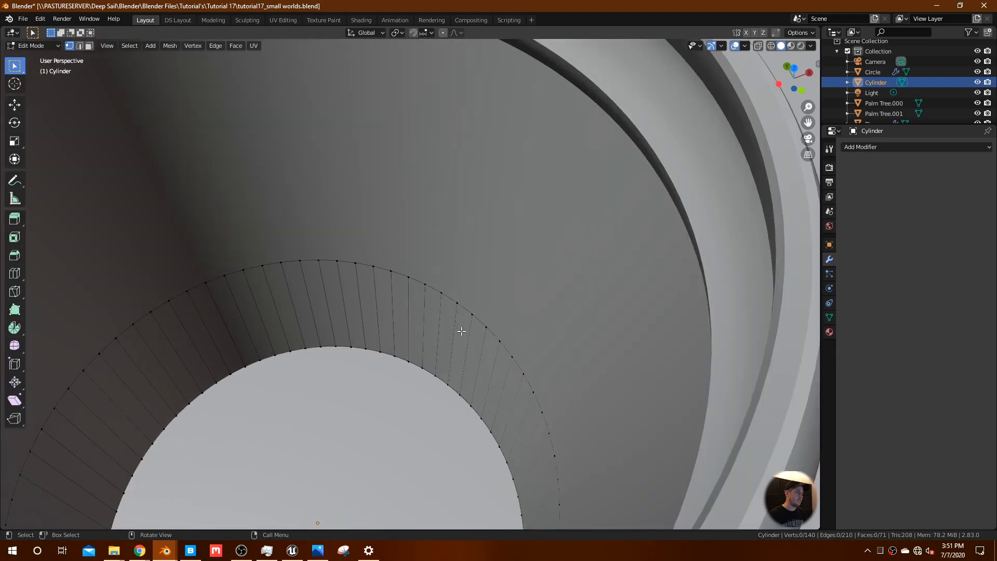
{"action": "left_click", "coordinate": [446, 299], "text": "alt"}
{"action": "middle_click_drag", "start_coordinate": [483, 339], "coordinate": [507, 325]}
{"action": "key", "text": "e"}
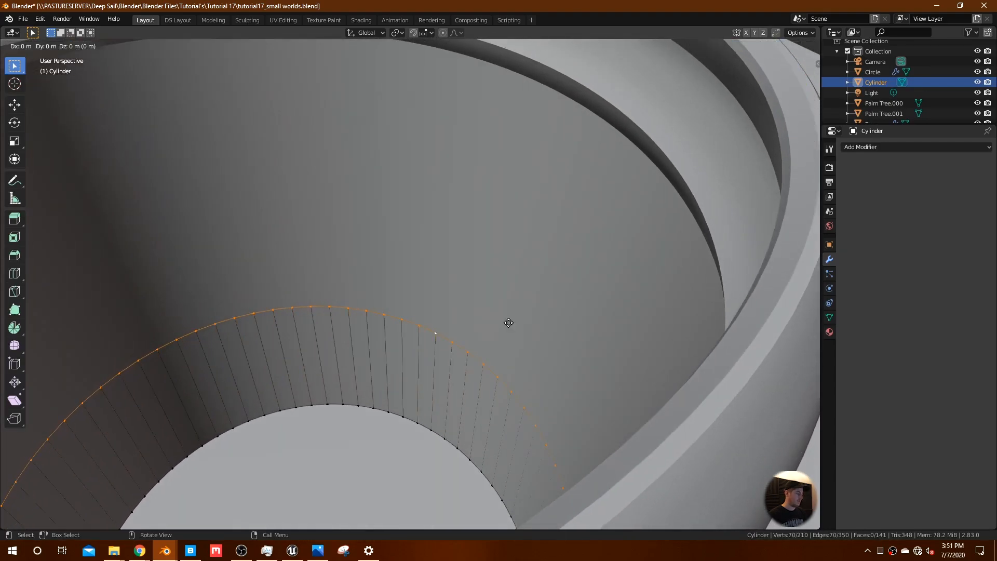
{"action": "right_click", "coordinate": [512, 323]}
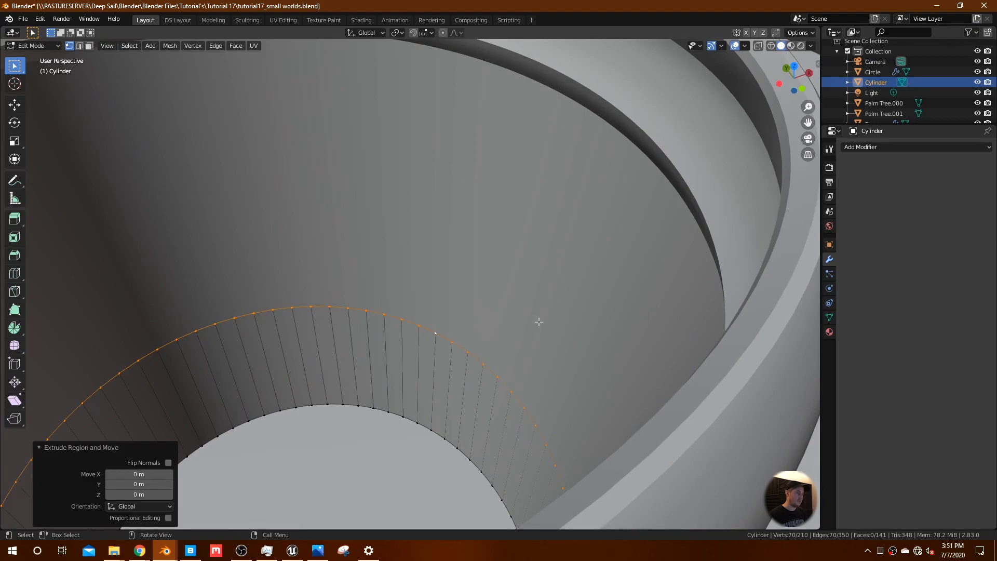
{"action": "key", "text": "s"}
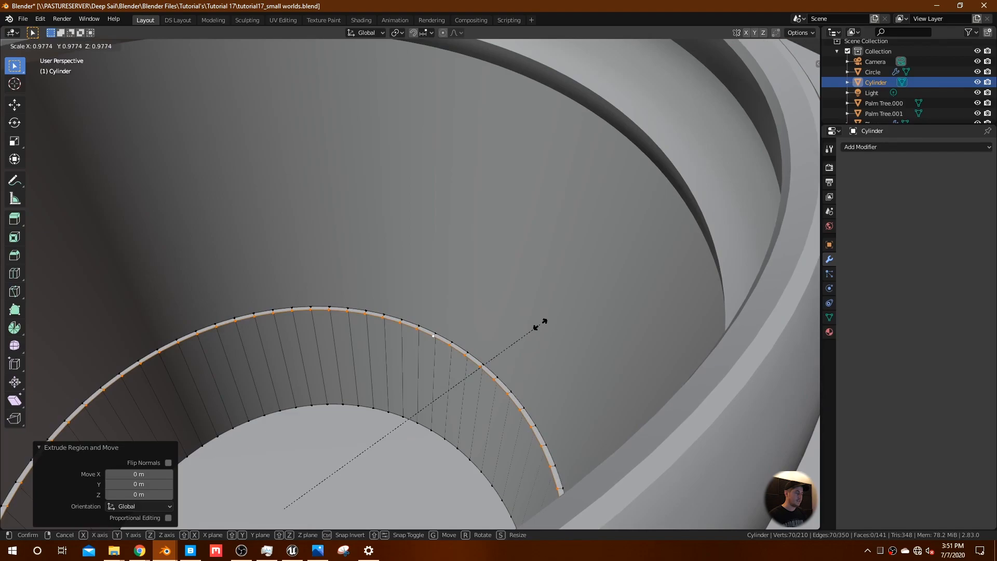
{"action": "left_click", "coordinate": [540, 324]}
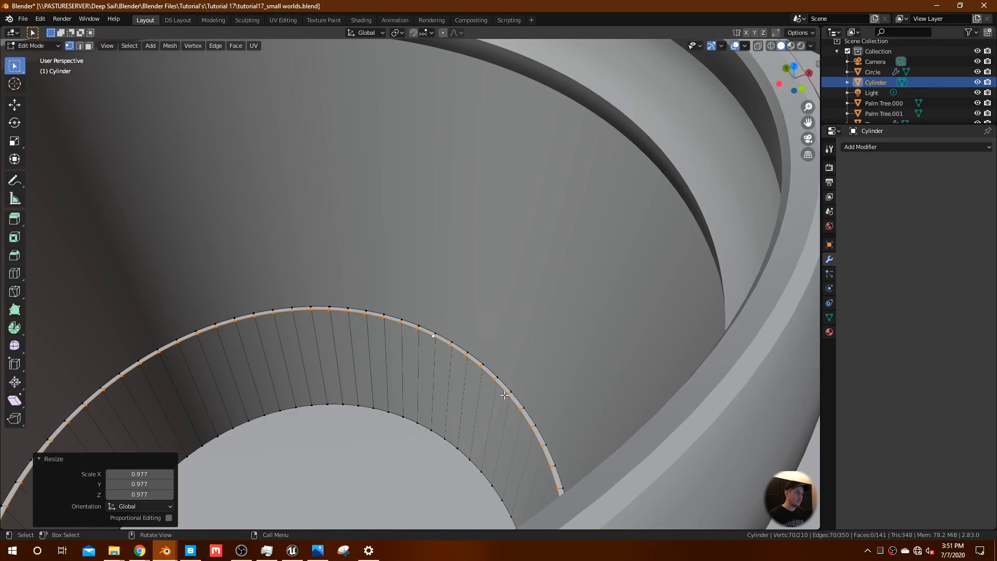
- Examine the new inner ring against the jar wall in wireframe from above and at an angle, then restore solid shading
{"action": "middle_click_drag", "start_coordinate": [505, 396], "coordinate": [503, 403]}
{"action": "key", "text": "KP_7"}
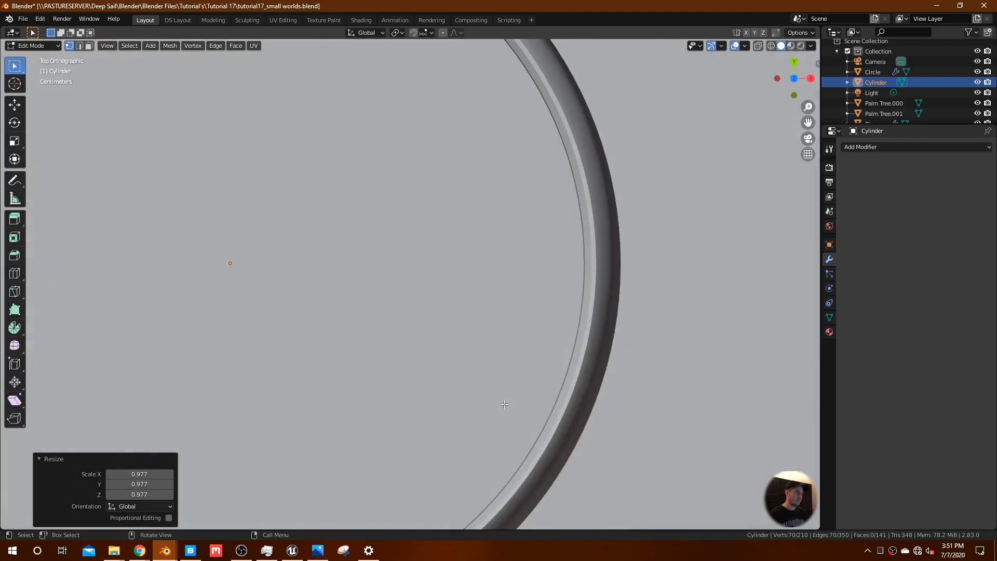
{"action": "key", "text": "z"}
{"action": "left_click", "coordinate": [447, 406]}
{"action": "scroll", "coordinate": [508, 373], "scroll_direction": "down", "scroll_amount": 2}
{"action": "middle_click_drag", "start_coordinate": [507, 372], "coordinate": [561, 407], "text": "shift"}
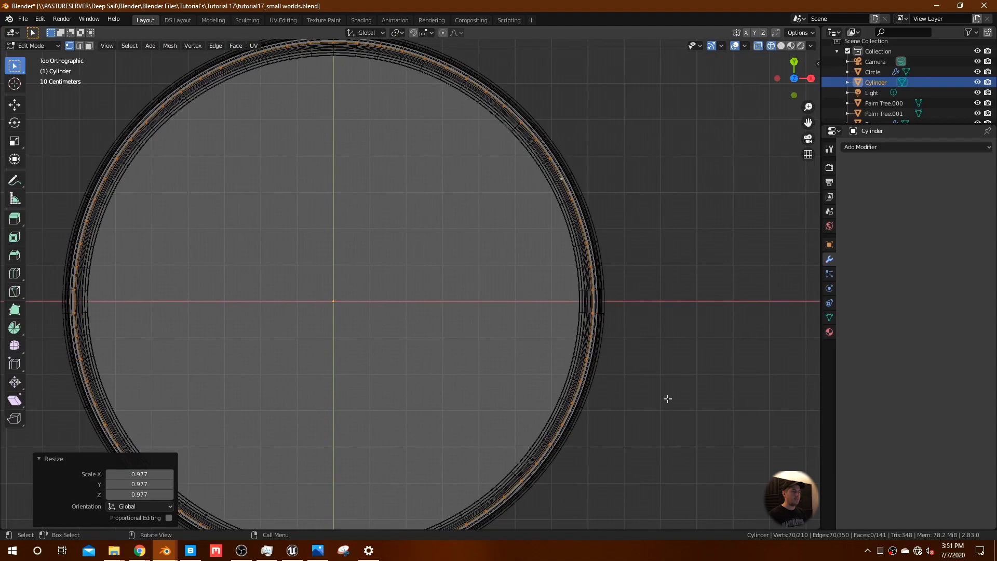
{"action": "middle_click_drag", "start_coordinate": [630, 374], "coordinate": [662, 326]}
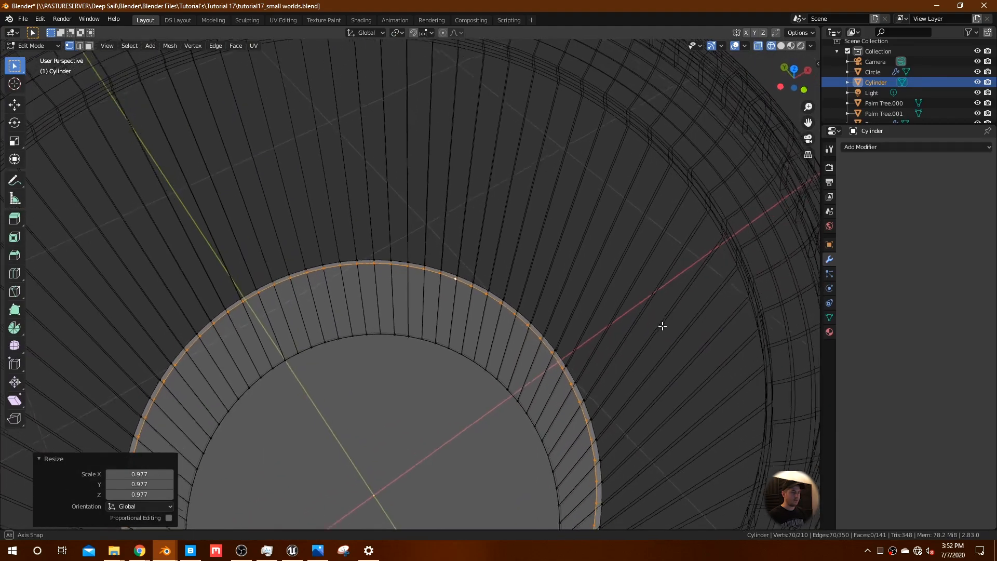
{"action": "key", "text": "z"}
{"action": "left_click", "coordinate": [668, 327]}
{"action": "scroll", "coordinate": [612, 303], "scroll_direction": "up", "scroll_amount": 2}
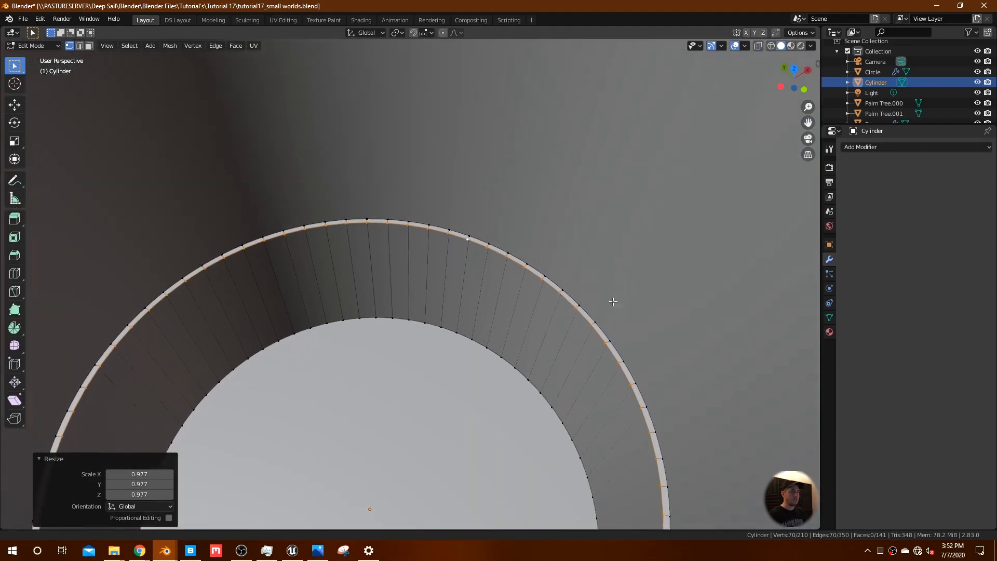
- Extrude two further concentric rings from the inner loop, scaling the first by about 0.98 and the second by about 0.968
{"action": "middle_click_drag", "start_coordinate": [612, 303], "coordinate": [583, 329]}
{"action": "key", "text": "e"}
{"action": "right_click", "coordinate": [583, 336]}
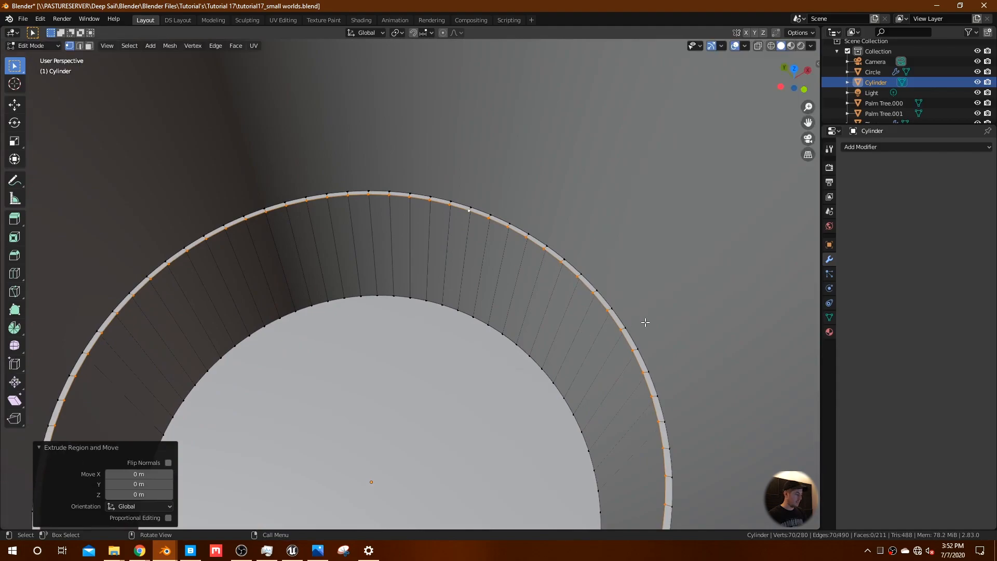
{"action": "key", "text": "s"}
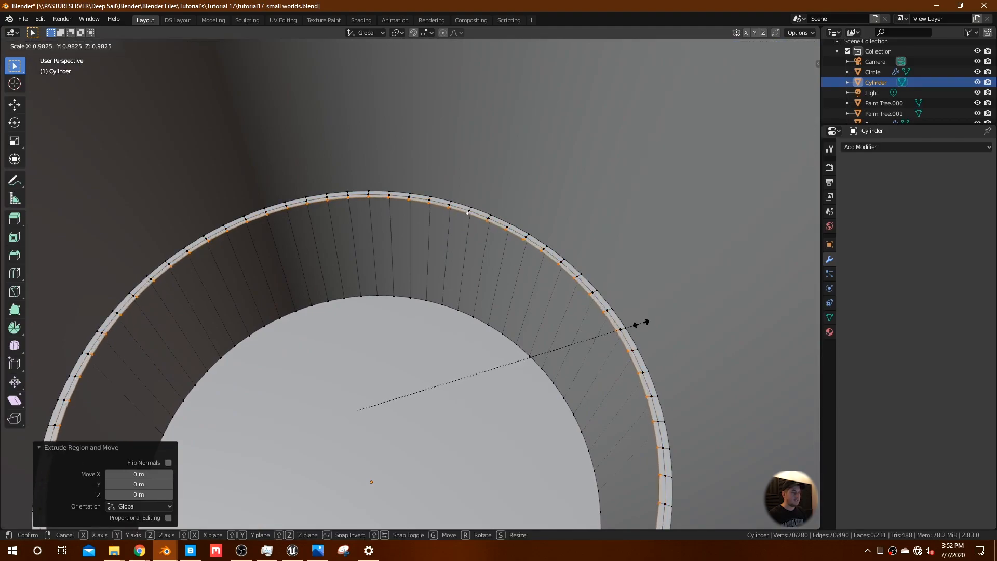
{"action": "left_click", "coordinate": [640, 323]}
{"action": "key", "text": "e"}
{"action": "right_click", "coordinate": [641, 322]}
{"action": "key", "text": "s"}
{"action": "left_click", "coordinate": [636, 327]}
- Add two more rings toward the centre, scaling the first by about 0.97 and the second by about 0.966
{"action": "key", "text": "e"}
{"action": "right_click", "coordinate": [636, 328]}
{"action": "key", "text": "s"}
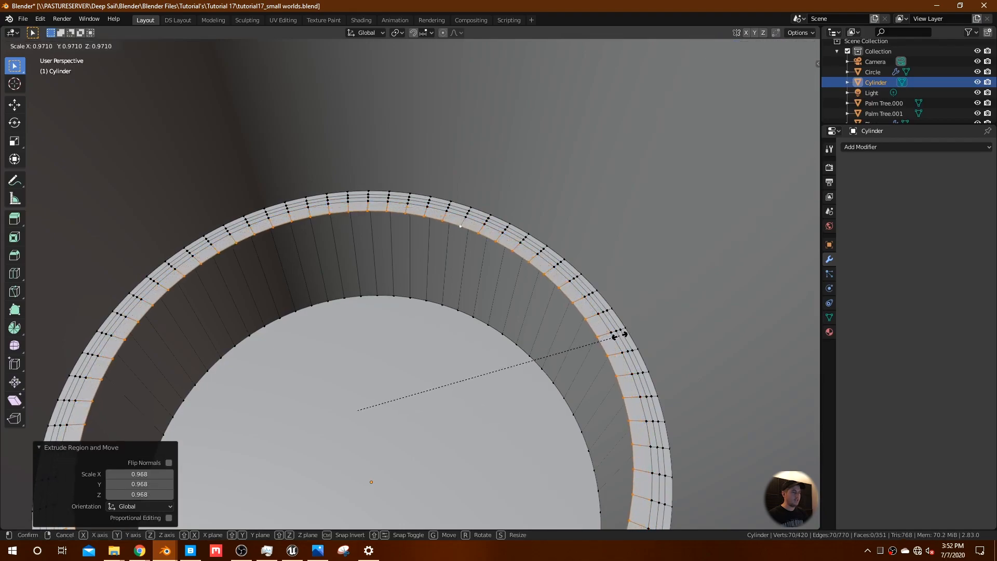
{"action": "left_click", "coordinate": [628, 333]}
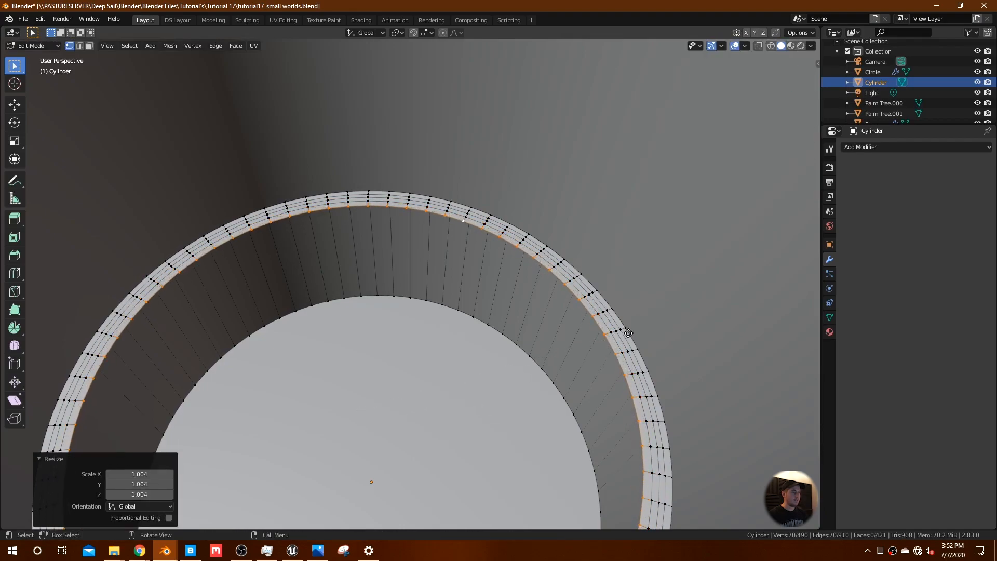
{"action": "key", "text": "s"}
{"action": "left_click", "coordinate": [620, 336]}
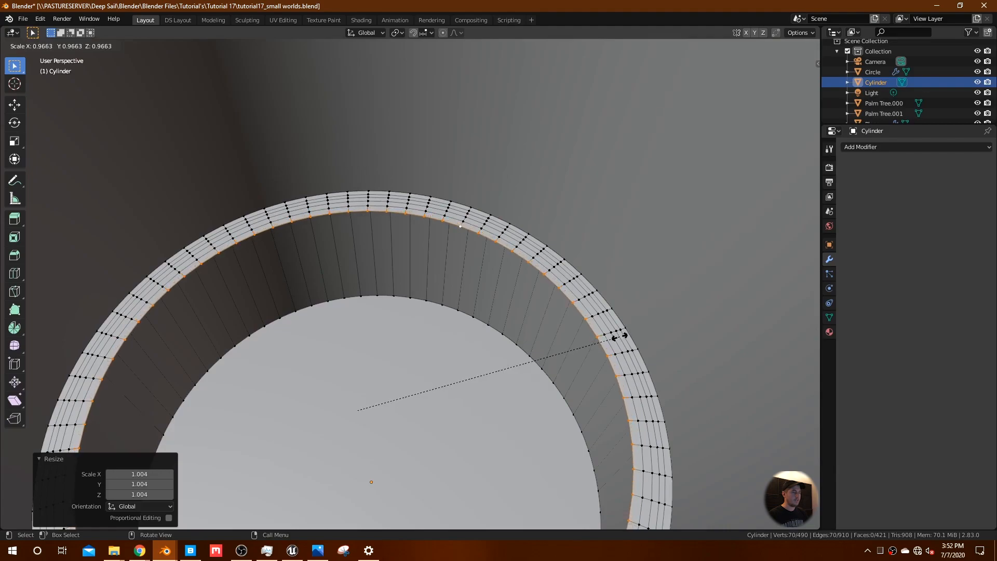
- Extrude another two rings inward, scaling each by about 0.965
{"action": "key", "text": "e"}
{"action": "right_click", "coordinate": [618, 337]}
{"action": "key", "text": "s"}
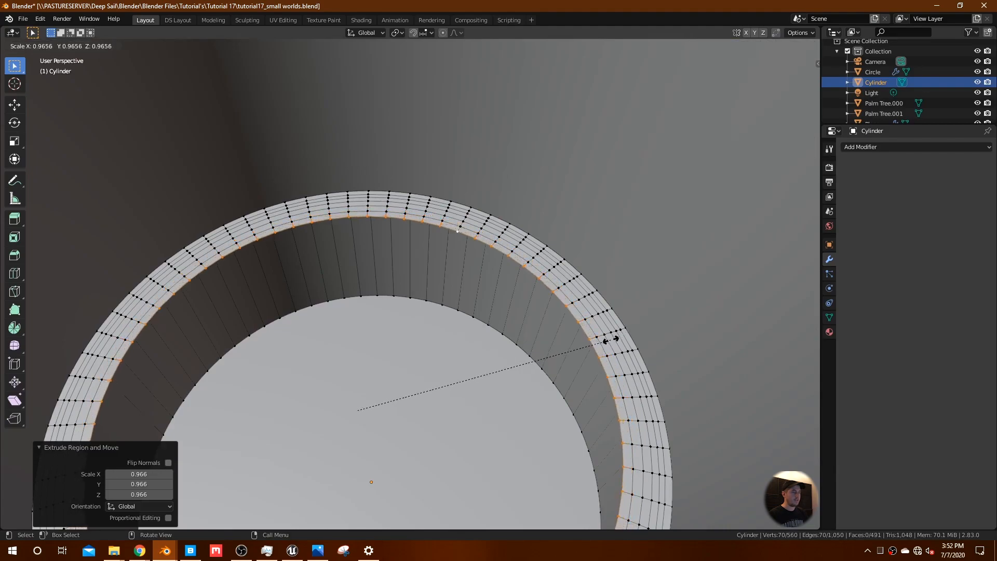
{"action": "left_click", "coordinate": [613, 339]}
{"action": "key", "text": "e"}
{"action": "right_click", "coordinate": [610, 340]}
{"action": "key", "text": "s"}
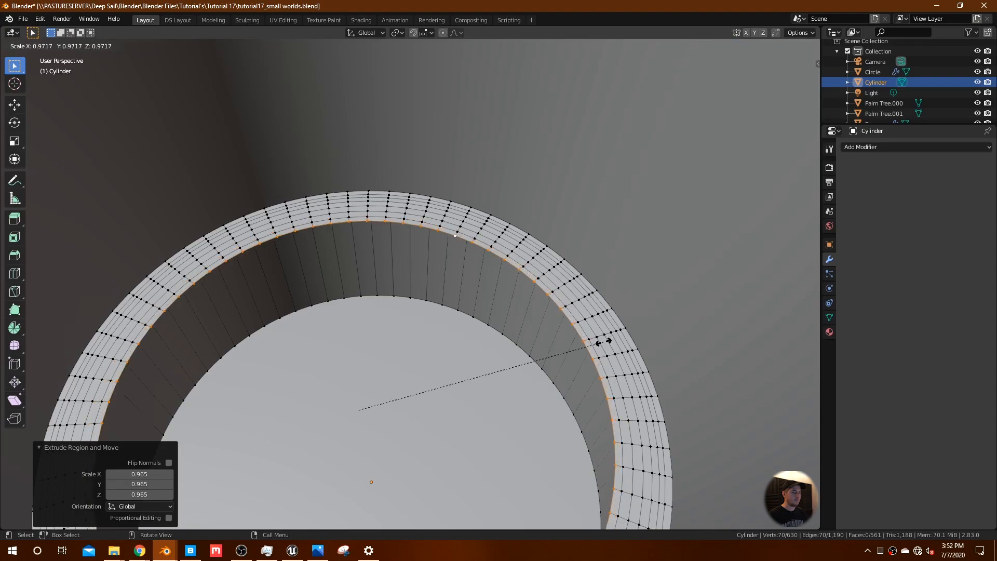
{"action": "left_click", "coordinate": [602, 343]}
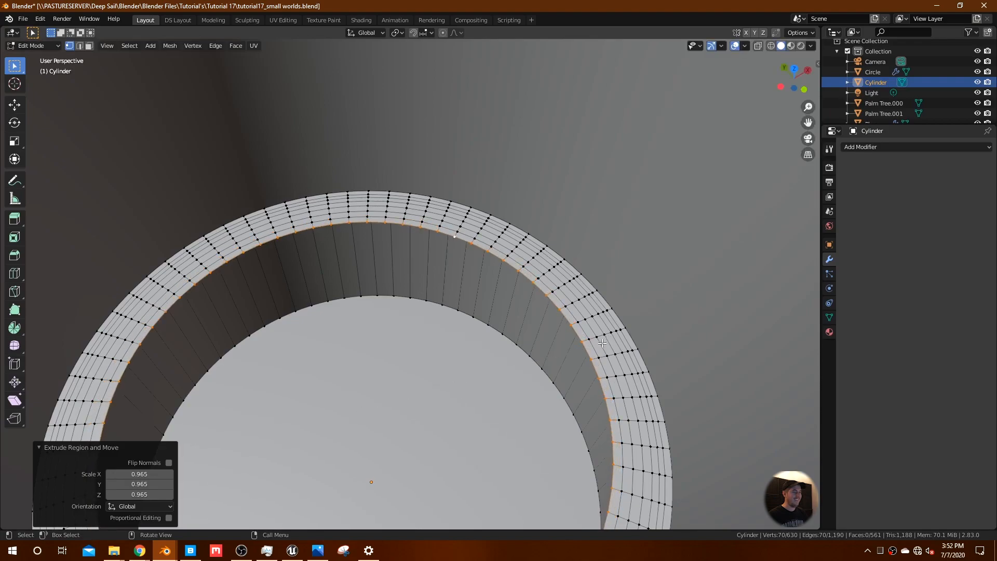
- Extrude two rings inward from the current inner loop, scaling them by about 0.958 and 0.961
{"action": "key", "text": "e"}
{"action": "right_click", "coordinate": [602, 343]}
{"action": "key", "text": "s"}
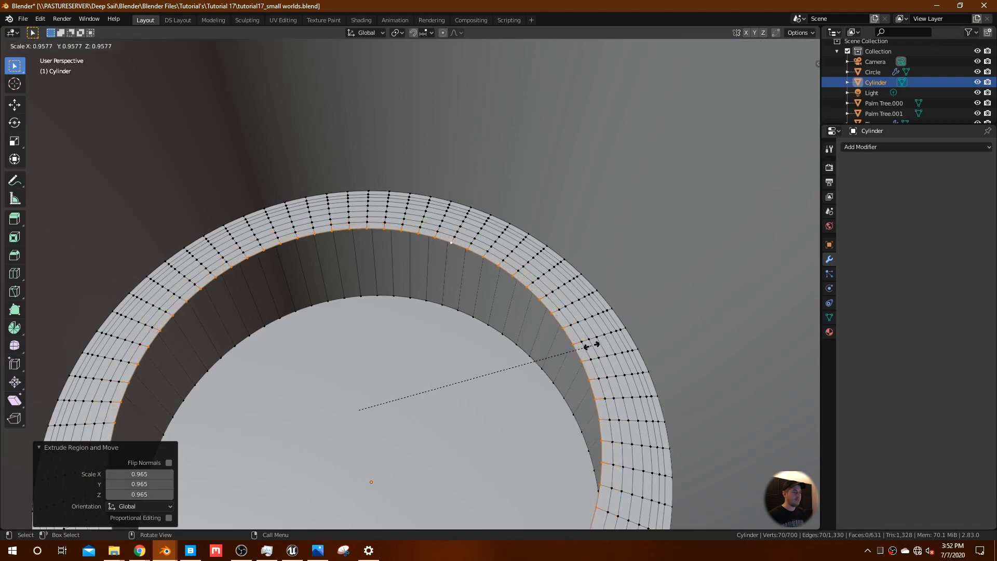
{"action": "left_click", "coordinate": [592, 344]}
{"action": "key", "text": "e"}
{"action": "right_click", "coordinate": [590, 340]}
{"action": "key", "text": "s"}
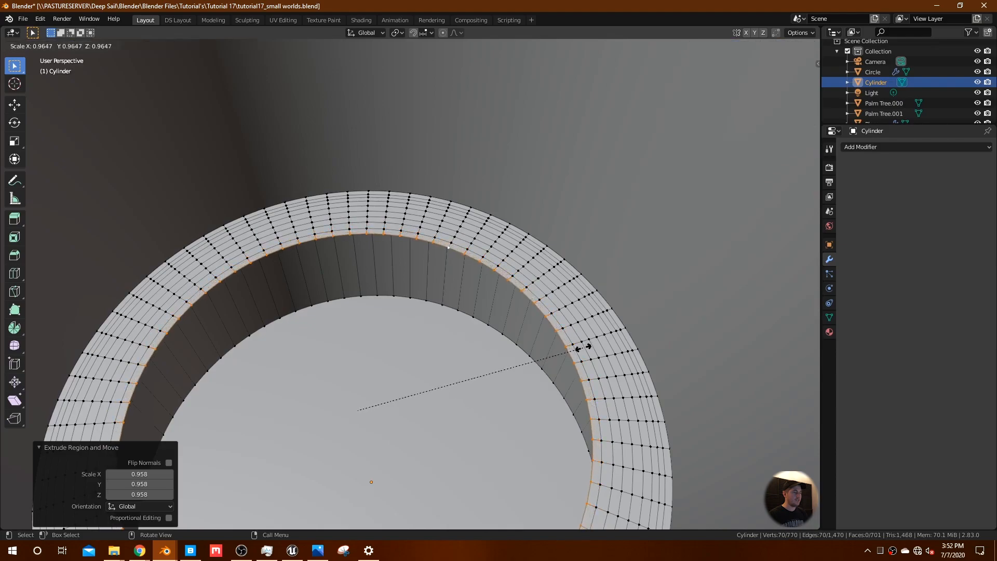
{"action": "left_click", "coordinate": [583, 349]}
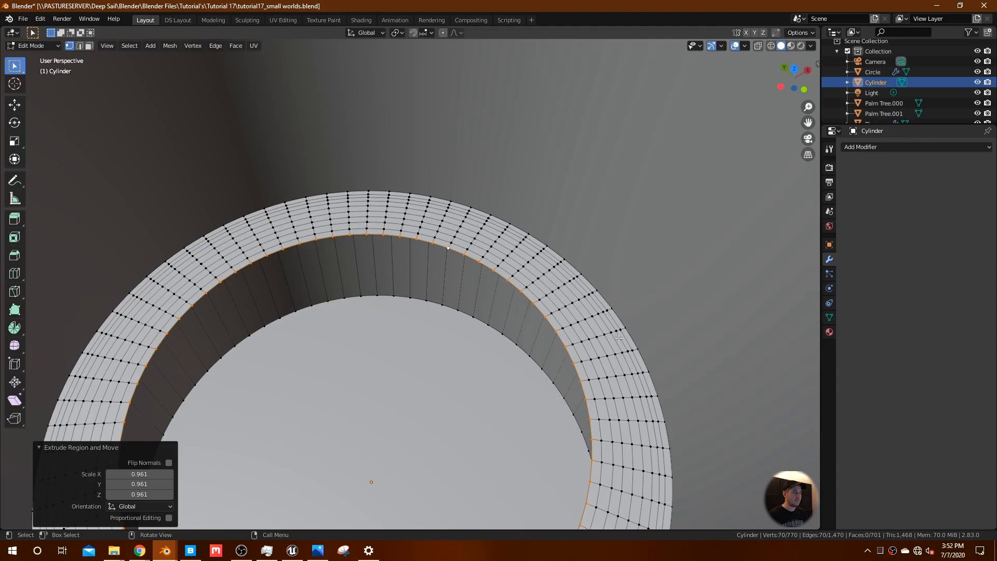
- Extrude rings inward scaled by about 0.960 and 0.968, then shrink the latest ring by about 0.993
{"action": "key", "text": "e"}
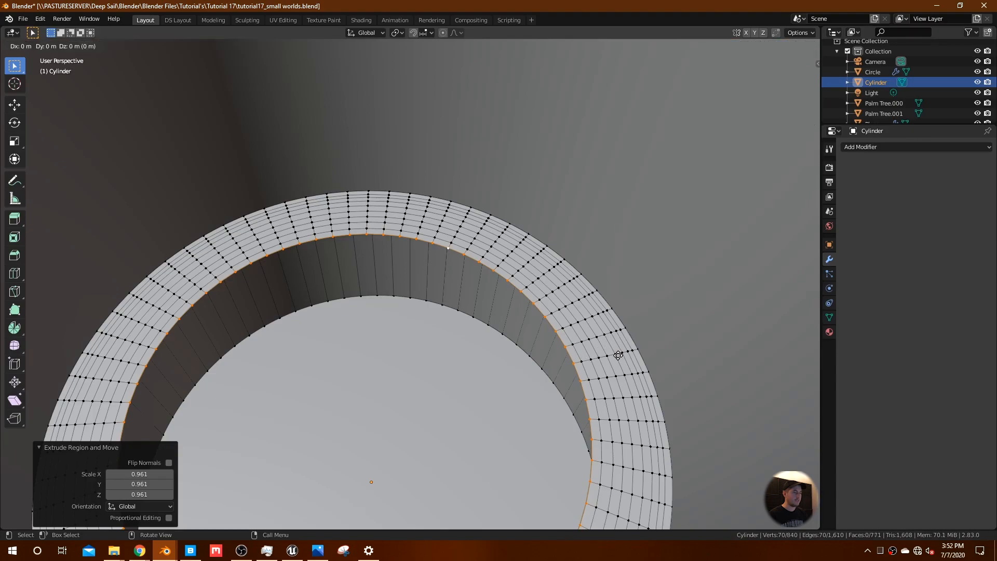
{"action": "key", "text": "s"}
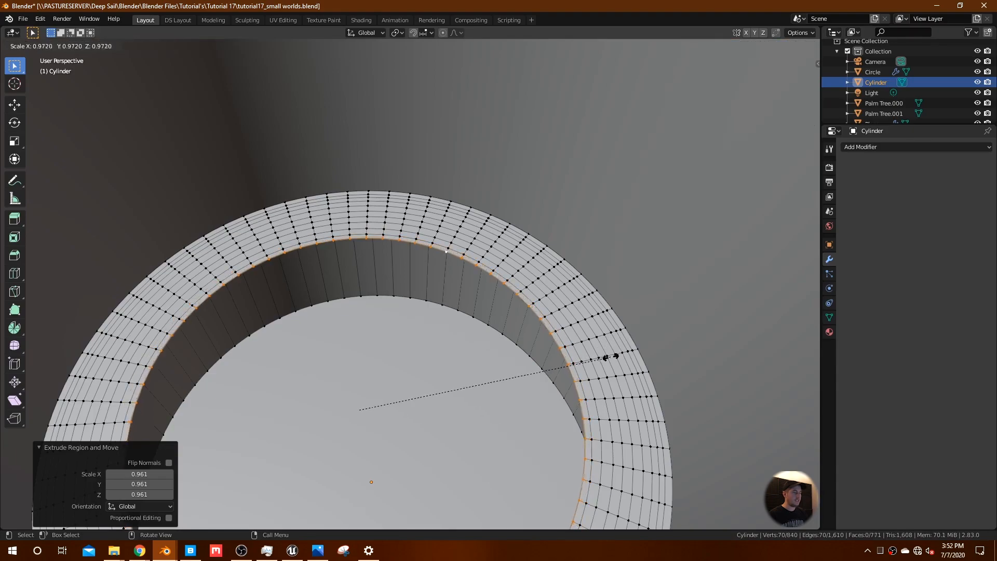
{"action": "left_click", "coordinate": [607, 358]}
{"action": "key", "text": "e"}
{"action": "key", "text": "s"}
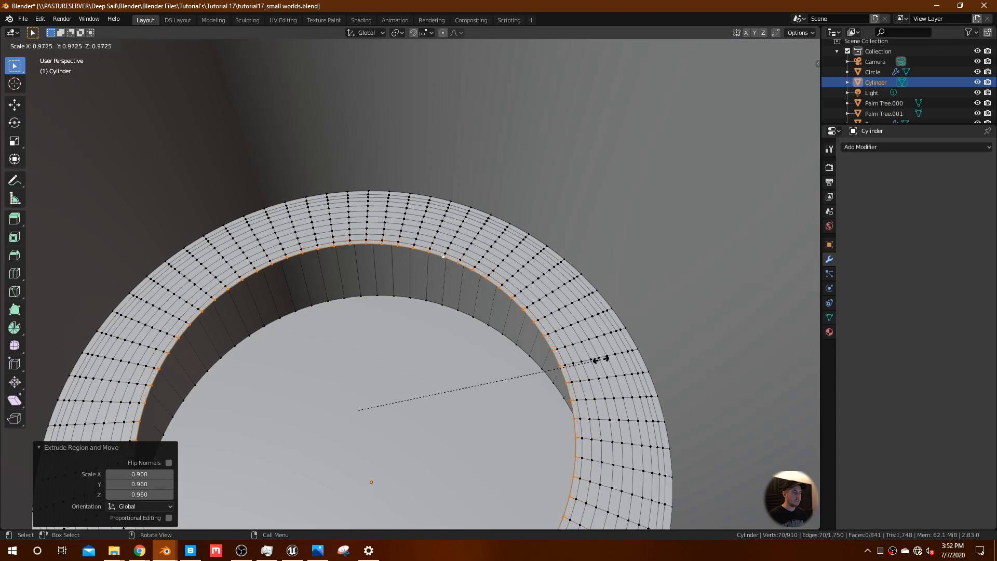
{"action": "left_click", "coordinate": [600, 360]}
{"action": "key", "text": "s"}
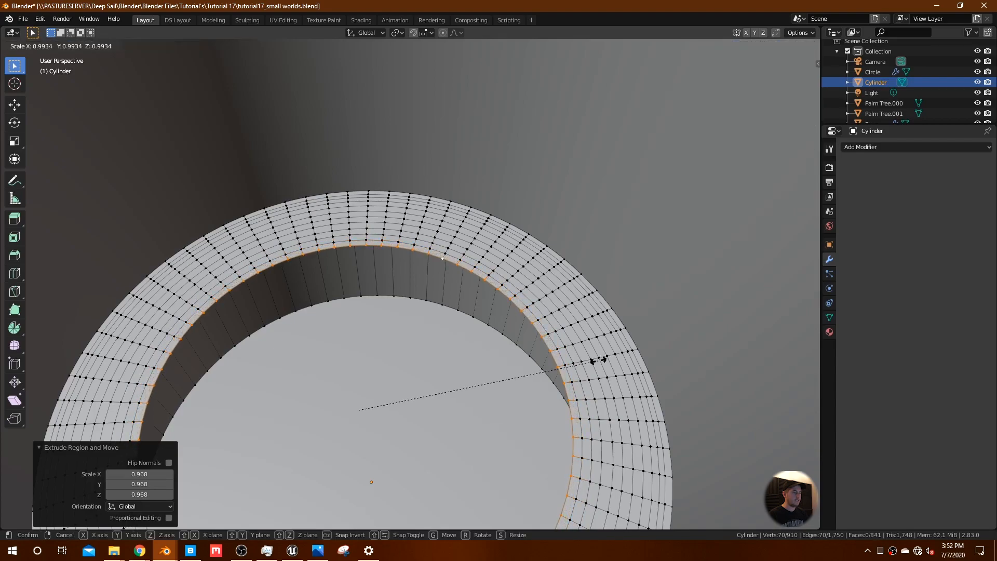
{"action": "left_click", "coordinate": [598, 359]}
- Continue the top surface with two inward rings scaled by about 0.954 and 0.952
{"action": "key", "text": "e"}
{"action": "key", "text": "s"}
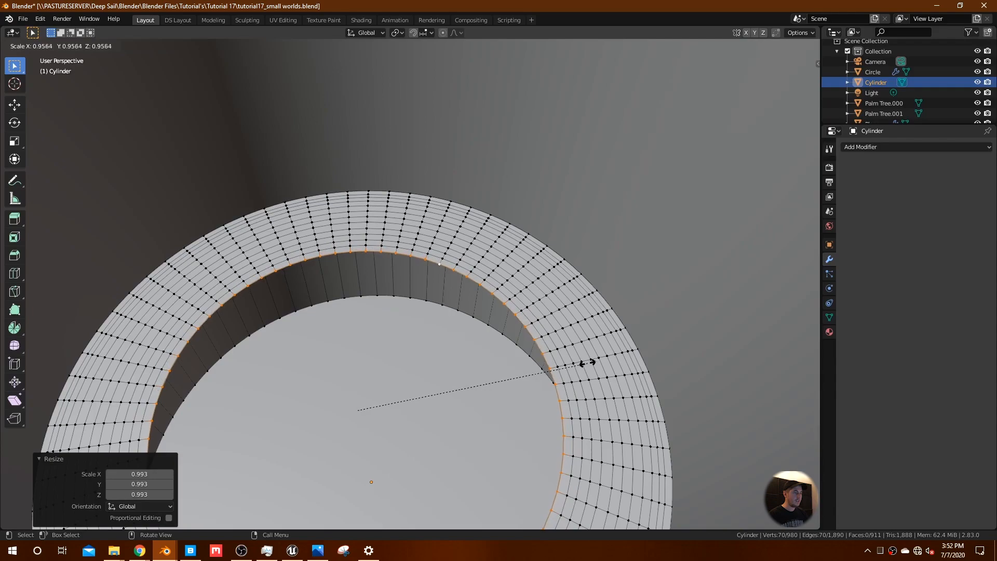
{"action": "left_click", "coordinate": [589, 362]}
{"action": "key", "text": "e"}
{"action": "key", "text": "s"}
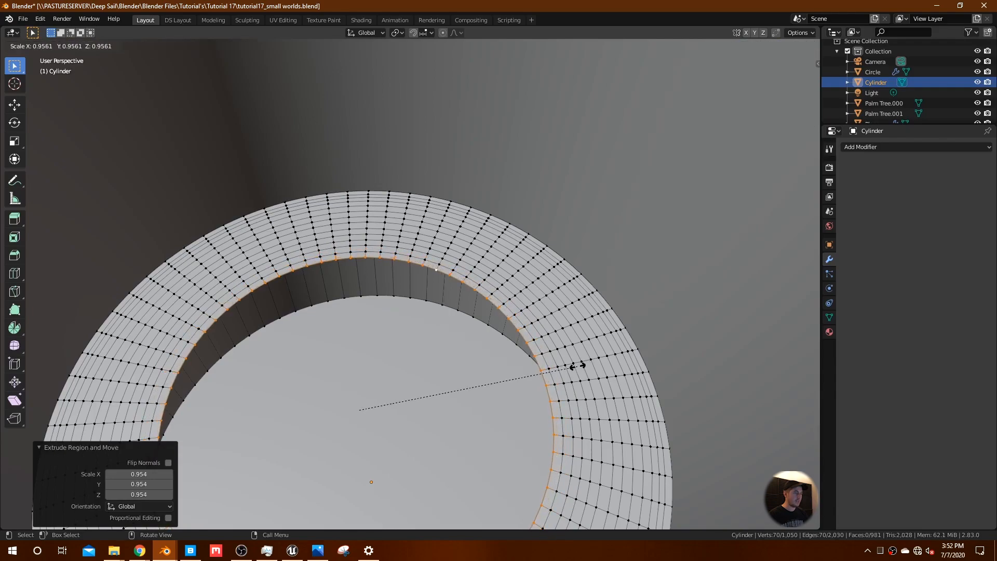
{"action": "left_click", "coordinate": [577, 366]}
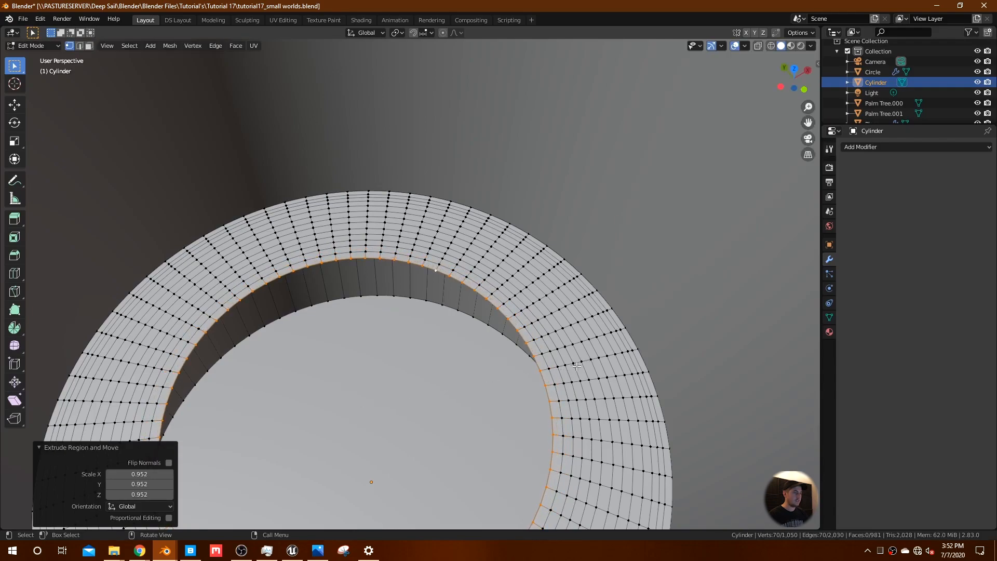
- Keep extruding and shrinking concentric rings until the top surface closes at its centre, scaling the last by about 0.63
{"action": "key", "text": "e"}
{"action": "key", "text": "s"}
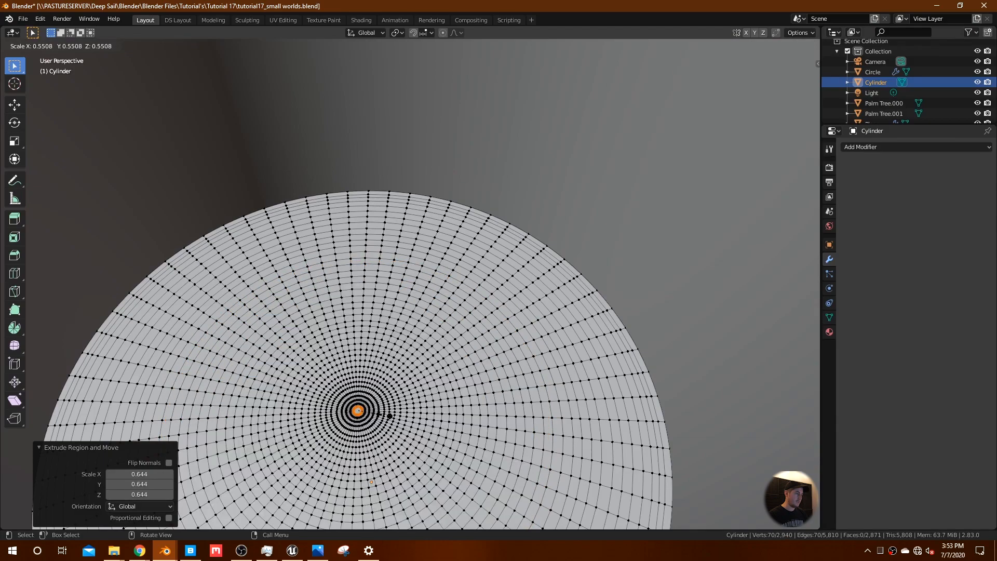
{"action": "left_click", "coordinate": [388, 415]}
{"action": "key", "text": "e"}
{"action": "key", "text": "s"}
{"action": "left_click", "coordinate": [378, 418]}
{"action": "scroll", "coordinate": [406, 413], "scroll_direction": "up", "scroll_amount": 4}
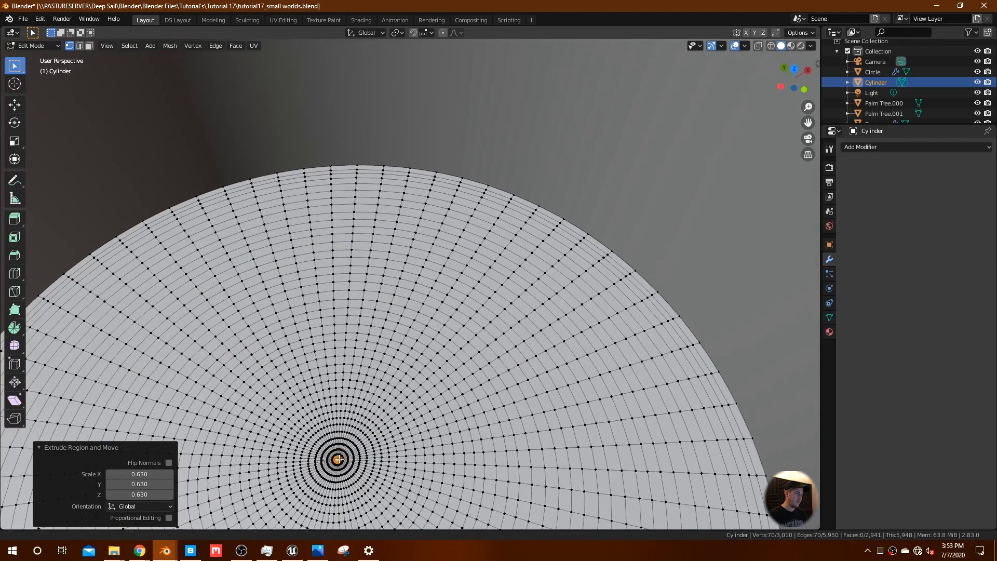
- Return to Object Mode and examine the cylinder's filled top surface
{"action": "key", "text": "Tab"}
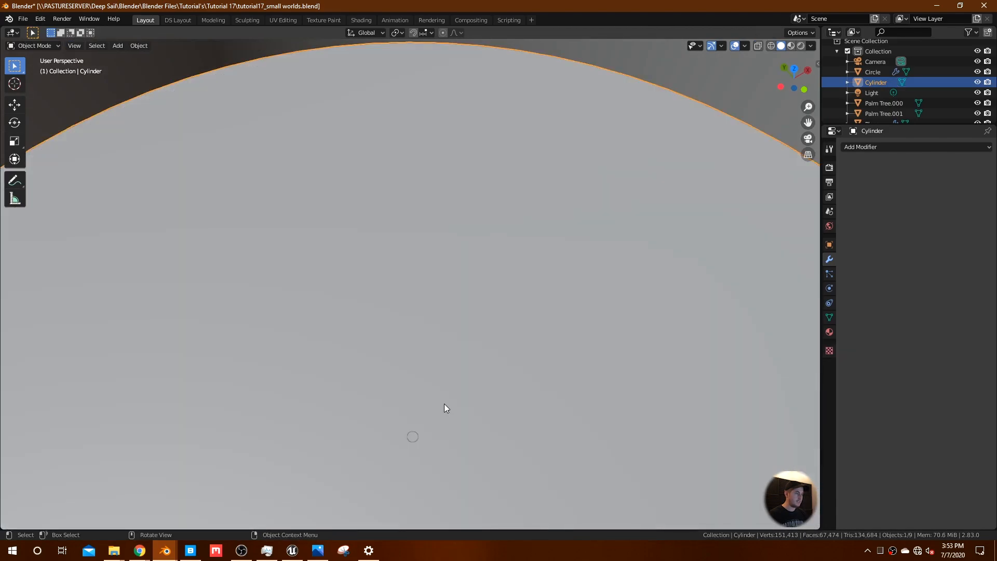
{"action": "scroll", "coordinate": [444, 403], "scroll_direction": "down", "scroll_amount": 5}
{"action": "middle_click_drag", "start_coordinate": [445, 392], "coordinate": [463, 306]}
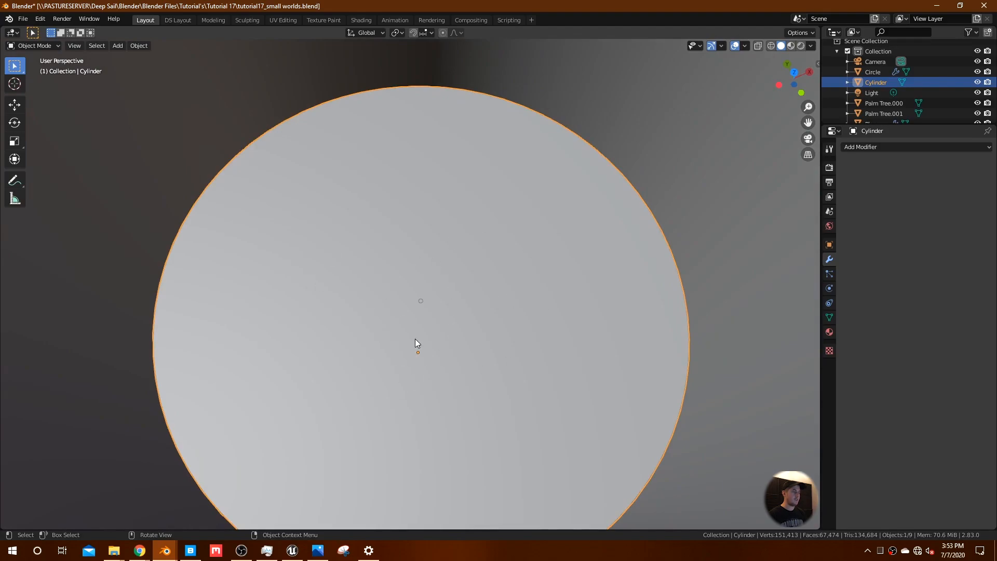
{"action": "middle_click_drag", "start_coordinate": [416, 305], "coordinate": [444, 387]}
- Add 10 evenly spaced horizontal loop cuts around the cylinder's side wall and return to Object Mode
{"action": "key", "text": "Tab"}
{"action": "key", "text": "a"}
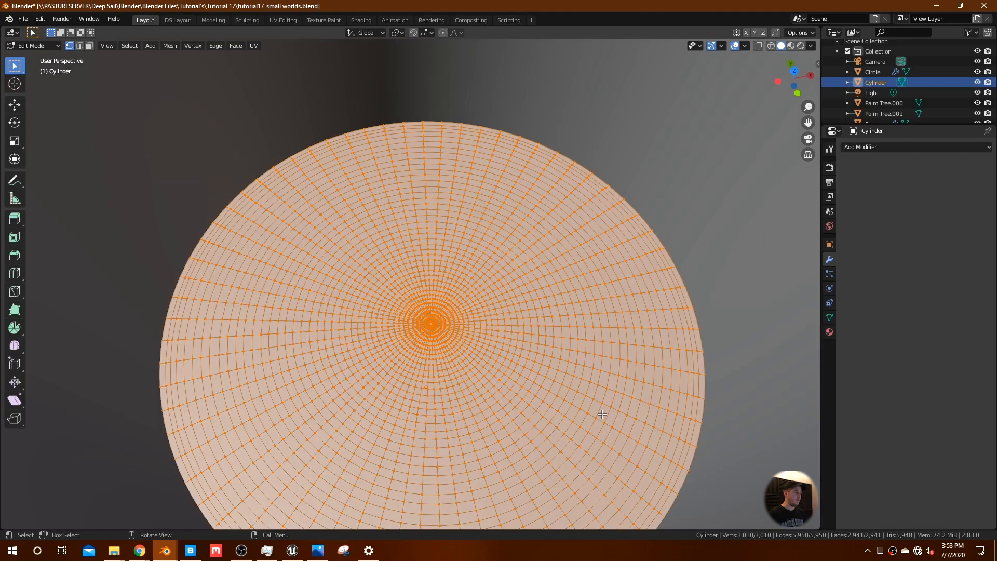
{"action": "mouse_move", "coordinate": [650, 389]}
{"action": "middle_mouse_down"}
{"action": "mouse_move", "coordinate": [597, 380]}
{"action": "mouse_move", "coordinate": [586, 334]}
{"action": "mouse_move", "coordinate": [555, 419]}
{"action": "middle_mouse_up"}
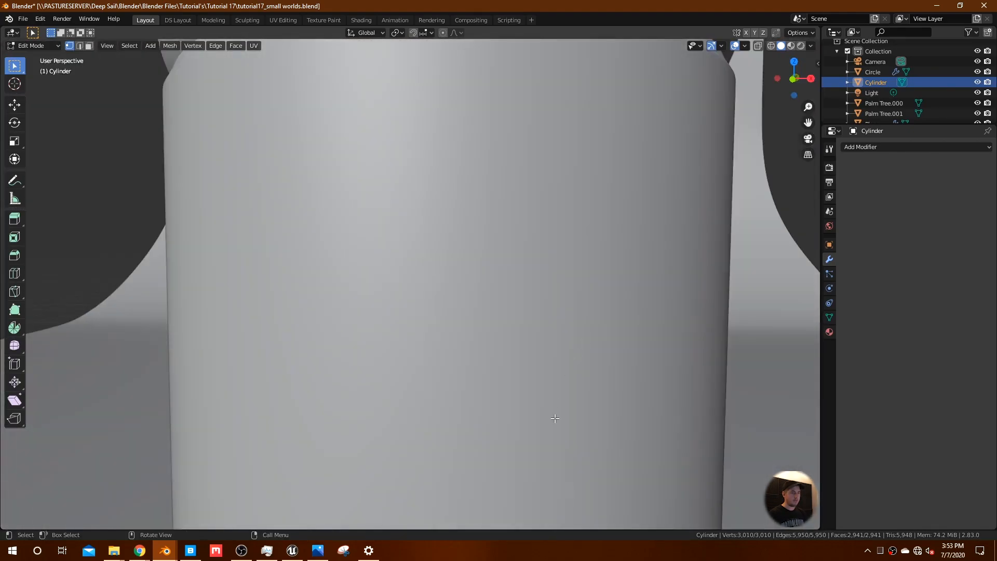
{"action": "key", "text": "z"}
{"action": "left_click", "coordinate": [466, 405]}
{"action": "scroll", "coordinate": [460, 449], "scroll_direction": "down", "scroll_amount": 2}
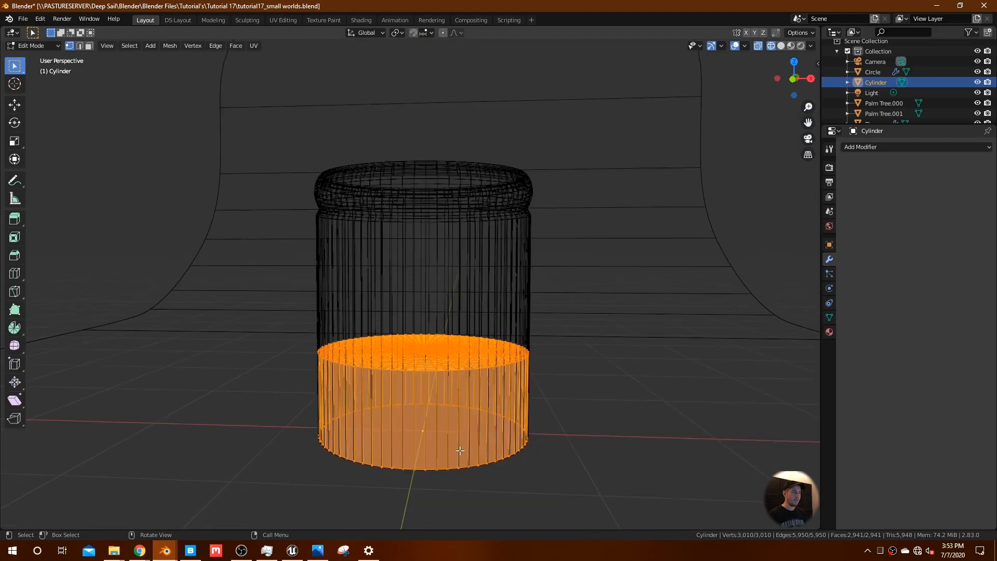
{"action": "key", "text": "ctrl+r"}
{"action": "scroll", "coordinate": [511, 403], "scroll_direction": "up", "scroll_amount": 3}
{"action": "scroll", "coordinate": [511, 403], "scroll_direction": "up", "scroll_amount": 6}
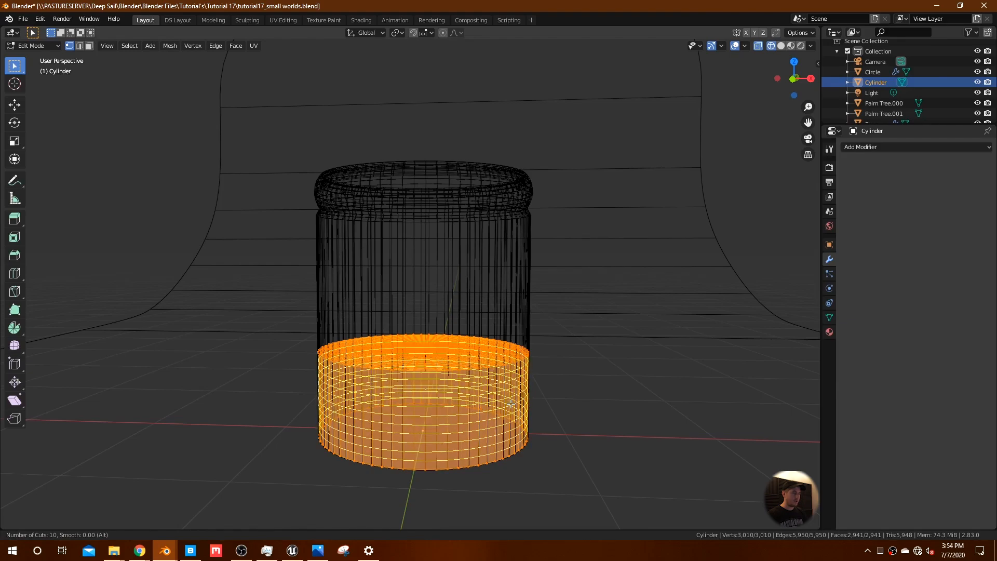
{"action": "left_click", "coordinate": [511, 404]}
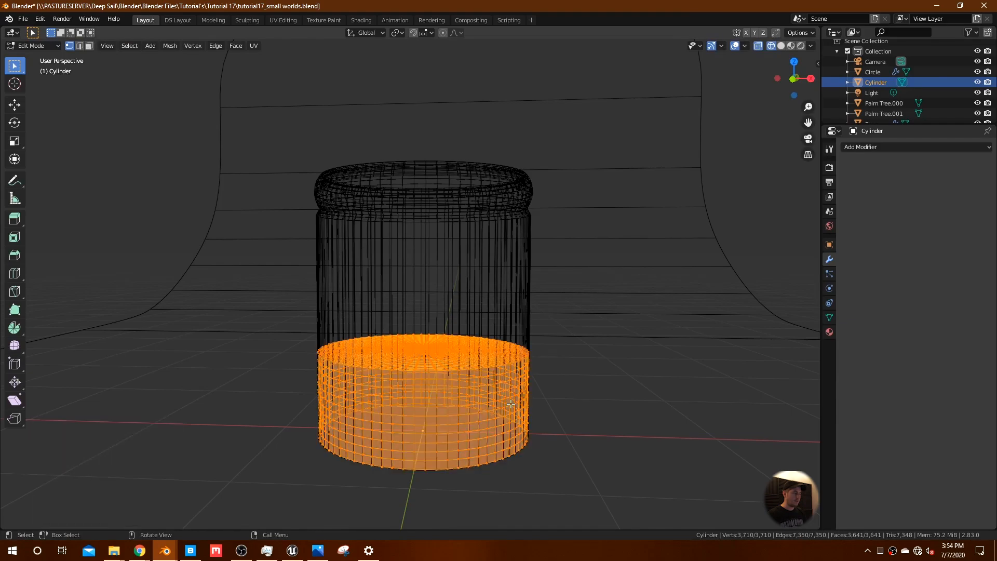
{"action": "mouse_move", "coordinate": [511, 403]}
{"action": "middle_mouse_down"}
{"action": "mouse_move", "coordinate": [559, 381]}
{"action": "mouse_move", "coordinate": [676, 409]}
{"action": "mouse_move", "coordinate": [585, 438]}
{"action": "mouse_move", "coordinate": [553, 464]}
{"action": "mouse_move", "coordinate": [521, 410]}
{"action": "middle_mouse_up"}
{"action": "key", "text": "Tab"}
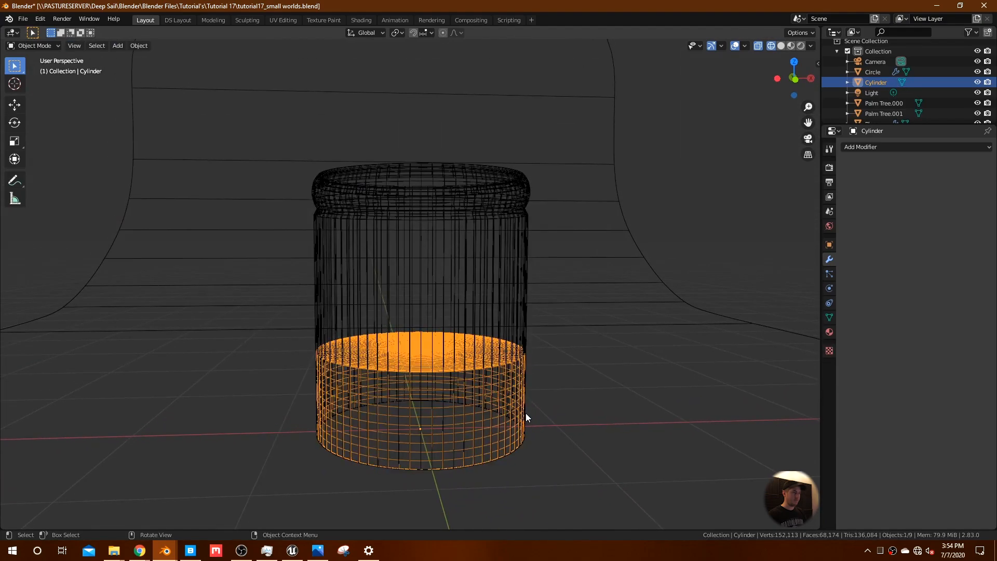
- Add a 2 m cube mesh at the world origin and display the scene in solid shading
{"action": "key", "text": "KP_1"}
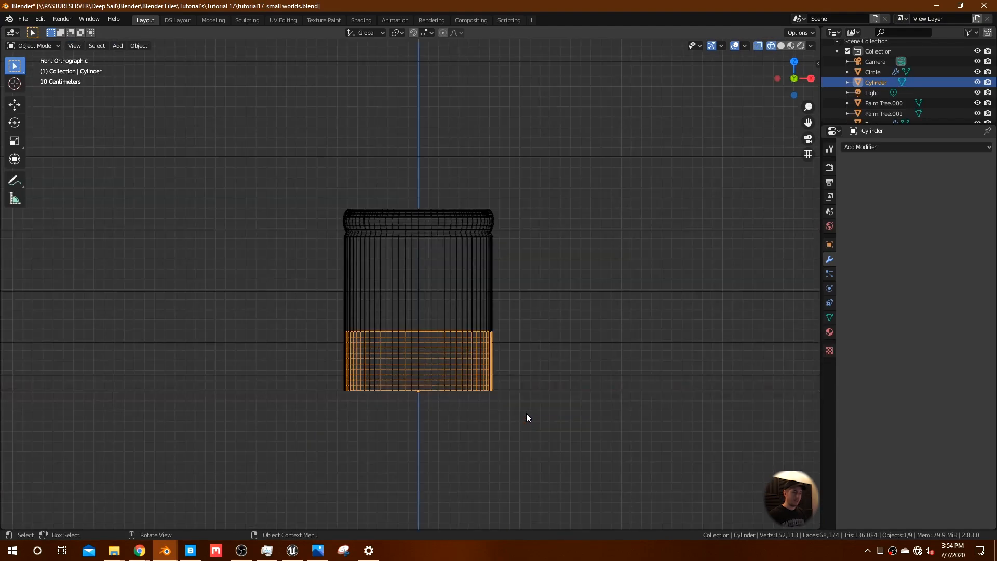
{"action": "middle_click_drag", "start_coordinate": [556, 395], "coordinate": [474, 443], "text": "shift"}
{"action": "key", "text": "shift+a"}
{"action": "mouse_move", "coordinate": [471, 319]}
{"action": "scroll", "coordinate": [540, 54], "scroll_direction": "up", "scroll_amount": 2}
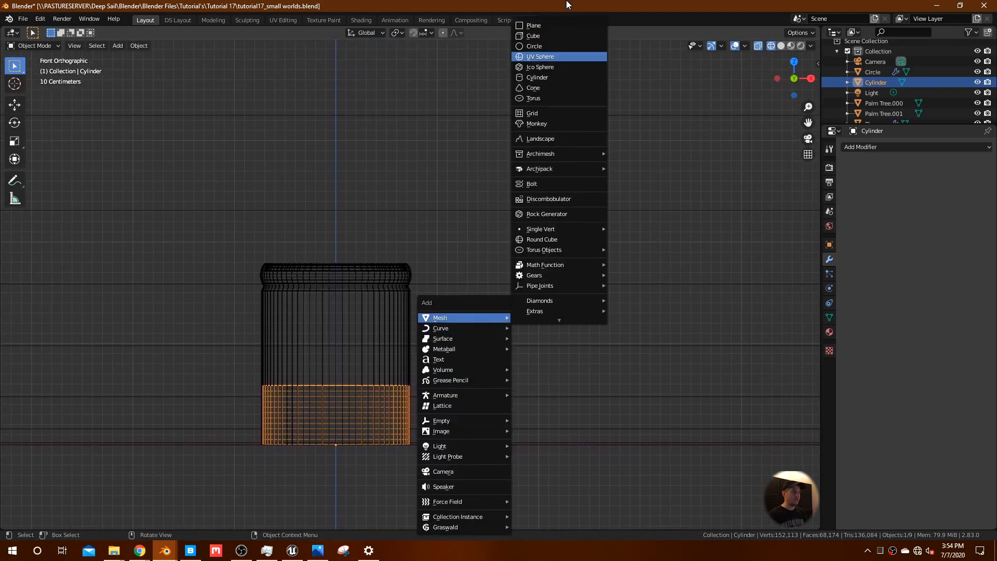
{"action": "left_click", "coordinate": [537, 37]}
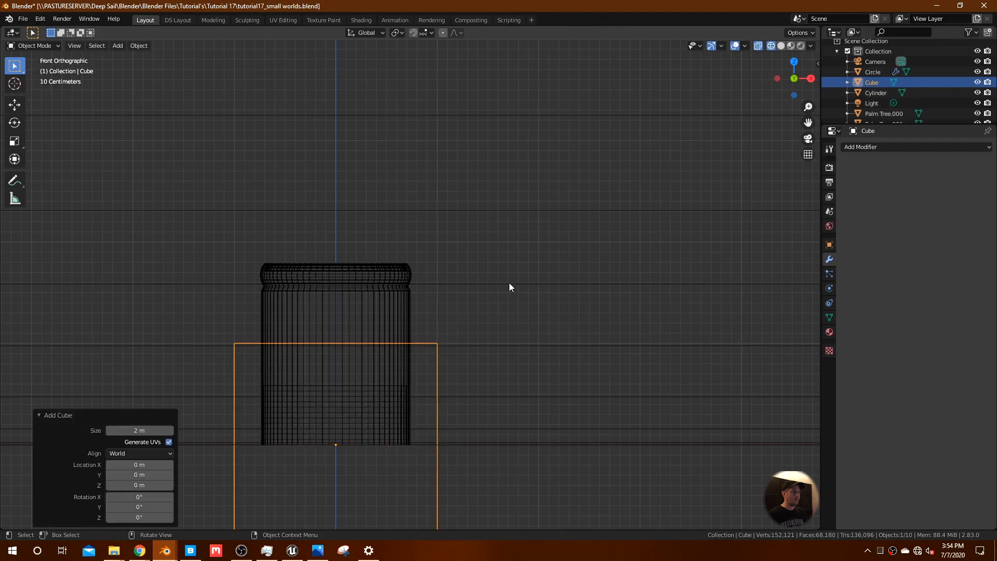
{"action": "middle_click_drag", "start_coordinate": [464, 384], "coordinate": [410, 405]}
{"action": "key", "text": "shift+z"}
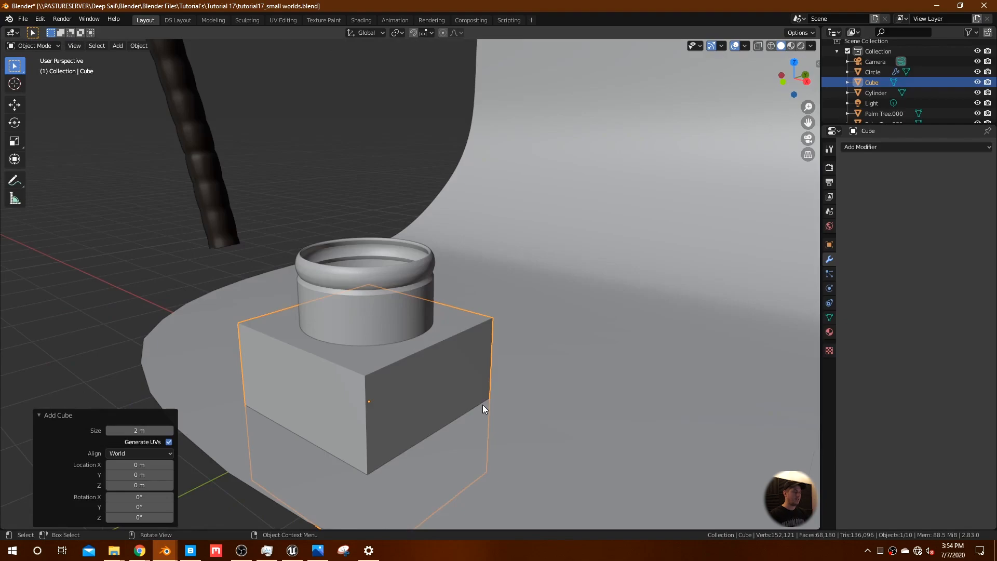
- Raise the cube's whole mesh 1 m along Z in Edit Mode, leaving its origin point at the base
{"action": "key", "text": "Tab"}
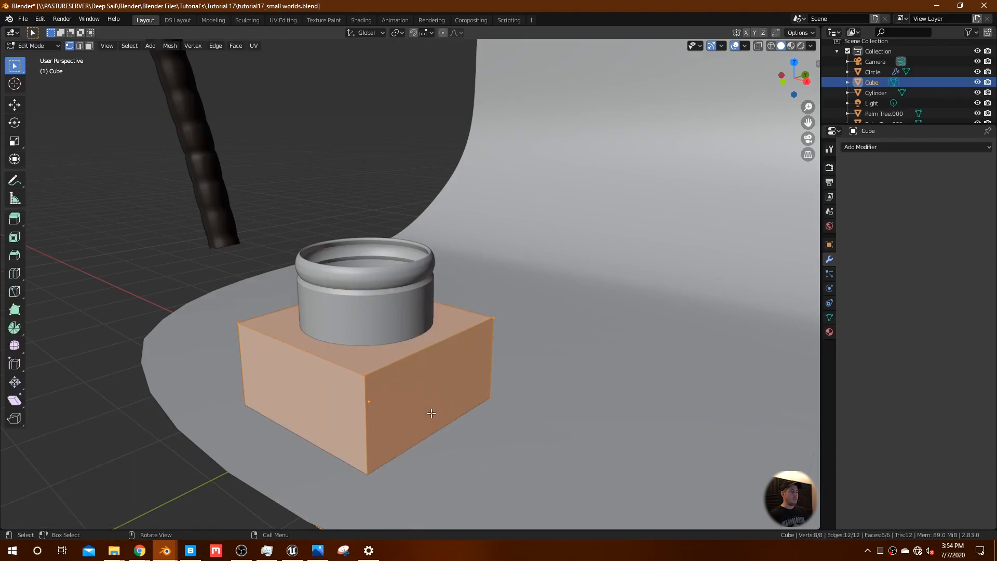
{"action": "type", "text": "sz2"}
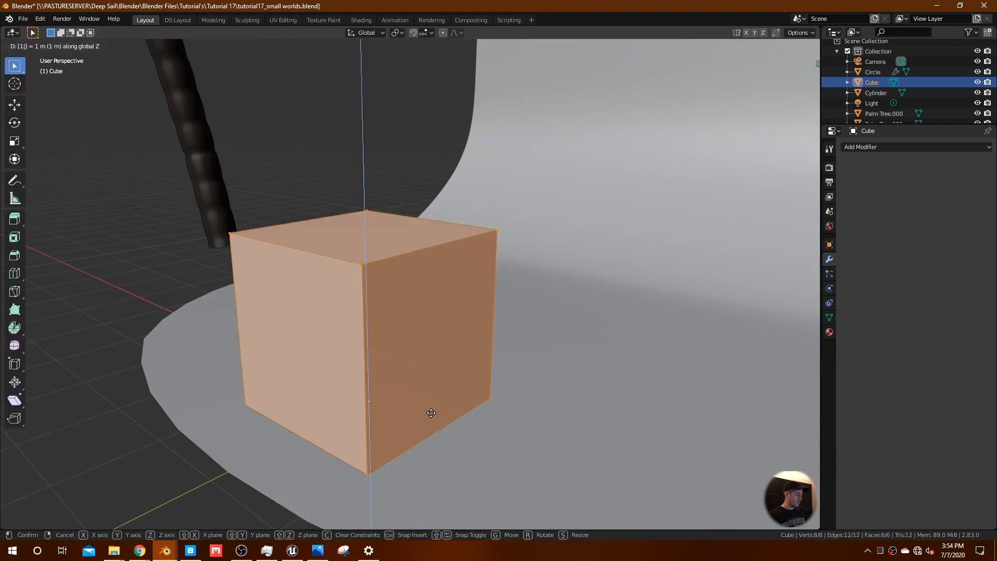
{"action": "key", "text": "Return"}
{"action": "key", "text": "Tab"}
{"action": "middle_click_drag", "start_coordinate": [332, 397], "coordinate": [395, 421]}
{"action": "key", "text": "s"}
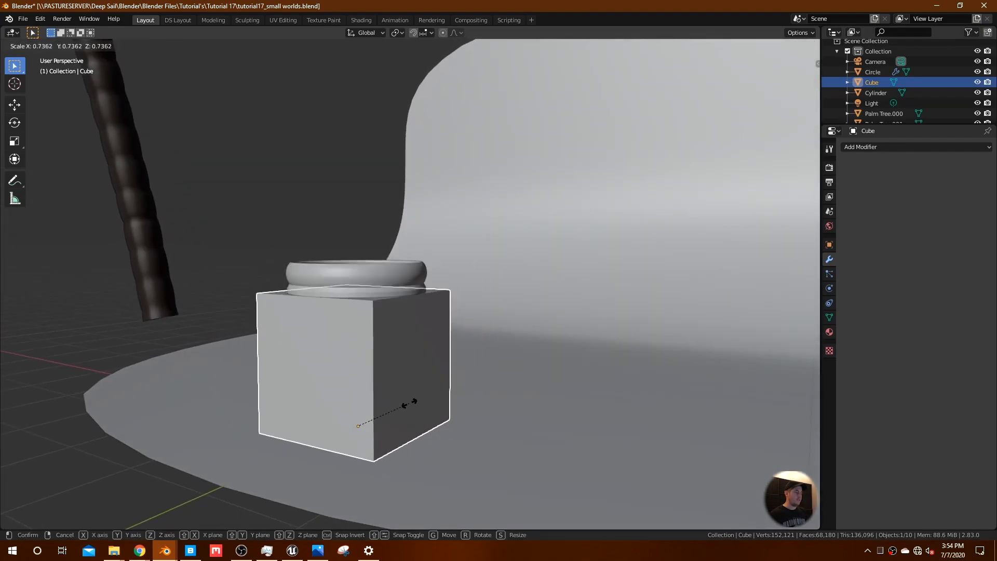
{"action": "key", "text": "Escape"}
- Give the cube a Subdivision Surface modifier with render and viewport levels both set to 6
{"action": "scroll", "coordinate": [416, 383], "scroll_direction": "down", "scroll_amount": 2}
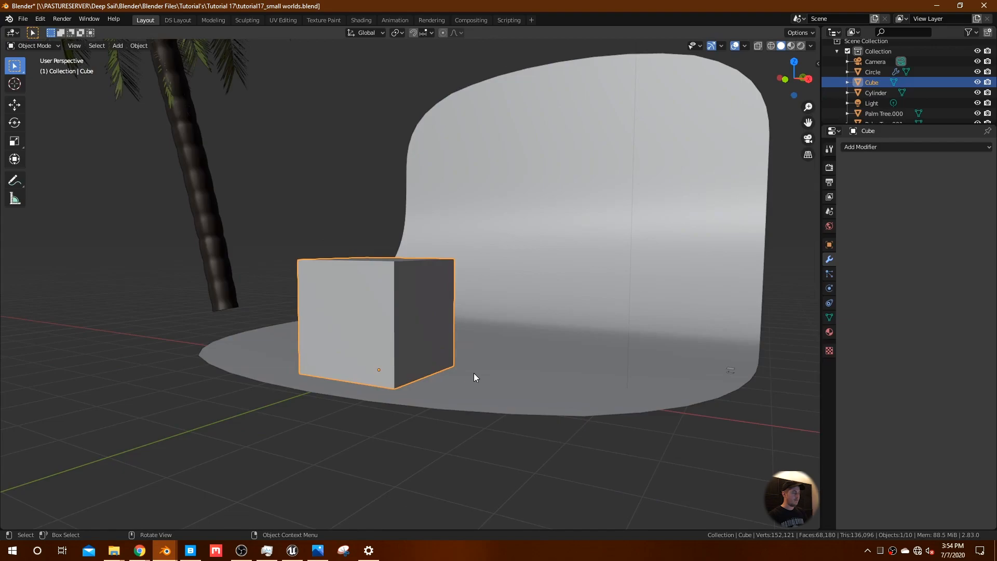
{"action": "left_click", "coordinate": [887, 148]}
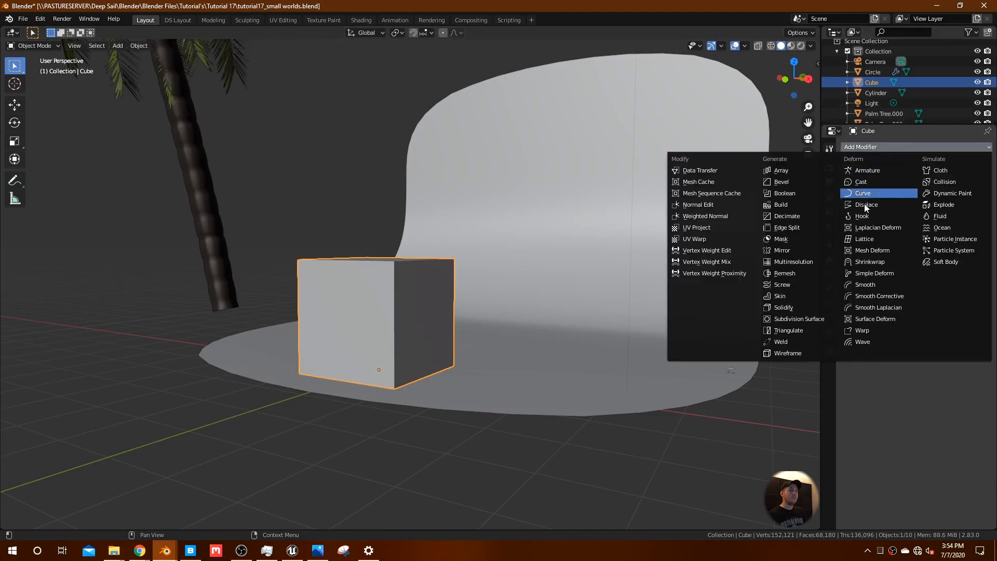
{"action": "left_click", "coordinate": [813, 320]}
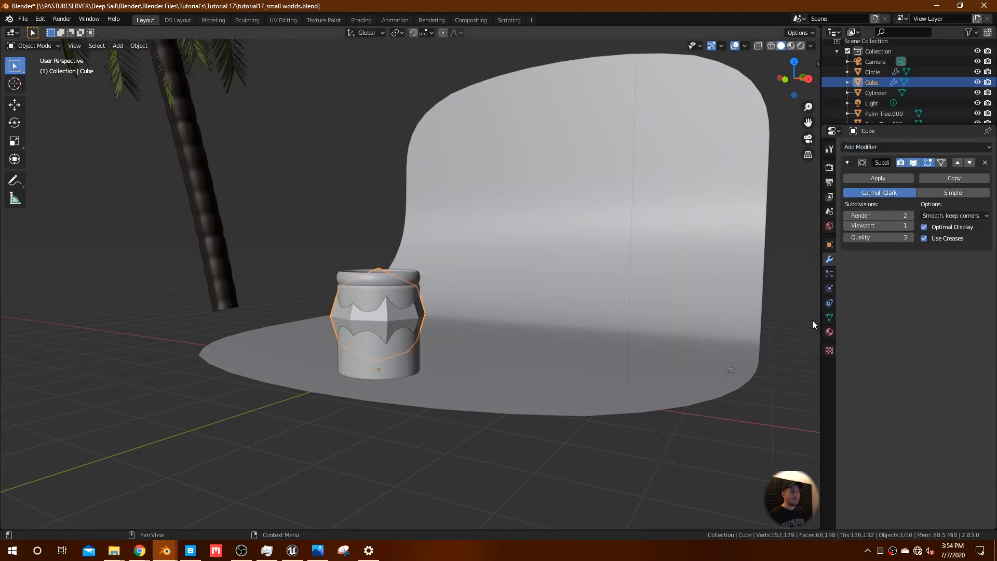
{"action": "left_click", "coordinate": [911, 215]}
{"action": "left_click", "coordinate": [911, 215]}
{"action": "left_click", "coordinate": [911, 225]}
{"action": "left_click", "coordinate": [911, 225]}
{"action": "left_click", "coordinate": [911, 224]}
{"action": "left_click", "coordinate": [911, 224]}
{"action": "left_click", "coordinate": [911, 225]}
{"action": "left_click", "coordinate": [911, 215]}
{"action": "left_click", "coordinate": [911, 216]}
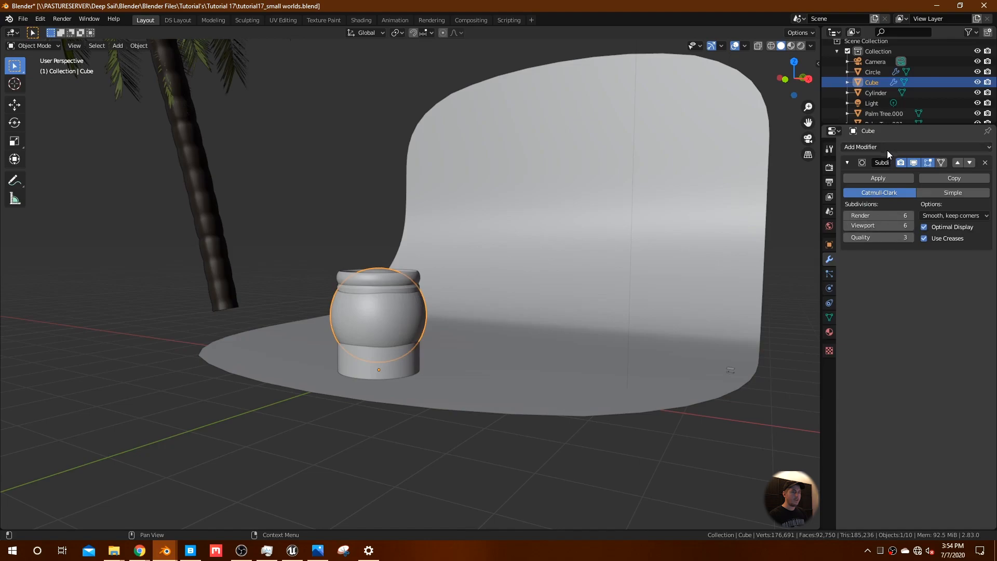
- Add a Displace modifier to the cube and give it a new texture of type Clouds
{"action": "left_click", "coordinate": [887, 148]}
{"action": "left_click", "coordinate": [865, 206]}
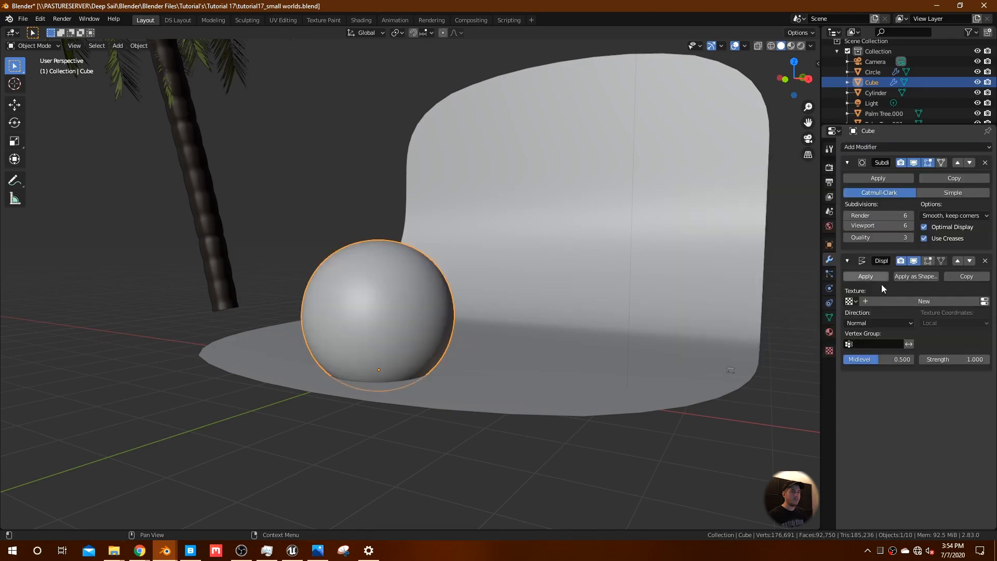
{"action": "left_click", "coordinate": [897, 302]}
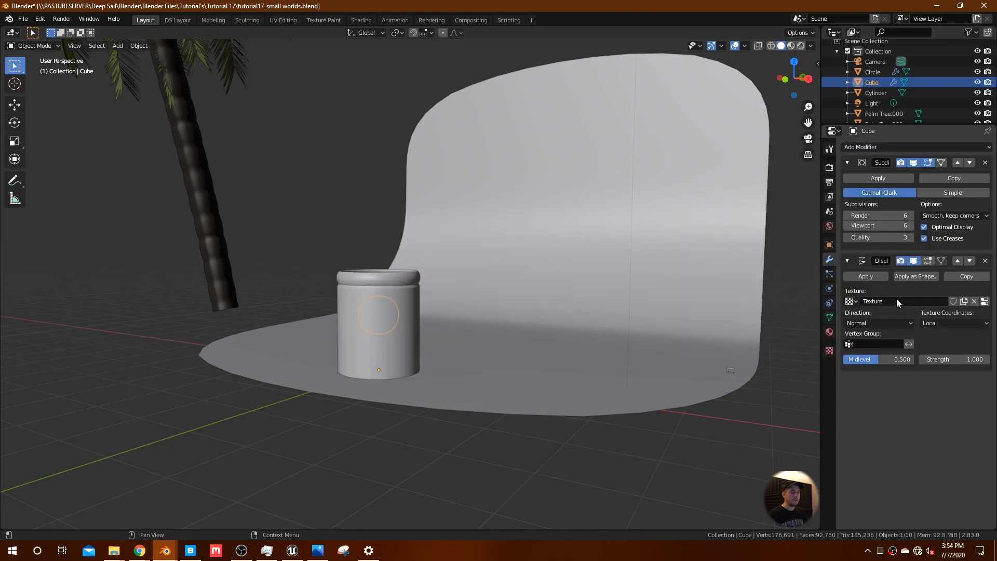
{"action": "left_click", "coordinate": [829, 350]}
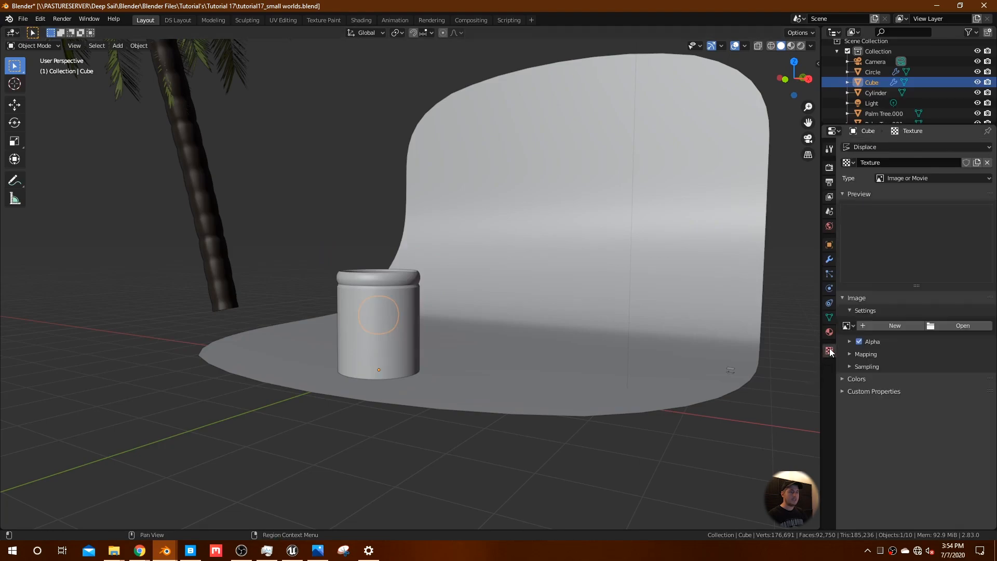
{"action": "left_click", "coordinate": [924, 180]}
{"action": "left_click", "coordinate": [917, 203]}
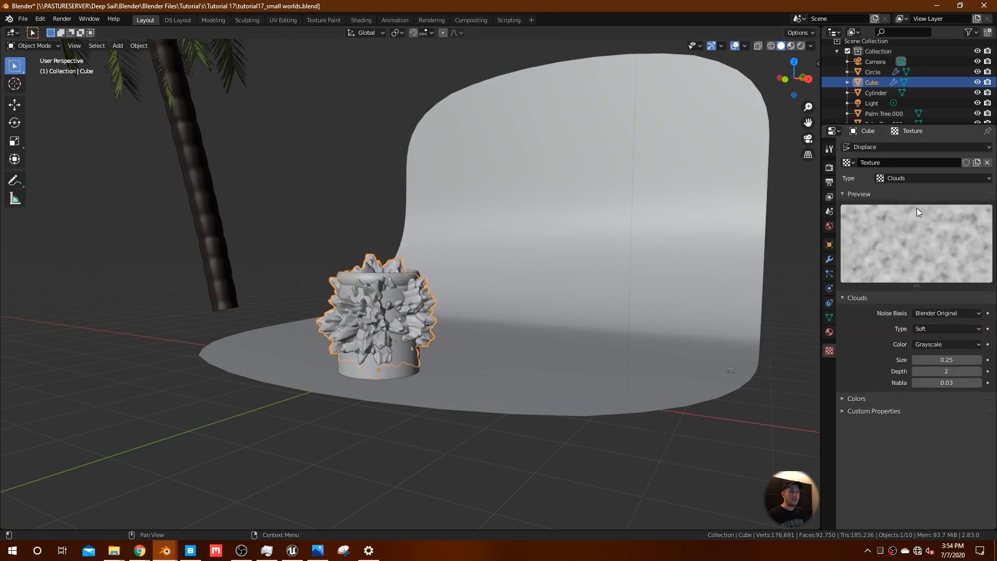
- Set the Clouds texture's size to 1.25 and its depth to 10
{"action": "left_click_drag", "start_coordinate": [946, 360], "coordinate": [995, 361]}
{"action": "left_click", "coordinate": [978, 372]}
{"action": "left_click", "coordinate": [979, 371]}
{"action": "left_click", "coordinate": [979, 371]}
{"action": "left_click", "coordinate": [979, 371]}
{"action": "left_click", "coordinate": [979, 372]}
{"action": "left_click", "coordinate": [980, 371]}
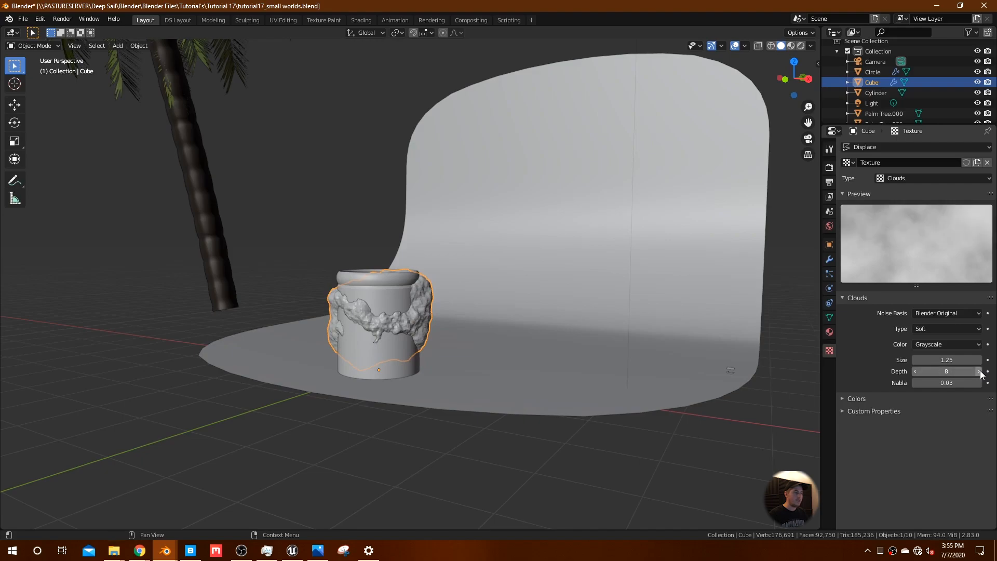
{"action": "left_click", "coordinate": [979, 372]}
{"action": "left_click", "coordinate": [979, 371]}
- Shade the displaced rock shape smooth
{"action": "scroll", "coordinate": [463, 377], "scroll_direction": "up", "scroll_amount": 4}
{"action": "middle_click_drag", "start_coordinate": [450, 377], "coordinate": [423, 381]}
{"action": "right_click", "coordinate": [451, 326]}
{"action": "left_click", "coordinate": [451, 325]}
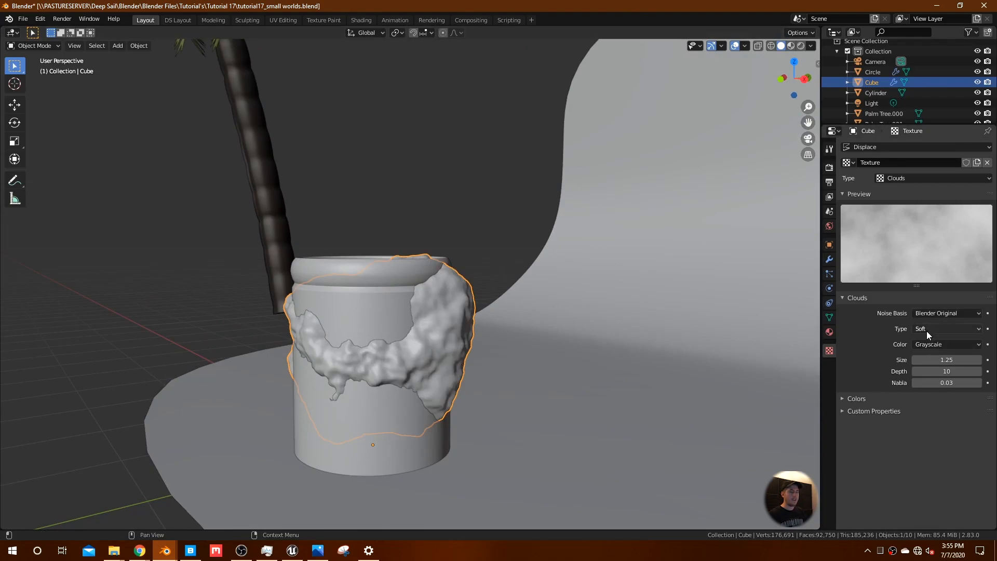
- Try the different noise bases for the Clouds texture and settle on Improved Perlin
{"action": "scroll", "coordinate": [934, 312], "scroll_direction": "down", "scroll_amount": 3, "text": "ctrl"}
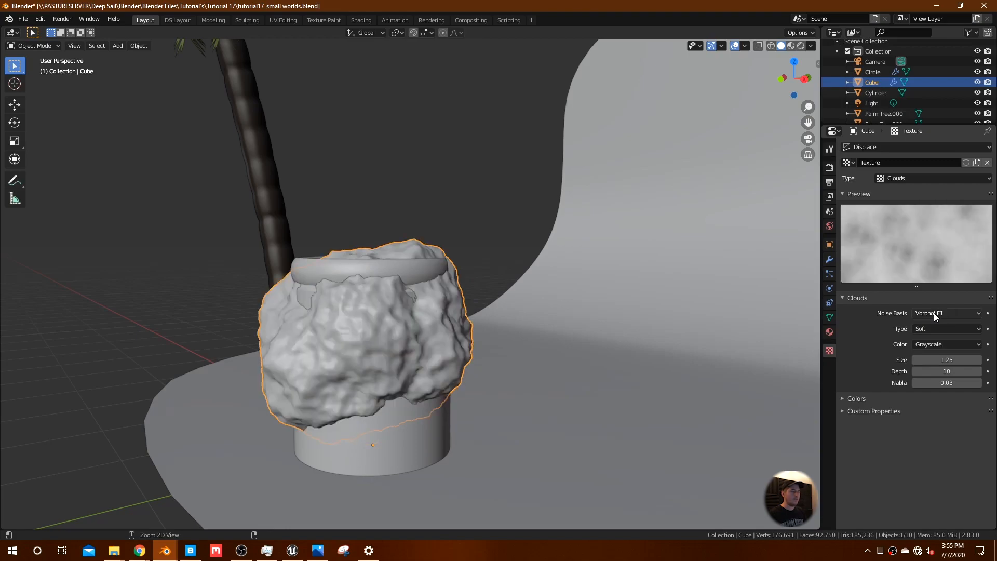
{"action": "scroll", "coordinate": [934, 312], "scroll_direction": "down", "scroll_amount": 5, "text": "ctrl"}
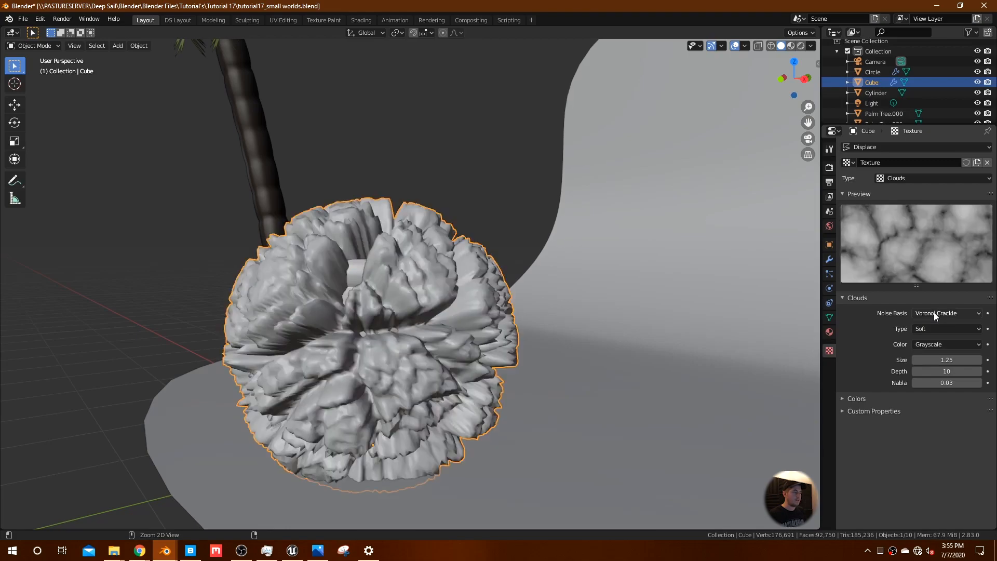
{"action": "scroll", "coordinate": [934, 313], "scroll_direction": "down", "scroll_amount": 2, "text": "ctrl"}
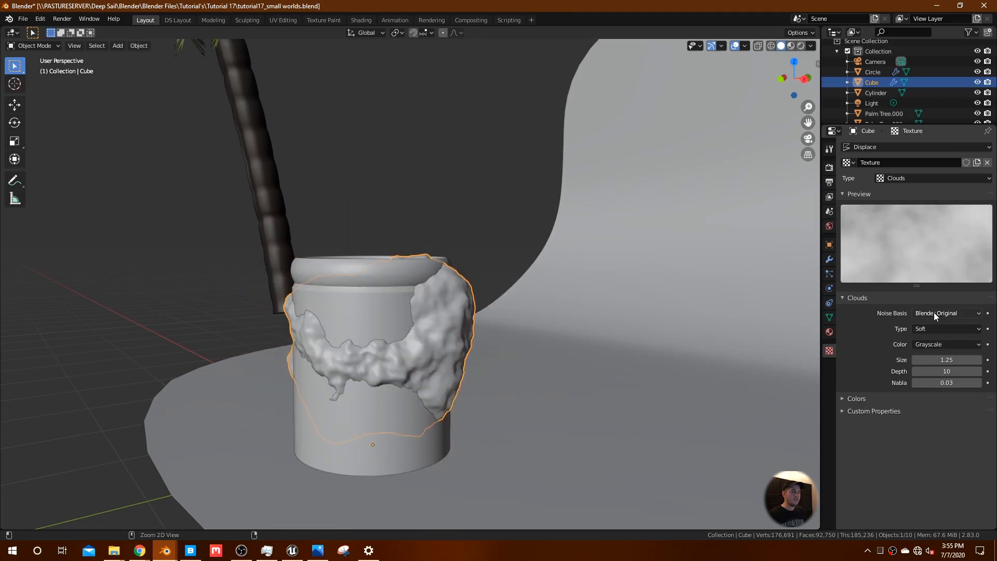
{"action": "scroll", "coordinate": [933, 313], "scroll_direction": "down", "scroll_amount": 2, "text": "ctrl"}
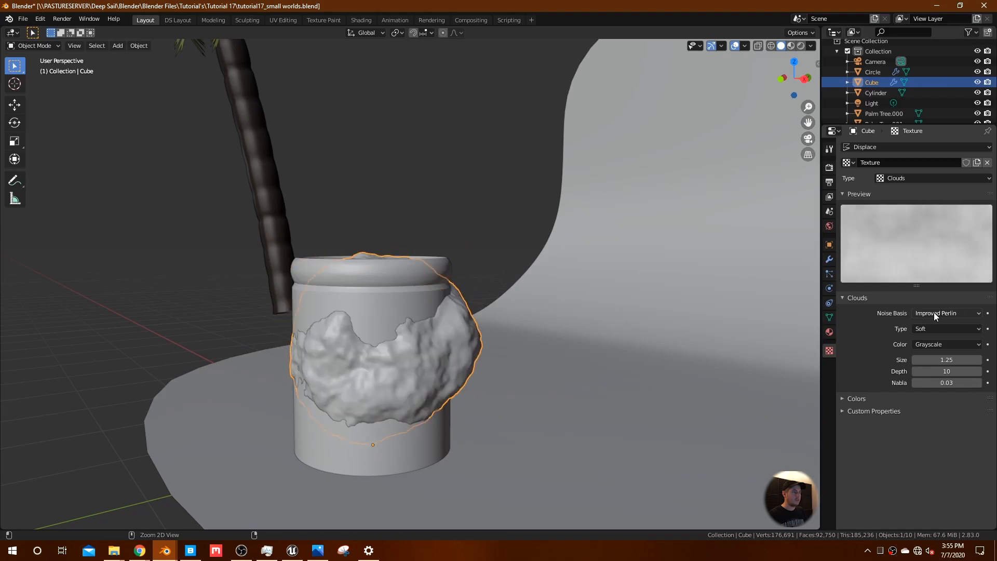
{"action": "middle_click_drag", "start_coordinate": [479, 393], "coordinate": [505, 398]}
{"action": "middle_click_drag", "start_coordinate": [475, 363], "coordinate": [479, 342]}
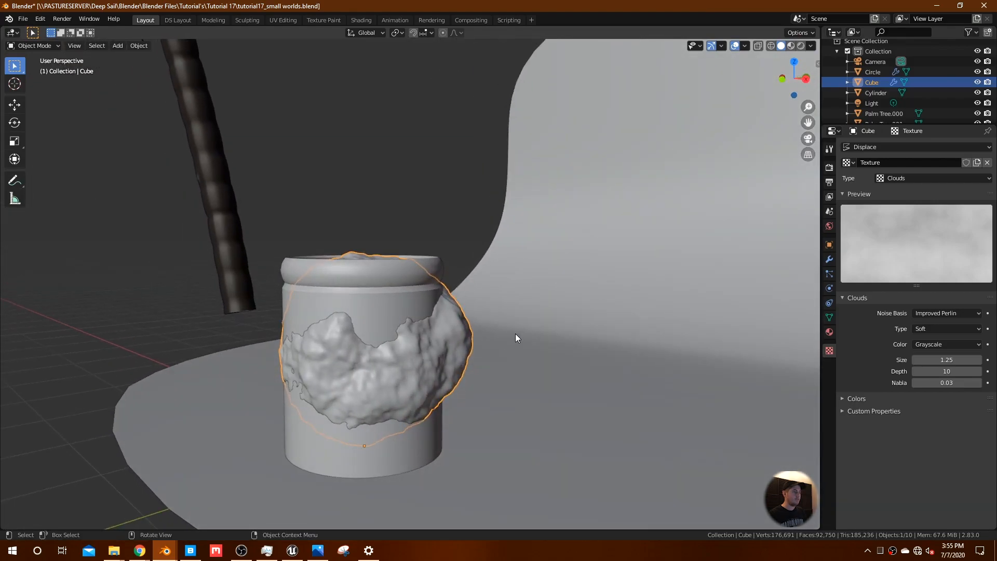
- Scale the rock down by 0.673, then shrink it a little more in the front wireframe view to fit inside the jar
{"action": "key", "text": "s"}
{"action": "left_click", "coordinate": [444, 342]}
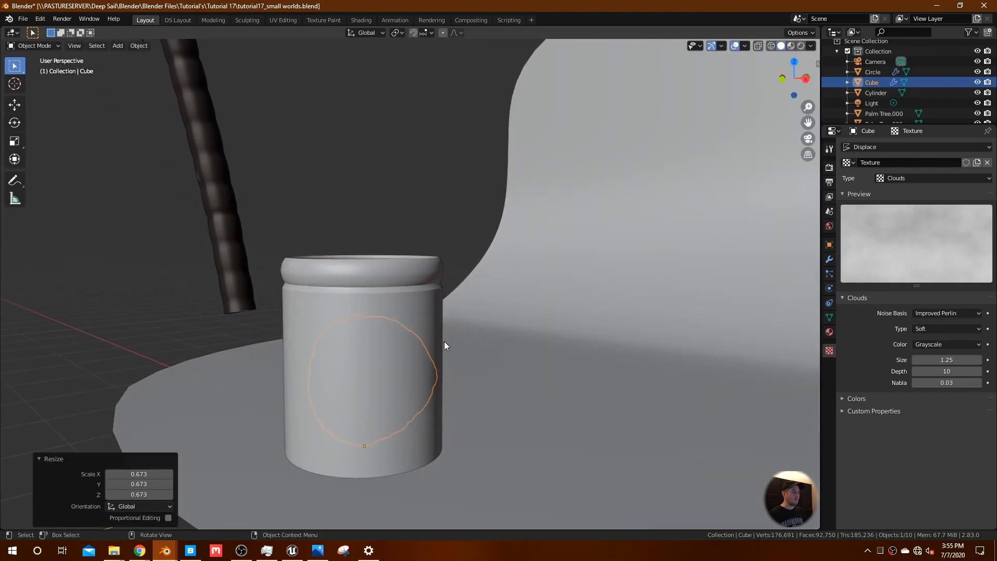
{"action": "key", "text": "KP_1"}
{"action": "scroll", "coordinate": [408, 354], "scroll_direction": "up", "scroll_amount": 3}
{"action": "key", "text": "z"}
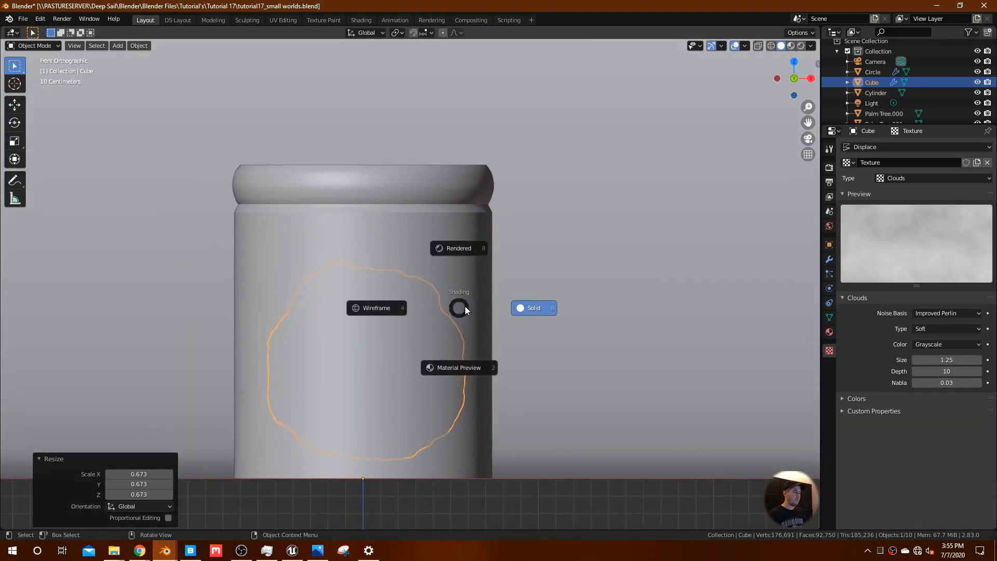
{"action": "left_click", "coordinate": [411, 307]}
{"action": "key", "text": "s"}
{"action": "left_click", "coordinate": [465, 339]}
- Raise the rock about 0.13 m along Z and flatten it to about 0.78 of its height
{"action": "key", "text": "g"}
{"action": "key", "text": "z"}
{"action": "left_click", "coordinate": [462, 316]}
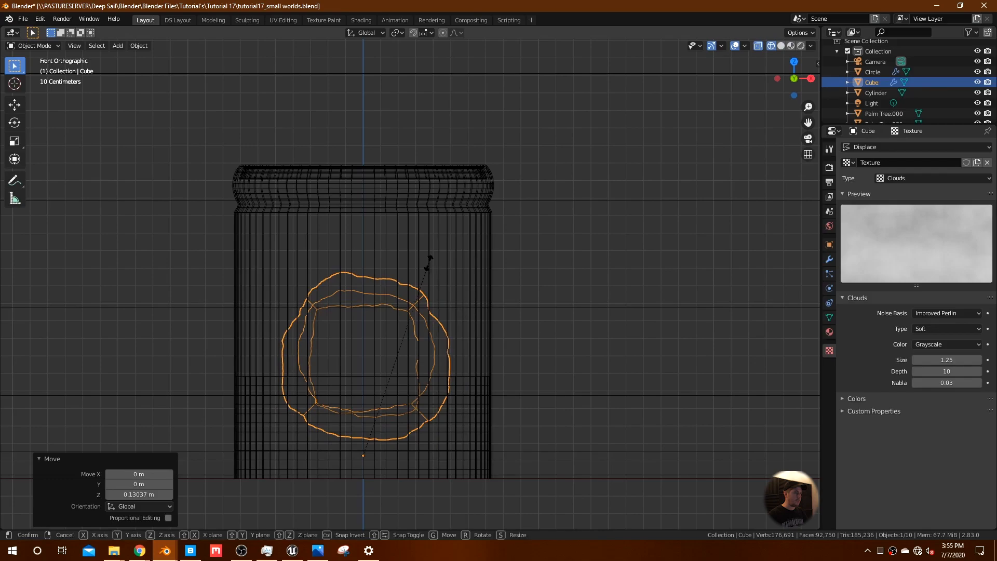
{"action": "key", "text": "s"}
{"action": "key", "text": "z"}
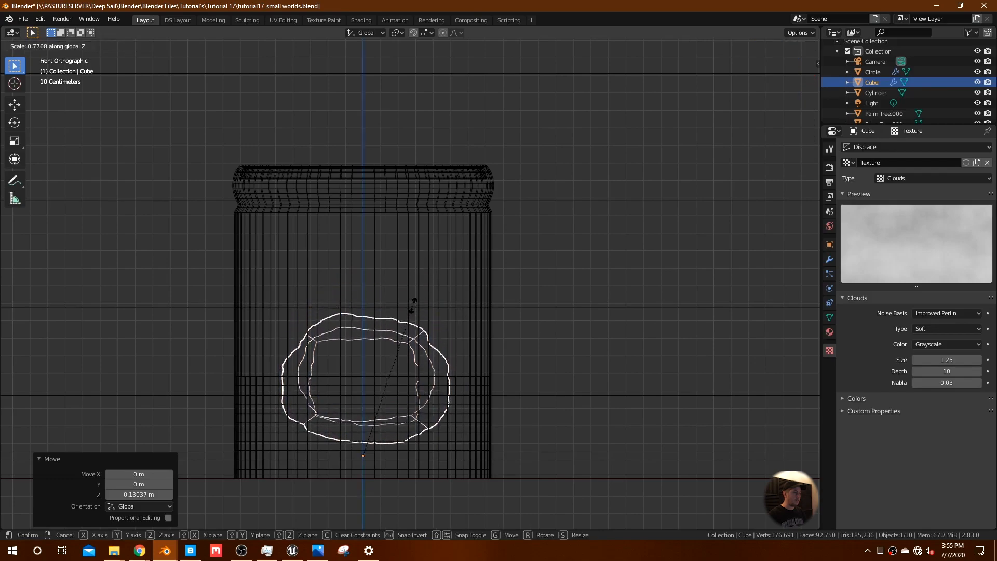
{"action": "left_click", "coordinate": [416, 304]}
- Lift the rock slightly more along Z and rotate it -1.16° in the front view
{"action": "key", "text": "g"}
{"action": "key", "text": "z"}
{"action": "left_click", "coordinate": [446, 297]}
{"action": "key", "text": "r"}
{"action": "left_click", "coordinate": [446, 295]}
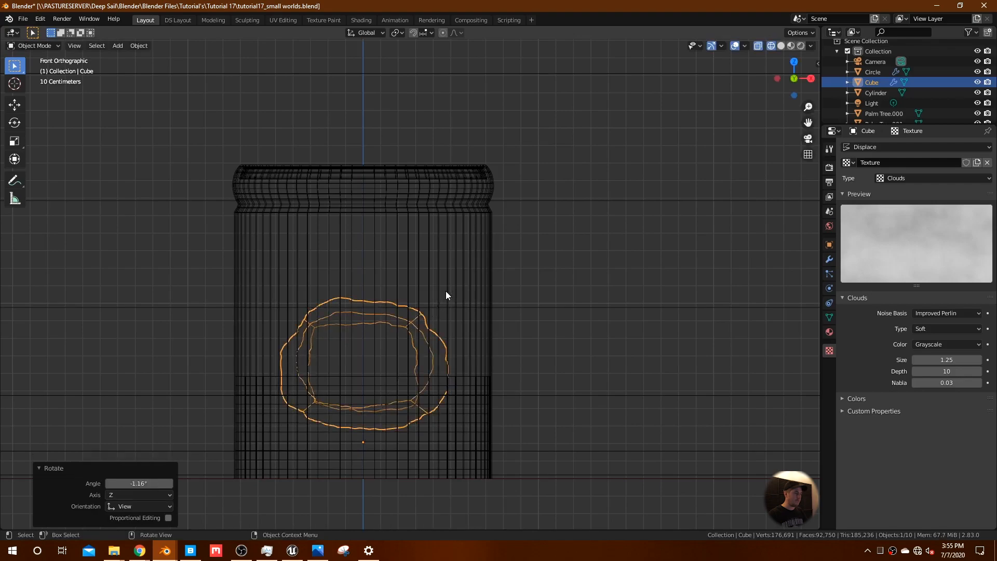
{"action": "key", "text": "KP_7"}
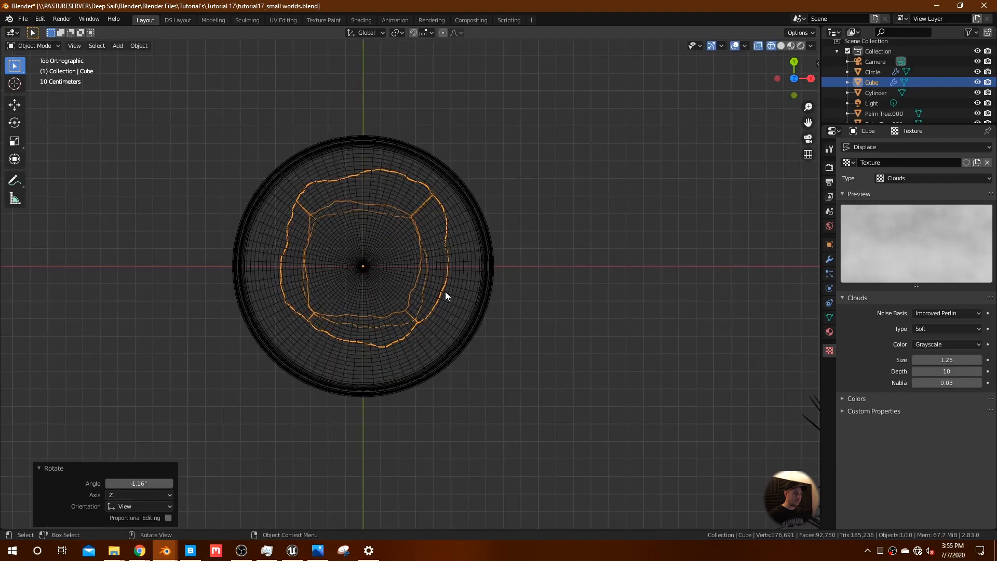
{"action": "key", "text": "g"}
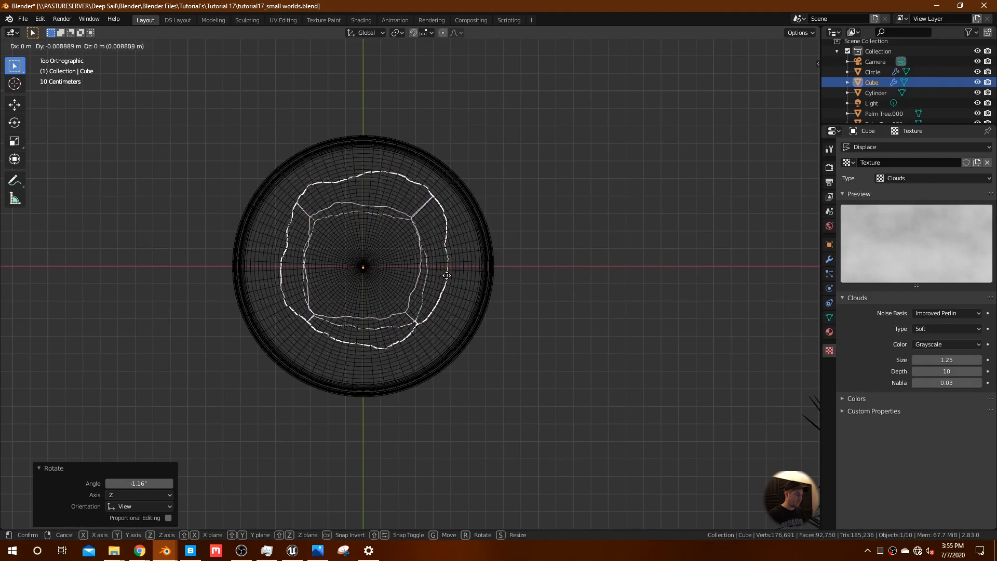
{"action": "right_click", "coordinate": [446, 275]}
- Switch the viewport to solid shading and put the rock into Sculpt Mode
{"action": "key", "text": "z"}
{"action": "left_click", "coordinate": [541, 318]}
{"action": "mouse_move", "coordinate": [545, 317]}
{"action": "middle_mouse_down"}
{"action": "mouse_move", "coordinate": [521, 315]}
{"action": "mouse_move", "coordinate": [520, 274]}
{"action": "middle_mouse_up"}
{"action": "scroll", "coordinate": [506, 331], "scroll_direction": "up", "scroll_amount": 4}
{"action": "middle_click_drag", "start_coordinate": [478, 338], "coordinate": [509, 367]}
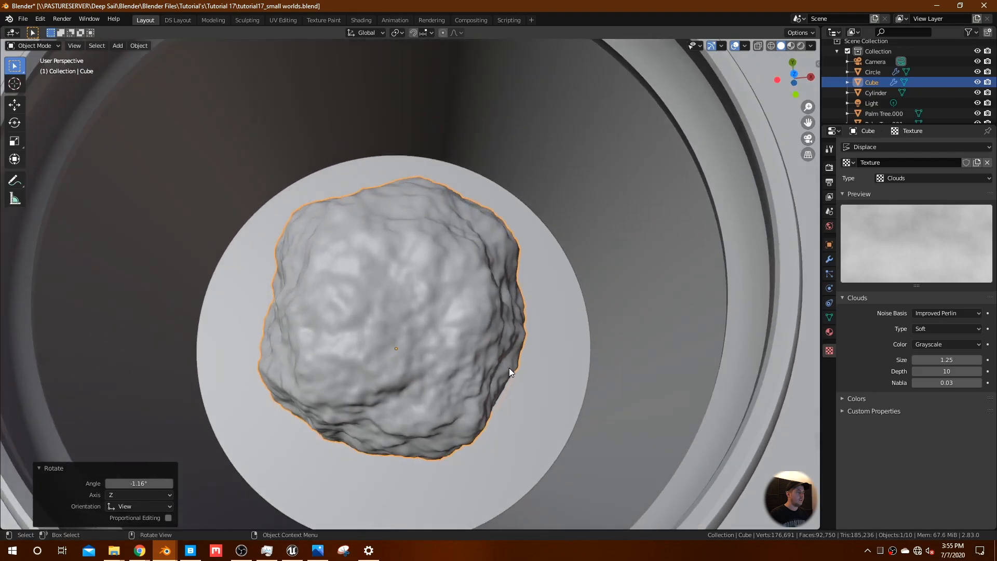
{"action": "left_click", "coordinate": [35, 44]}
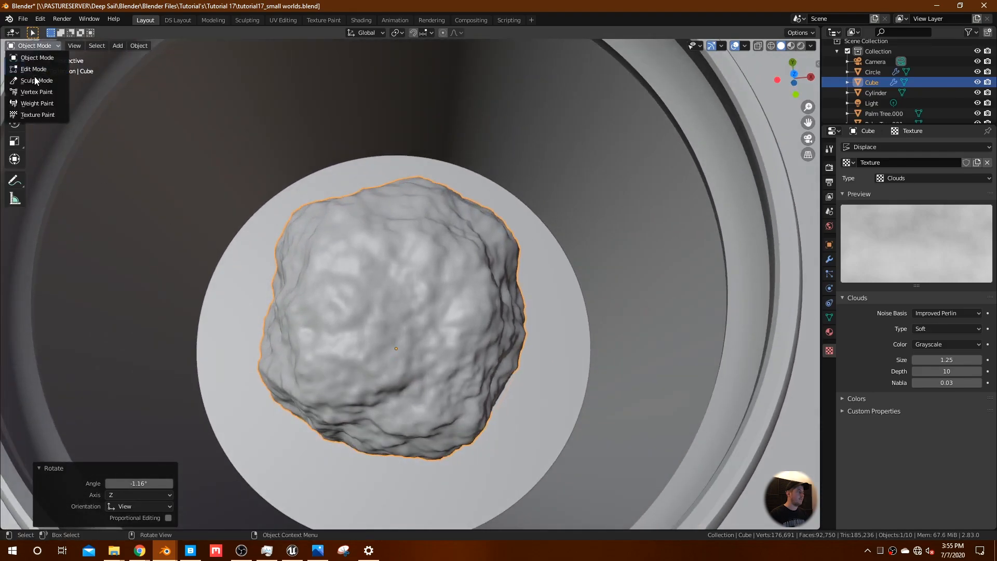
{"action": "left_click", "coordinate": [34, 80]}
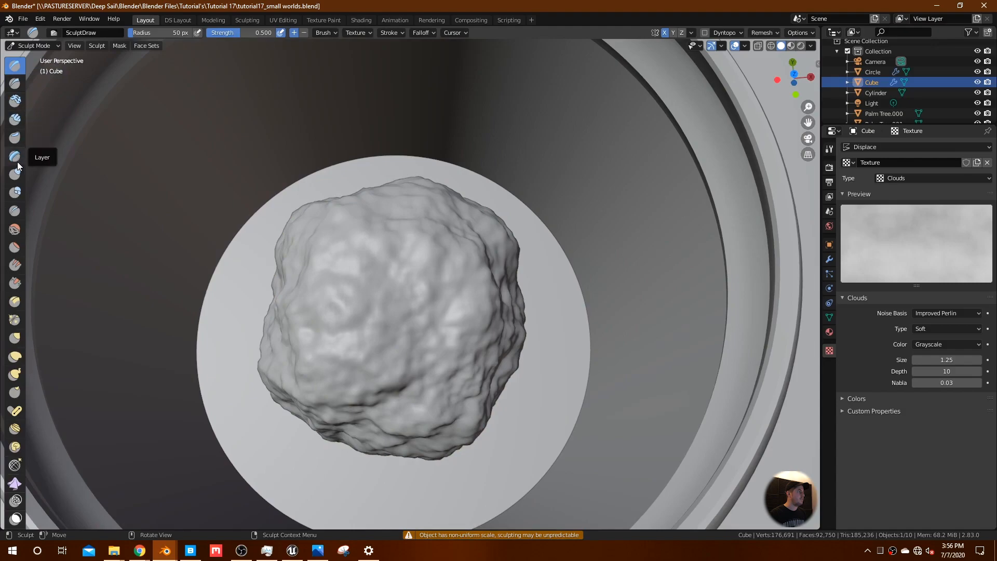
- Try the Flatten/Contrast and Smooth brushes on the rock's surface and undo the smoothing
{"action": "left_click", "coordinate": [15, 246]}
{"action": "mouse_move", "coordinate": [369, 319]}
{"action": "left_mouse_down"}
{"action": "mouse_move", "coordinate": [312, 287]}
{"action": "mouse_move", "coordinate": [304, 272]}
{"action": "mouse_move", "coordinate": [291, 294]}
{"action": "mouse_move", "coordinate": [307, 279]}
{"action": "left_mouse_up"}
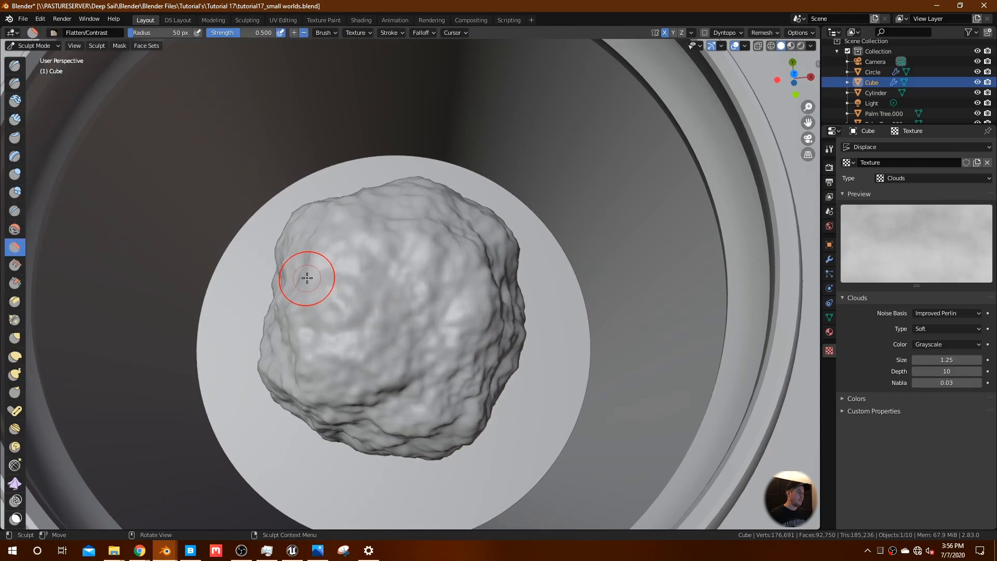
{"action": "key", "text": "KP_7"}
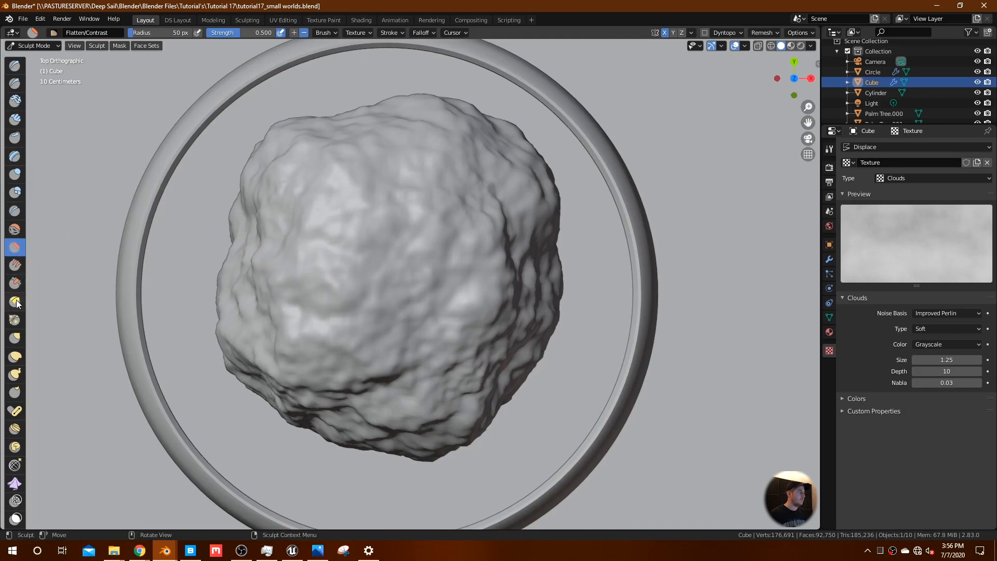
{"action": "left_click", "coordinate": [21, 229]}
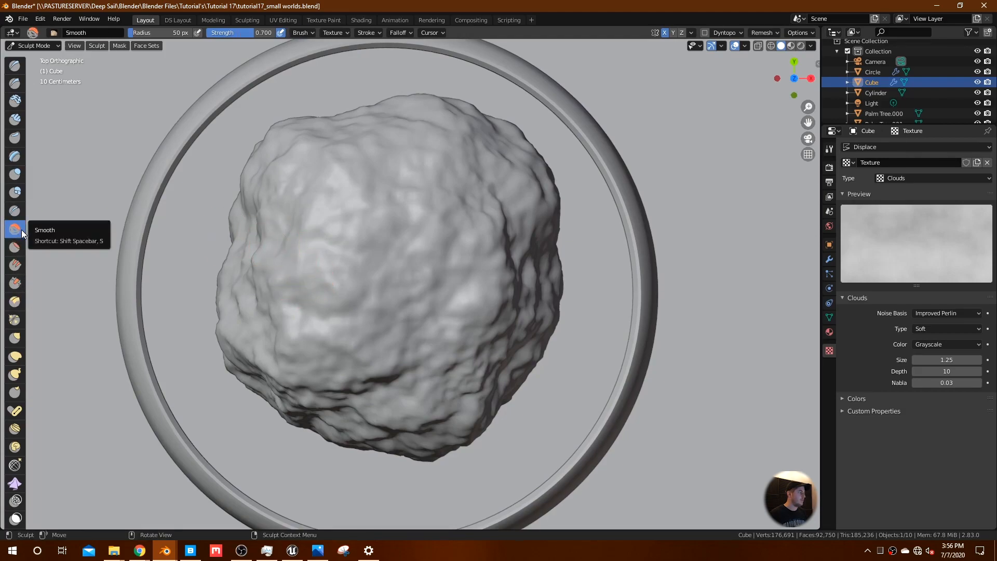
{"action": "mouse_move", "coordinate": [314, 233]}
{"action": "left_mouse_down"}
{"action": "mouse_move", "coordinate": [260, 254]}
{"action": "mouse_move", "coordinate": [352, 221]}
{"action": "left_mouse_up"}
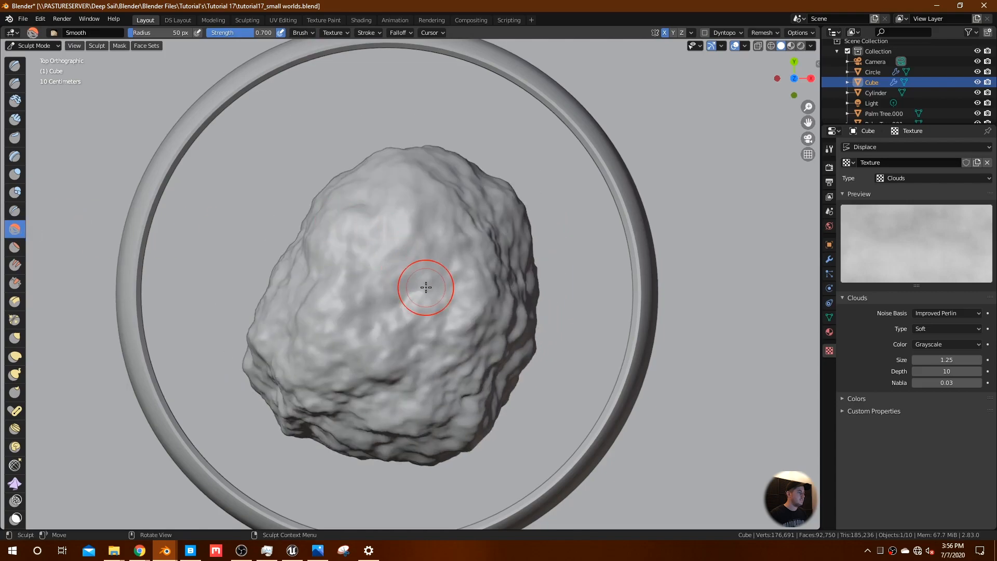
{"action": "key", "text": "ctrl+z"}
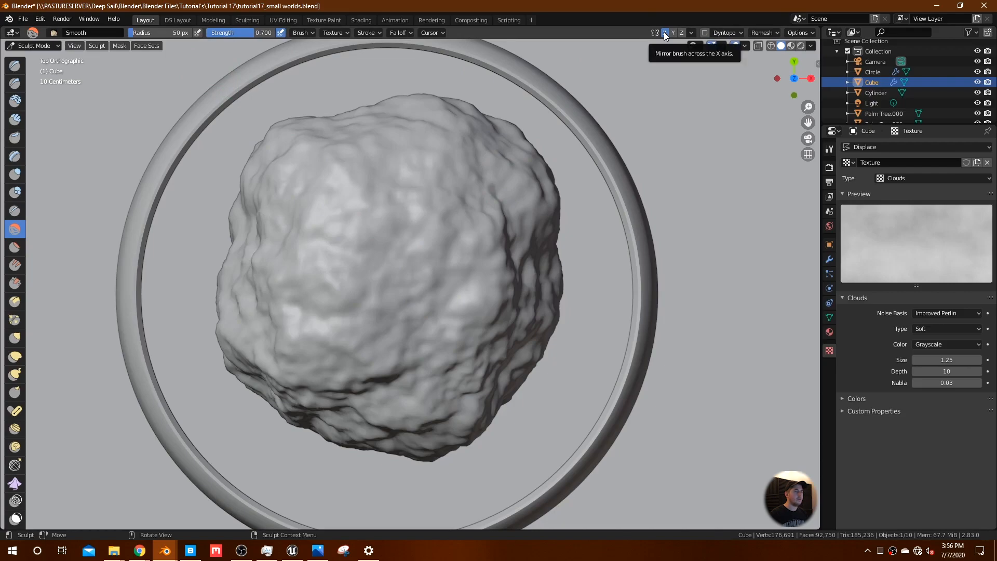
- Turn off X-axis mirroring and test the Smooth brush on the rock at a strength of 0.400
{"action": "left_click_drag", "start_coordinate": [254, 32], "coordinate": [234, 32]}
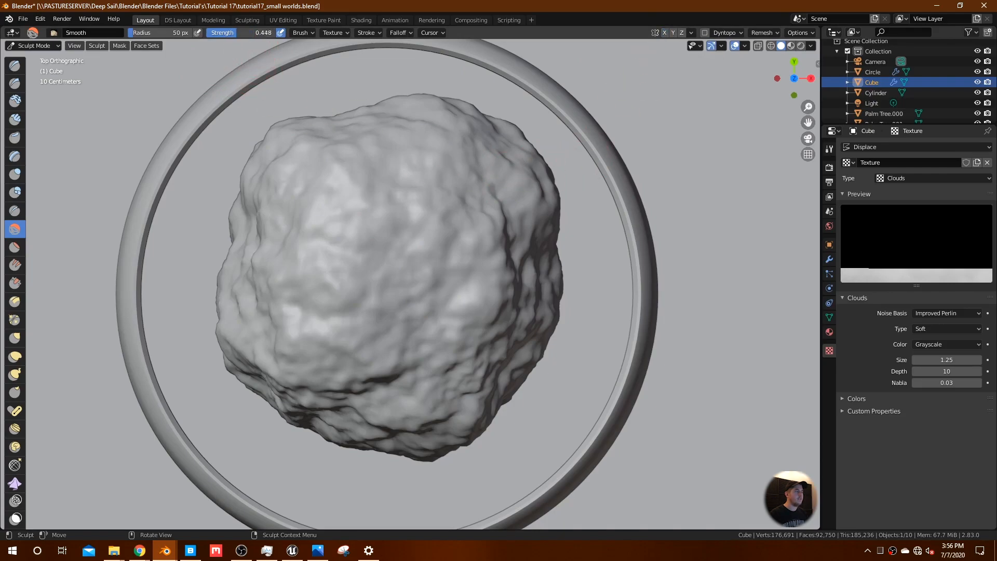
{"action": "left_click_drag", "start_coordinate": [379, 221], "coordinate": [365, 254]}
{"action": "mouse_move", "coordinate": [323, 182]}
{"action": "left_mouse_down"}
{"action": "mouse_move", "coordinate": [265, 269]}
{"action": "mouse_move", "coordinate": [295, 236]}
{"action": "left_mouse_up"}
{"action": "mouse_move", "coordinate": [476, 257]}
{"action": "left_mouse_down"}
{"action": "mouse_move", "coordinate": [521, 247]}
{"action": "mouse_move", "coordinate": [506, 291]}
{"action": "left_mouse_up"}
{"action": "mouse_move", "coordinate": [477, 307]}
{"action": "middle_mouse_down"}
{"action": "mouse_move", "coordinate": [492, 243]}
{"action": "mouse_move", "coordinate": [478, 260]}
{"action": "middle_mouse_up"}
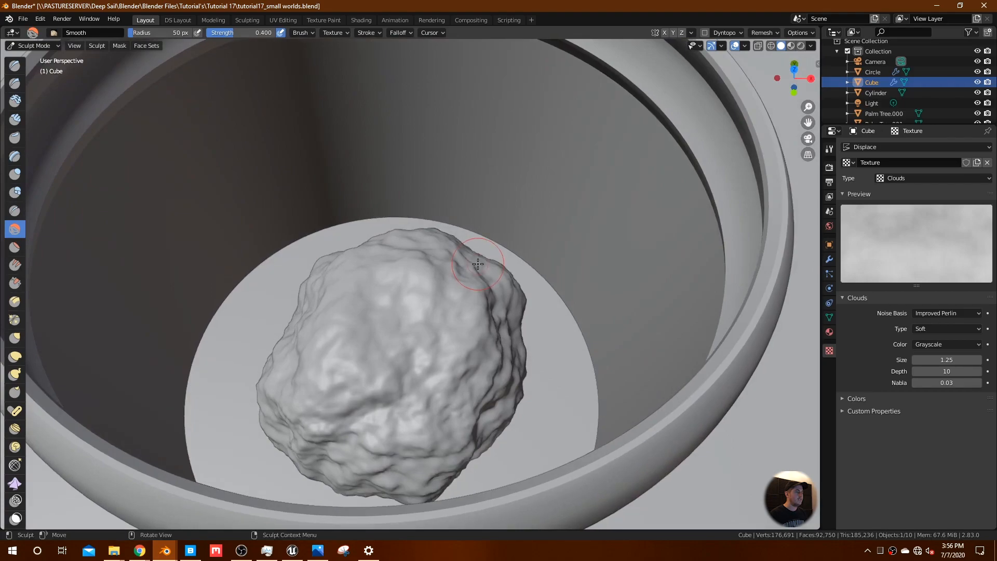
- Return the rock to Object Mode and apply its Subdivision and Displace modifiers
{"action": "key", "text": "ctrl+Tab"}
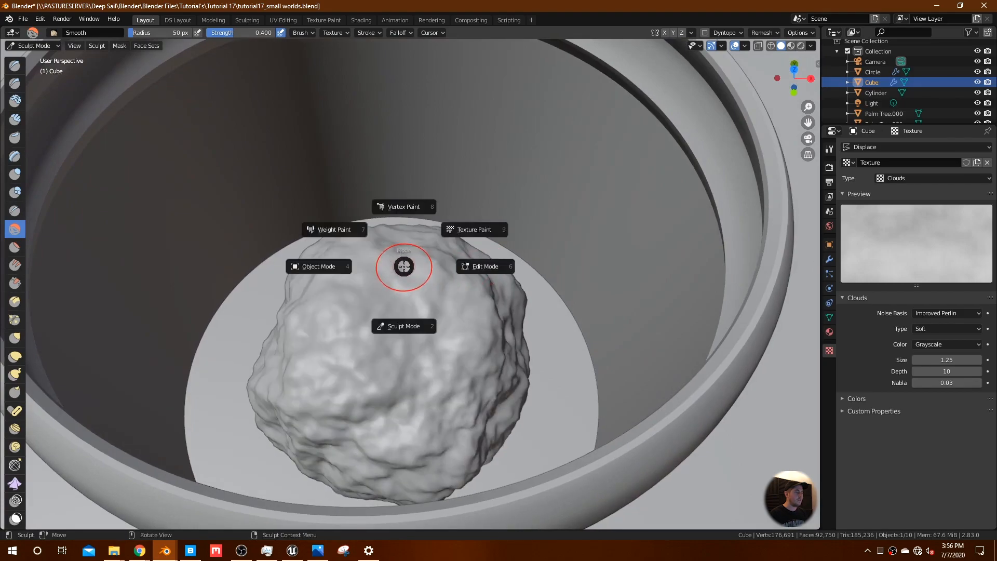
{"action": "left_click", "coordinate": [334, 269]}
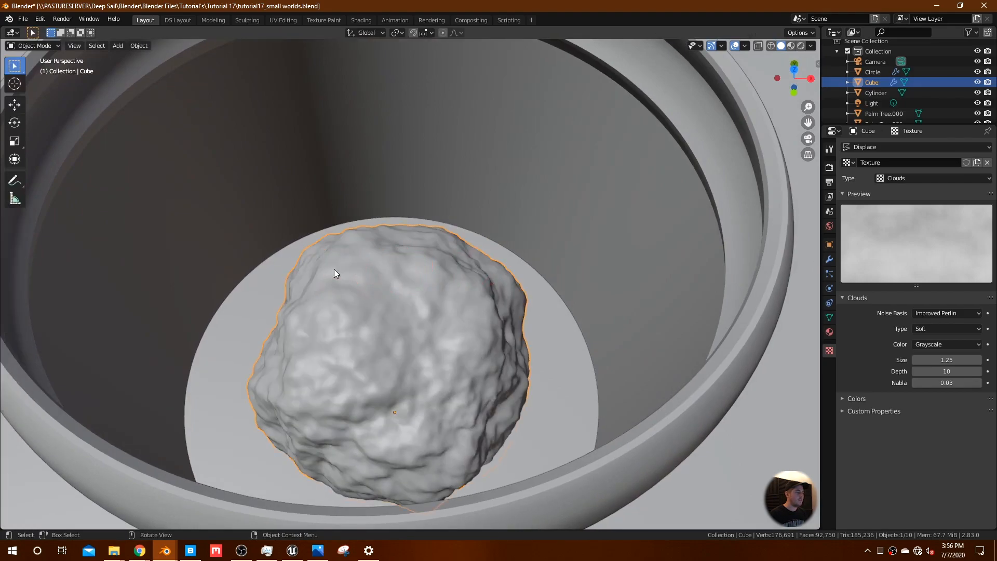
{"action": "left_click", "coordinate": [829, 259]}
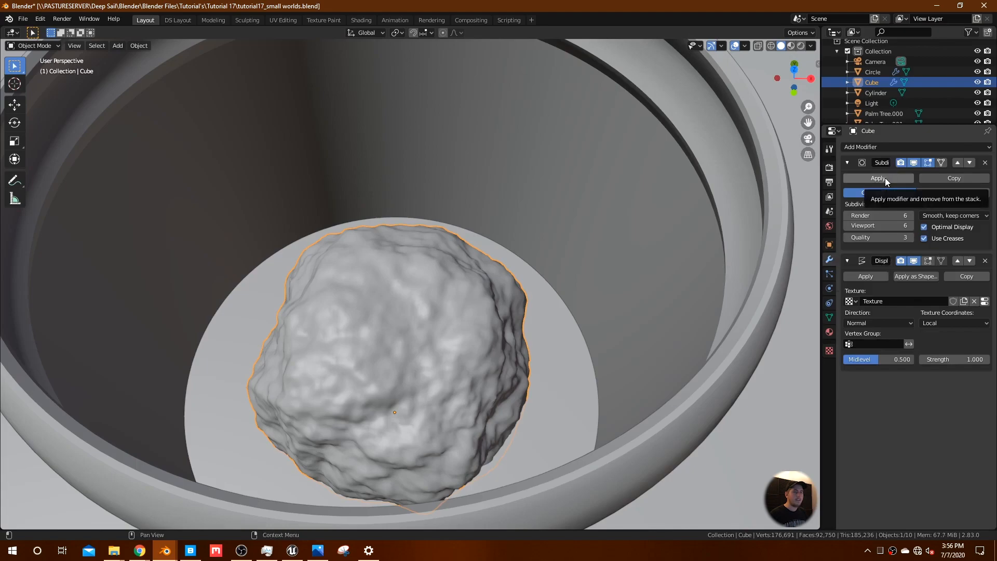
{"action": "mouse_move", "coordinate": [582, 292]}
{"action": "middle_mouse_down"}
{"action": "mouse_move", "coordinate": [576, 325]}
{"action": "mouse_move", "coordinate": [573, 288]}
{"action": "mouse_move", "coordinate": [575, 306]}
{"action": "middle_mouse_up"}
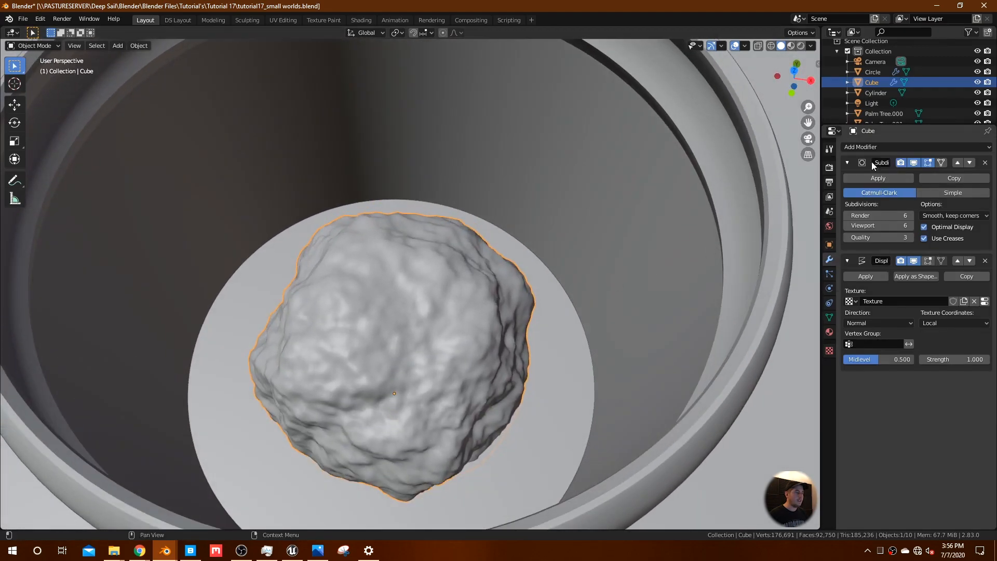
{"action": "left_click", "coordinate": [886, 178]}
{"action": "left_click", "coordinate": [884, 176]}
{"action": "key", "text": "Tab"}
{"action": "key", "text": "Tab"}
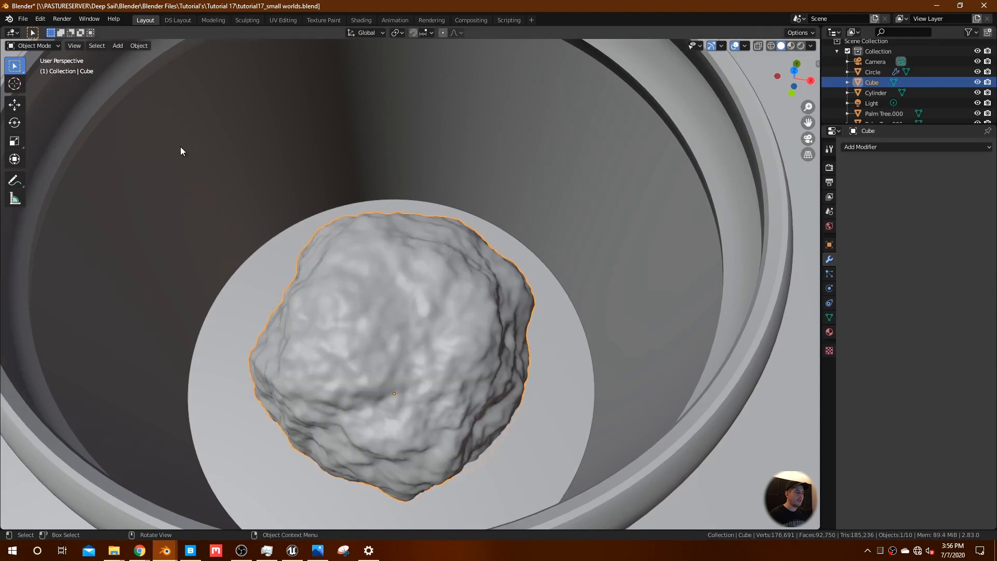
- Re-enter Sculpt Mode and smooth the top of the rock with the Smooth brush, undoing the last excessive stroke
{"action": "left_click", "coordinate": [32, 40]}
{"action": "left_click", "coordinate": [339, 310]}
{"action": "left_click", "coordinate": [47, 46]}
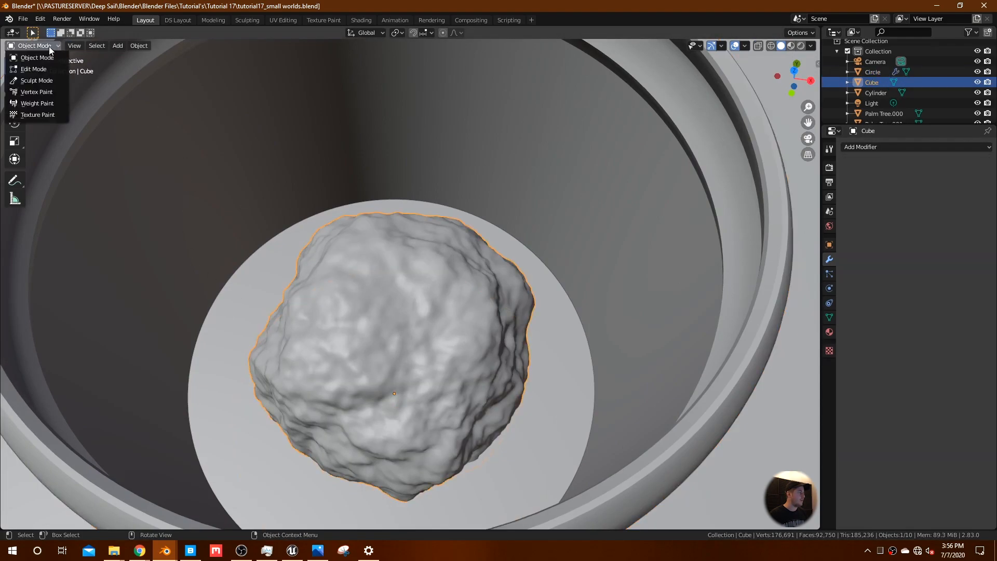
{"action": "left_click", "coordinate": [40, 80]}
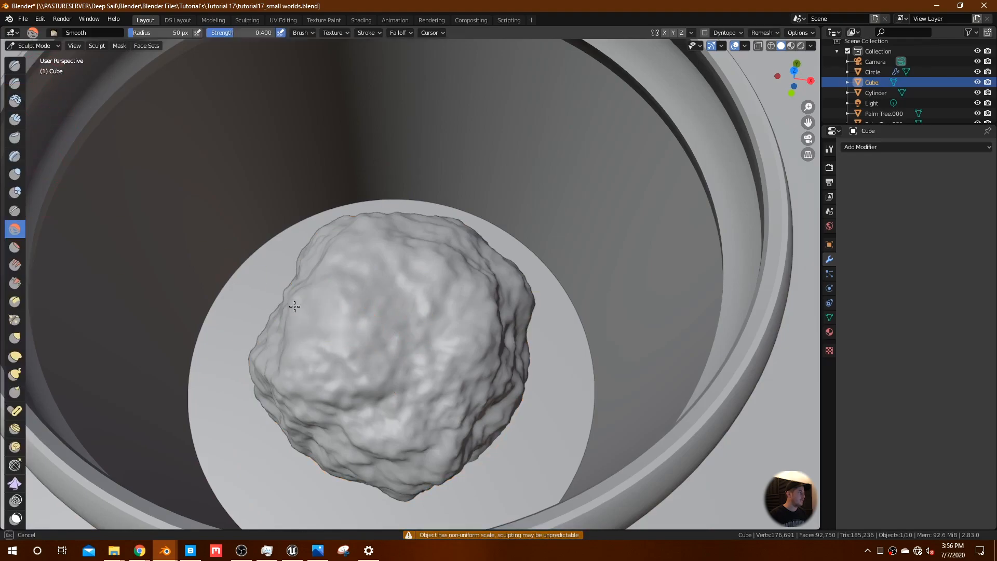
{"action": "mouse_move", "coordinate": [306, 329]}
{"action": "left_mouse_down"}
{"action": "mouse_move", "coordinate": [367, 318]}
{"action": "mouse_move", "coordinate": [456, 400]}
{"action": "mouse_move", "coordinate": [403, 323]}
{"action": "mouse_move", "coordinate": [445, 313]}
{"action": "mouse_move", "coordinate": [437, 265]}
{"action": "mouse_move", "coordinate": [385, 275]}
{"action": "left_mouse_up"}
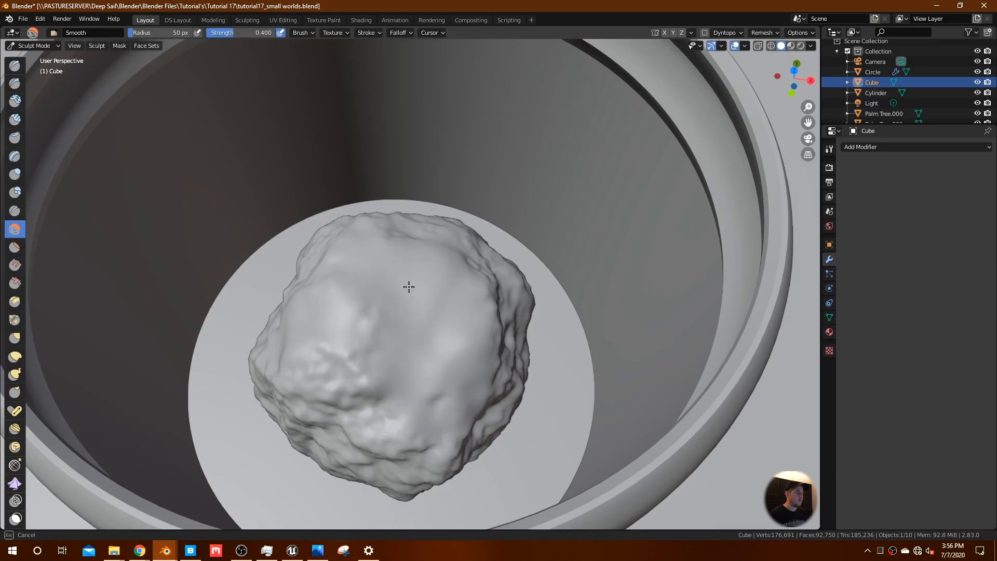
{"action": "key", "text": "ctrl+z"}
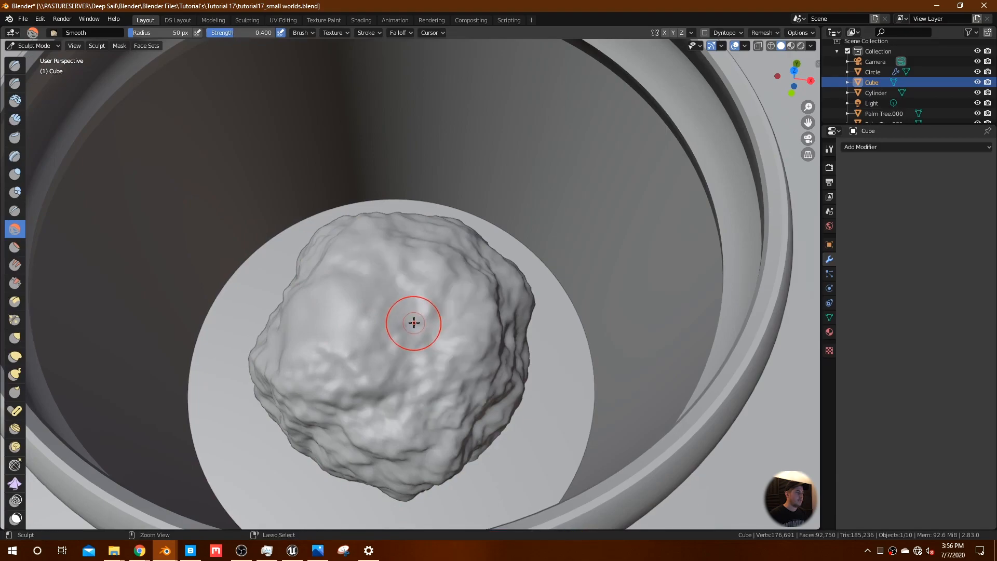
- Flatten the bumps across the rock's upper surface with the Flatten/Contrast brush at 50 px radius and 0.500 strength
{"action": "left_click", "coordinate": [15, 247]}
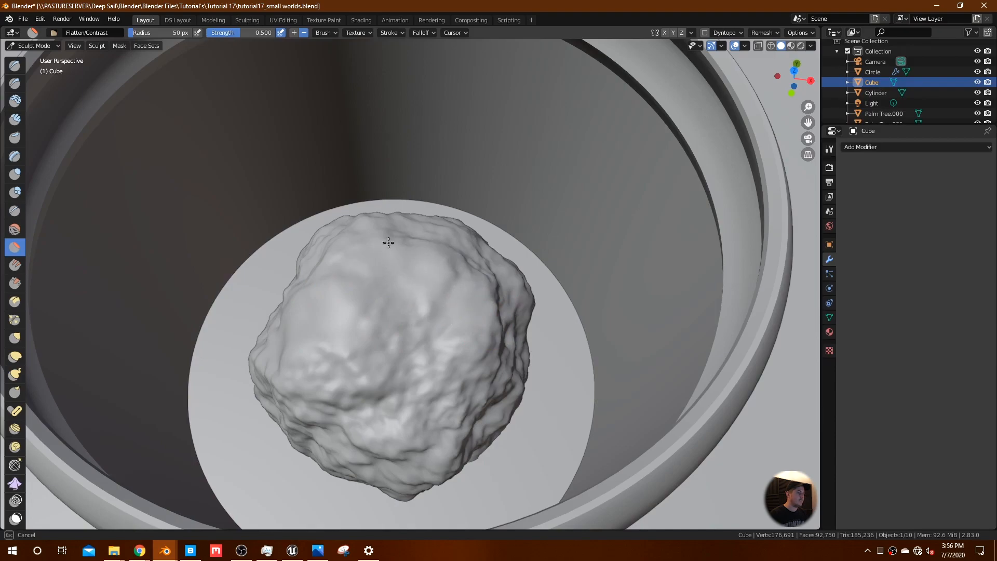
{"action": "mouse_move", "coordinate": [295, 394]}
{"action": "left_mouse_down"}
{"action": "mouse_move", "coordinate": [379, 407]}
{"action": "mouse_move", "coordinate": [445, 323]}
{"action": "left_mouse_up"}
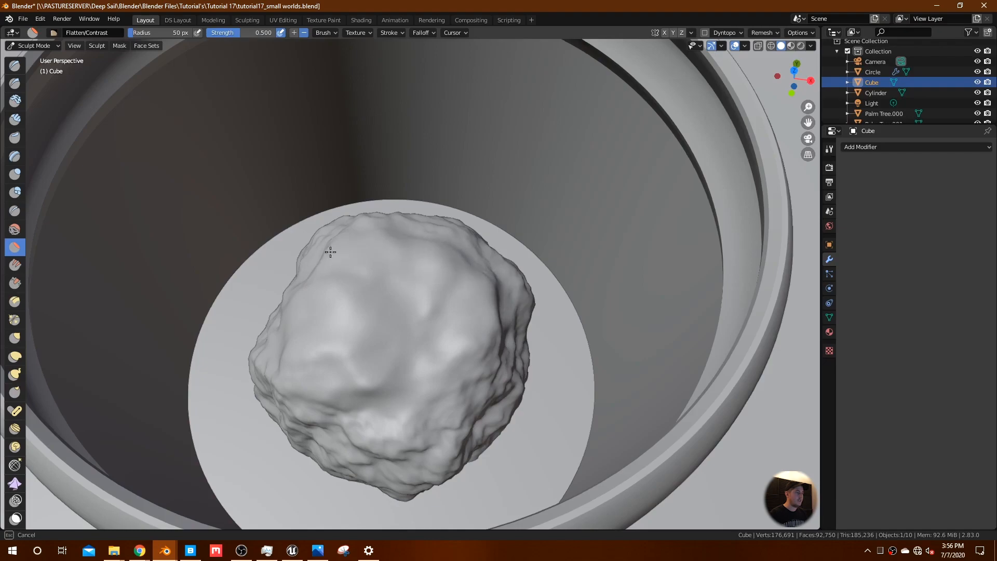
{"action": "left_click_drag", "start_coordinate": [281, 336], "coordinate": [388, 414]}
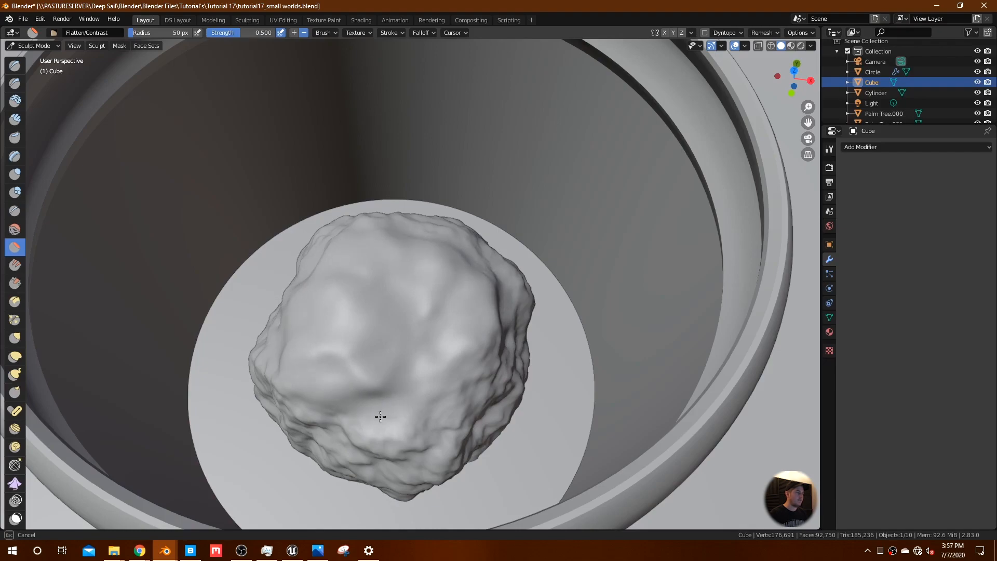
{"action": "left_click_drag", "start_coordinate": [441, 383], "coordinate": [324, 379]}
{"action": "left_click_drag", "start_coordinate": [337, 323], "coordinate": [363, 319]}
- Enlarge the Flatten/Contrast brush to a 116 px radius and flatten both side edges of the rock's top
{"action": "mouse_move", "coordinate": [393, 327]}
{"action": "middle_mouse_down"}
{"action": "mouse_move", "coordinate": [395, 290]}
{"action": "mouse_move", "coordinate": [373, 347]}
{"action": "mouse_move", "coordinate": [307, 327]}
{"action": "middle_mouse_up"}
{"action": "scroll", "coordinate": [381, 338], "scroll_direction": "up", "scroll_amount": 4}
{"action": "key", "text": "f"}
{"action": "left_click", "coordinate": [270, 314]}
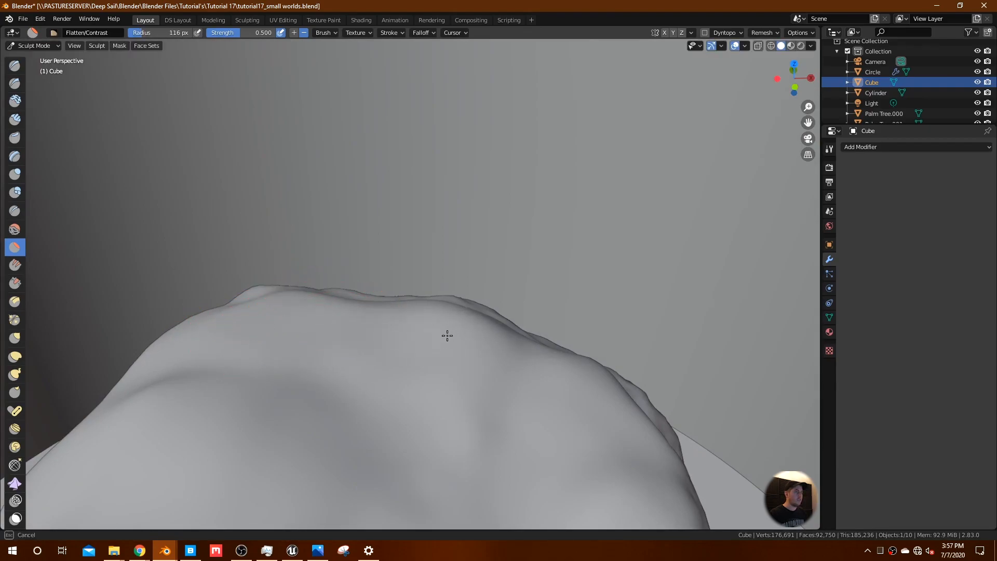
{"action": "left_click_drag", "start_coordinate": [177, 349], "coordinate": [74, 427]}
{"action": "left_click_drag", "start_coordinate": [626, 400], "coordinate": [658, 439]}
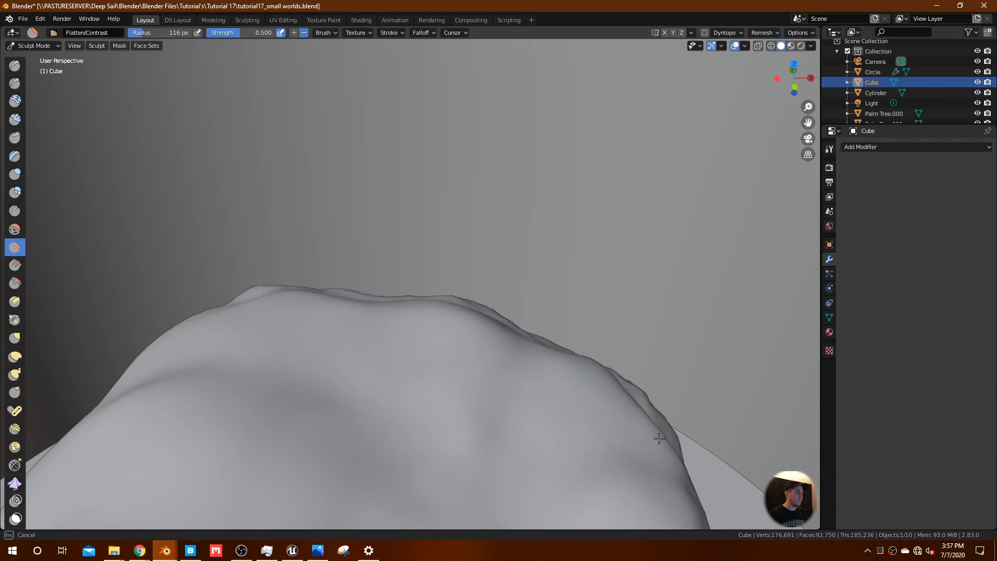
{"action": "left_click_drag", "start_coordinate": [582, 365], "coordinate": [597, 370]}
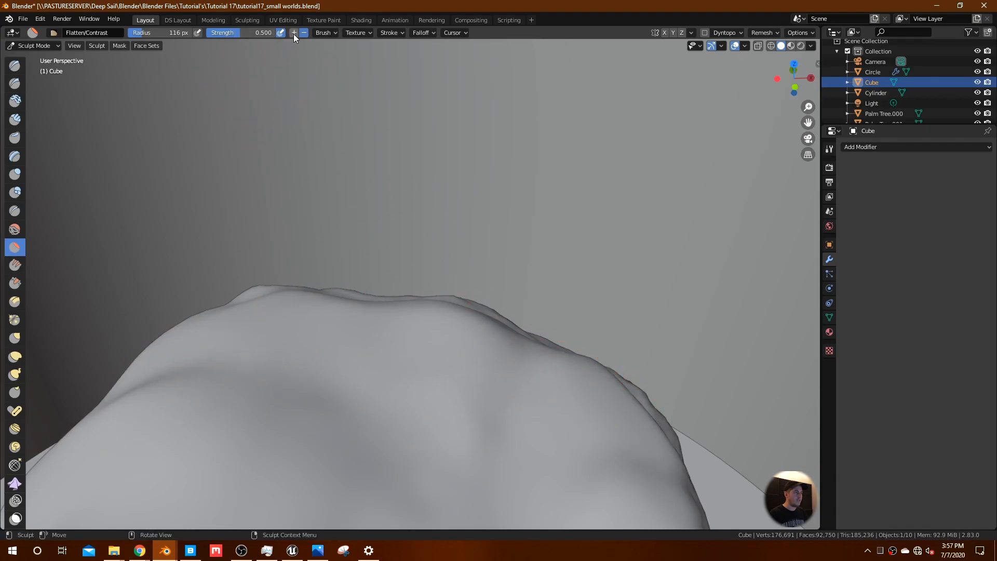
- Flatten broad areas of the rock's top with the 116 px brush, leaving one smooth raised mound near the front
{"action": "middle_click_drag", "start_coordinate": [222, 184], "coordinate": [272, 243]}
{"action": "scroll", "coordinate": [296, 265], "scroll_direction": "down", "scroll_amount": 3}
{"action": "middle_click_drag", "start_coordinate": [383, 298], "coordinate": [395, 317]}
{"action": "left_click_drag", "start_coordinate": [490, 405], "coordinate": [261, 321]}
{"action": "mouse_move", "coordinate": [318, 361]}
{"action": "left_mouse_down"}
{"action": "mouse_move", "coordinate": [389, 396]}
{"action": "mouse_move", "coordinate": [314, 294]}
{"action": "mouse_move", "coordinate": [285, 307]}
{"action": "mouse_move", "coordinate": [353, 286]}
{"action": "left_mouse_up"}
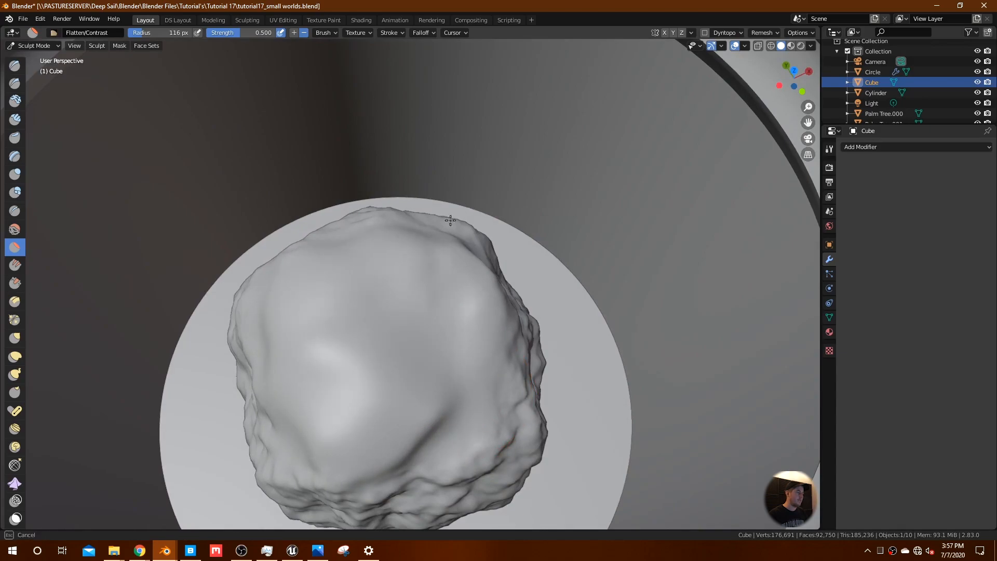
{"action": "mouse_move", "coordinate": [404, 222]}
{"action": "left_mouse_down"}
{"action": "mouse_move", "coordinate": [481, 285]}
{"action": "mouse_move", "coordinate": [458, 453]}
{"action": "mouse_move", "coordinate": [314, 457]}
{"action": "mouse_move", "coordinate": [299, 402]}
{"action": "mouse_move", "coordinate": [367, 376]}
{"action": "mouse_move", "coordinate": [498, 355]}
{"action": "left_mouse_up"}
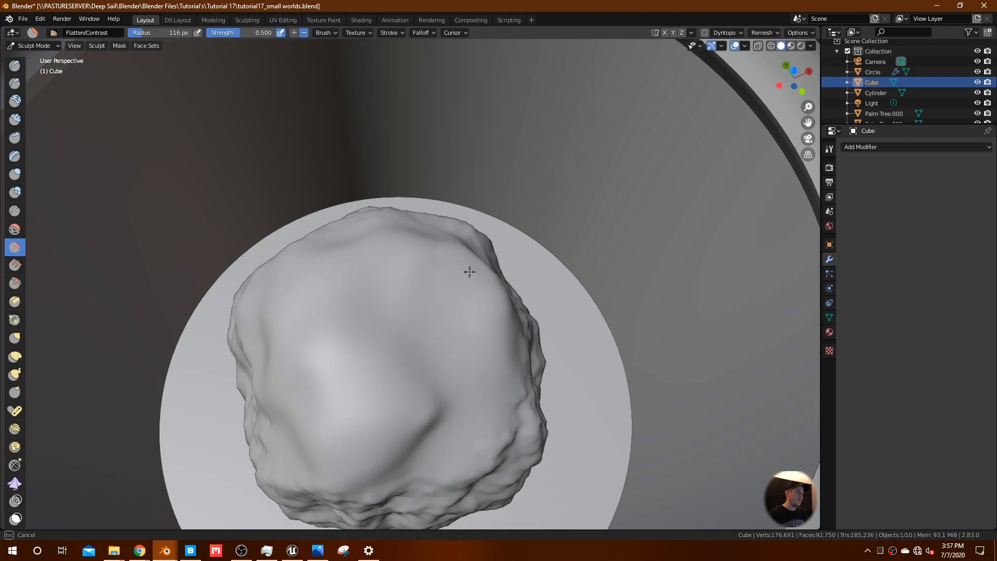
{"action": "left_click_drag", "start_coordinate": [384, 250], "coordinate": [408, 283]}
{"action": "mouse_move", "coordinate": [480, 367]}
{"action": "middle_mouse_down"}
{"action": "mouse_move", "coordinate": [462, 339]}
{"action": "mouse_move", "coordinate": [463, 363]}
{"action": "middle_mouse_up"}
{"action": "mouse_move", "coordinate": [463, 363]}
{"action": "left_mouse_down"}
{"action": "mouse_move", "coordinate": [323, 374]}
{"action": "mouse_move", "coordinate": [379, 395]}
{"action": "mouse_move", "coordinate": [361, 408]}
{"action": "left_mouse_up"}
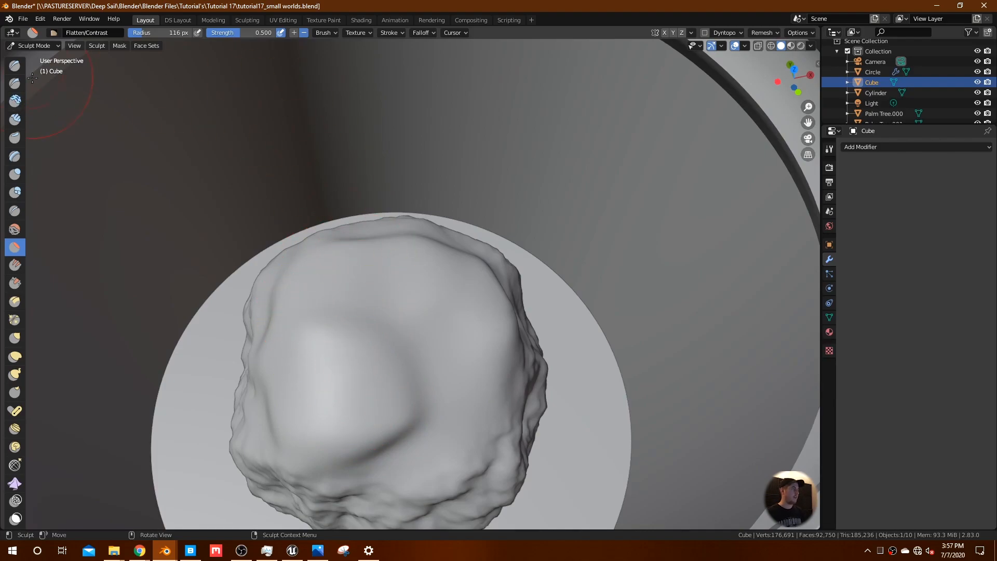
- Return to Object Mode and check the sculpted rock's shape and fit inside the jar
{"action": "left_click", "coordinate": [36, 46]}
{"action": "left_click", "coordinate": [45, 58]}
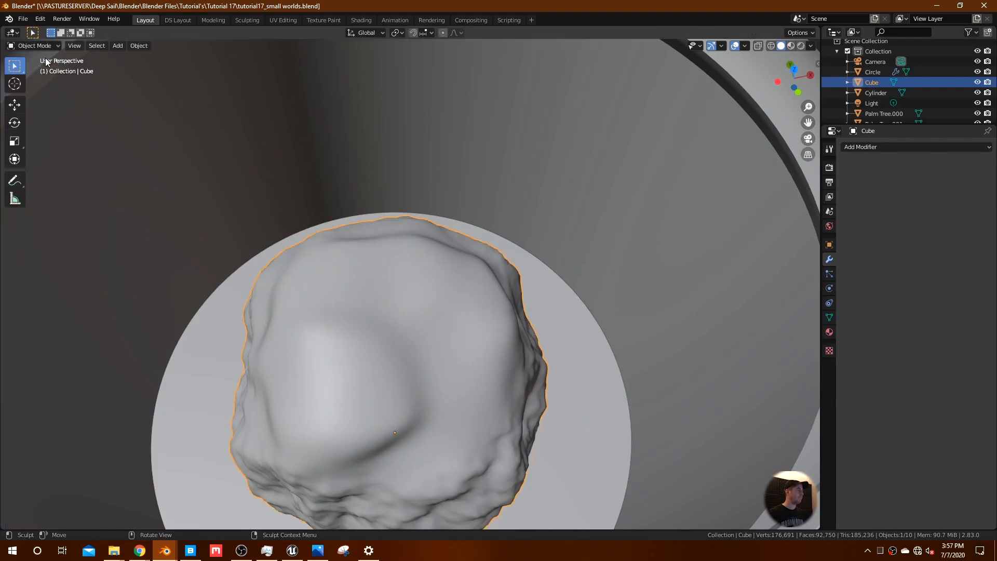
{"action": "mouse_move", "coordinate": [472, 432]}
{"action": "middle_mouse_down"}
{"action": "mouse_move", "coordinate": [487, 406]}
{"action": "mouse_move", "coordinate": [478, 436]}
{"action": "middle_mouse_up"}
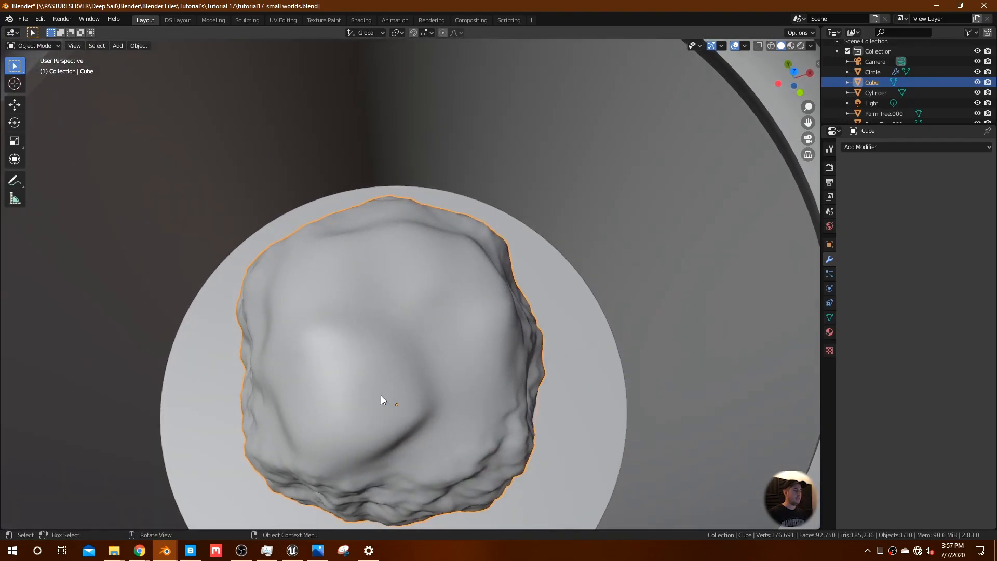
{"action": "middle_click_drag", "start_coordinate": [458, 325], "coordinate": [475, 346]}
{"action": "scroll", "coordinate": [487, 280], "scroll_direction": "down", "scroll_amount": 8}
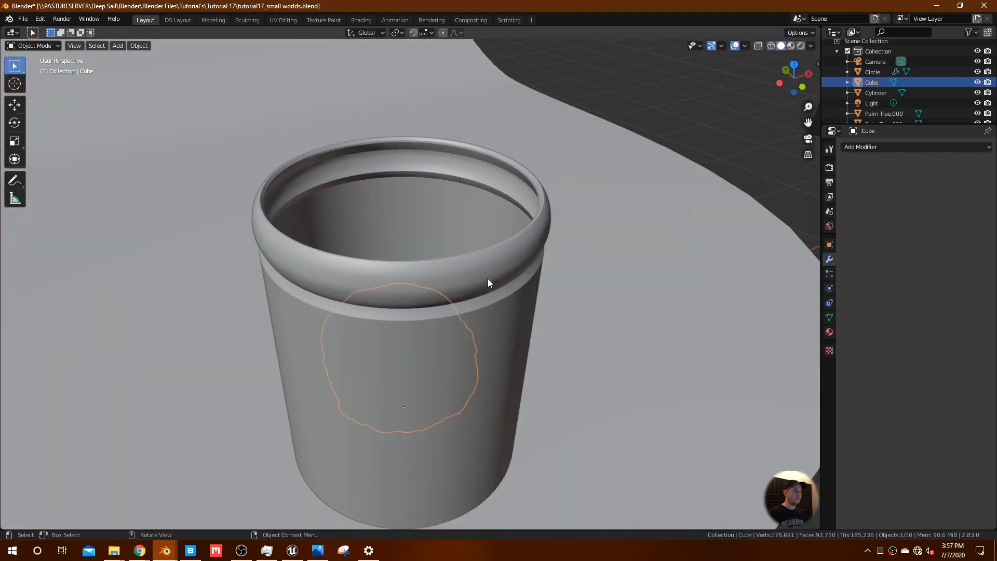
- Hide the glass jar surrounding the rock and the cylindrical base
{"action": "left_click", "coordinate": [487, 280]}
{"action": "key", "text": "h"}
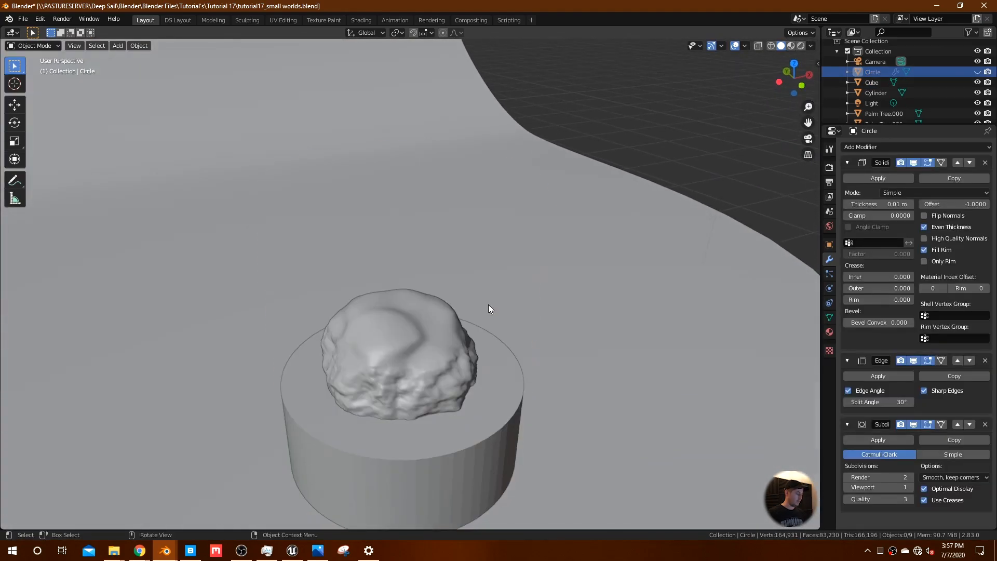
{"action": "middle_click_drag", "start_coordinate": [471, 362], "coordinate": [459, 302]}
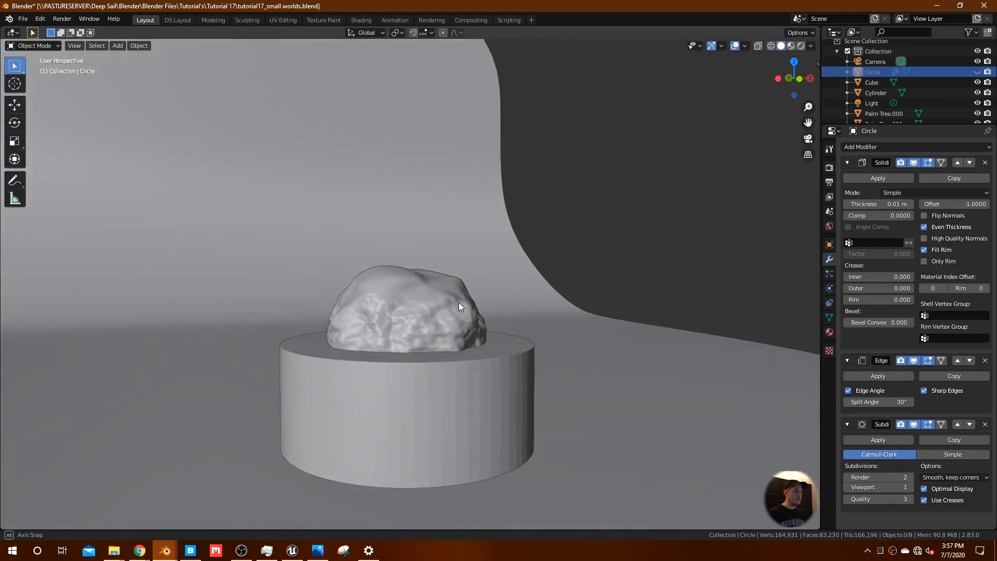
- Shade the base cylinder smooth and add a Subdivision Surface modifier with the viewport level set to 2
{"action": "left_click", "coordinate": [466, 362]}
{"action": "right_click", "coordinate": [469, 369]}
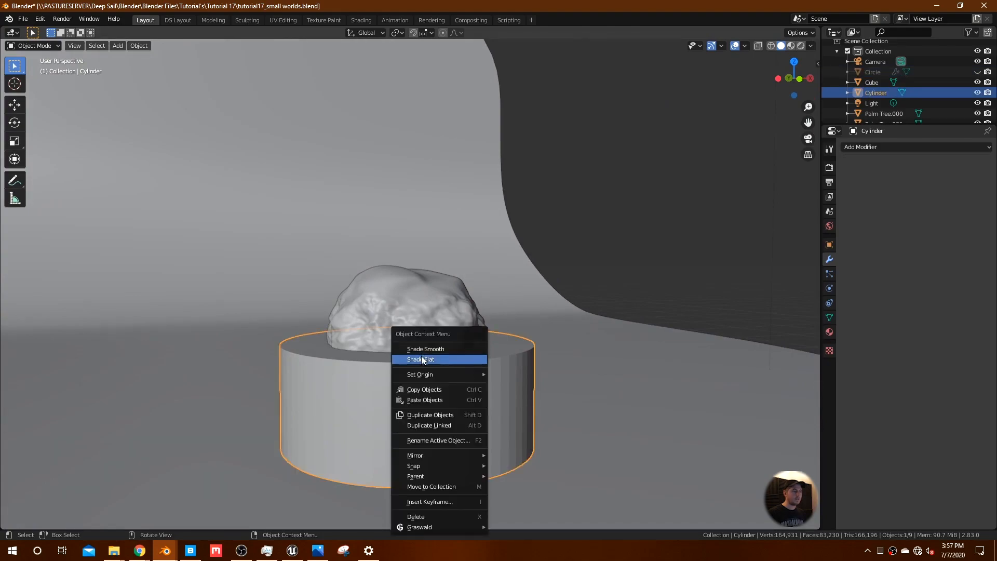
{"action": "left_click", "coordinate": [459, 351]}
{"action": "scroll", "coordinate": [469, 386], "scroll_direction": "up", "scroll_amount": 2}
{"action": "middle_click_drag", "start_coordinate": [469, 386], "coordinate": [466, 341], "text": "shift"}
{"action": "left_click", "coordinate": [859, 147]}
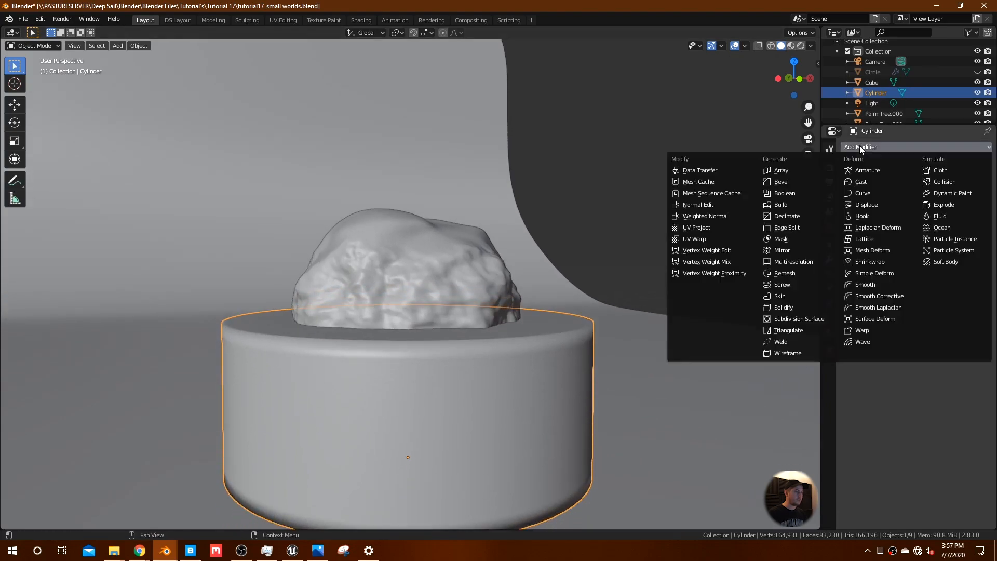
{"action": "left_click", "coordinate": [823, 319]}
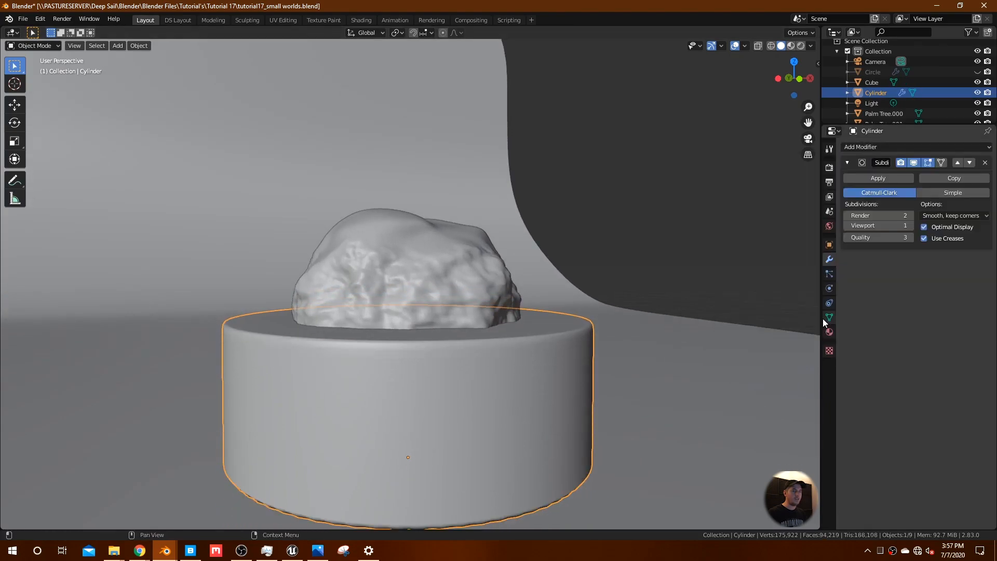
{"action": "left_click", "coordinate": [911, 224]}
{"action": "middle_click_drag", "start_coordinate": [512, 363], "coordinate": [484, 381]}
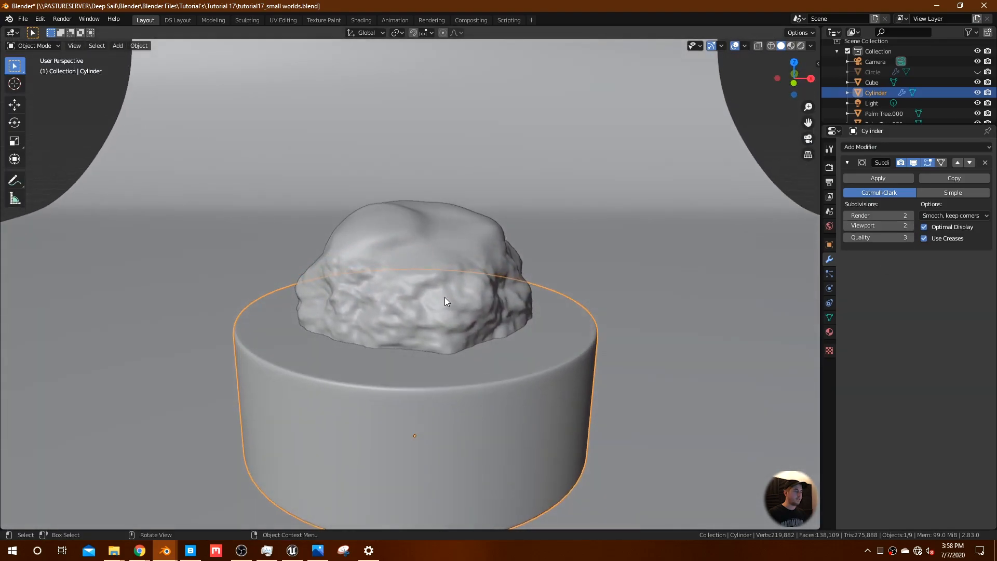
- Scale the rock to about 0.68 along the Z axis and raise it about 0.13 m
{"action": "left_click", "coordinate": [451, 281]}
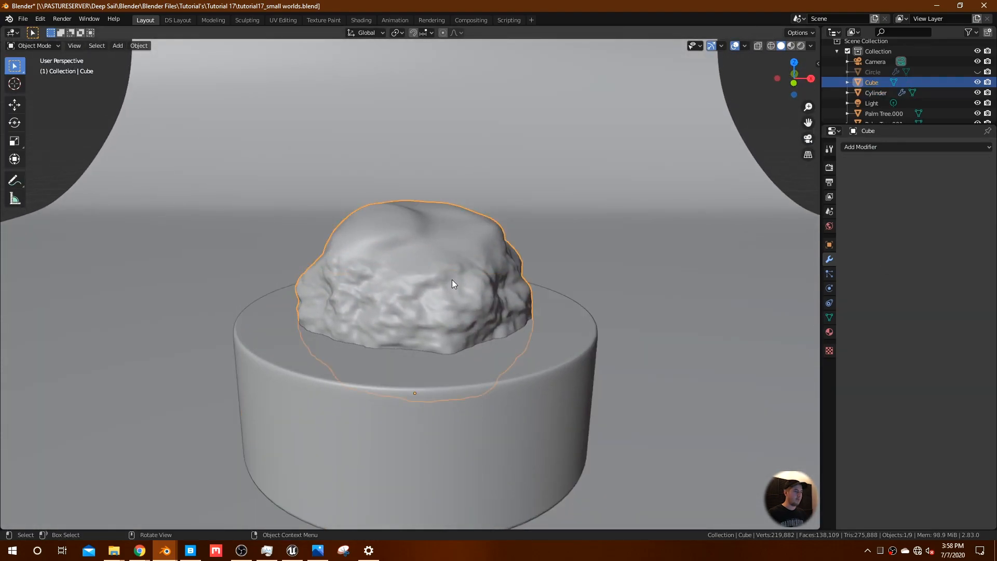
{"action": "mouse_move", "coordinate": [475, 297]}
{"action": "middle_mouse_down"}
{"action": "mouse_move", "coordinate": [494, 286]}
{"action": "mouse_move", "coordinate": [474, 282]}
{"action": "middle_mouse_up"}
{"action": "key", "text": "s"}
{"action": "key", "text": "z"}
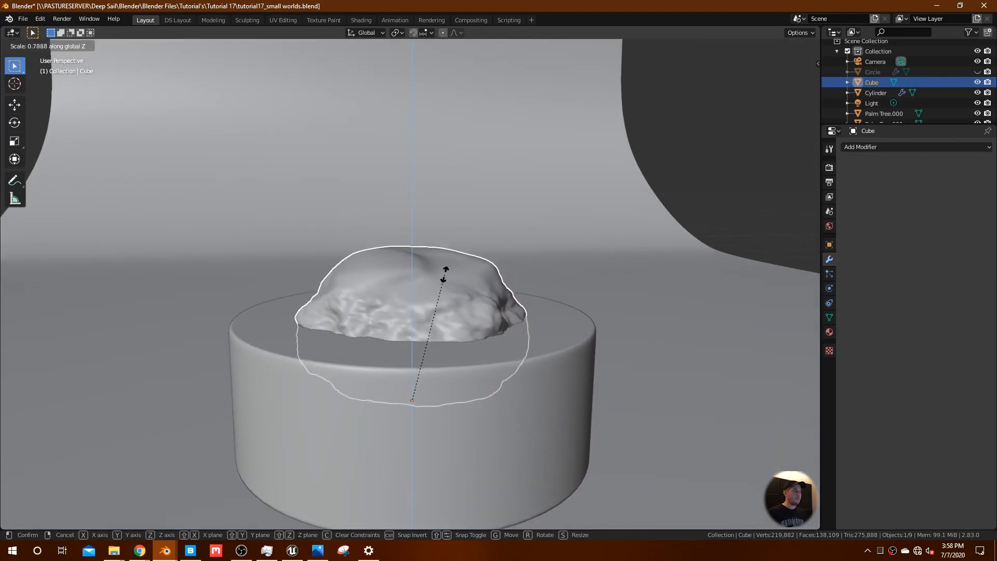
{"action": "left_click", "coordinate": [442, 284]}
{"action": "key", "text": "g"}
{"action": "key", "text": "z"}
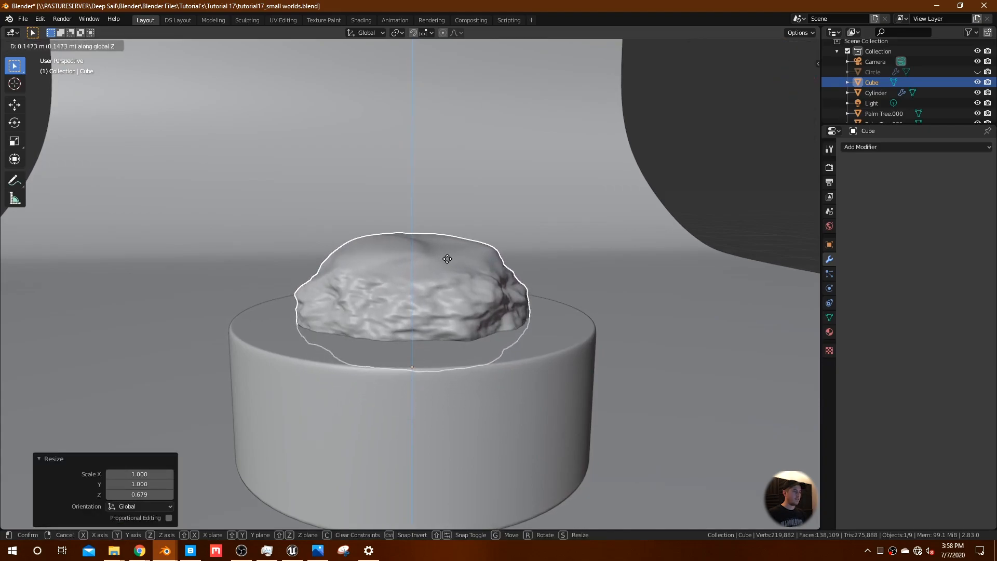
{"action": "left_click", "coordinate": [446, 261]}
- Switch the rock to Weight Paint mode, viewed from above, and reduce the brush radius to 56 px
{"action": "middle_click_drag", "start_coordinate": [446, 266], "coordinate": [422, 286]}
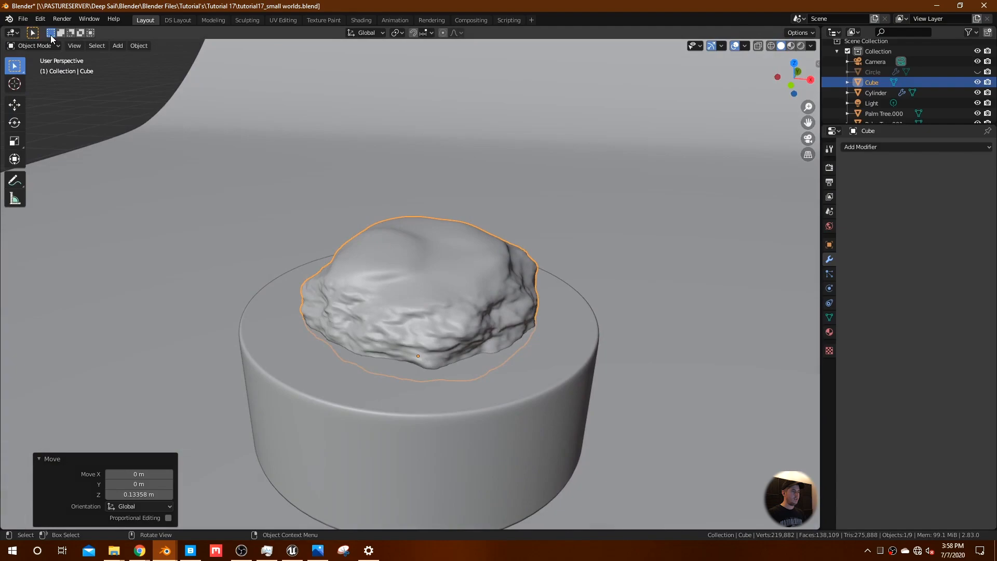
{"action": "key", "text": "ctrl+Tab"}
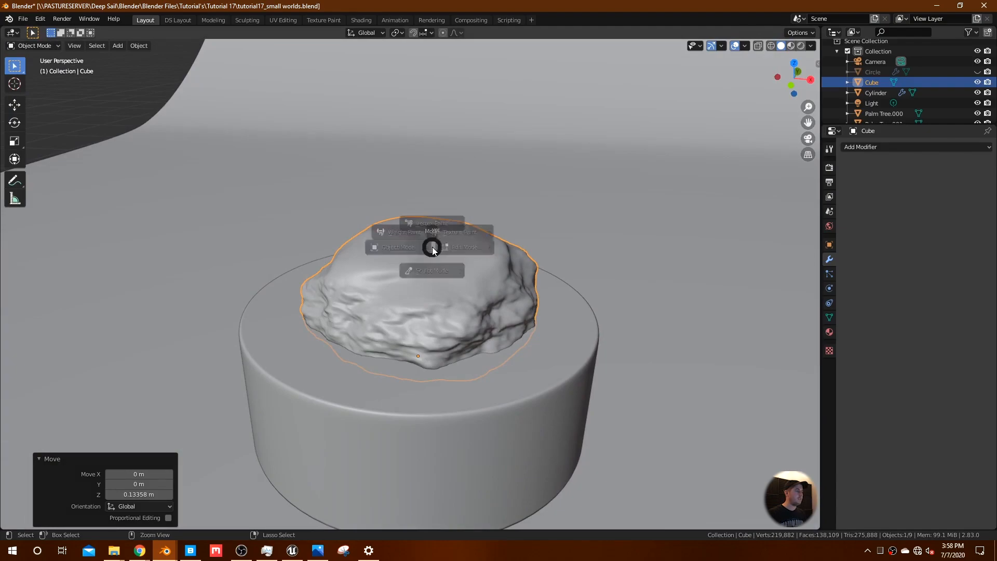
{"action": "left_click", "coordinate": [381, 222]}
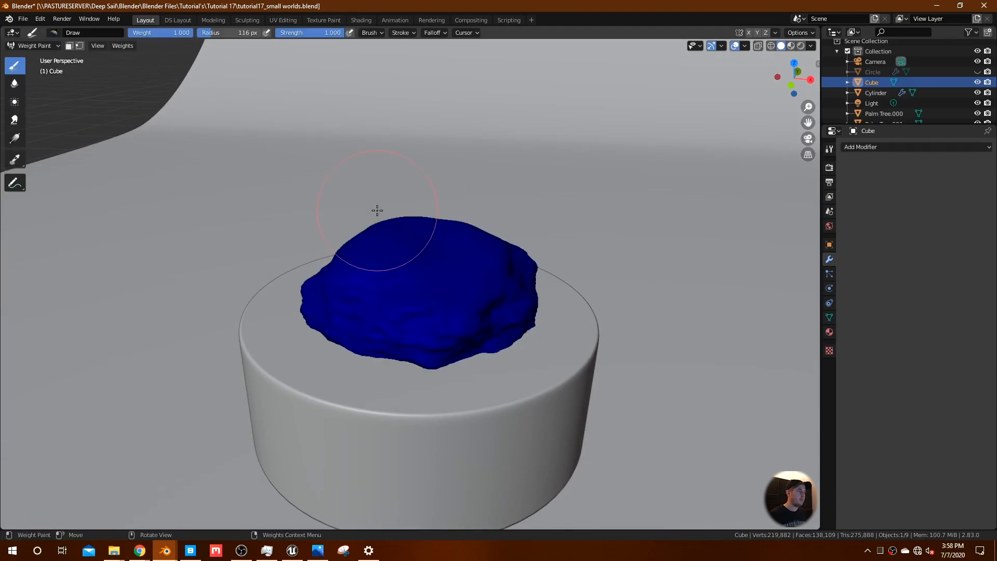
{"action": "key", "text": "KP_7"}
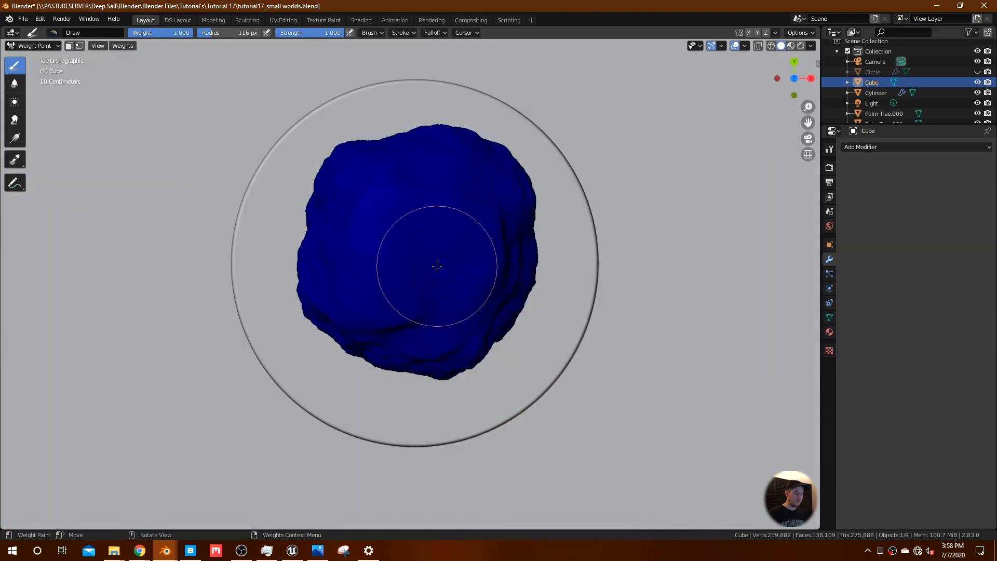
{"action": "key", "text": "f"}
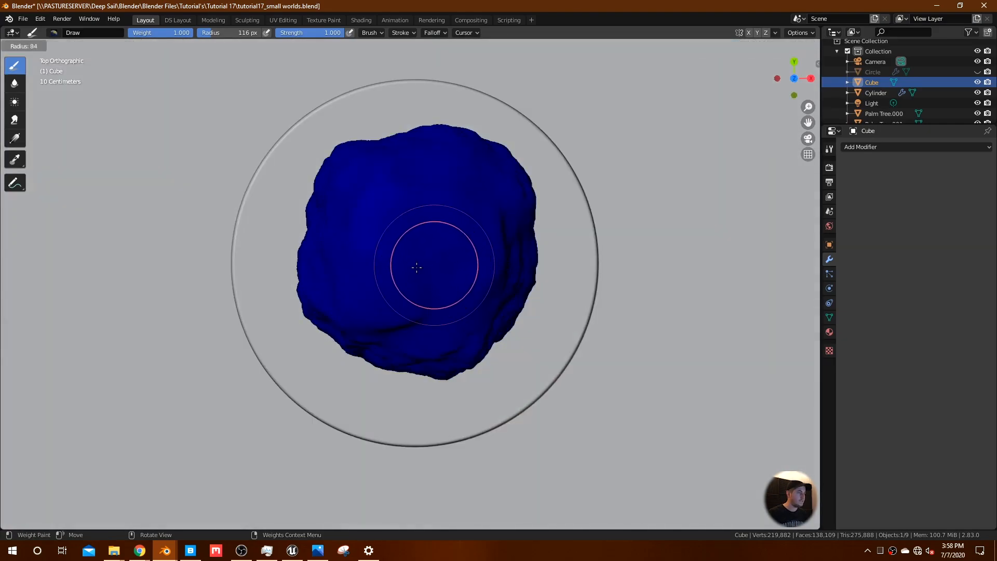
{"action": "left_click", "coordinate": [408, 267]}
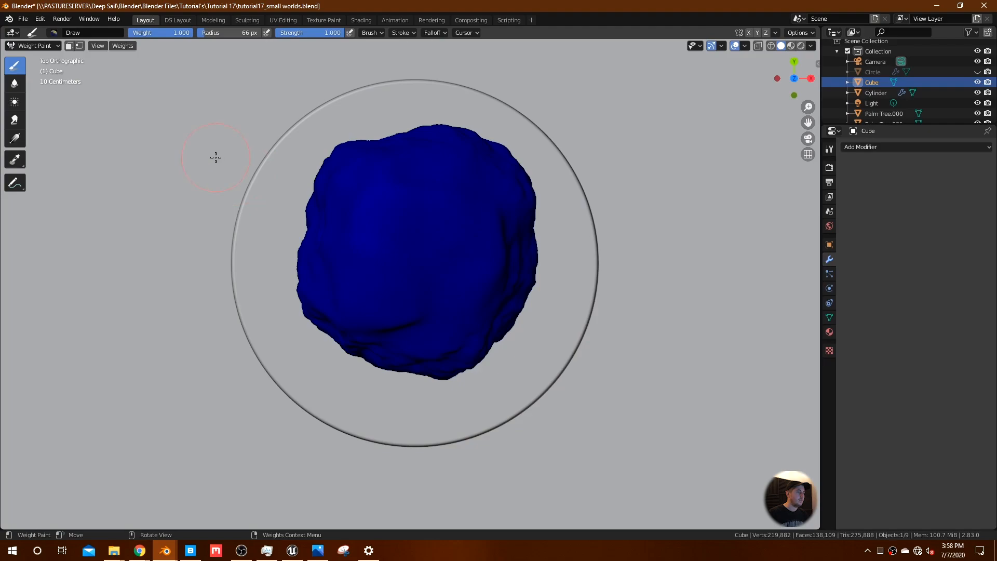
{"action": "key", "text": "f"}
{"action": "left_click", "coordinate": [478, 207]}
- Paint scattered patches of weight 1.000 across the rock's top, leaving its centre mostly unpainted
{"action": "mouse_move", "coordinate": [462, 201]}
{"action": "left_mouse_down"}
{"action": "mouse_move", "coordinate": [436, 182]}
{"action": "mouse_move", "coordinate": [376, 178]}
{"action": "mouse_move", "coordinate": [349, 229]}
{"action": "left_mouse_up"}
{"action": "mouse_move", "coordinate": [367, 287]}
{"action": "left_mouse_down"}
{"action": "mouse_move", "coordinate": [353, 293]}
{"action": "mouse_move", "coordinate": [402, 313]}
{"action": "left_mouse_up"}
{"action": "left_click", "coordinate": [492, 242]}
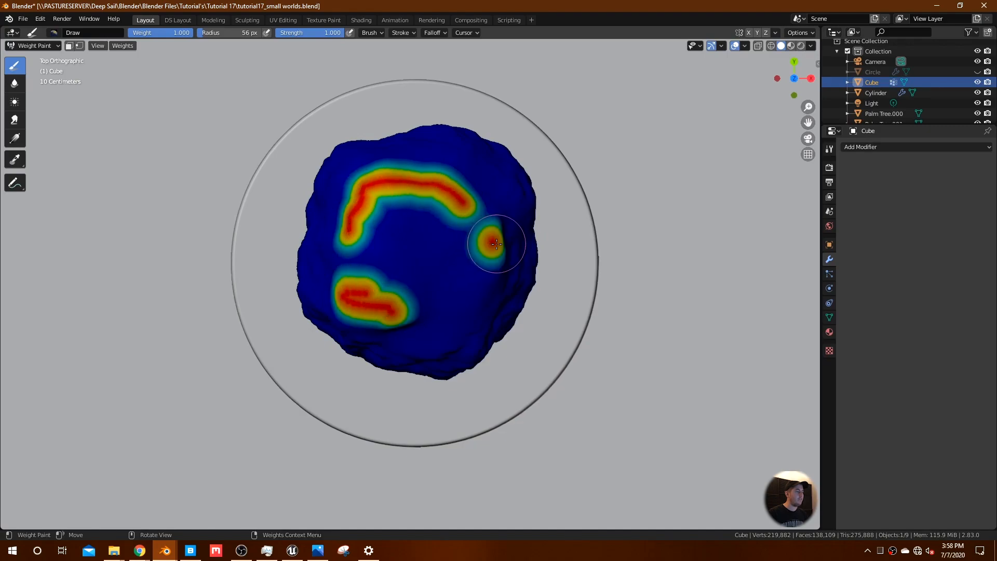
{"action": "left_click", "coordinate": [490, 177]}
{"action": "left_click_drag", "start_coordinate": [490, 177], "coordinate": [432, 155]}
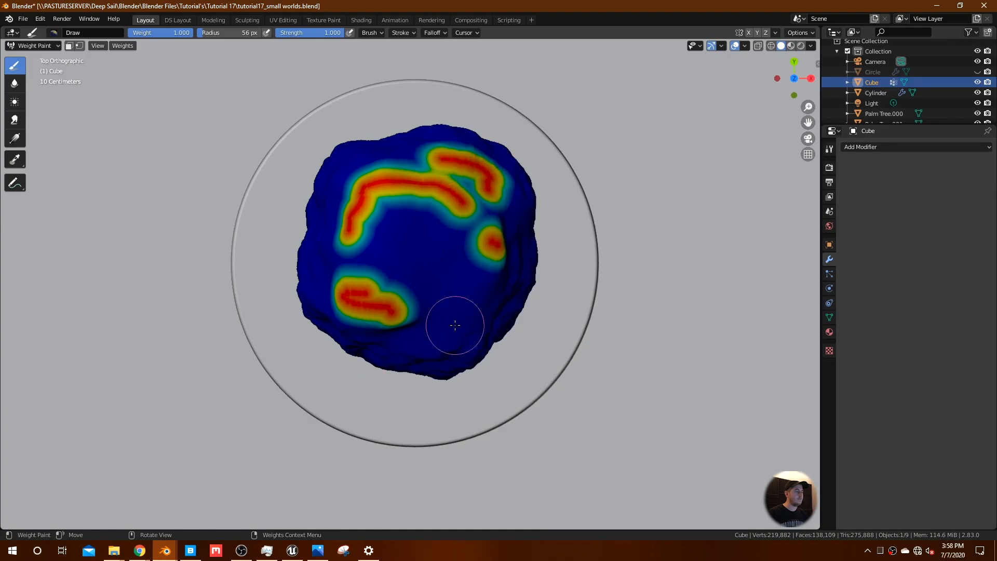
{"action": "left_click", "coordinate": [408, 213]}
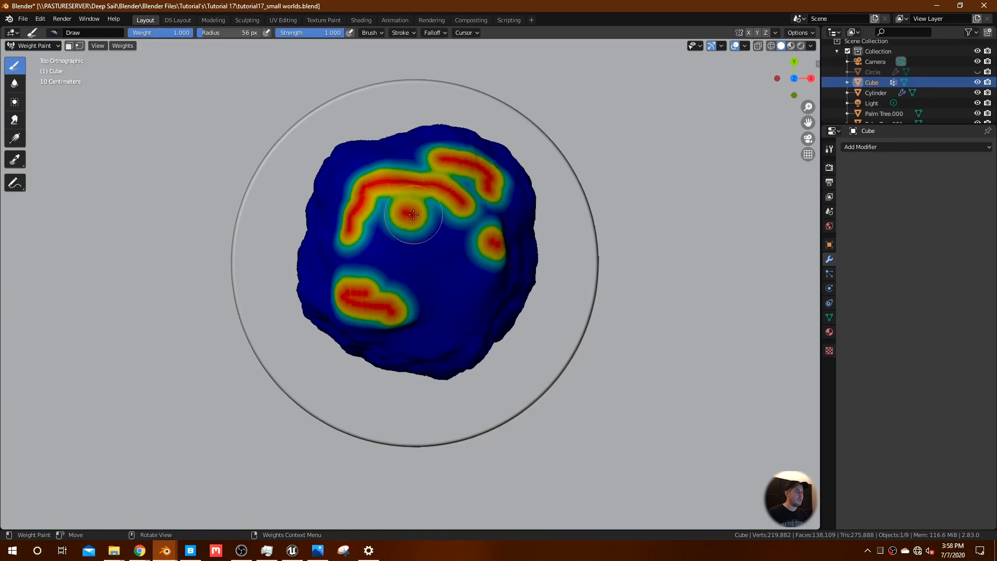
{"action": "mouse_move", "coordinate": [382, 161]}
{"action": "left_mouse_down"}
{"action": "mouse_move", "coordinate": [407, 155]}
{"action": "mouse_move", "coordinate": [358, 158]}
{"action": "mouse_move", "coordinate": [335, 210]}
{"action": "left_mouse_up"}
{"action": "left_click_drag", "start_coordinate": [331, 277], "coordinate": [327, 274]}
- Undo the last weight stroke and extend the patch near the rock's front edge at weight 1.000
{"action": "middle_click_drag", "start_coordinate": [387, 262], "coordinate": [405, 218]}
{"action": "key", "text": "ctrl+z"}
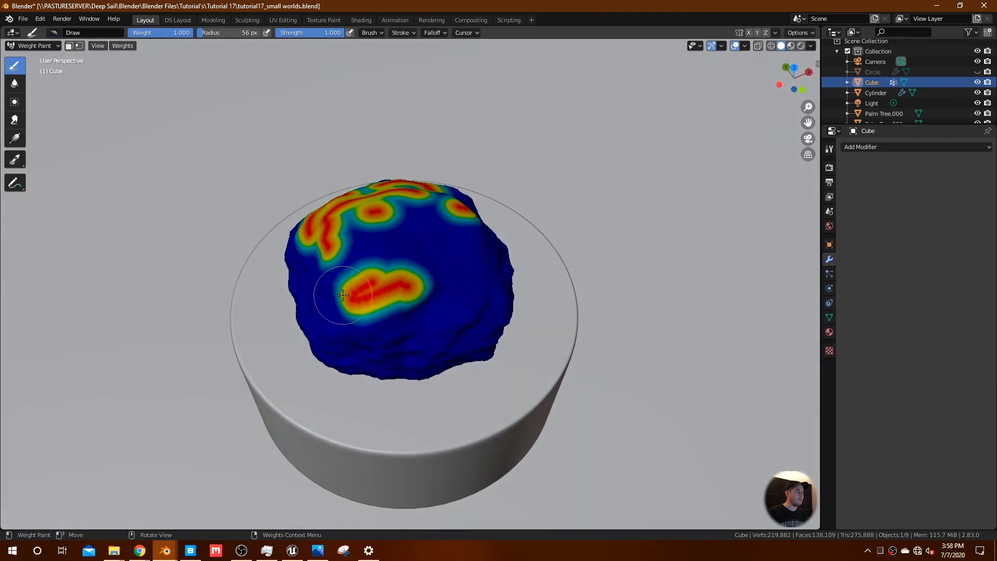
{"action": "left_click_drag", "start_coordinate": [344, 295], "coordinate": [335, 291]}
{"action": "left_click_drag", "start_coordinate": [392, 309], "coordinate": [413, 314]}
- Set the brush weight to 0.200 and paint two faint spots near the centre of the rock's top
{"action": "middle_click_drag", "start_coordinate": [407, 239], "coordinate": [392, 283]}
{"action": "middle_click_drag", "start_coordinate": [390, 156], "coordinate": [390, 164]}
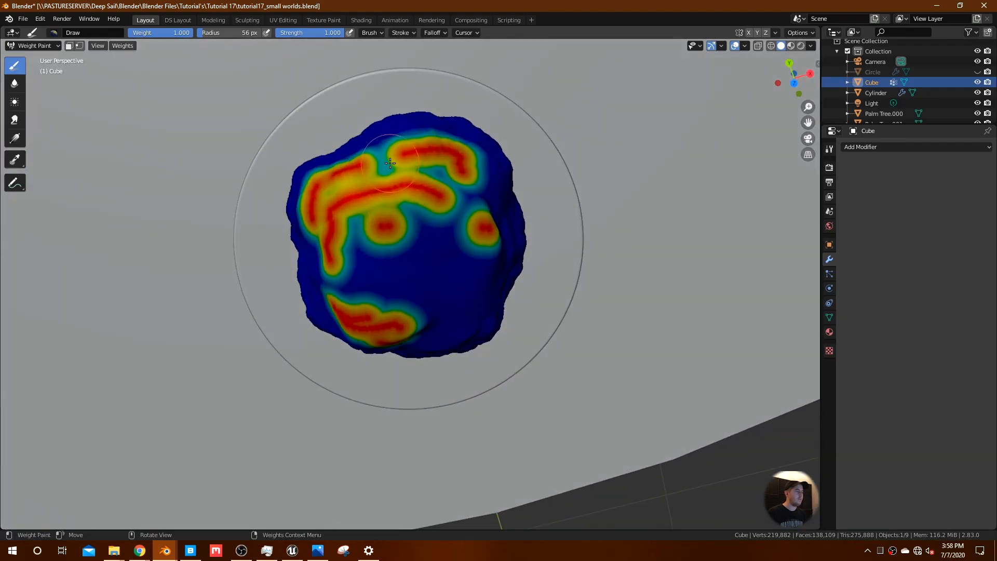
{"action": "middle_click_drag", "start_coordinate": [439, 270], "coordinate": [429, 244]}
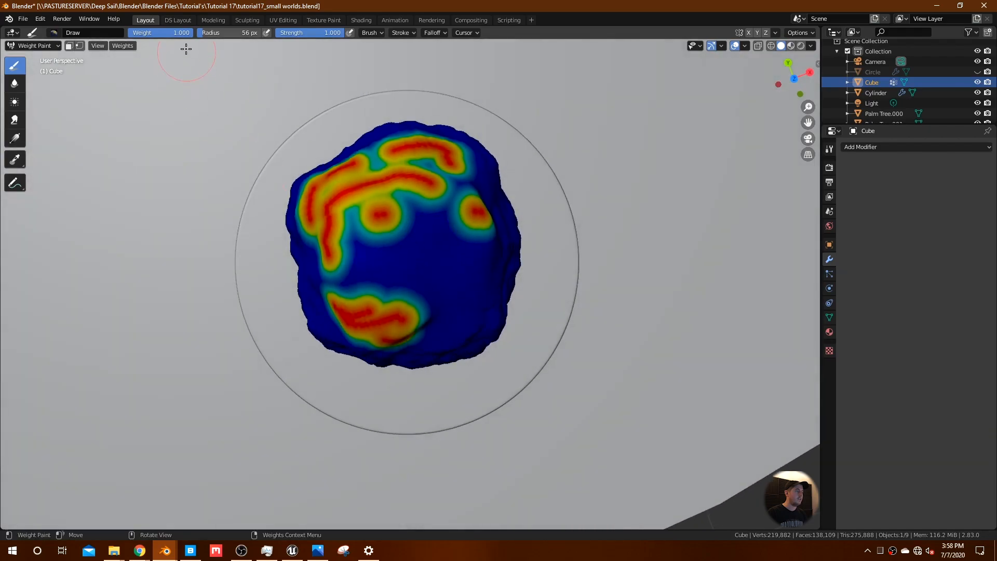
{"action": "left_click_drag", "start_coordinate": [181, 32], "coordinate": [141, 32]}
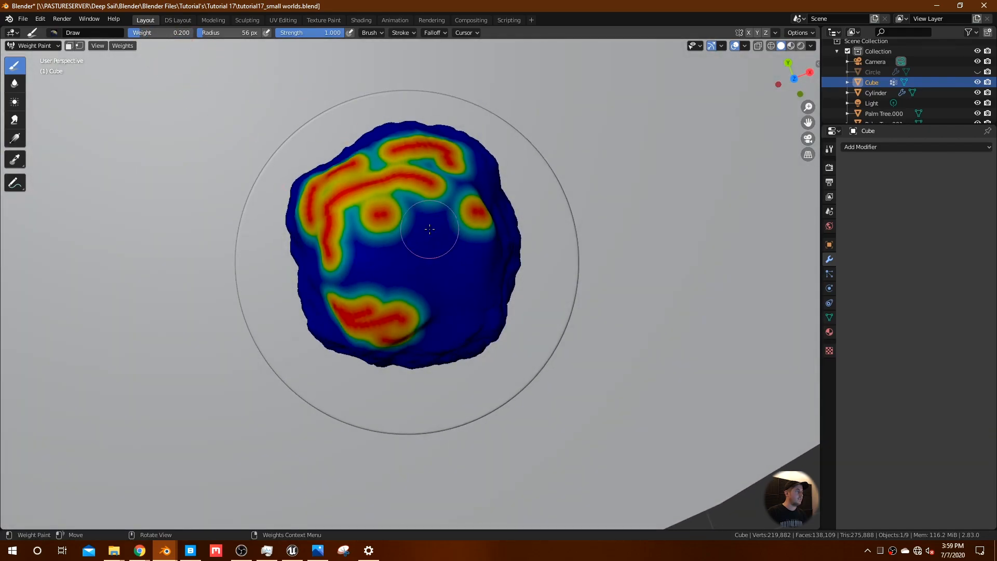
{"action": "left_click_drag", "start_coordinate": [445, 248], "coordinate": [445, 255]}
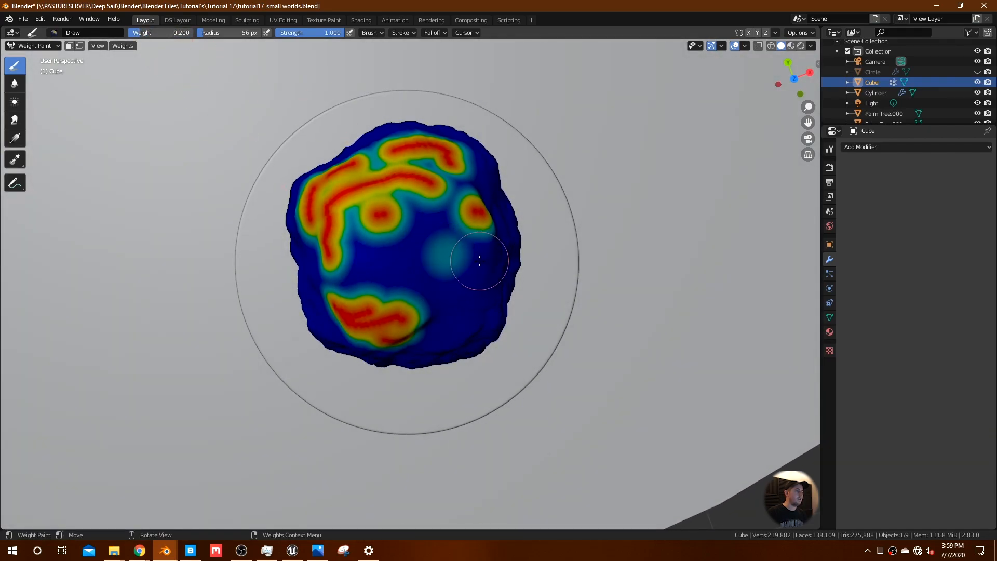
{"action": "left_click", "coordinate": [399, 258]}
{"action": "middle_click_drag", "start_coordinate": [424, 279], "coordinate": [456, 209]}
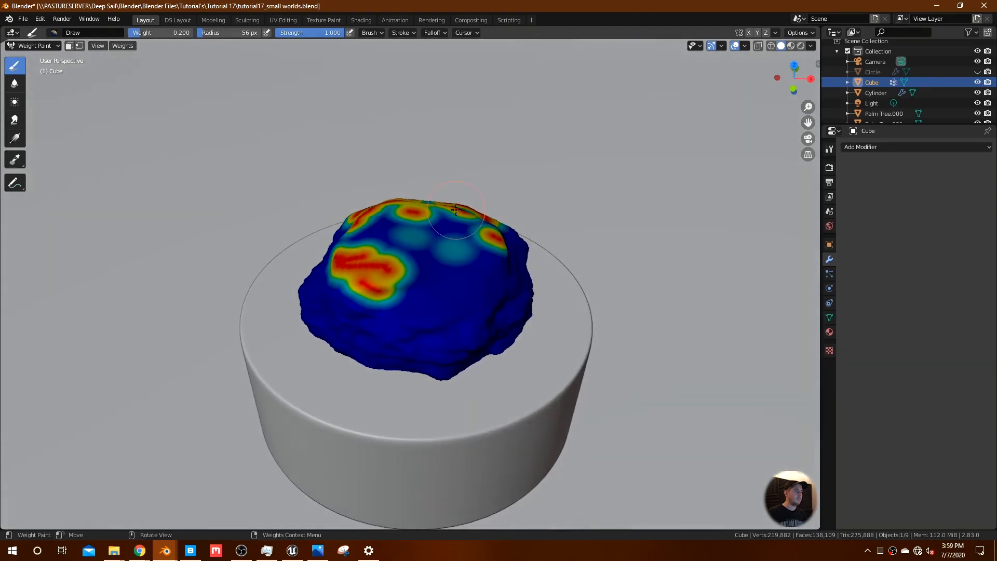
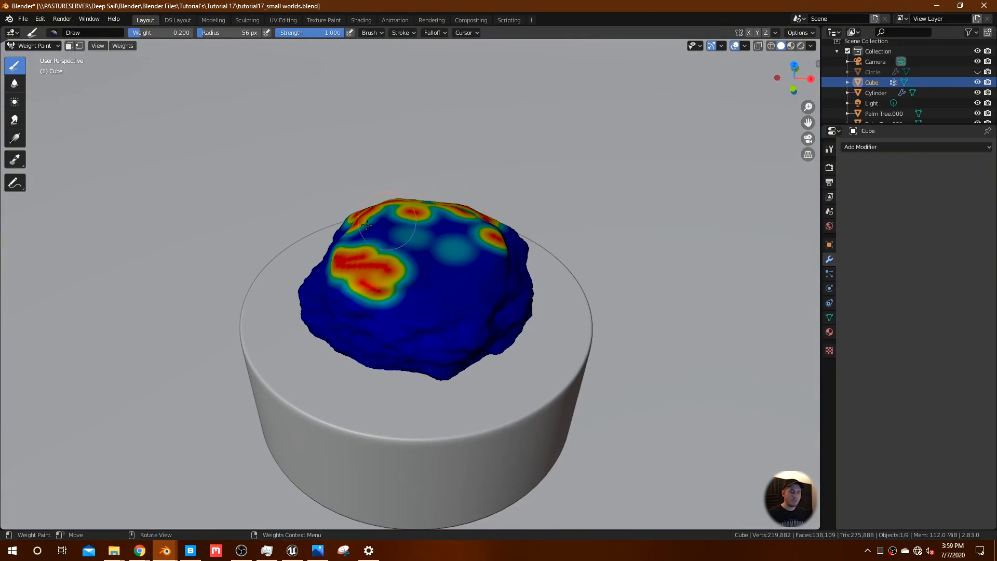
- Return to Object Mode and group both palm trees into a new collection named "palm trees"
{"action": "left_click", "coordinate": [30, 42]}
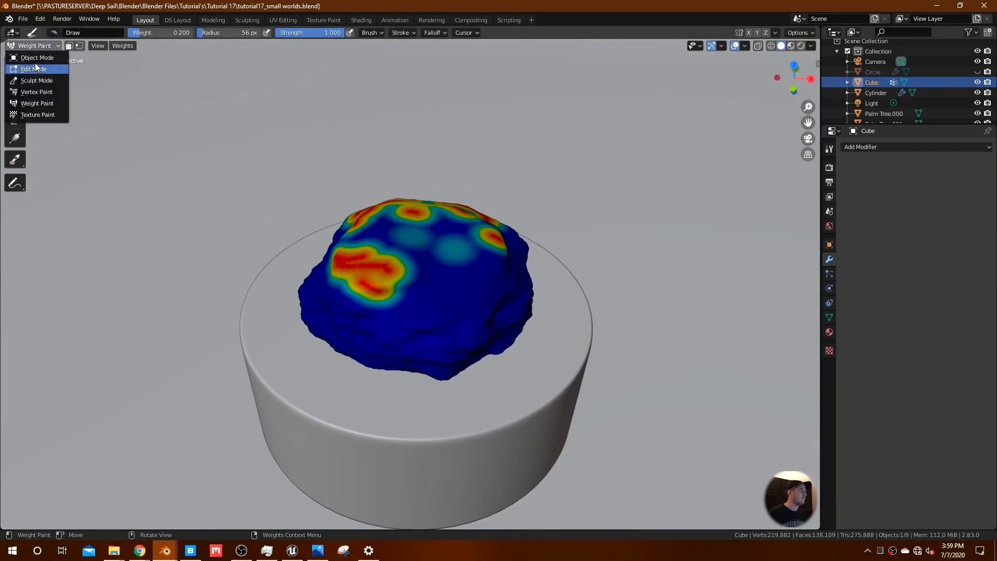
{"action": "left_click", "coordinate": [36, 63]}
{"action": "scroll", "coordinate": [469, 271], "scroll_direction": "down", "scroll_amount": 10}
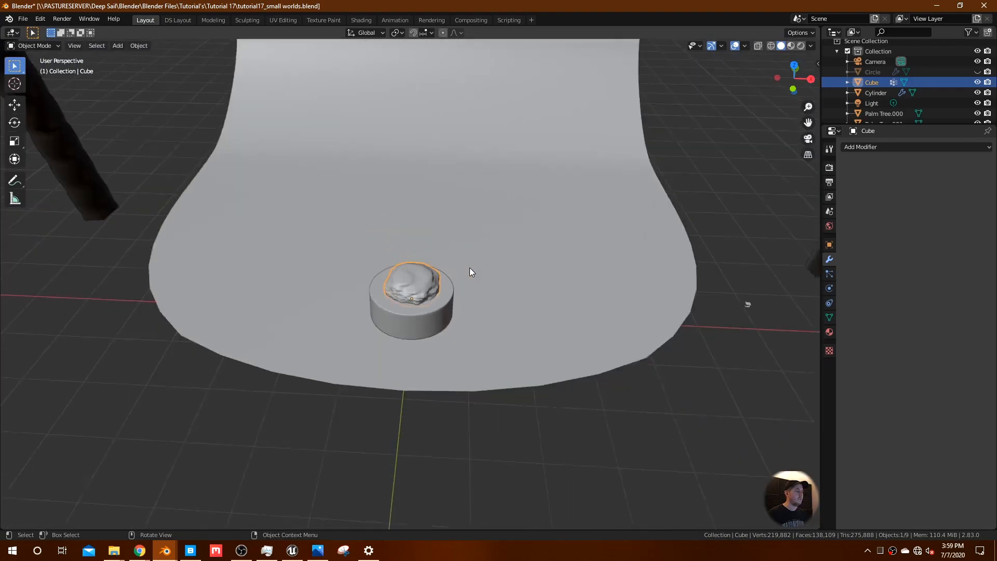
{"action": "middle_click_drag", "start_coordinate": [468, 304], "coordinate": [510, 330]}
{"action": "left_click", "coordinate": [496, 216]}
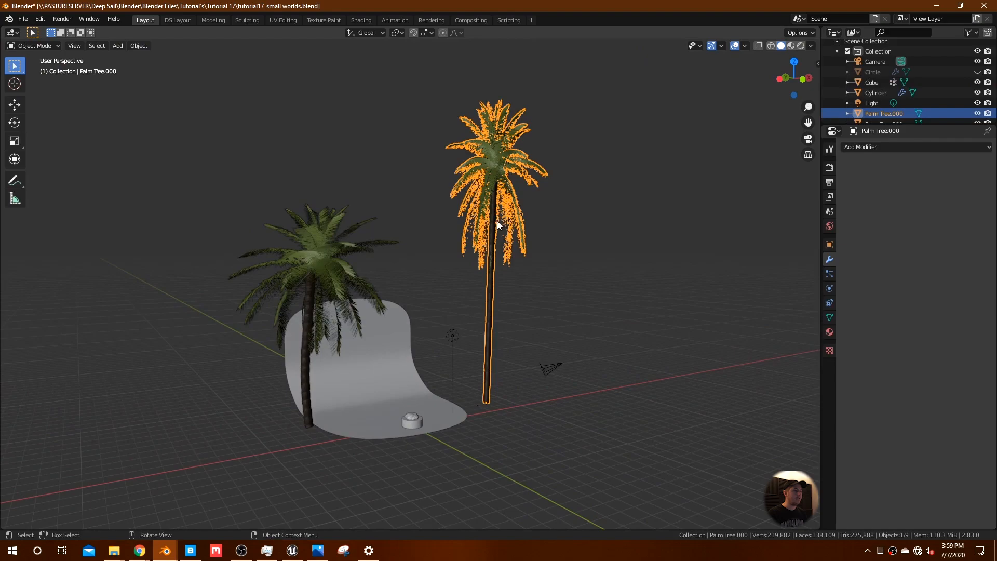
{"action": "scroll", "coordinate": [886, 110], "scroll_direction": "down", "scroll_amount": 2}
{"action": "left_click", "coordinate": [335, 259], "text": "shift"}
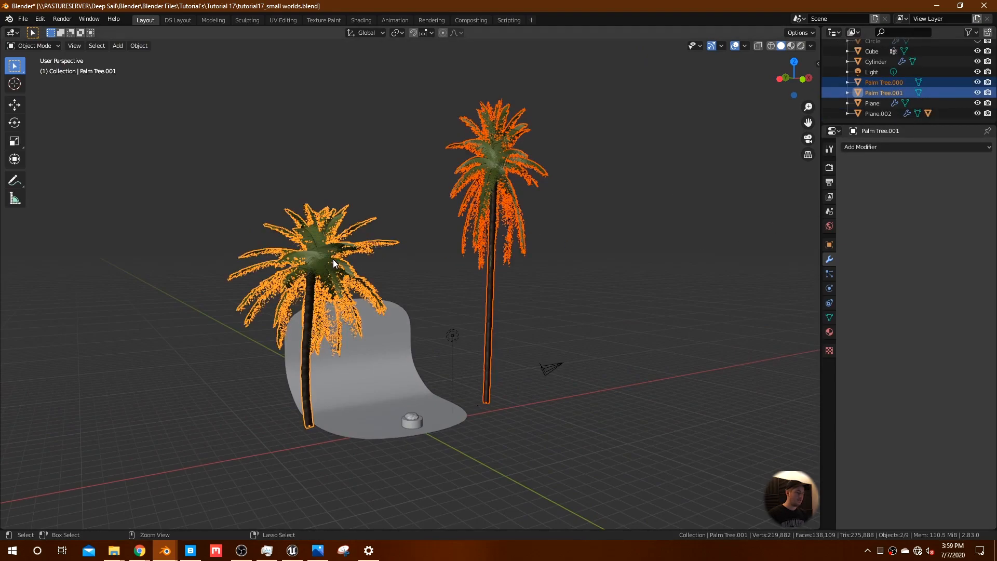
{"action": "key", "text": "ctrl+g"}
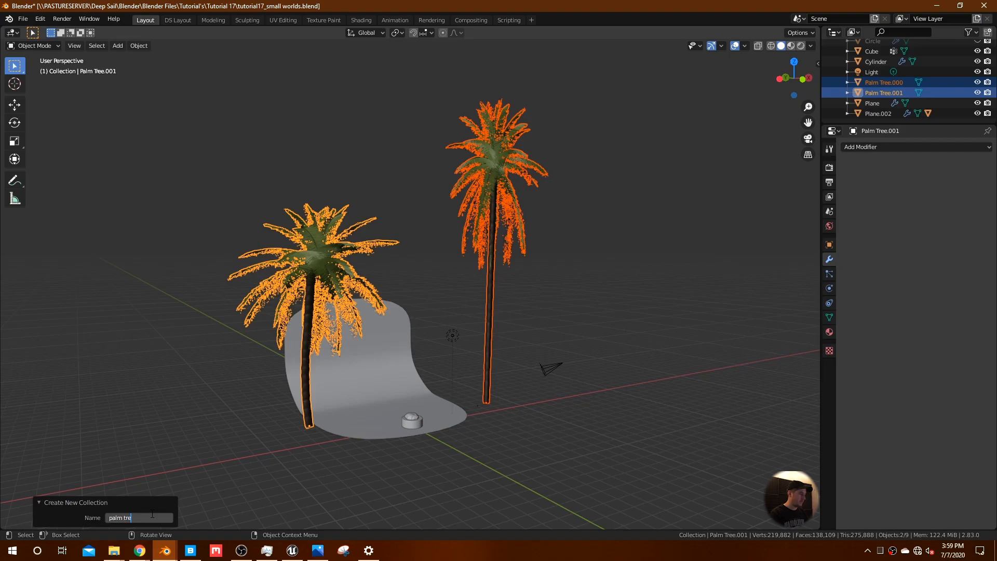
{"action": "key", "text": "Return"}
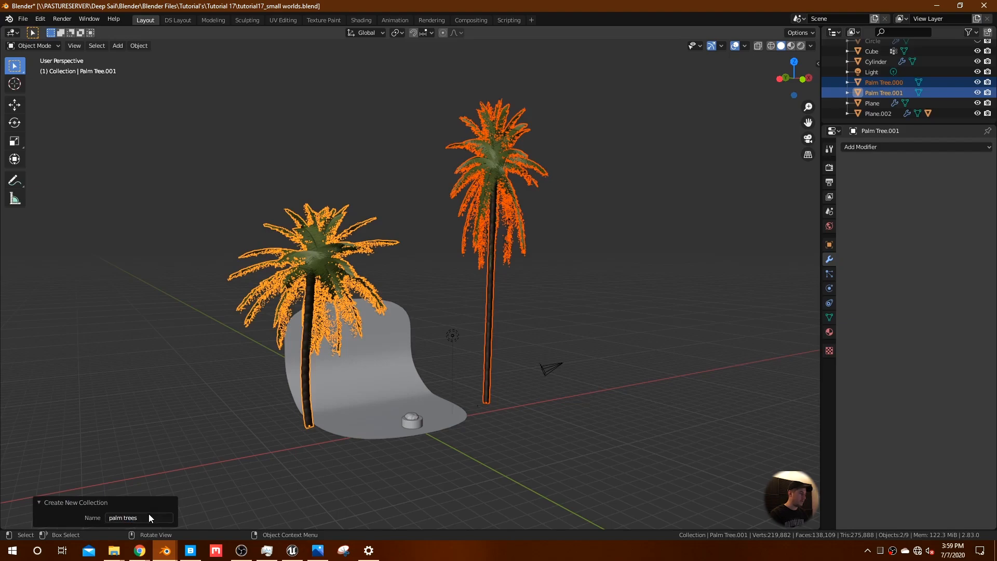
- Rename the shorter palm tree object as "short tree"
{"action": "left_click", "coordinate": [304, 252]}
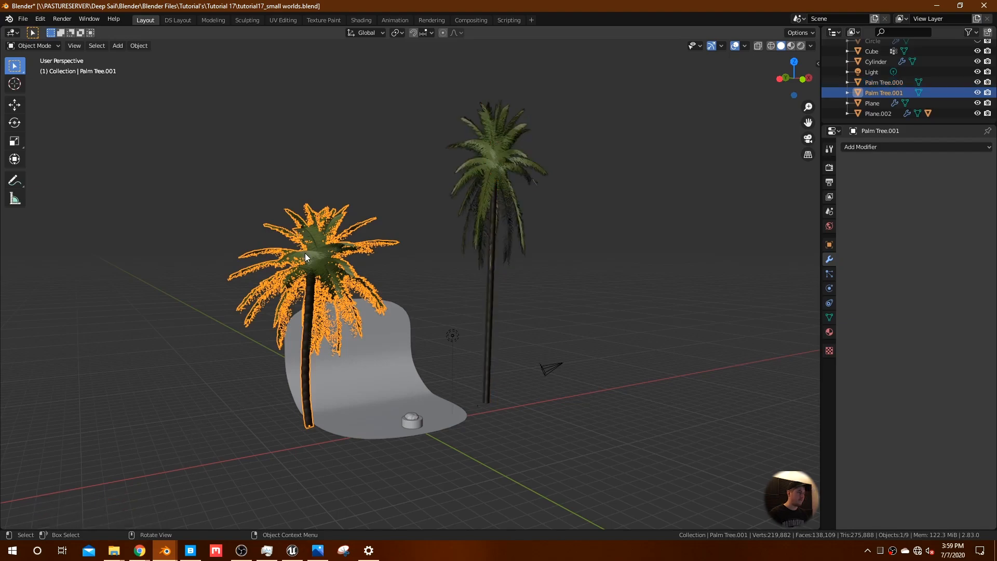
{"action": "double_click", "coordinate": [897, 92]}
{"action": "type", "text": "sh"}
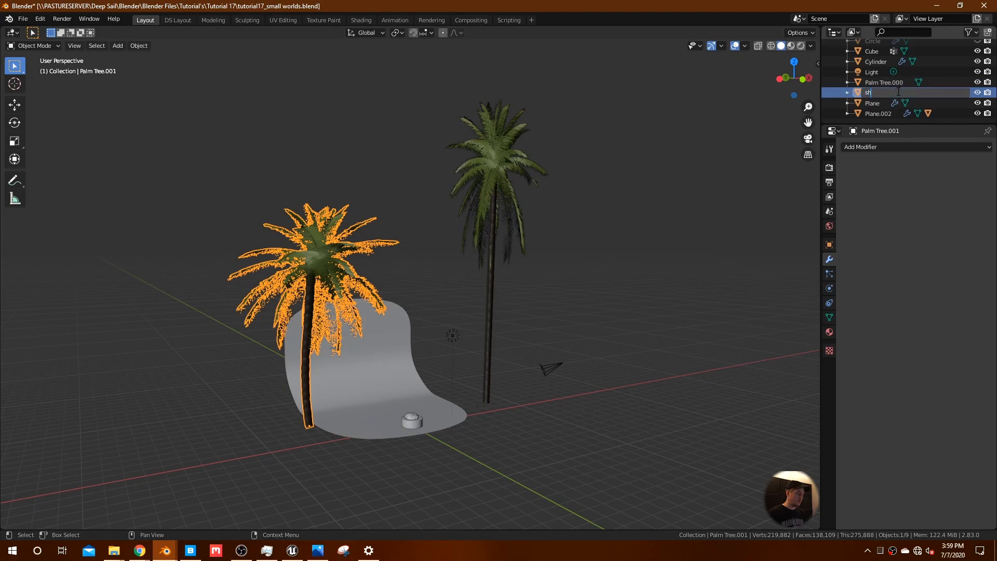
{"action": "type", "text": "ort tree"}
{"action": "key", "text": "Return"}
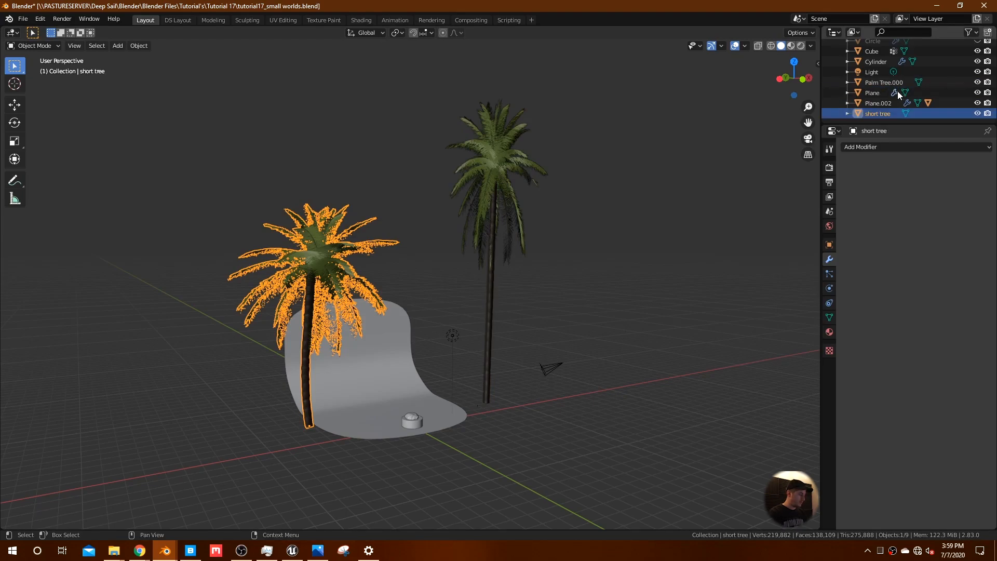
- Rename the taller palm tree object as "tall tree"
{"action": "left_click", "coordinate": [537, 157]}
{"action": "double_click", "coordinate": [886, 83]}
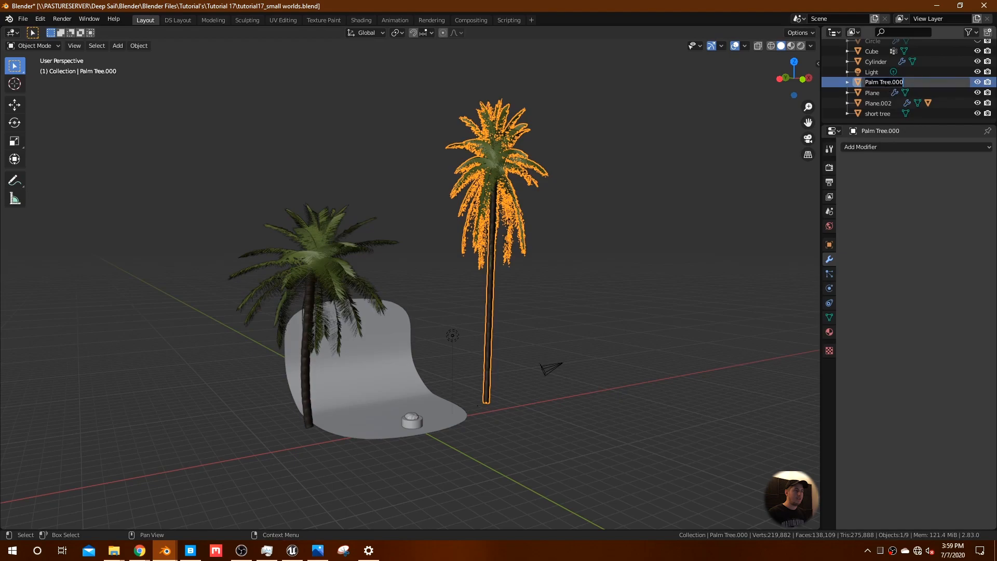
{"action": "type", "text": "tall tr"}
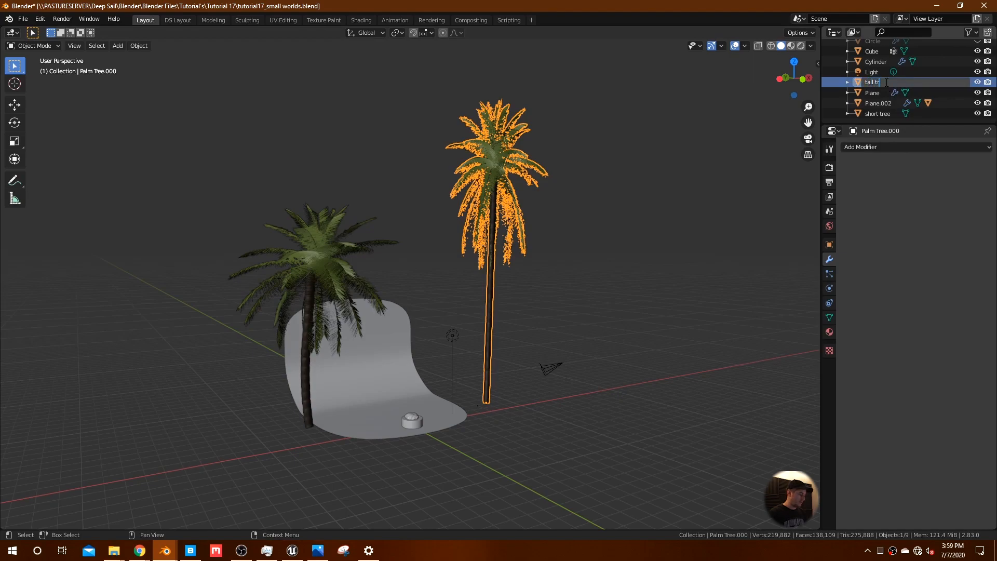
{"action": "type", "text": "ee"}
{"action": "key", "text": "Return"}
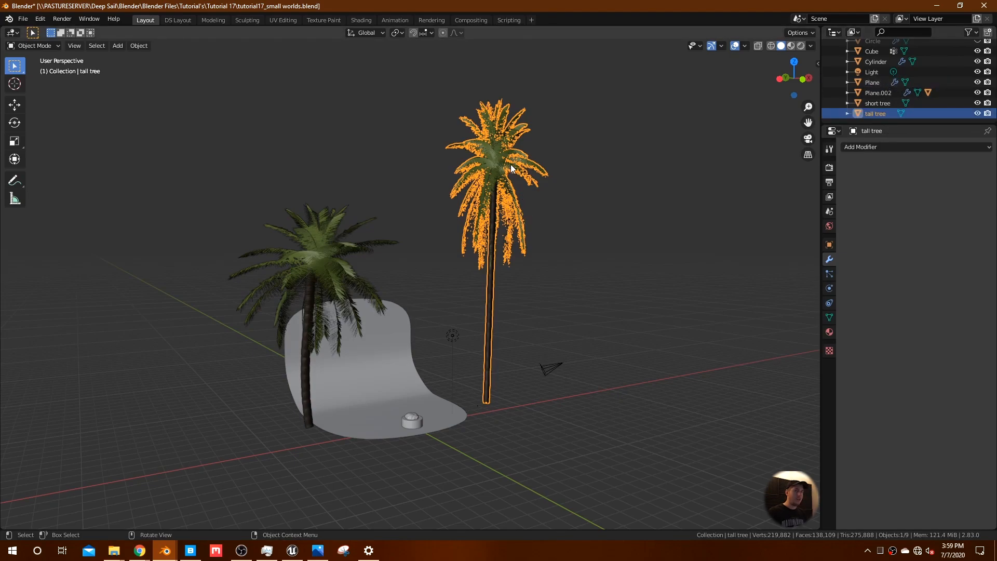
{"action": "key", "text": "s"}
{"action": "key", "text": "z"}
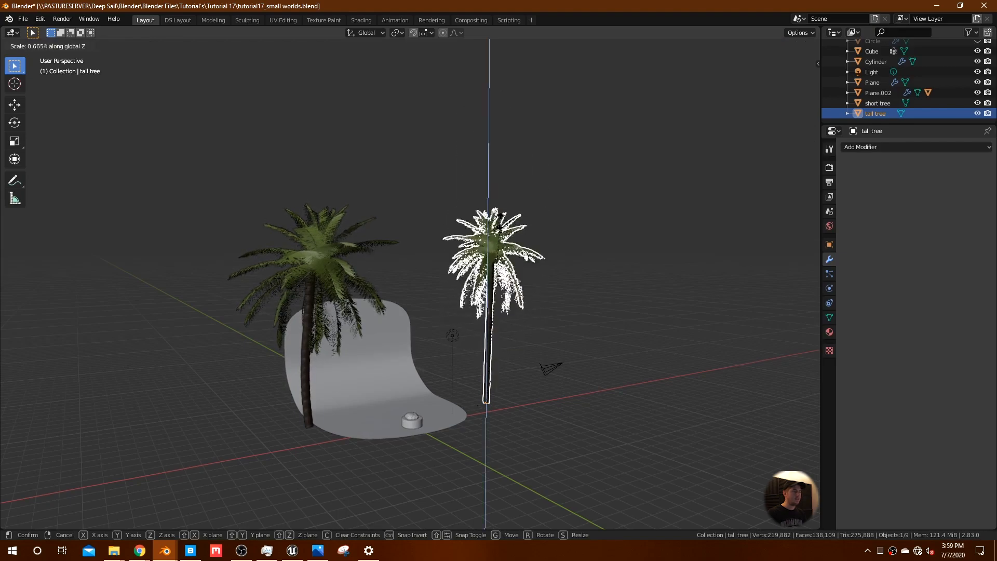
{"action": "left_click", "coordinate": [461, 250]}
{"action": "key", "text": "a"}
{"action": "key", "text": "alt+a"}
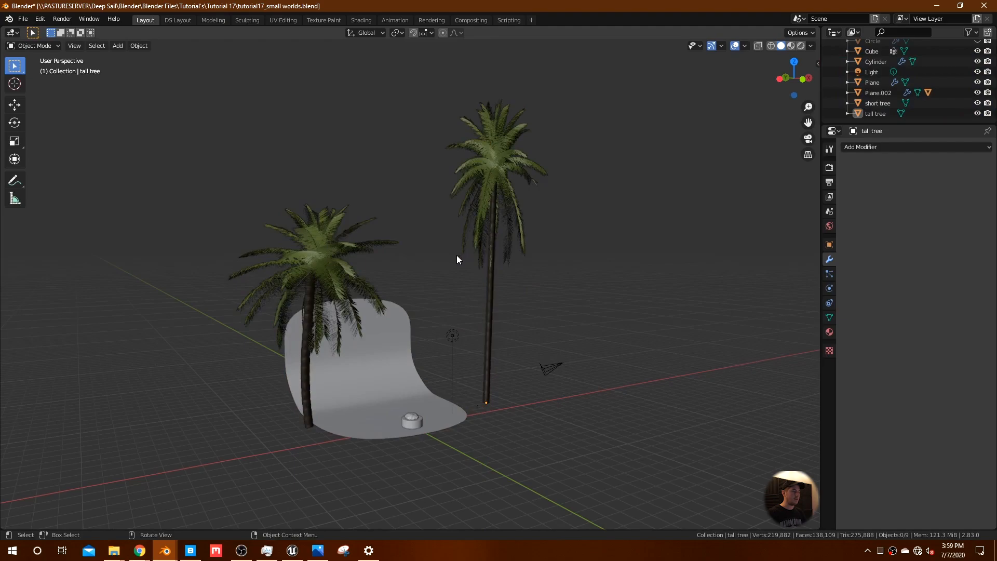
- Add a particle system of type Hair to the rock and enable its Advanced settings
{"action": "middle_click_drag", "start_coordinate": [457, 255], "coordinate": [400, 283]}
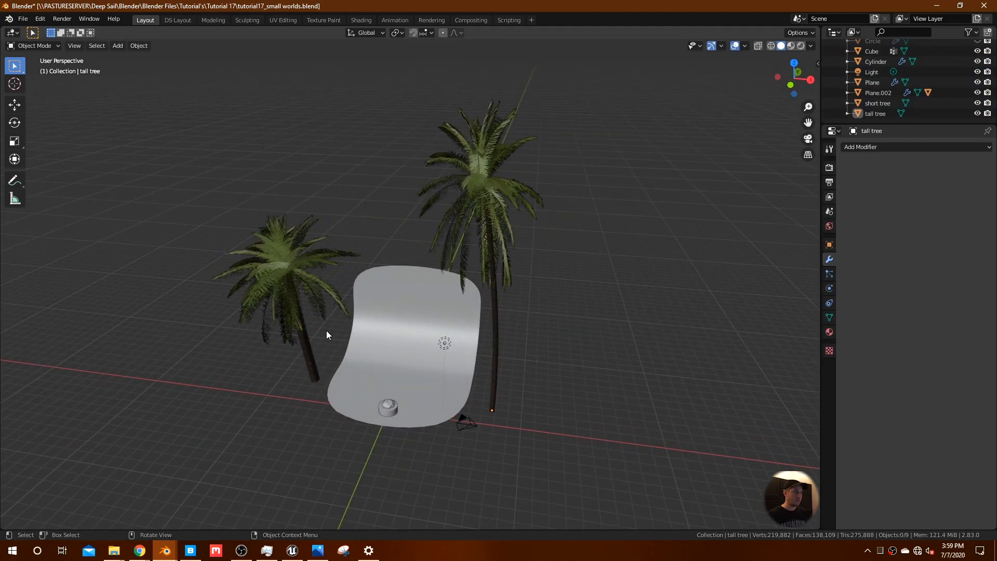
{"action": "left_click", "coordinate": [387, 407]}
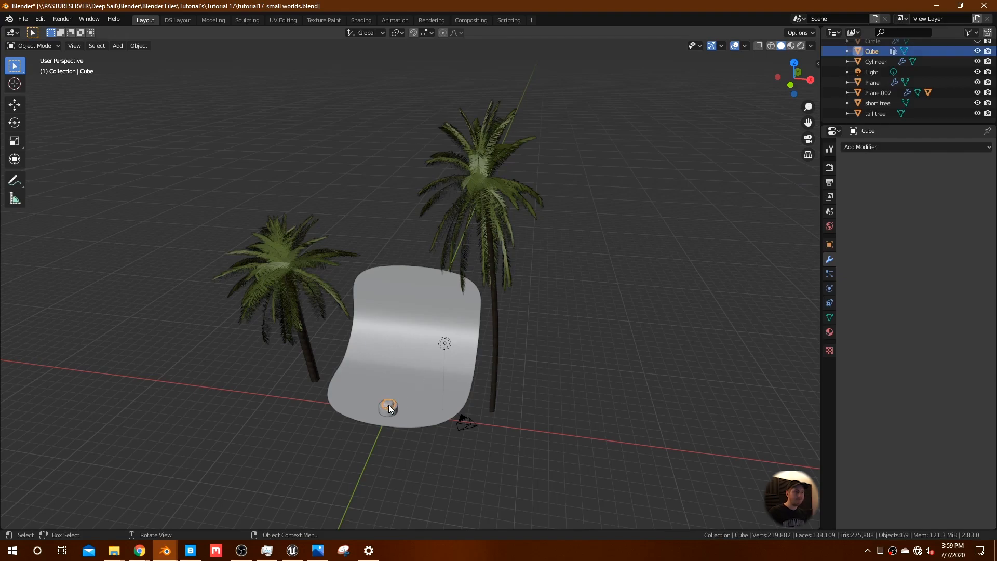
{"action": "key", "text": "KP_Decimal"}
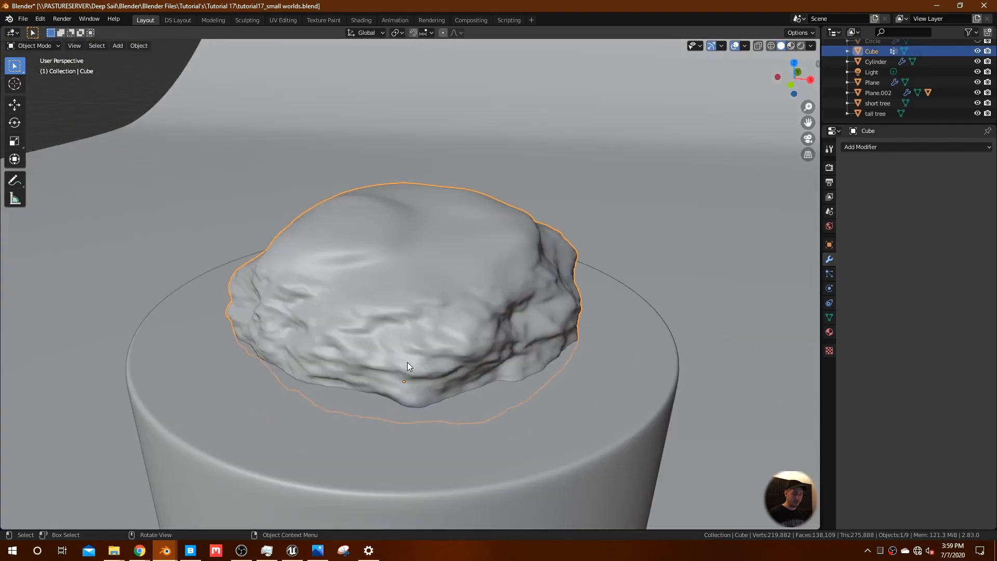
{"action": "middle_click_drag", "start_coordinate": [437, 354], "coordinate": [494, 341]}
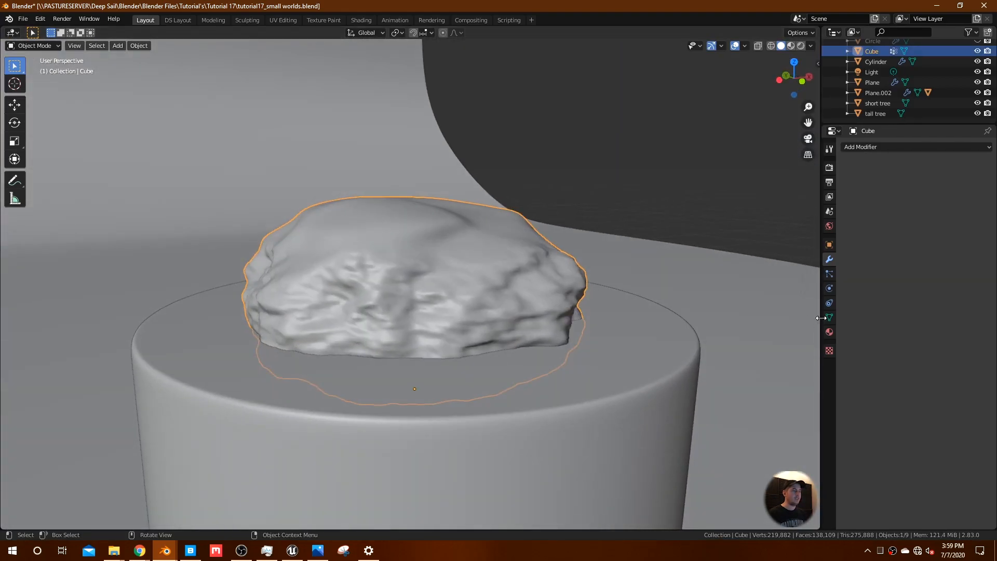
{"action": "left_click", "coordinate": [830, 274]}
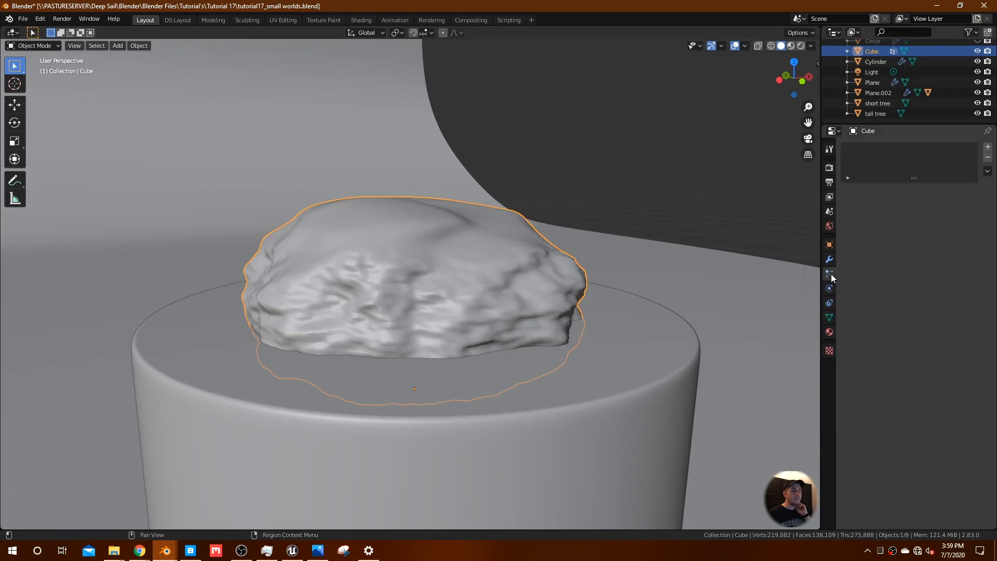
{"action": "left_click", "coordinate": [988, 147]}
{"action": "left_click", "coordinate": [934, 204]}
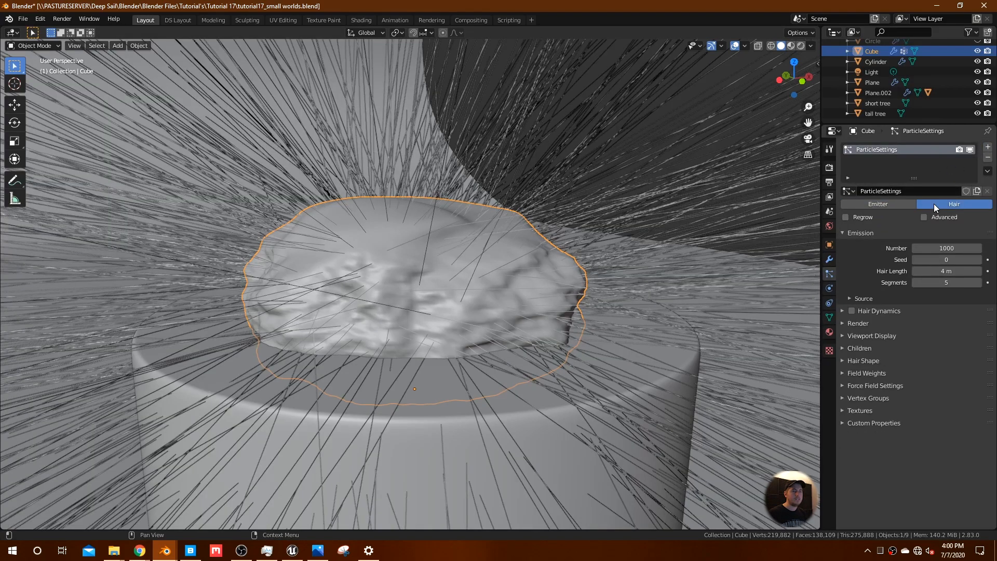
{"action": "scroll", "coordinate": [613, 272], "scroll_direction": "down", "scroll_amount": 2}
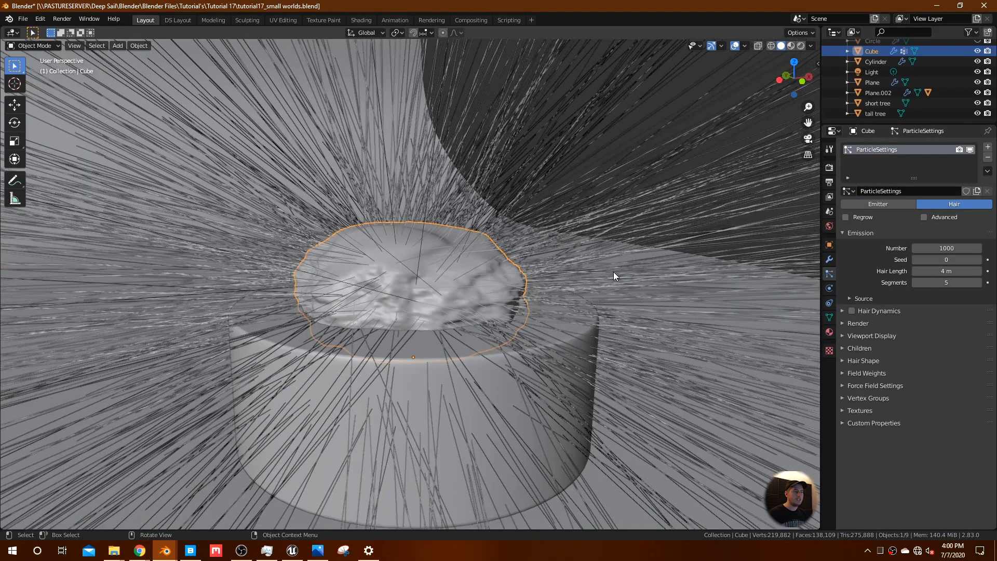
{"action": "left_click", "coordinate": [944, 218]}
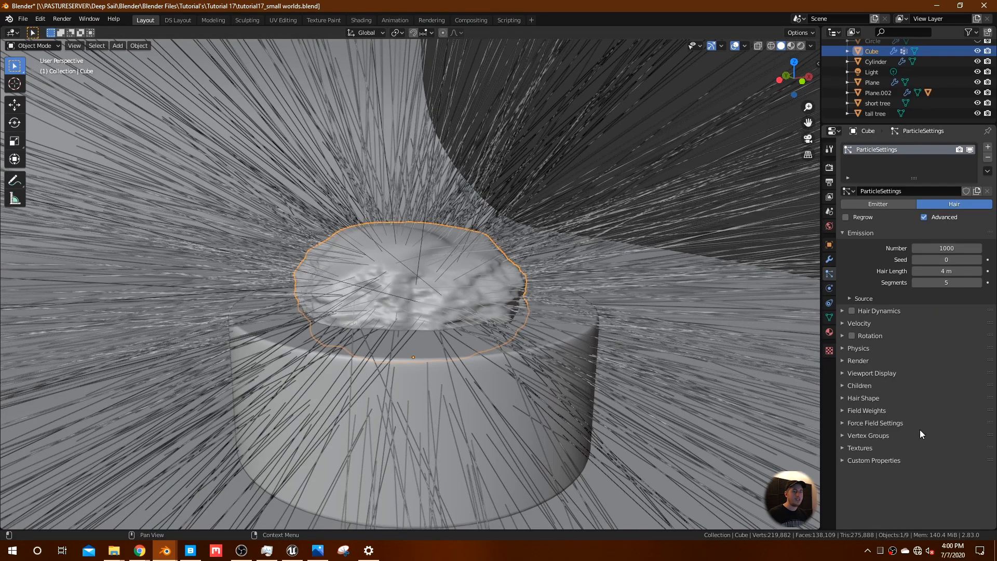
- Render the rock's hair particles as a Collection, using "palm trees" as the instance collection
{"action": "left_click", "coordinate": [879, 434]}
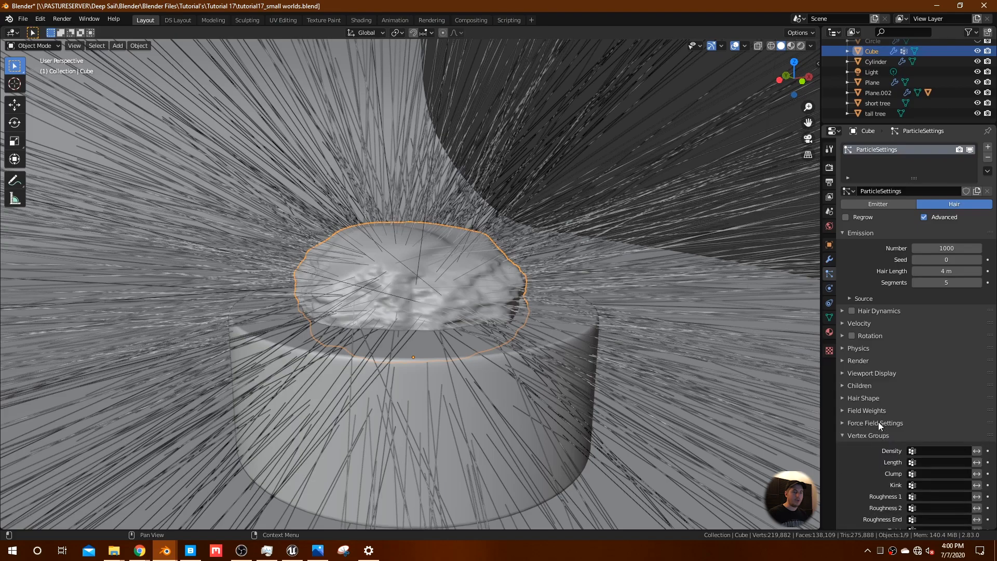
{"action": "left_click", "coordinate": [868, 360]}
{"action": "left_click", "coordinate": [868, 349]}
{"action": "left_click", "coordinate": [871, 324]}
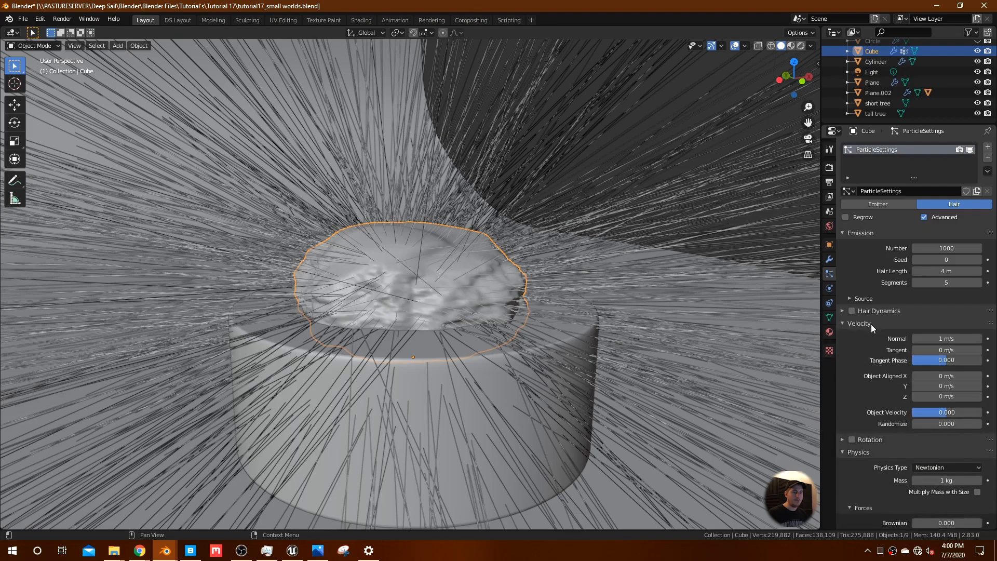
{"action": "scroll", "coordinate": [959, 471], "scroll_direction": "down", "scroll_amount": 12}
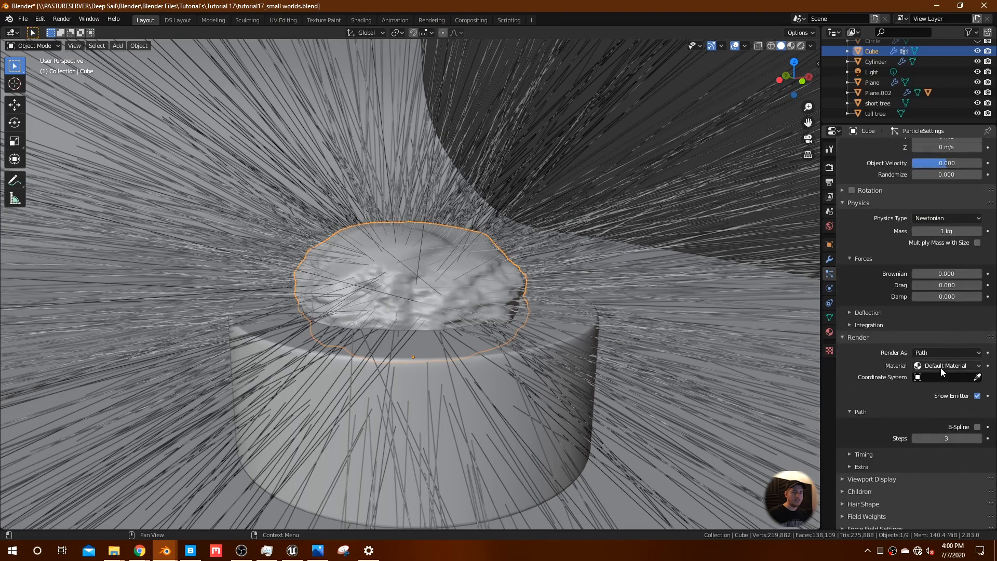
{"action": "left_click", "coordinate": [939, 353]}
{"action": "left_click", "coordinate": [937, 396]}
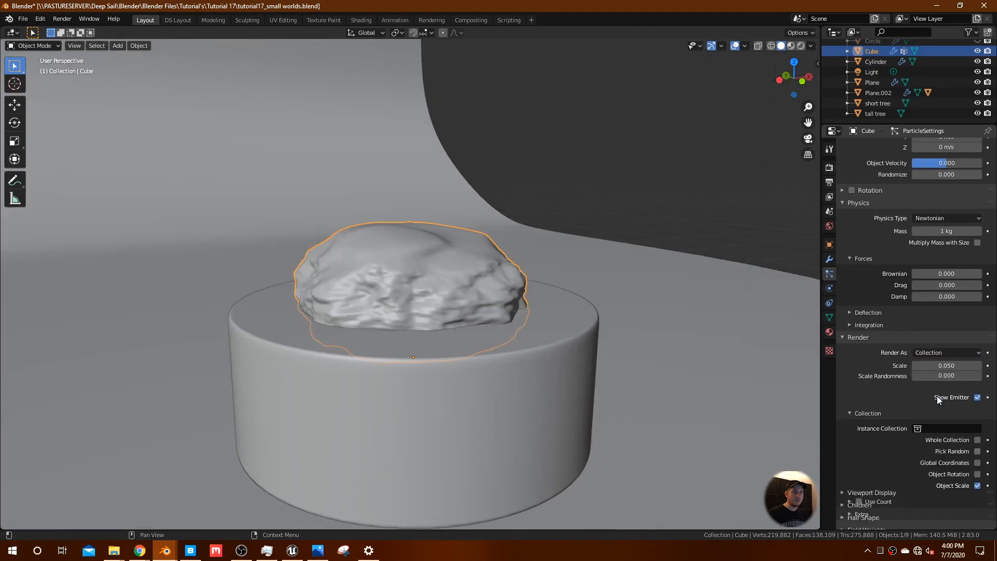
{"action": "left_click", "coordinate": [932, 429]}
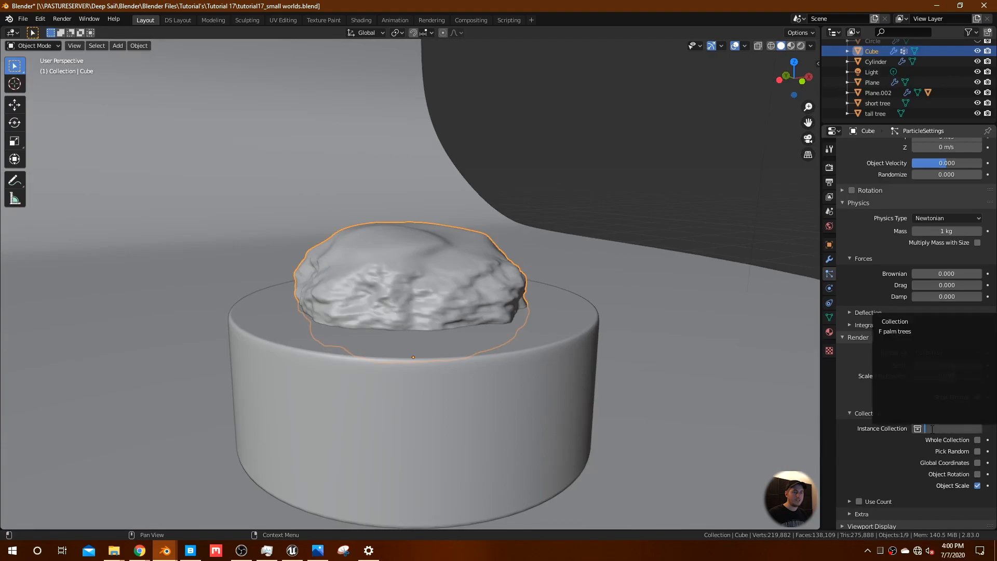
{"action": "left_click", "coordinate": [908, 332]}
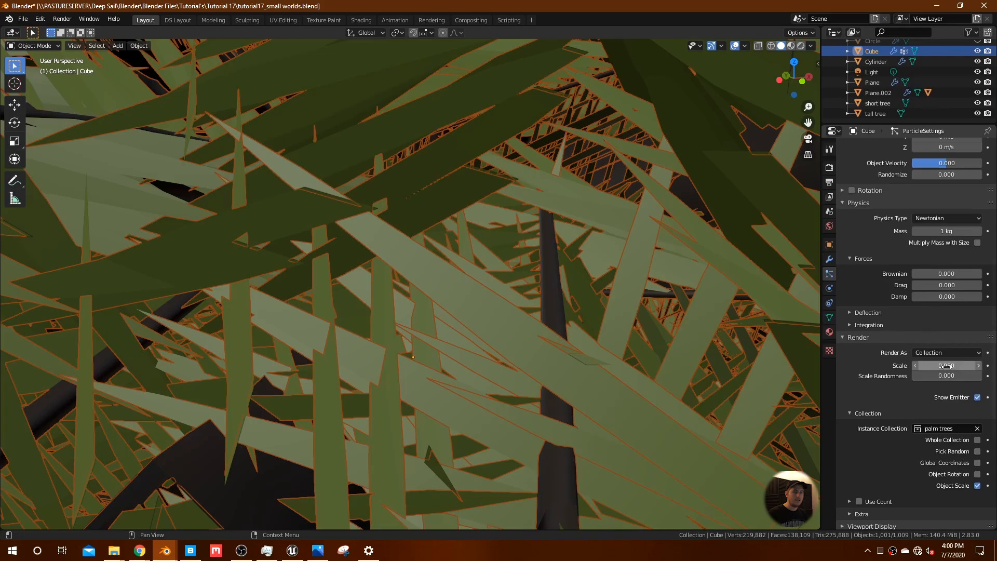
- Reduce the particles' Normal velocity to 0.039 m/s to shrink the palm trees on the rock
{"action": "scroll", "coordinate": [925, 184], "scroll_direction": "up", "scroll_amount": 4}
{"action": "left_click_drag", "start_coordinate": [946, 172], "coordinate": [898, 172]}
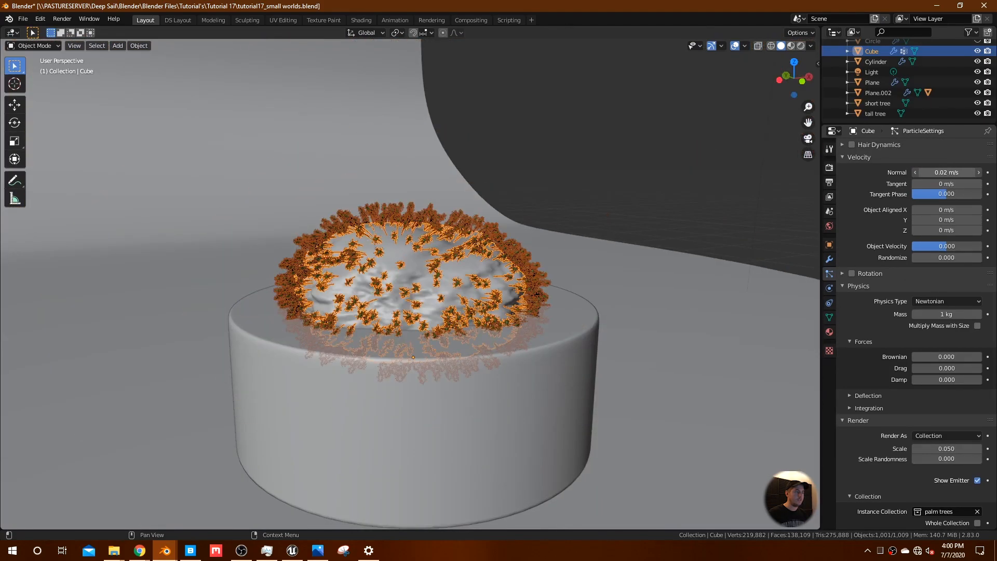
{"action": "mouse_move", "coordinate": [899, 172]}
{"action": "left_mouse_down"}
{"action": "mouse_move", "coordinate": [911, 172]}
{"action": "mouse_move", "coordinate": [902, 172]}
{"action": "left_mouse_up"}
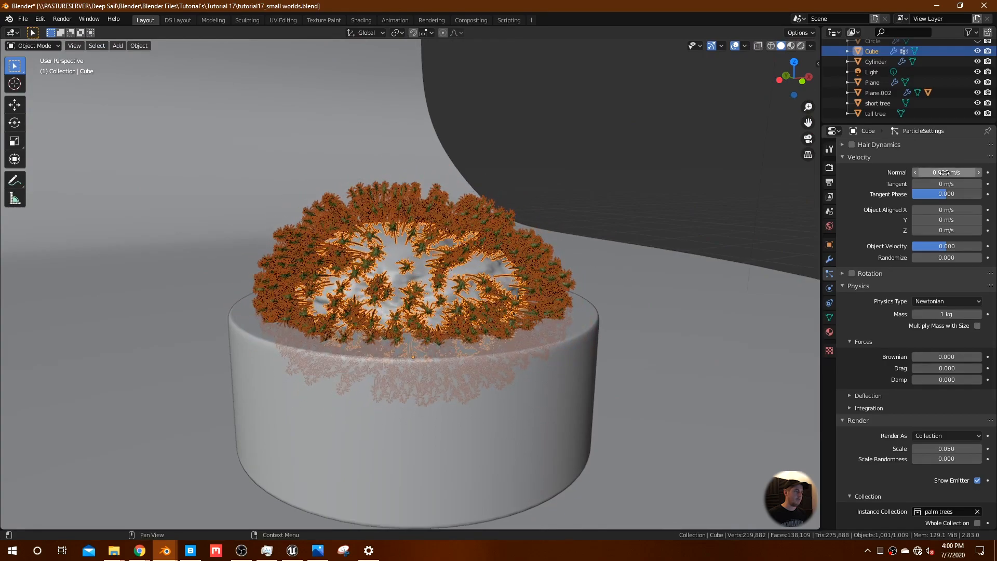
{"action": "mouse_move", "coordinate": [472, 298]}
{"action": "middle_mouse_down"}
{"action": "mouse_move", "coordinate": [488, 294]}
{"action": "mouse_move", "coordinate": [472, 295]}
{"action": "middle_mouse_up"}
{"action": "scroll", "coordinate": [488, 295], "scroll_direction": "up", "scroll_amount": 2}
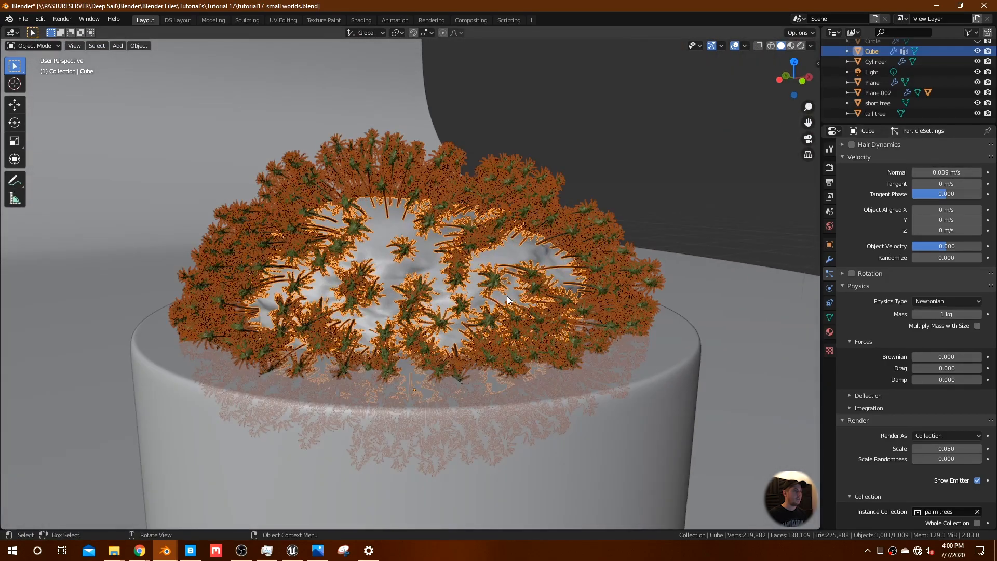
- Set the number of emitted palm tree particles to 300
{"action": "scroll", "coordinate": [947, 327], "scroll_direction": "up", "scroll_amount": 7}
{"action": "left_click", "coordinate": [944, 248]}
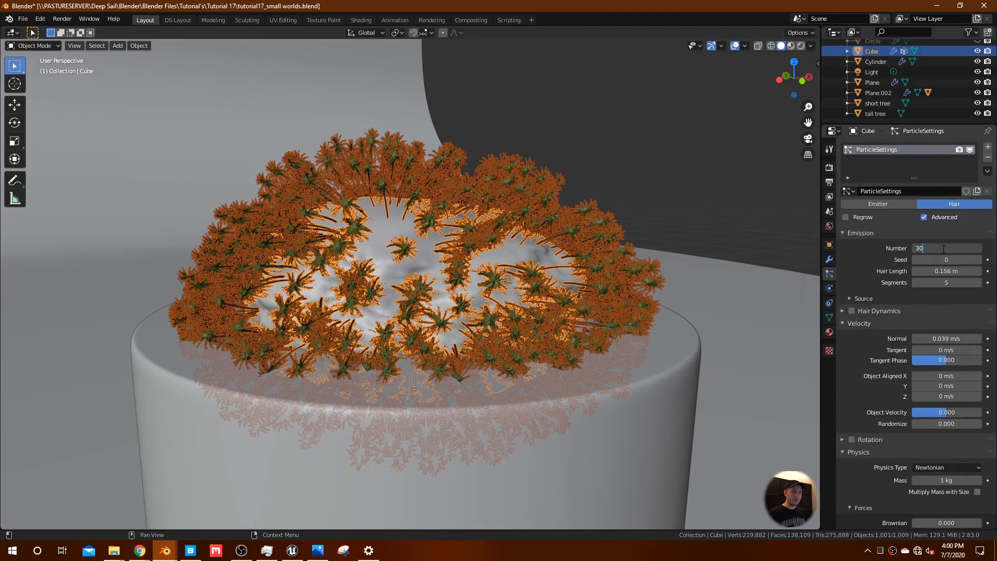
{"action": "key", "text": "Return"}
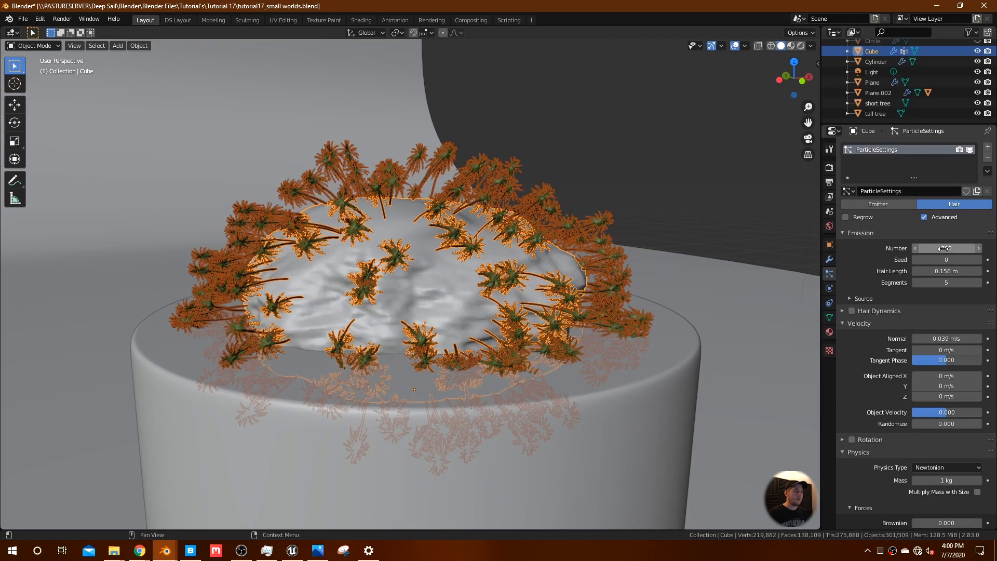
- Assign the vertex group "Group" as the particle Density, restricting palm trees to the painted area
{"action": "scroll", "coordinate": [951, 481], "scroll_direction": "down", "scroll_amount": 5}
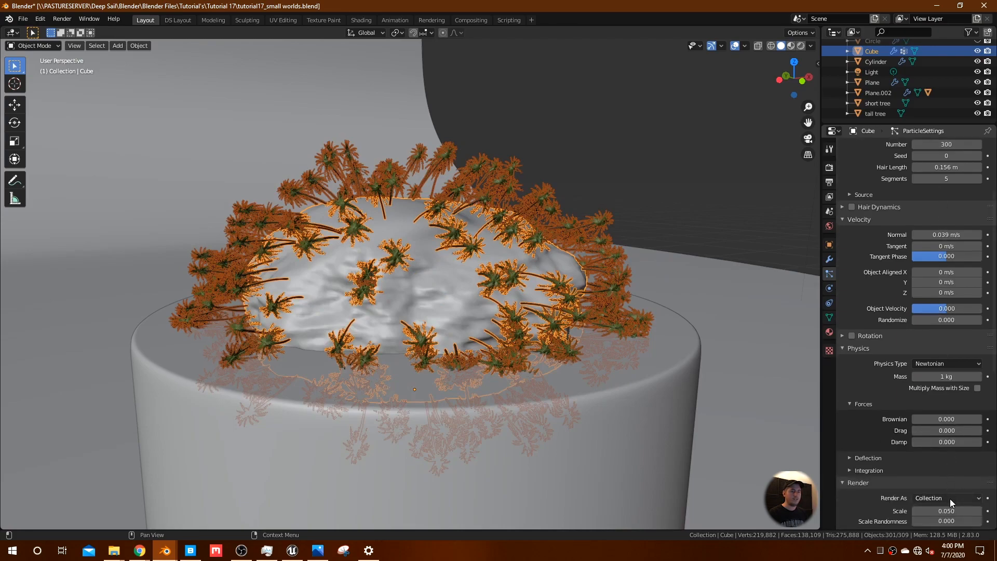
{"action": "scroll", "coordinate": [949, 499], "scroll_direction": "down", "scroll_amount": 10}
{"action": "scroll", "coordinate": [948, 500], "scroll_direction": "down", "scroll_amount": 1}
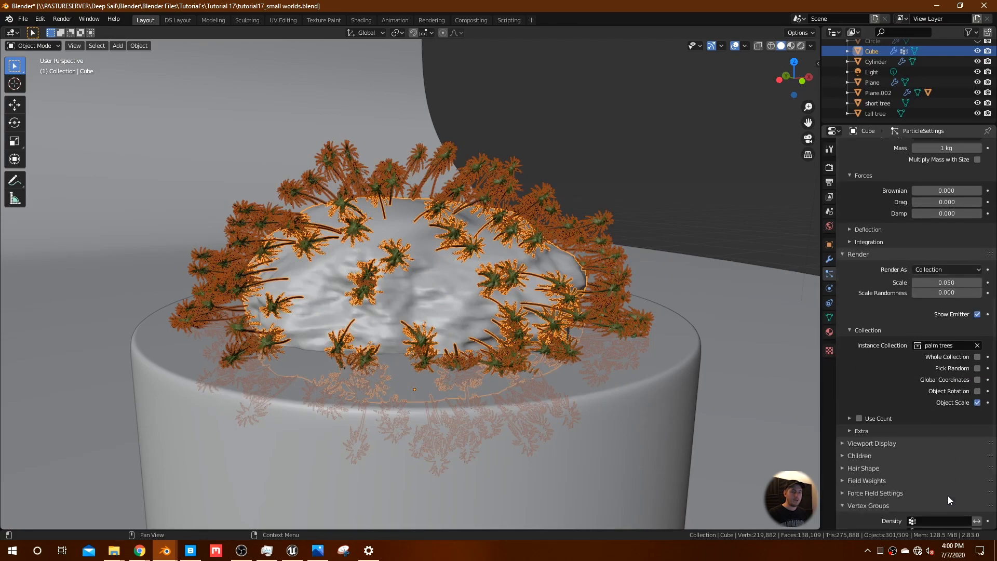
{"action": "left_click", "coordinate": [926, 519]}
{"action": "left_click", "coordinate": [903, 414]}
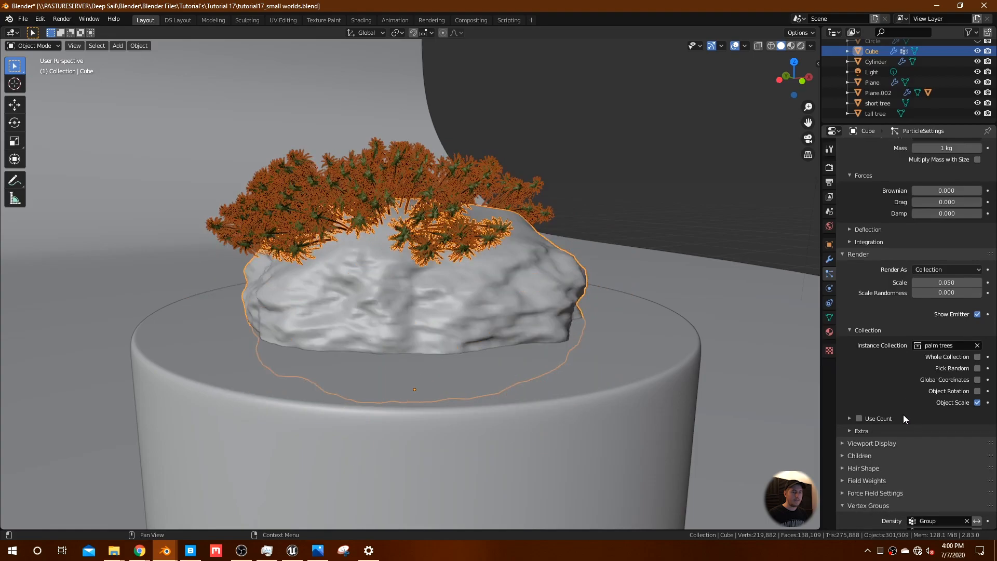
- Set the particles' Object Aligned Z velocity to 0.04 m/s so the palm trees grow more upright
{"action": "scroll", "coordinate": [920, 396], "scroll_direction": "up", "scroll_amount": 12}
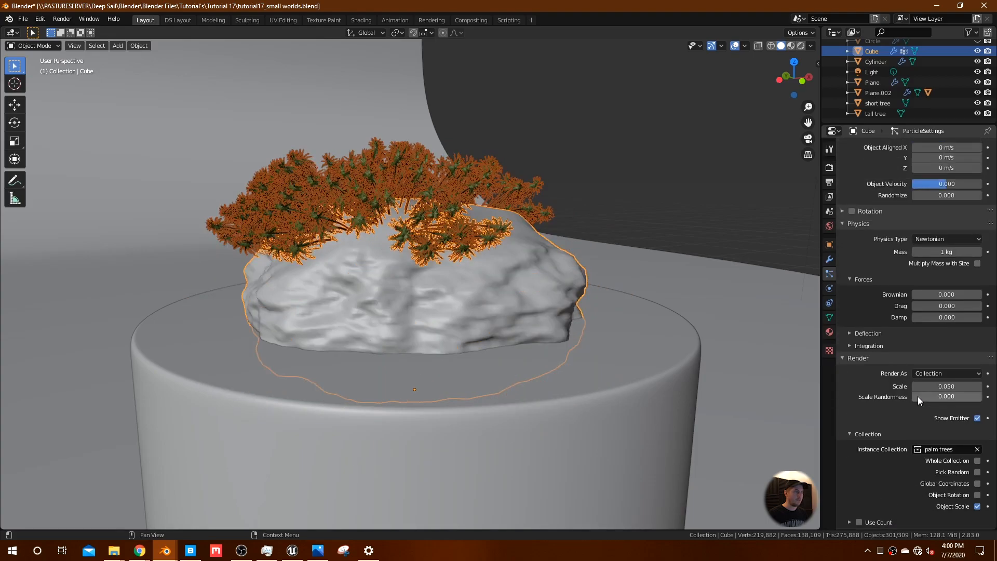
{"action": "scroll", "coordinate": [917, 395], "scroll_direction": "up", "scroll_amount": 4}
{"action": "middle_click_drag", "start_coordinate": [577, 220], "coordinate": [513, 221]}
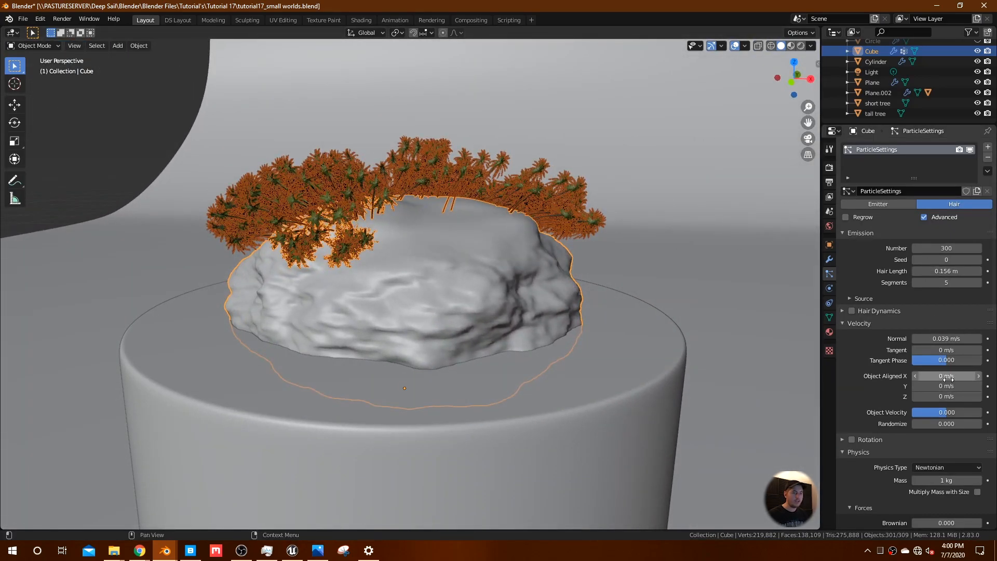
{"action": "left_click_drag", "start_coordinate": [946, 398], "coordinate": [966, 397]}
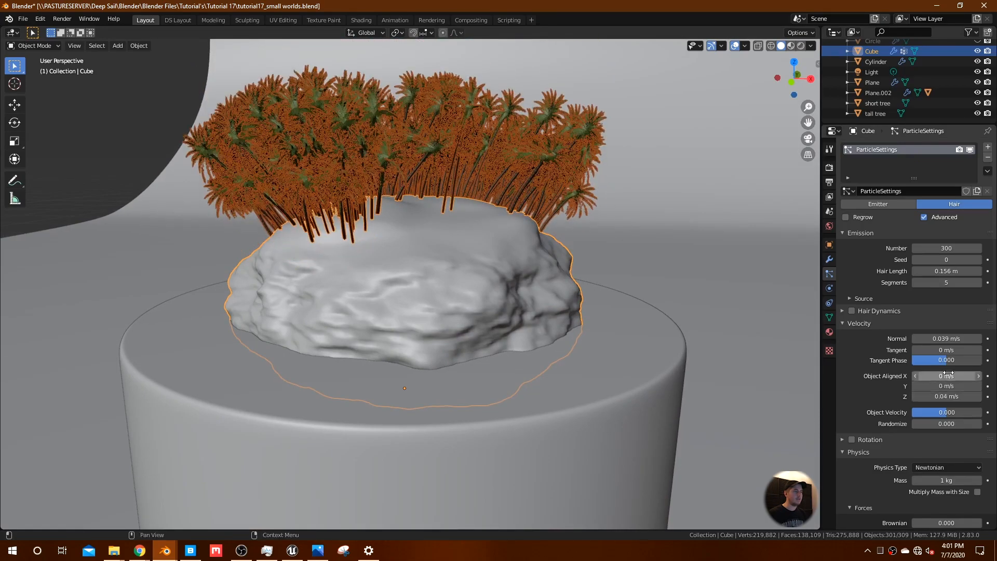
- Set the particles' Normal velocity to 0.025 m/s and deselect the rock to check the palm grove
{"action": "left_click_drag", "start_coordinate": [943, 338], "coordinate": [921, 338]}
{"action": "middle_click_drag", "start_coordinate": [617, 338], "coordinate": [653, 373], "text": "shift"}
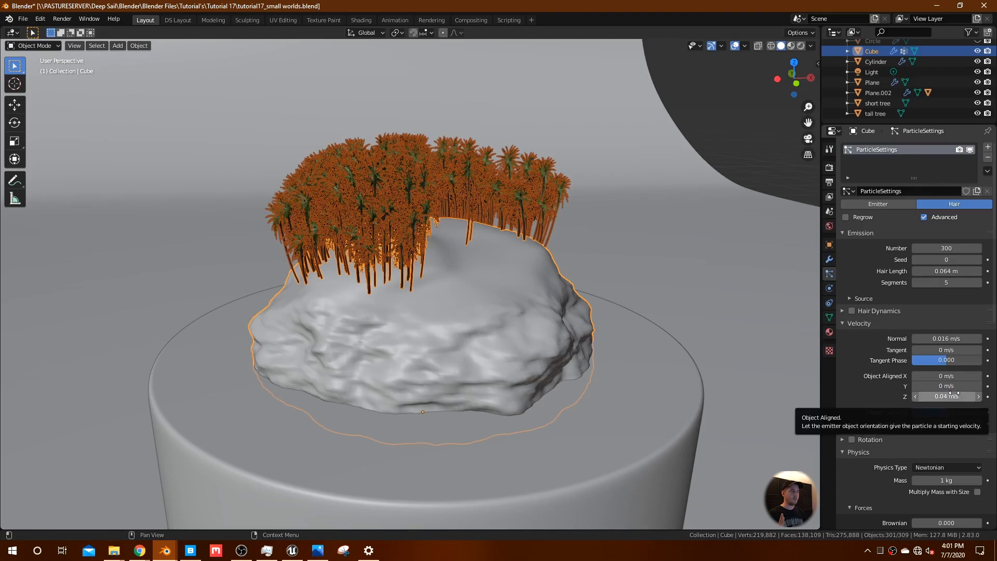
{"action": "left_click_drag", "start_coordinate": [948, 338], "coordinate": [968, 338]}
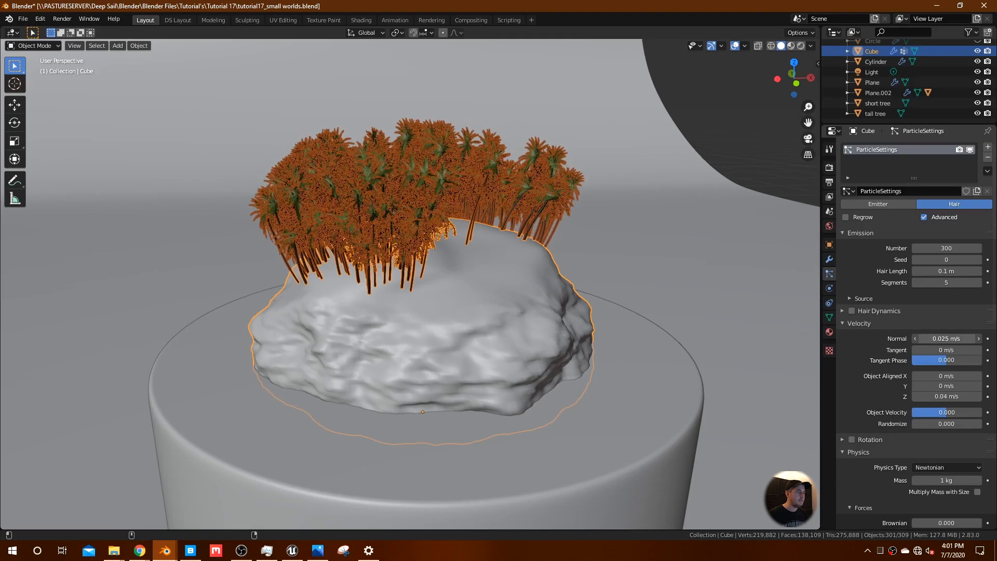
{"action": "key", "text": "alt+a"}
{"action": "mouse_move", "coordinate": [497, 287]}
{"action": "middle_mouse_down"}
{"action": "mouse_move", "coordinate": [438, 291]}
{"action": "mouse_move", "coordinate": [481, 317]}
{"action": "mouse_move", "coordinate": [481, 339]}
{"action": "mouse_move", "coordinate": [486, 281]}
{"action": "middle_mouse_up"}
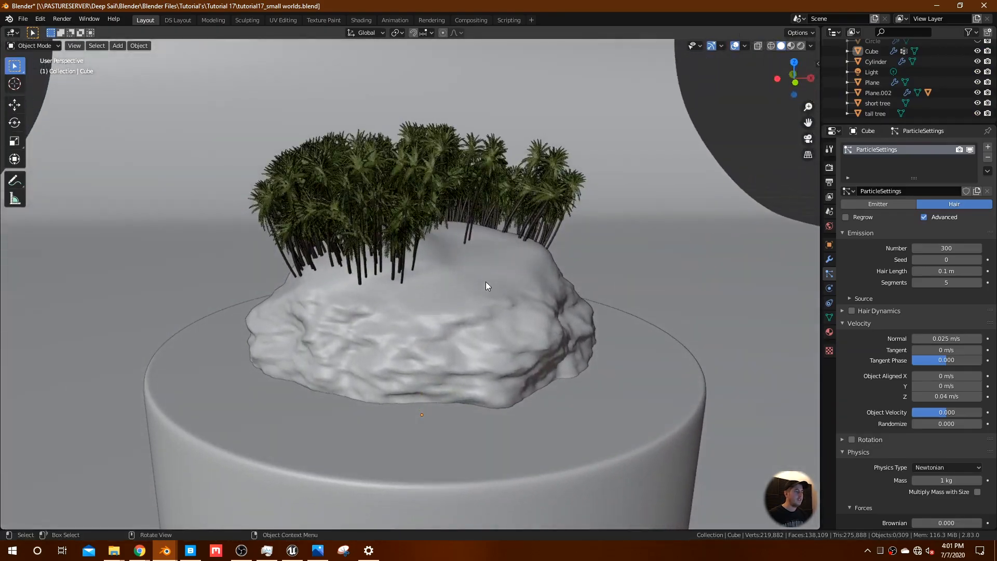
{"action": "scroll", "coordinate": [486, 284], "scroll_direction": "down", "scroll_amount": 5}
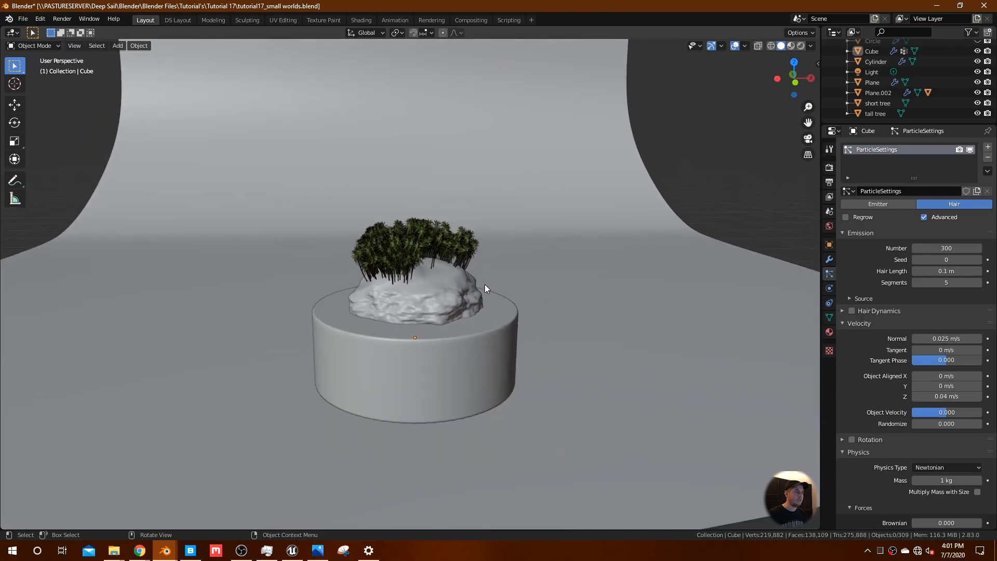
{"action": "scroll", "coordinate": [525, 297], "scroll_direction": "up", "scroll_amount": 8}
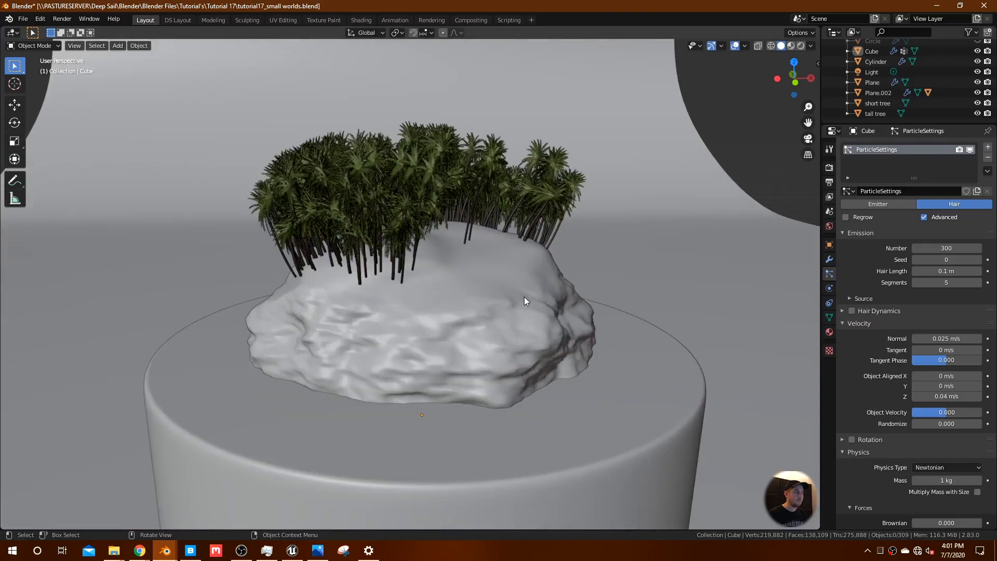
- Select the rock and set its particle Seed to 1 to vary the palm tree distribution
{"action": "middle_click_drag", "start_coordinate": [525, 297], "coordinate": [508, 327]}
{"action": "key", "text": "a"}
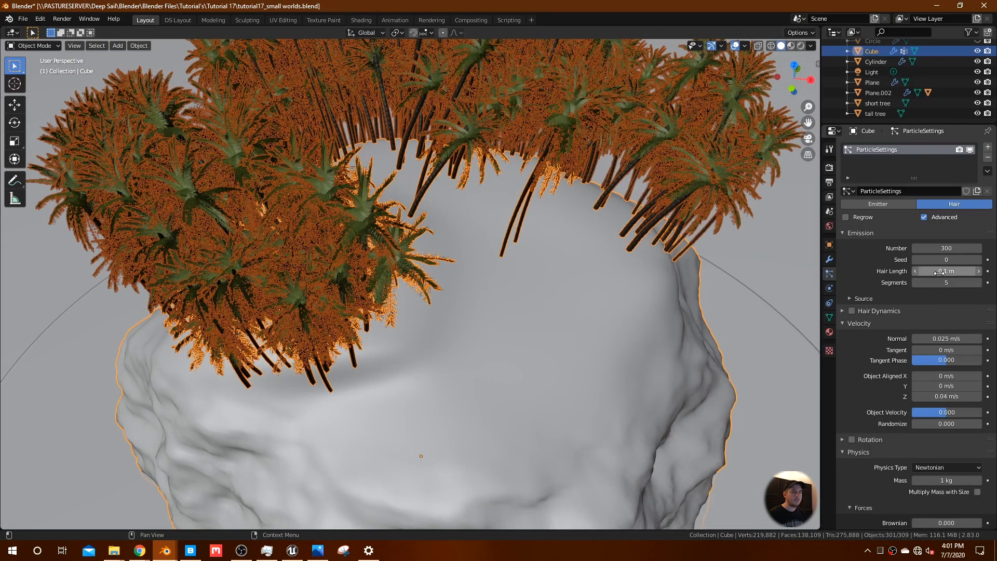
{"action": "left_click", "coordinate": [978, 260]}
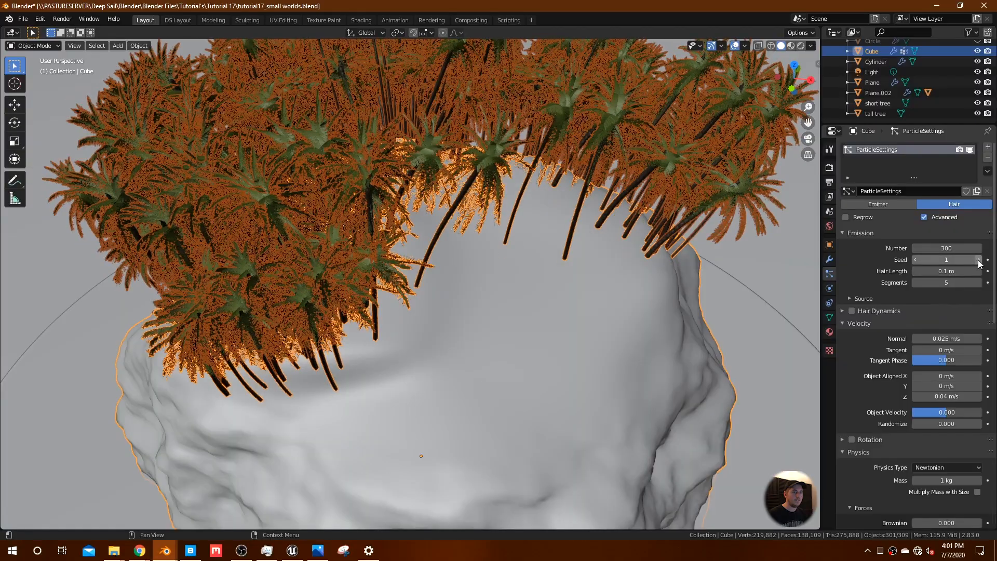
{"action": "middle_click_drag", "start_coordinate": [631, 292], "coordinate": [571, 332]}
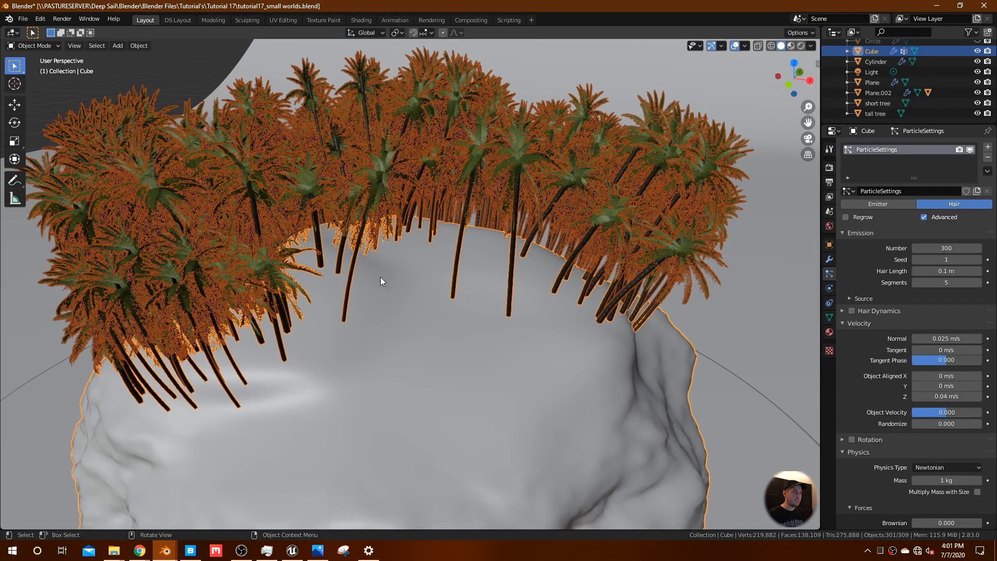
{"action": "middle_click_drag", "start_coordinate": [464, 294], "coordinate": [475, 302]}
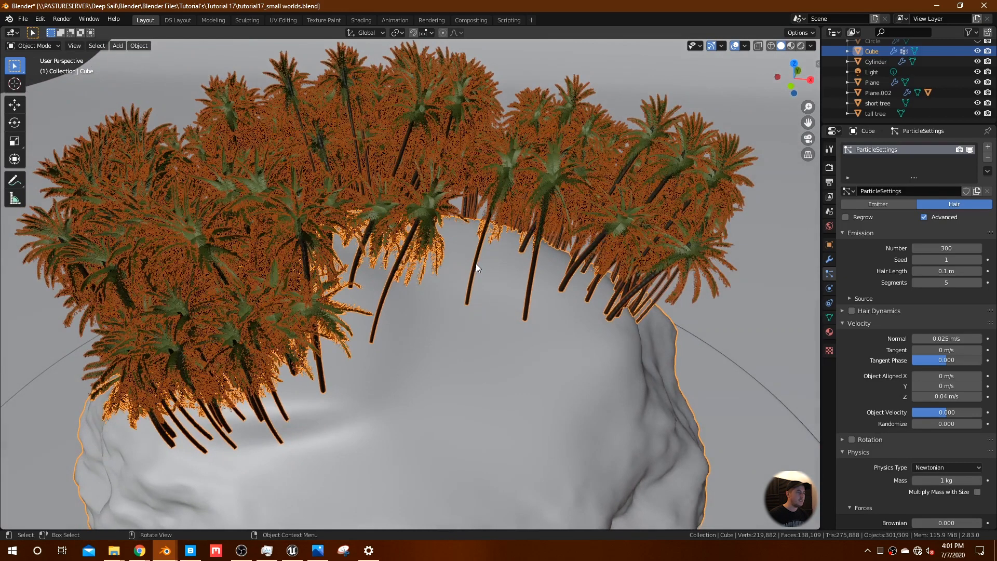
{"action": "scroll", "coordinate": [482, 287], "scroll_direction": "up", "scroll_amount": 3}
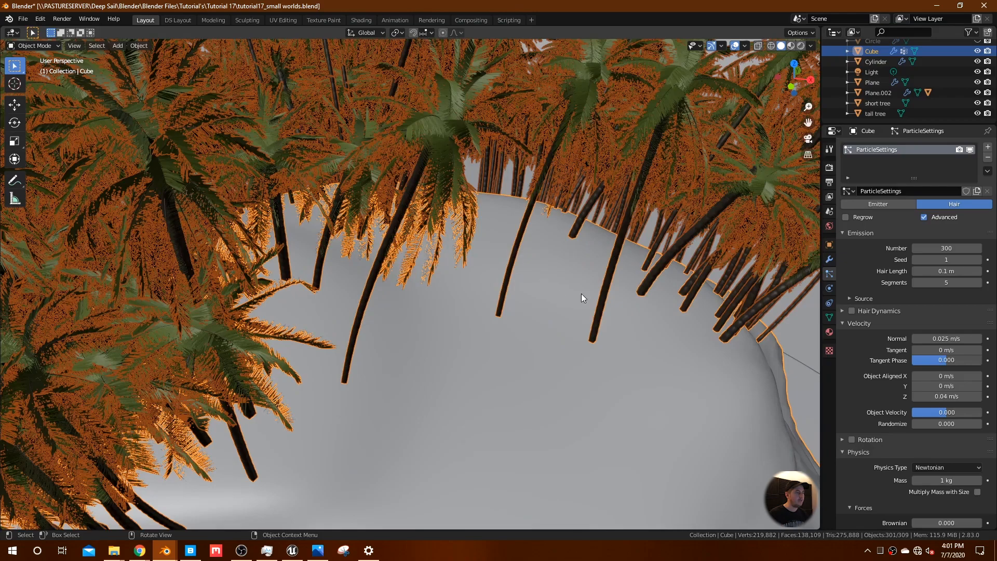
- Select the small hammock beside the backdrop and move it about -5.37 m along X onto the rock
{"action": "scroll", "coordinate": [522, 268], "scroll_direction": "down", "scroll_amount": 15}
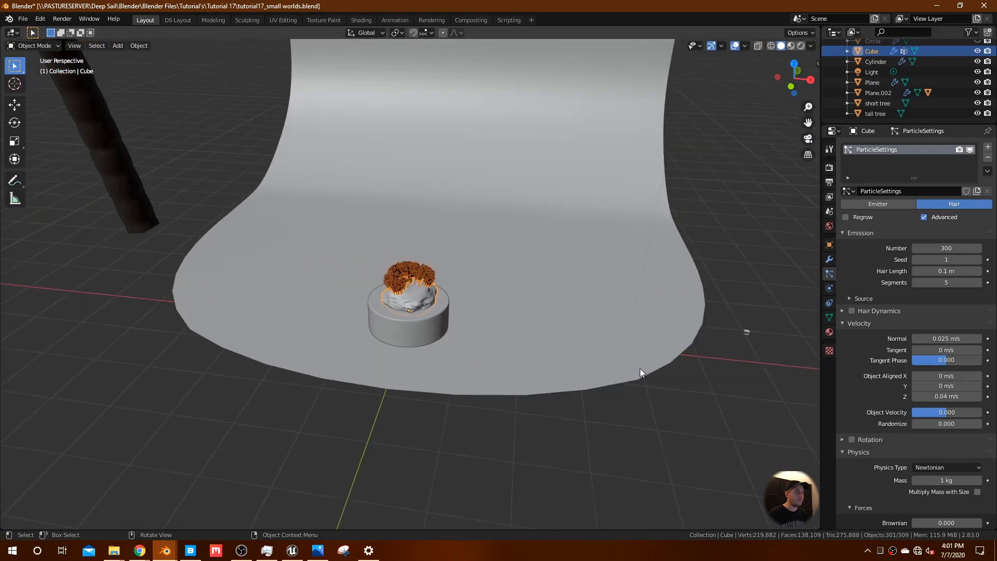
{"action": "left_click", "coordinate": [682, 332]}
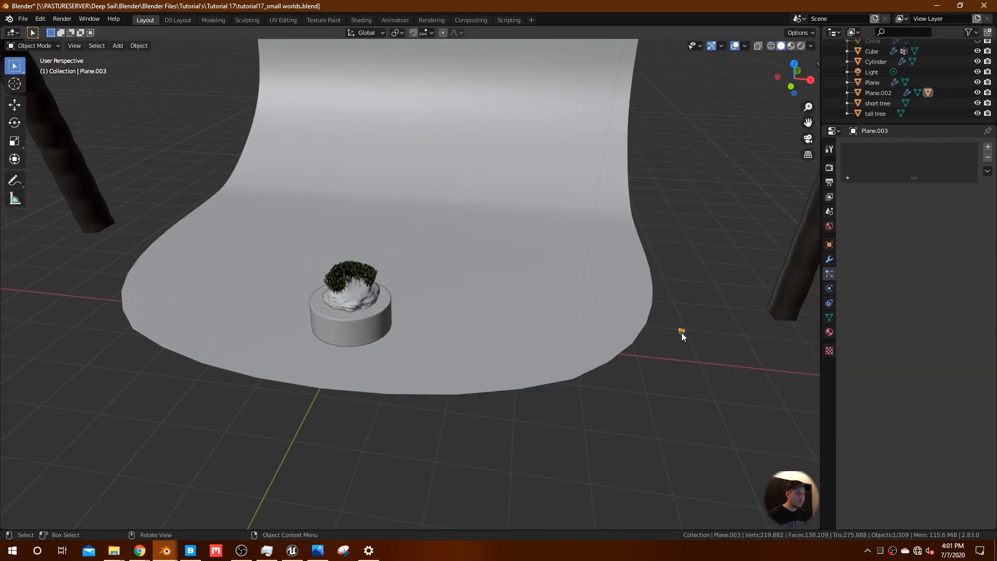
{"action": "left_click", "coordinate": [681, 333]}
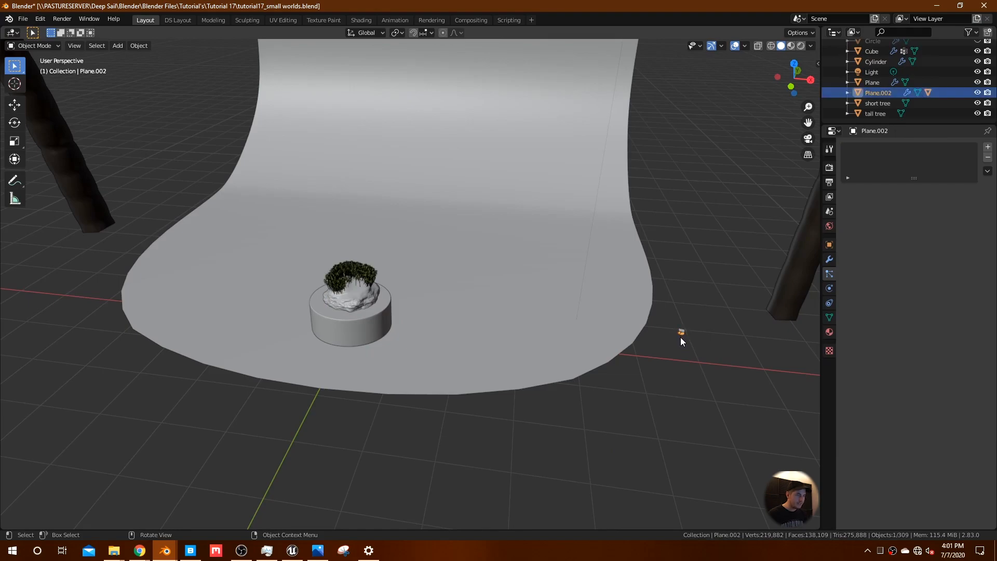
{"action": "key", "text": "g"}
{"action": "key", "text": "x"}
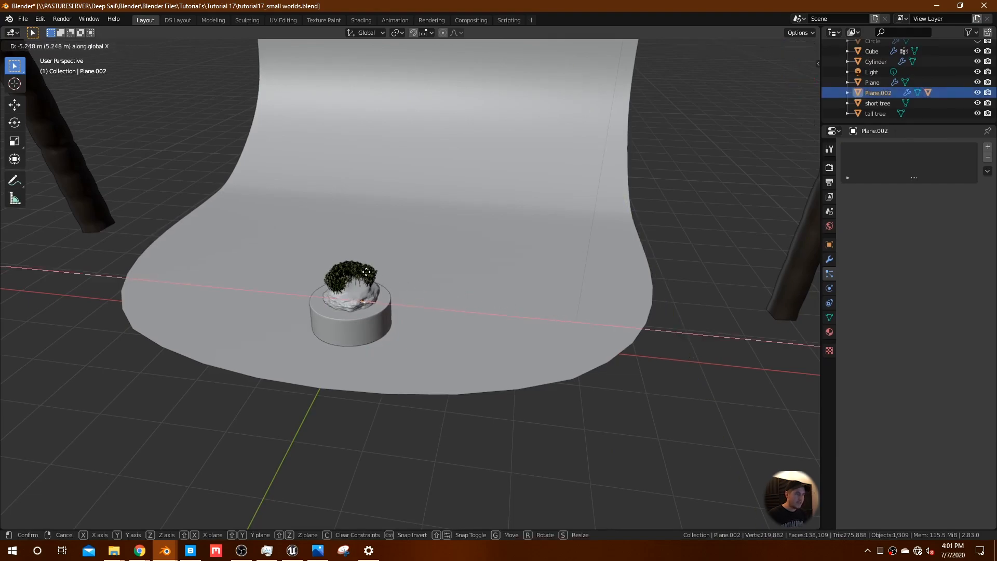
{"action": "left_click", "coordinate": [361, 268]}
- Move the hammock among the palms, raise it about 0.246 m along Z to hang between two trunks, and display its modifier settings
{"action": "key", "text": "KP_7"}
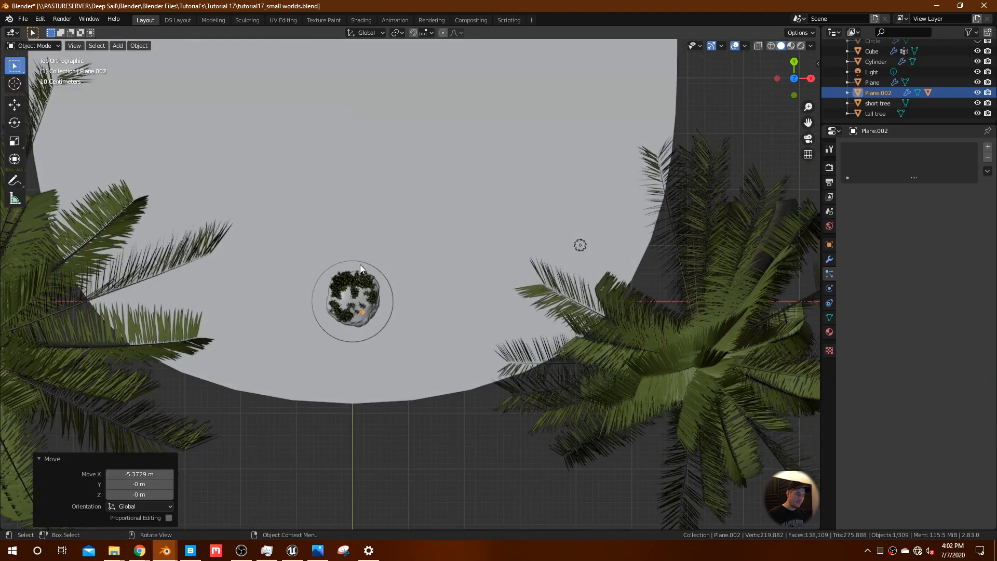
{"action": "scroll", "coordinate": [360, 263], "scroll_direction": "up", "scroll_amount": 9}
{"action": "middle_click_drag", "start_coordinate": [346, 375], "coordinate": [606, 329], "text": "shift"}
{"action": "scroll", "coordinate": [523, 410], "scroll_direction": "up", "scroll_amount": 4}
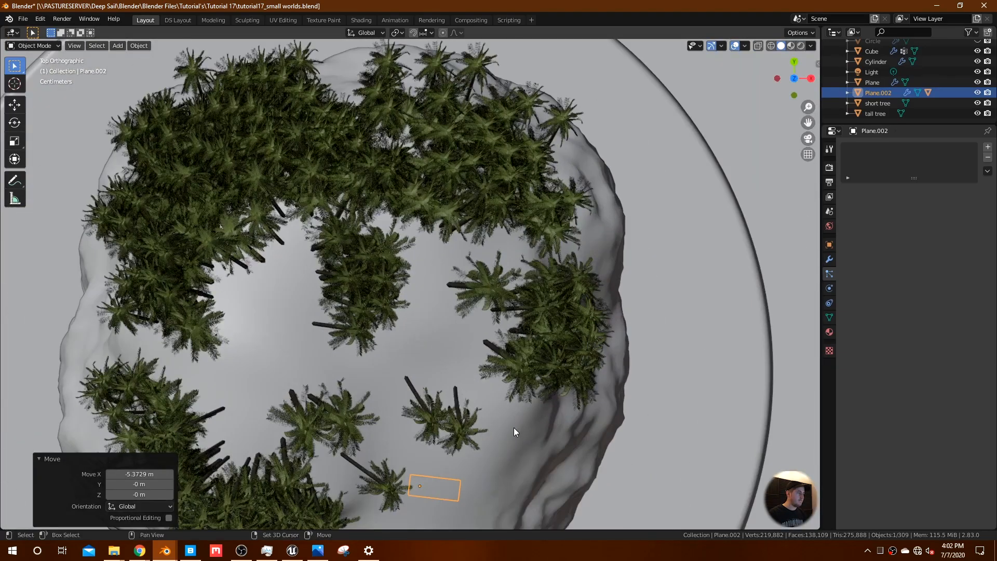
{"action": "key", "text": "g"}
{"action": "key", "text": "z"}
{"action": "key", "text": "KP_1"}
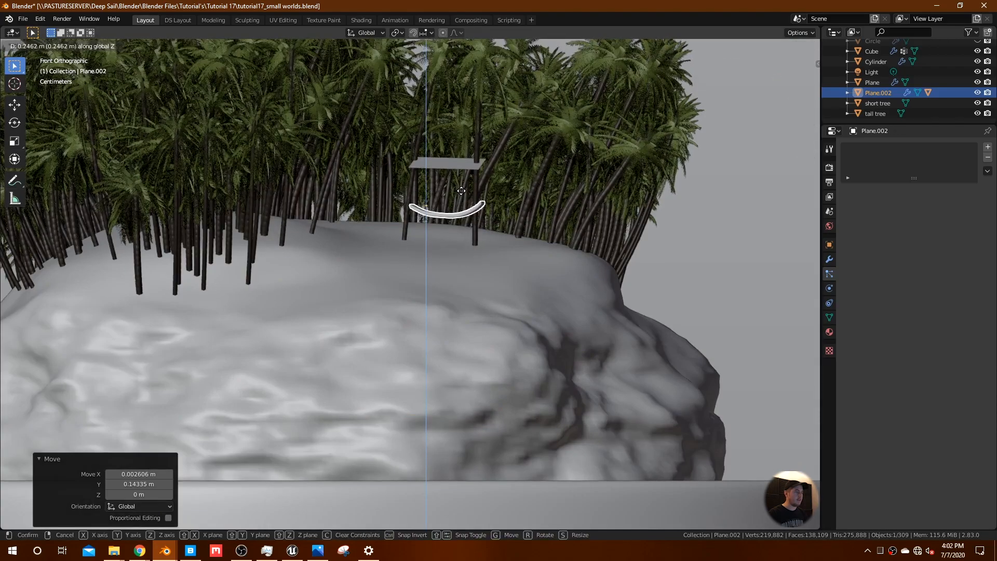
{"action": "left_click", "coordinate": [491, 257]}
{"action": "scroll", "coordinate": [492, 258], "scroll_direction": "up", "scroll_amount": 4}
{"action": "middle_click_drag", "start_coordinate": [493, 263], "coordinate": [507, 304]}
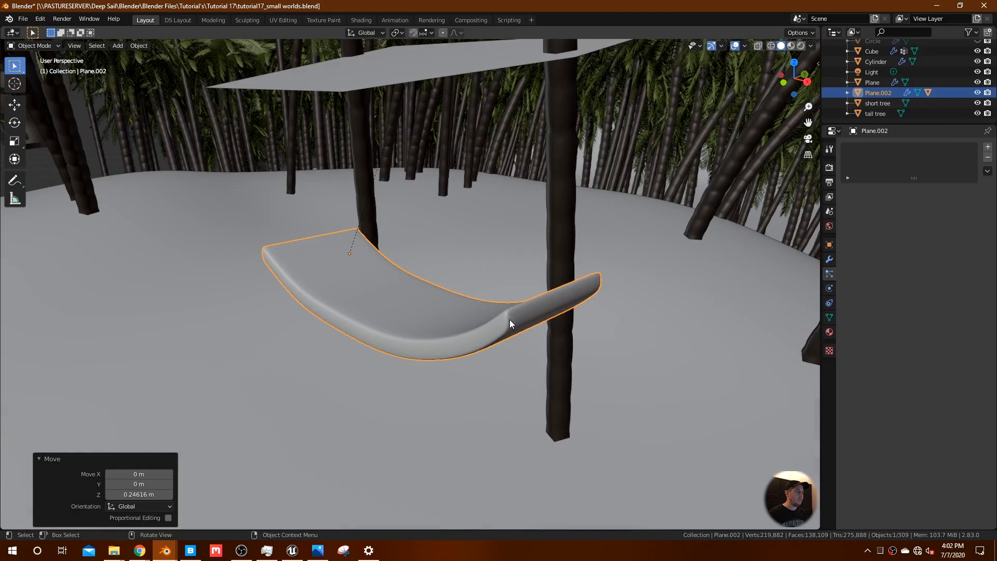
{"action": "left_click", "coordinate": [829, 259]}
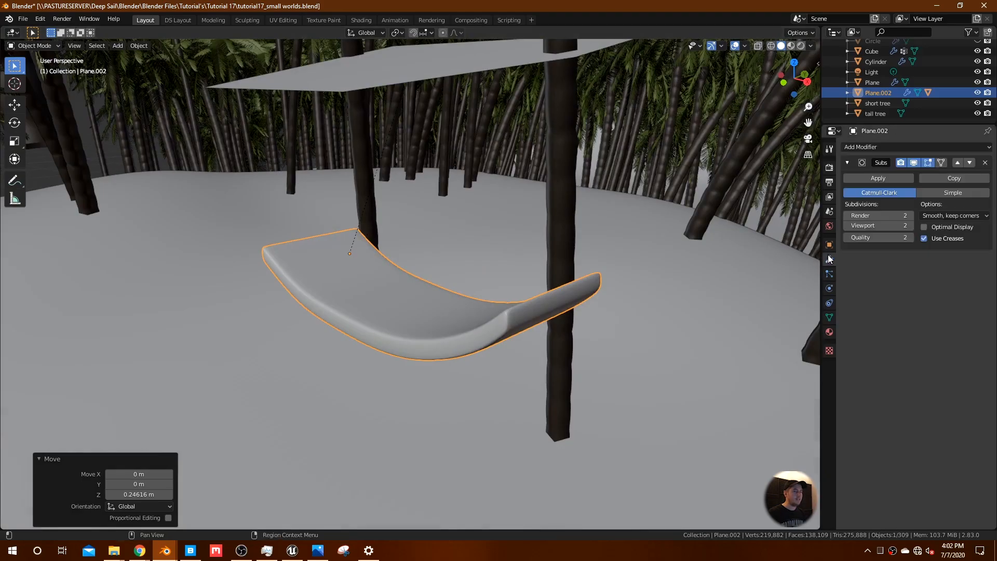
{"action": "middle_click_drag", "start_coordinate": [603, 282], "coordinate": [567, 322]}
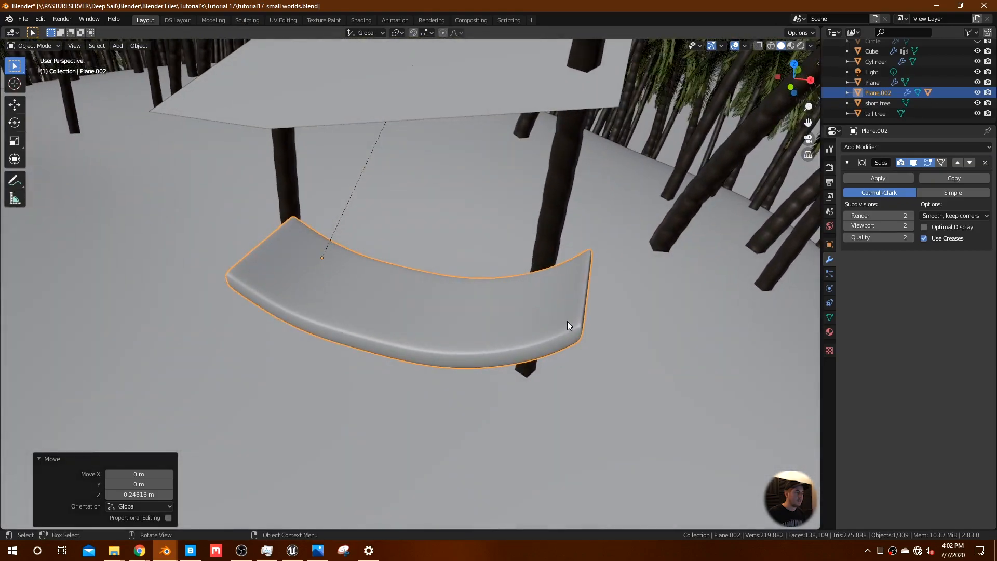
- Rotate and reposition the hammock as seen from above to line it up with the two palm trunks
{"action": "key", "text": "KP_7"}
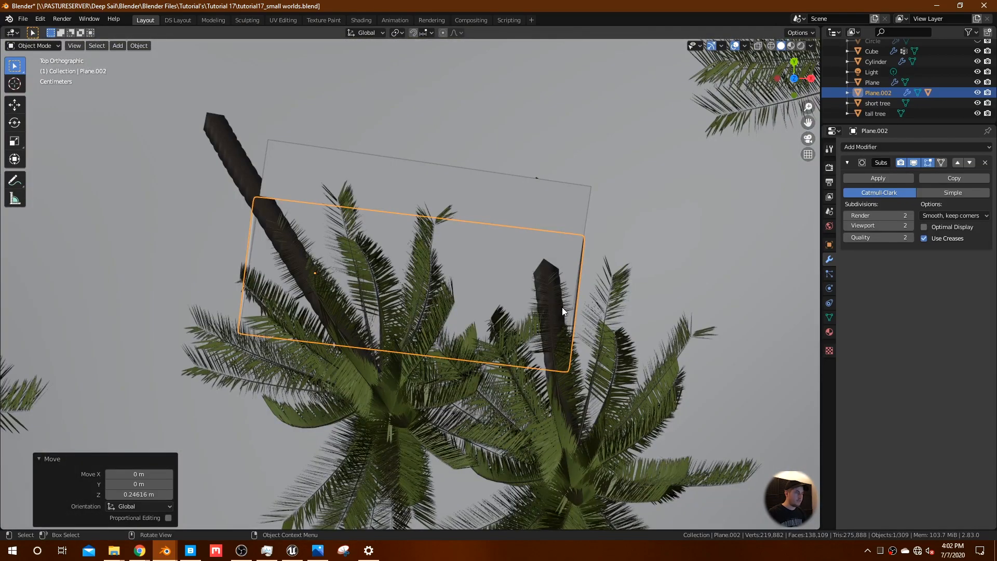
{"action": "key", "text": "r"}
{"action": "left_click", "coordinate": [537, 347]}
{"action": "key", "text": "g"}
{"action": "left_click", "coordinate": [527, 298]}
{"action": "key", "text": "r"}
{"action": "left_click", "coordinate": [526, 319]}
- Adjust the hammock's height in front view and scale it down to fit the gap between the two trunks
{"action": "key", "text": "KP_1"}
{"action": "key", "text": "g"}
{"action": "key", "text": "z"}
{"action": "left_click", "coordinate": [519, 306]}
{"action": "key", "text": "s"}
{"action": "left_click", "coordinate": [526, 292]}
{"action": "key", "text": "g"}
{"action": "left_click", "coordinate": [535, 299]}
{"action": "middle_click_drag", "start_coordinate": [535, 299], "coordinate": [550, 320]}
- Fine-tune the hammock's rotation and position from above and in front so both ends meet the palm trunks
{"action": "key", "text": "KP_7"}
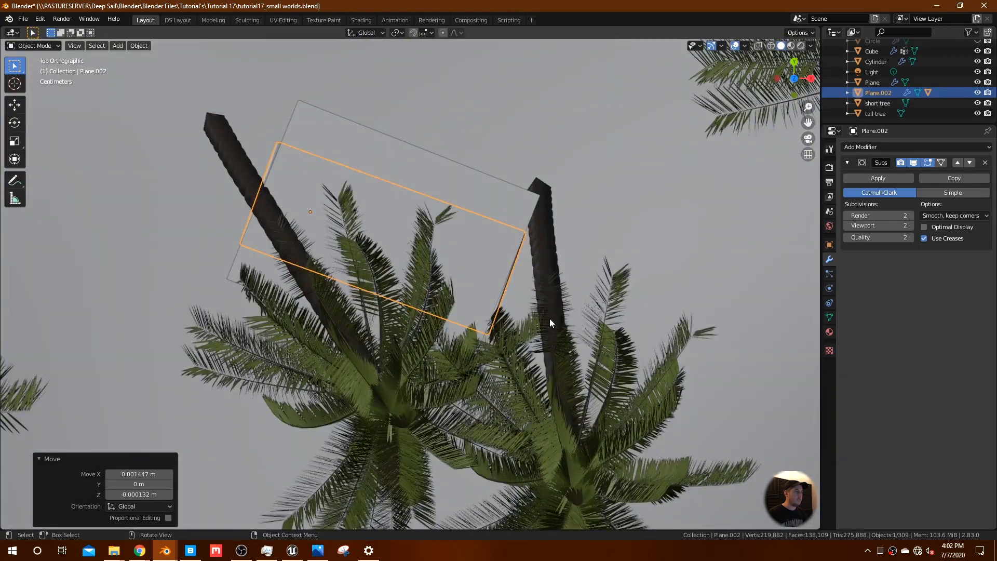
{"action": "key", "text": "r"}
{"action": "left_click", "coordinate": [568, 282]}
{"action": "key", "text": "g"}
{"action": "left_click", "coordinate": [572, 249]}
{"action": "key", "text": "KP_1"}
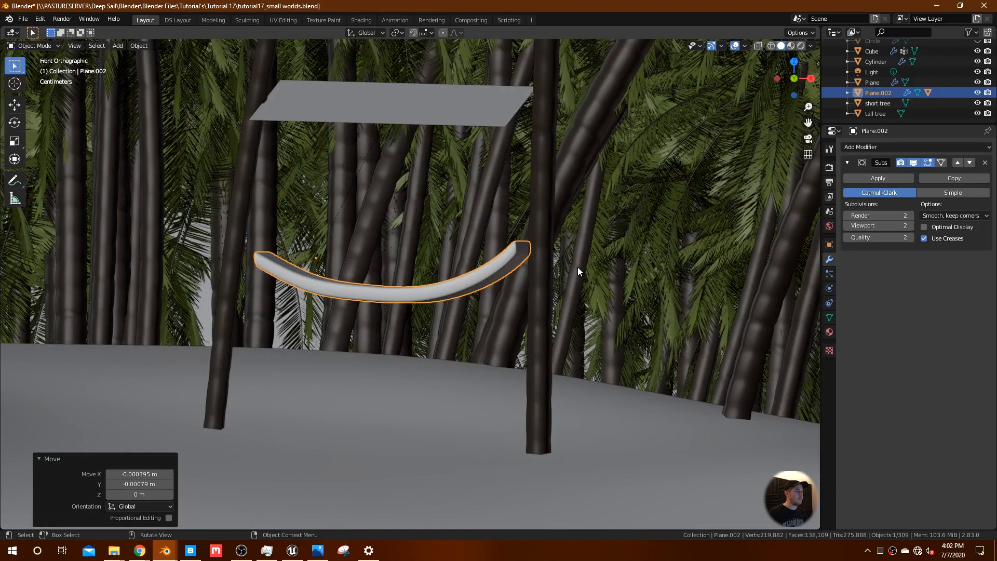
{"action": "key", "text": "g"}
{"action": "left_click", "coordinate": [563, 268]}
{"action": "middle_click_drag", "start_coordinate": [563, 268], "coordinate": [578, 287]}
{"action": "key", "text": "g"}
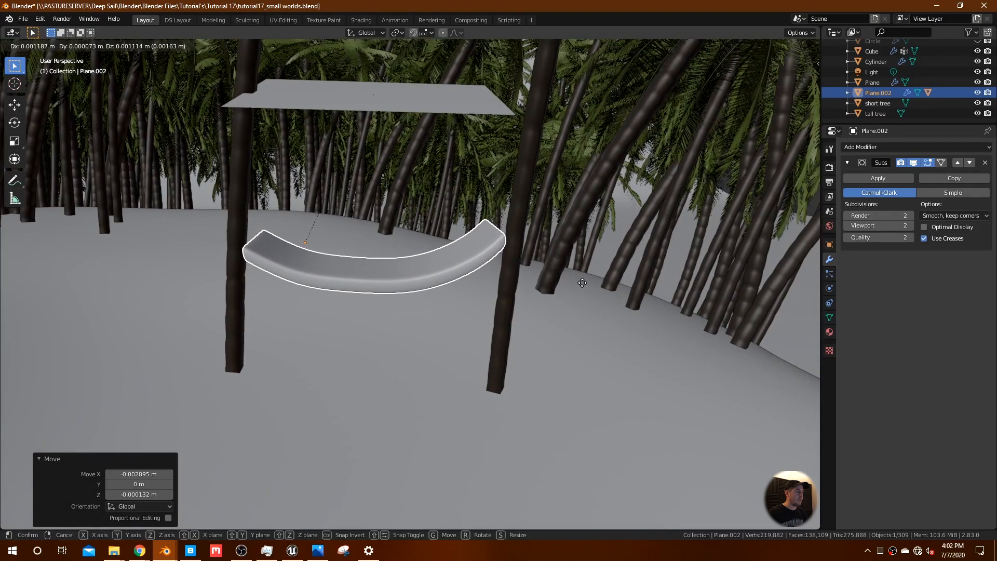
{"action": "left_click", "coordinate": [583, 282]}
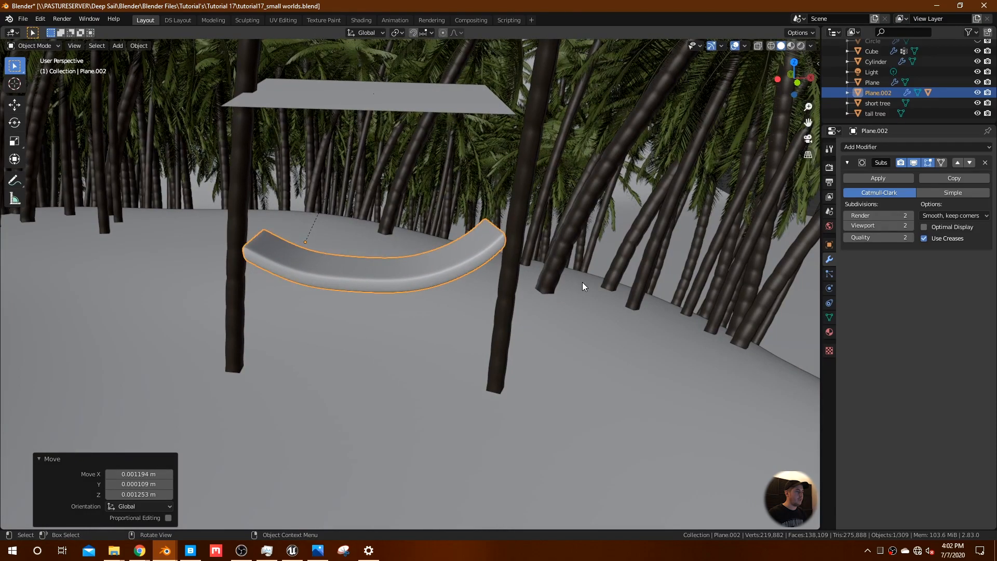
- Examine the Emission material of the flat light plane above the hammock
{"action": "left_click", "coordinate": [491, 112]}
{"action": "middle_click_drag", "start_coordinate": [489, 152], "coordinate": [797, 233]}
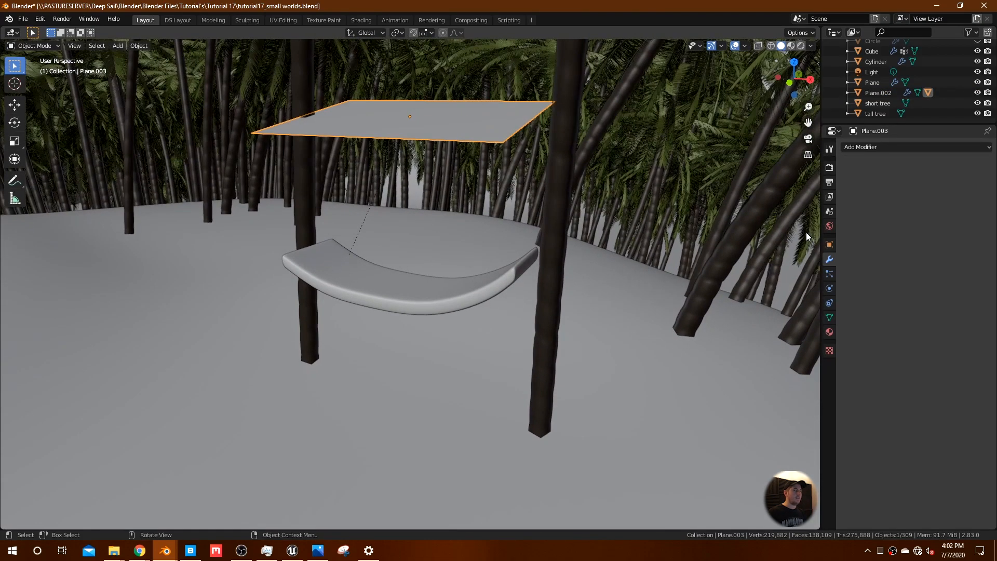
{"action": "left_click", "coordinate": [829, 332]}
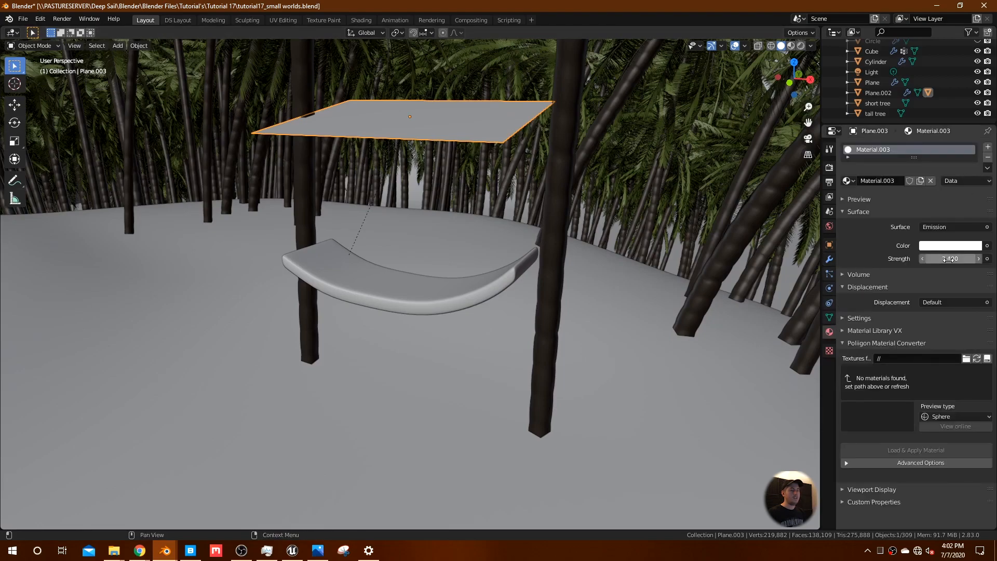
{"action": "left_click", "coordinate": [437, 294]}
{"action": "left_click", "coordinate": [497, 126]}
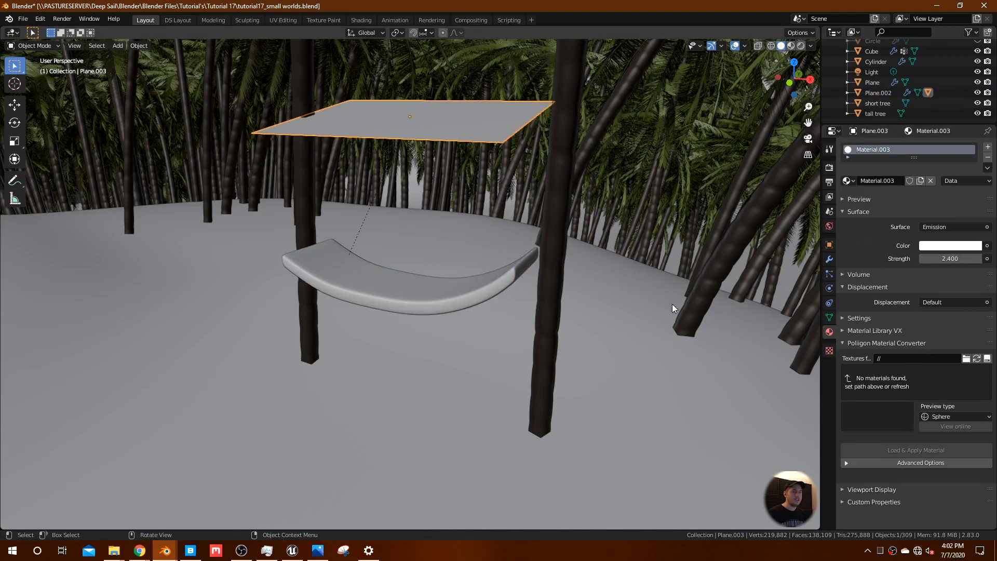
- Select the hammock, split the viewport in two, and show its material in a Shader Editor
{"action": "left_click", "coordinate": [422, 292]}
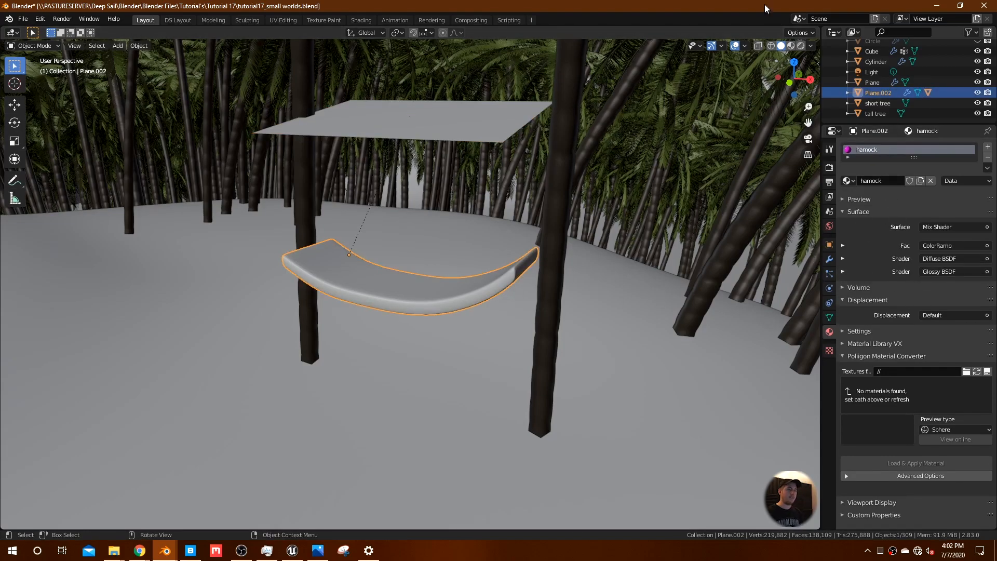
{"action": "left_click_drag", "start_coordinate": [818, 40], "coordinate": [483, 79]}
{"action": "left_click", "coordinate": [494, 33]}
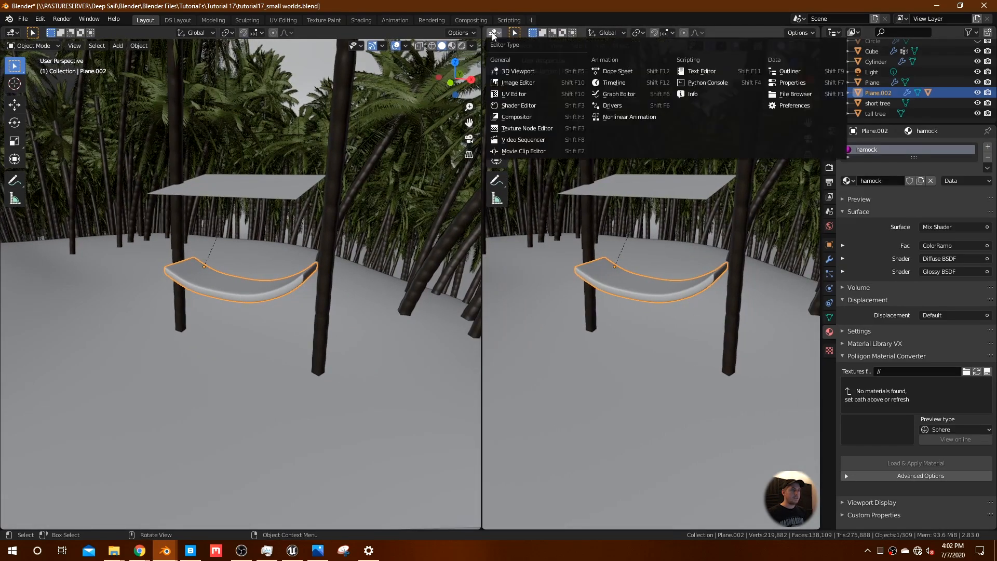
{"action": "left_click", "coordinate": [520, 105]}
{"action": "key", "text": "n"}
- Replace the Mix Shader feeding the hammock's Material Output with a new Principled BSDF node
{"action": "scroll", "coordinate": [671, 346], "scroll_direction": "up", "scroll_amount": 3}
{"action": "middle_click_drag", "start_coordinate": [710, 364], "coordinate": [613, 328]}
{"action": "left_click_drag", "start_coordinate": [682, 253], "coordinate": [659, 300]}
{"action": "key", "text": "shift+a"}
{"action": "mouse_move", "coordinate": [627, 341]}
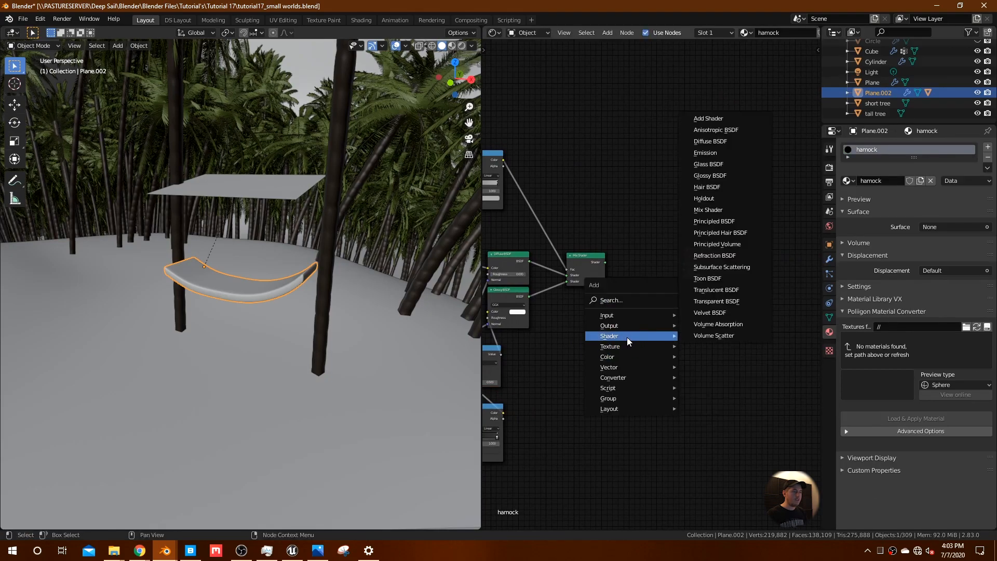
{"action": "left_click", "coordinate": [728, 223]}
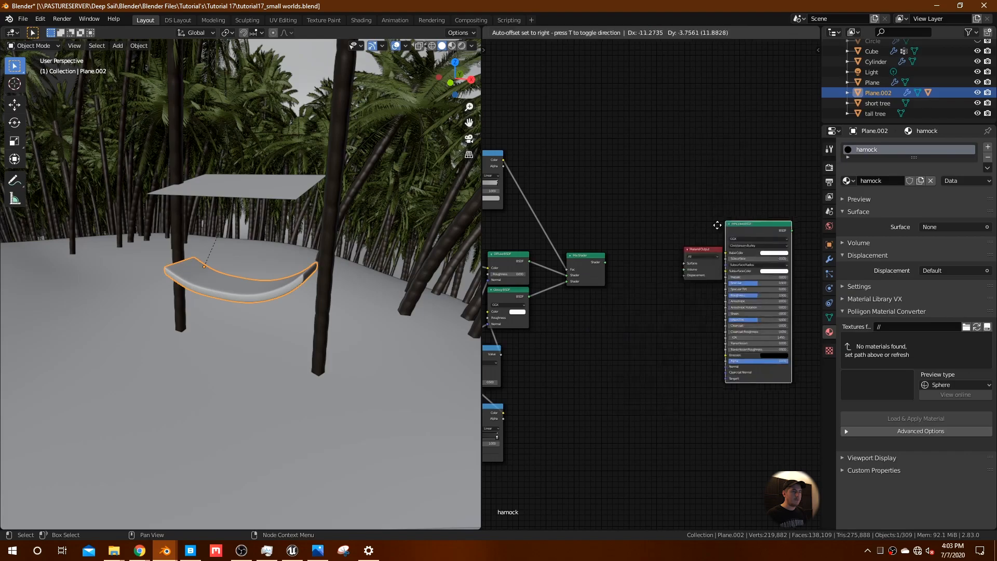
{"action": "left_click", "coordinate": [613, 240]}
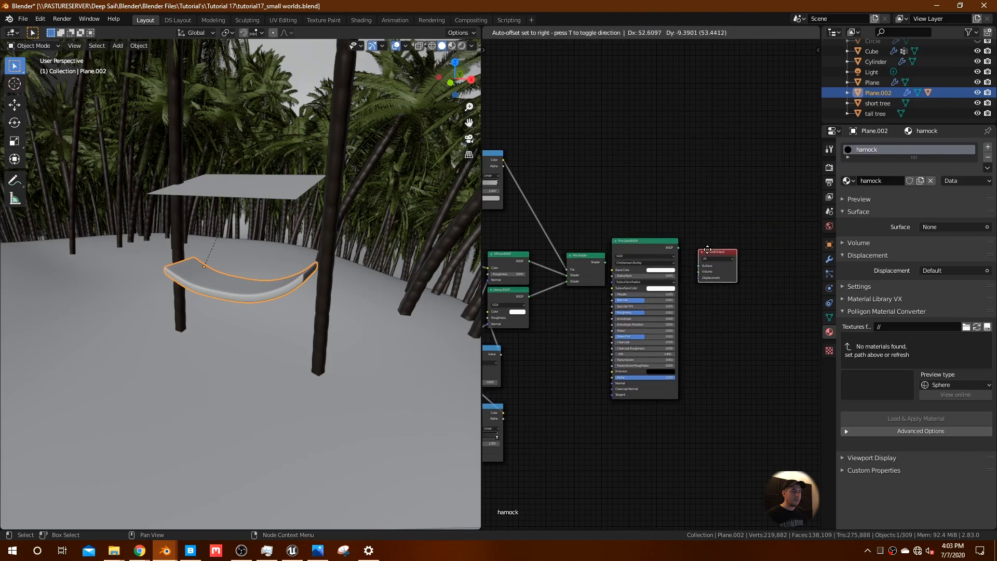
{"action": "scroll", "coordinate": [716, 292], "scroll_direction": "up", "scroll_amount": 2}
{"action": "left_click_drag", "start_coordinate": [696, 229], "coordinate": [730, 249]}
- Give the Principled BSDF an orange-red Base Color, Specular 0.1 and Roughness 0.6
{"action": "left_click", "coordinate": [673, 262]}
{"action": "left_click_drag", "start_coordinate": [684, 181], "coordinate": [678, 193]}
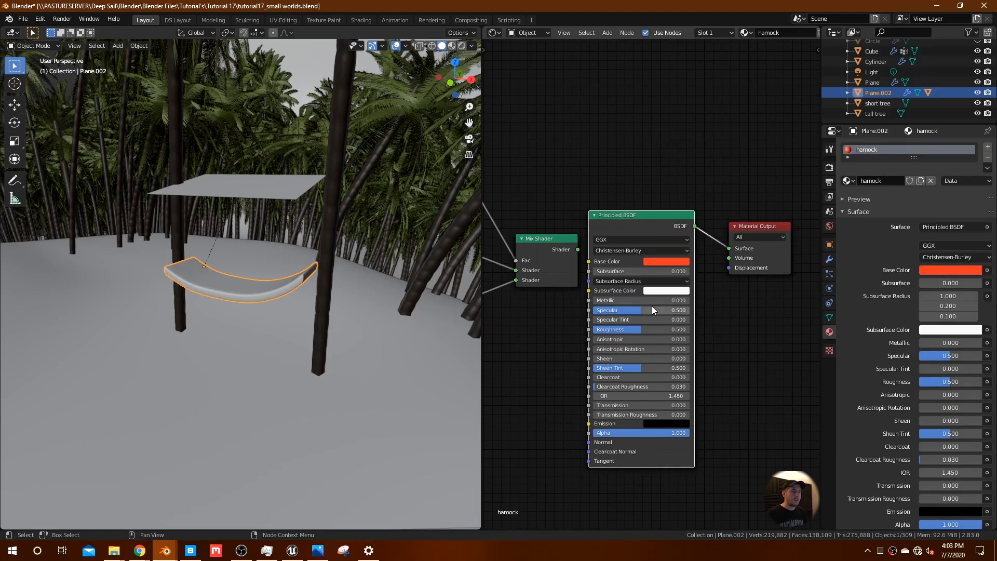
{"action": "scroll", "coordinate": [652, 313], "scroll_direction": "up", "scroll_amount": 3}
{"action": "left_click_drag", "start_coordinate": [649, 325], "coordinate": [587, 326]}
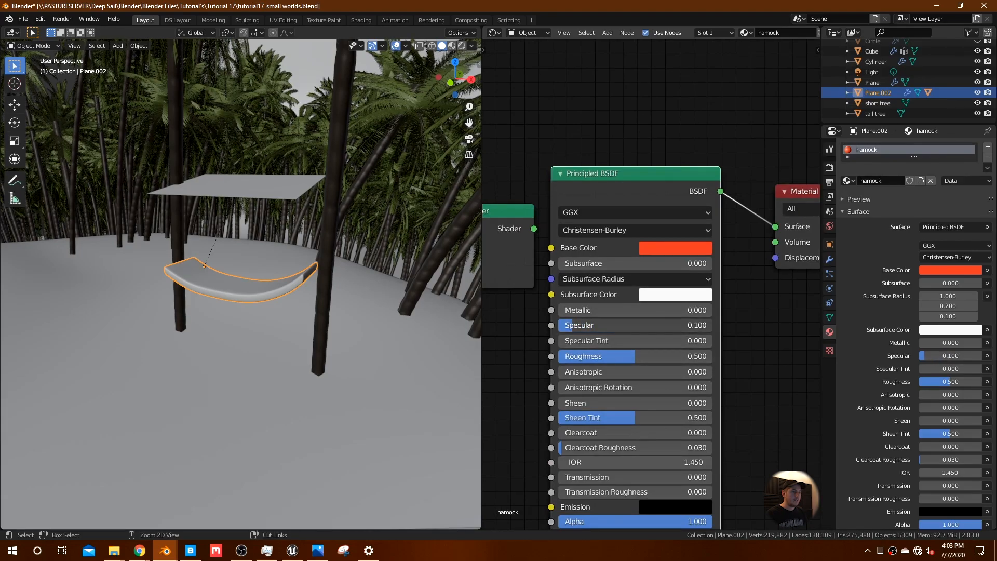
{"action": "mouse_move", "coordinate": [637, 357]}
{"action": "left_mouse_down"}
{"action": "mouse_move", "coordinate": [606, 357]}
{"action": "mouse_move", "coordinate": [668, 357]}
{"action": "left_mouse_up"}
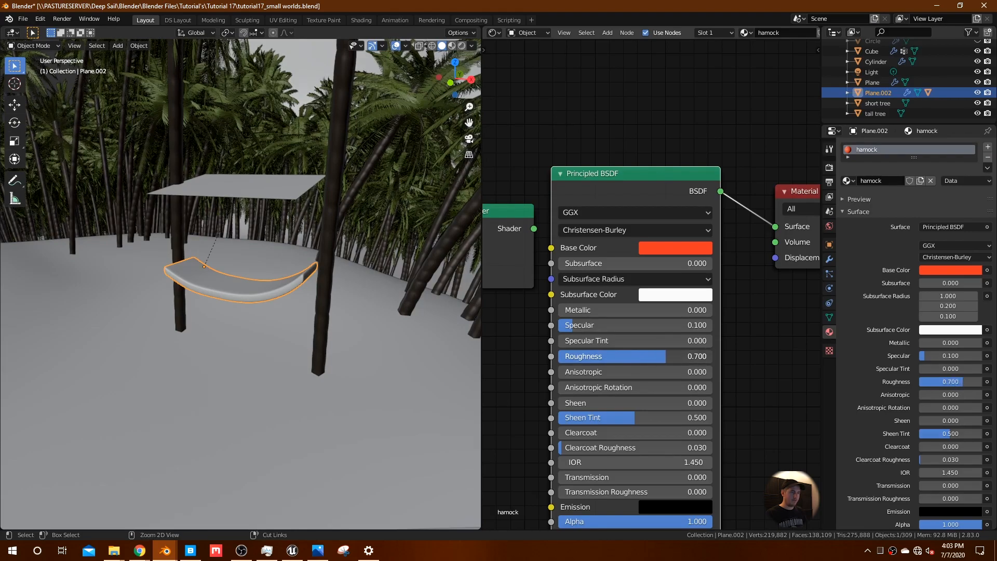
{"action": "left_click_drag", "start_coordinate": [668, 356], "coordinate": [647, 357], "text": "ctrl"}
- Set the 3D viewport's Clip Start to 0.001 m for close-up viewing of the hammock
{"action": "middle_click_drag", "start_coordinate": [289, 345], "coordinate": [337, 330]}
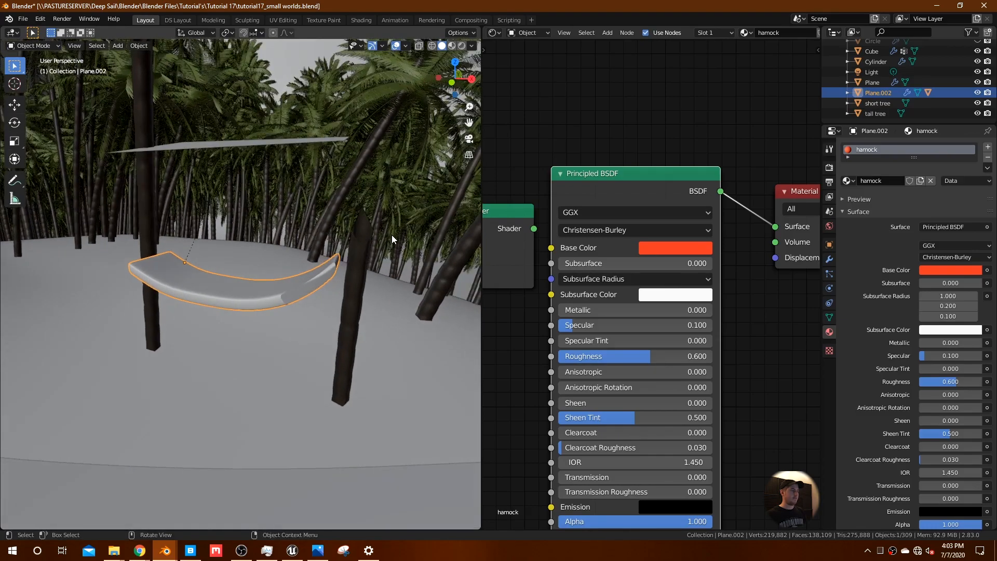
{"action": "key", "text": "n"}
{"action": "left_click", "coordinate": [474, 104]}
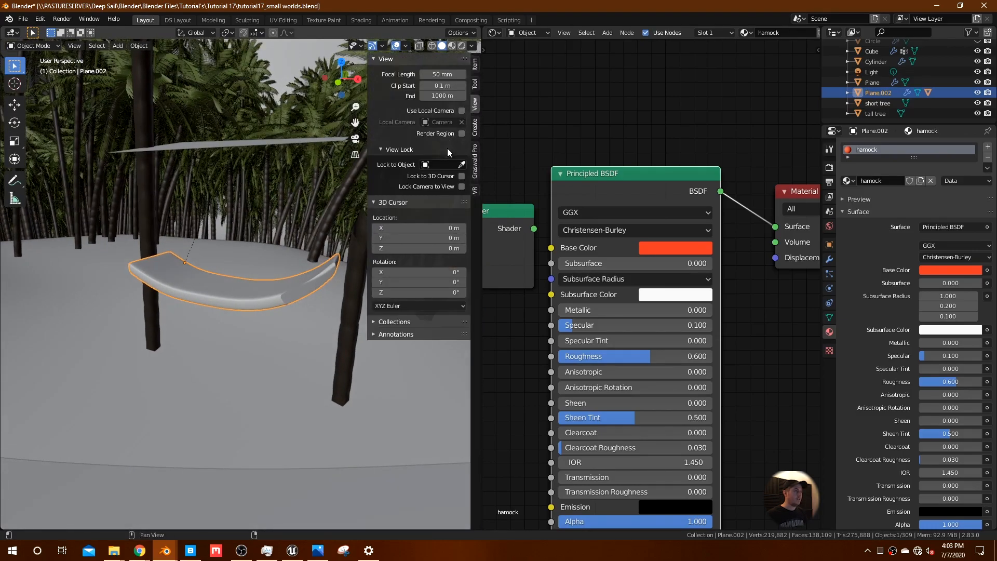
{"action": "left_click", "coordinate": [442, 86]}
{"action": "type", "text": ".001"}
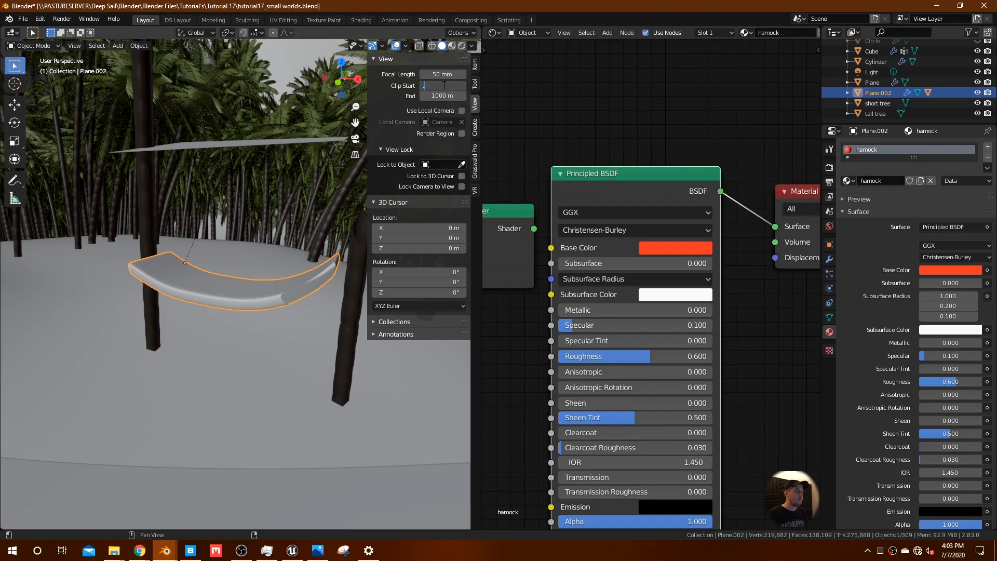
{"action": "key", "text": "Return"}
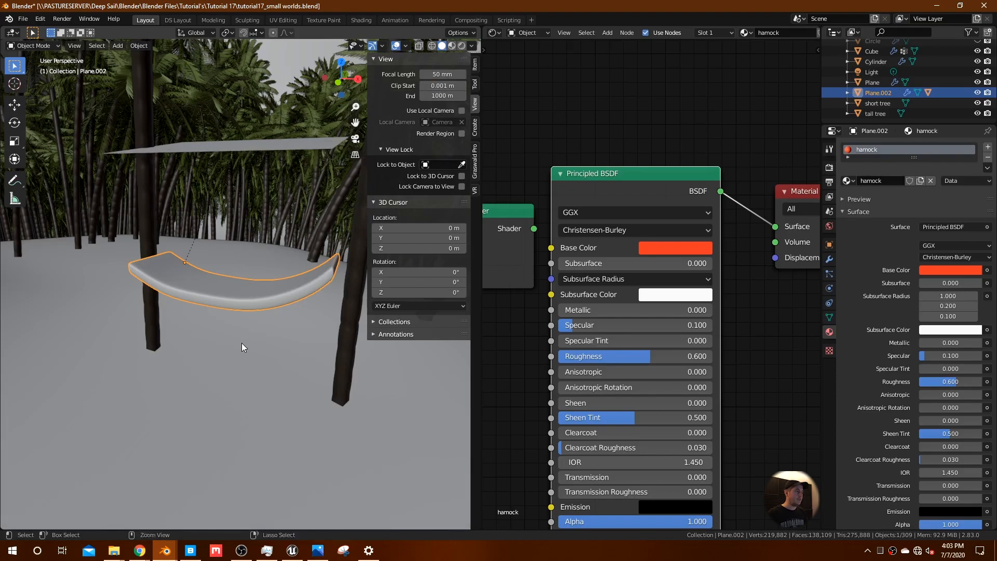
- Rotate the hammock about -10.8° around the global Z axis and move it about 0.001 m in X, 0.010 m in Y and 0.001 m in Z
{"action": "scroll", "coordinate": [242, 343], "scroll_direction": "up", "scroll_amount": 4}
{"action": "key", "text": "n"}
{"action": "middle_click_drag", "start_coordinate": [236, 331], "coordinate": [326, 375]}
{"action": "key", "text": "r"}
{"action": "key", "text": "z"}
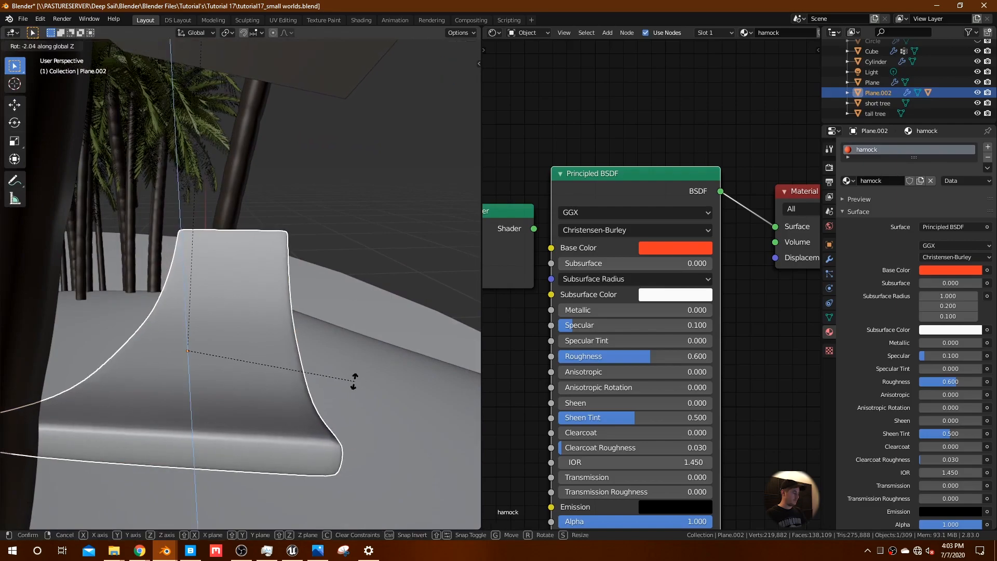
{"action": "left_click", "coordinate": [343, 405]}
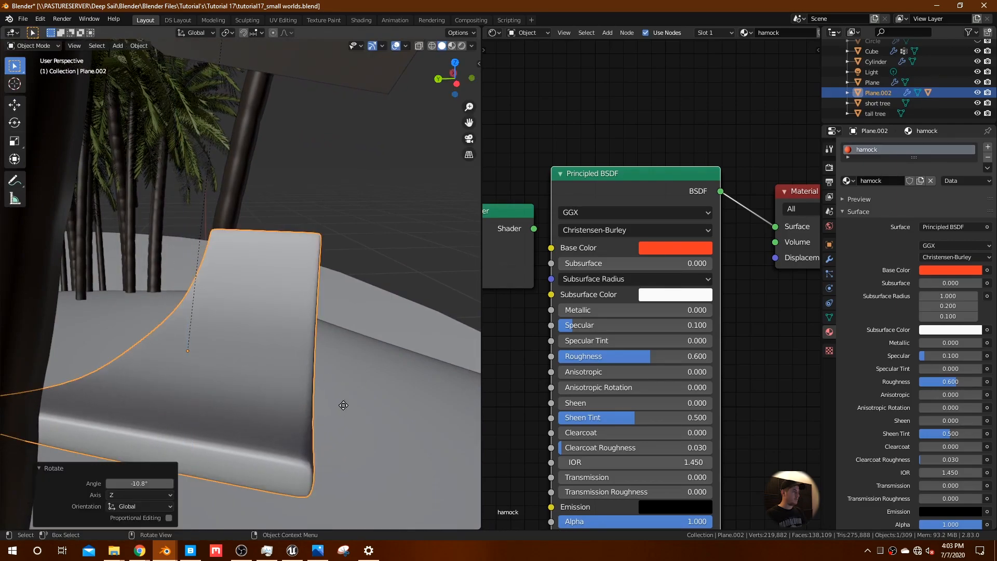
{"action": "key", "text": "g"}
{"action": "left_click", "coordinate": [262, 394]}
- Look over the whole island from several angles and compare the node setups of the rock's Sand and Grass materials
{"action": "middle_click_drag", "start_coordinate": [279, 396], "coordinate": [184, 396]}
{"action": "scroll", "coordinate": [147, 376], "scroll_direction": "down", "scroll_amount": 6}
{"action": "scroll", "coordinate": [147, 375], "scroll_direction": "down", "scroll_amount": 3}
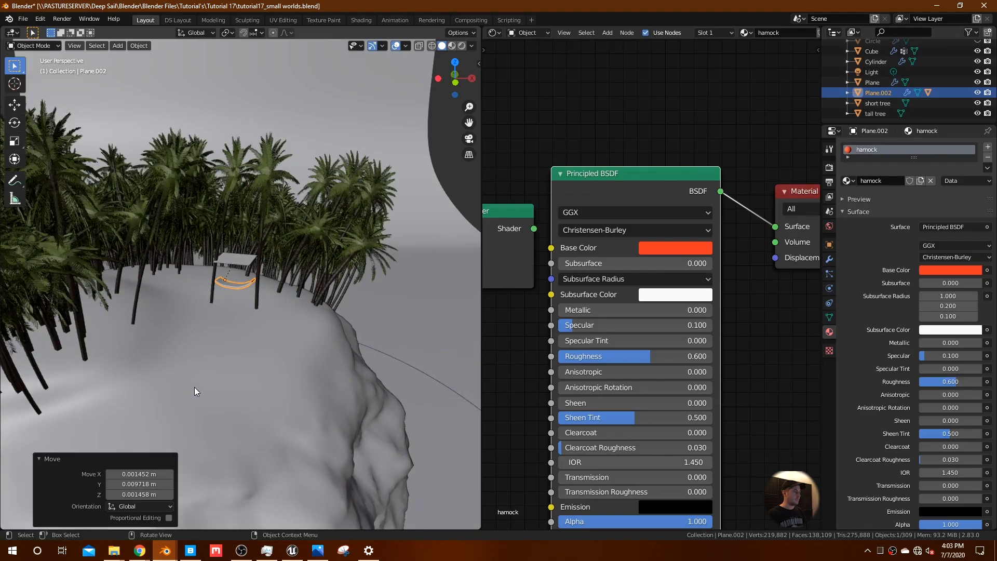
{"action": "scroll", "coordinate": [211, 405], "scroll_direction": "down", "scroll_amount": 6}
{"action": "middle_click_drag", "start_coordinate": [229, 402], "coordinate": [278, 372], "text": "shift"}
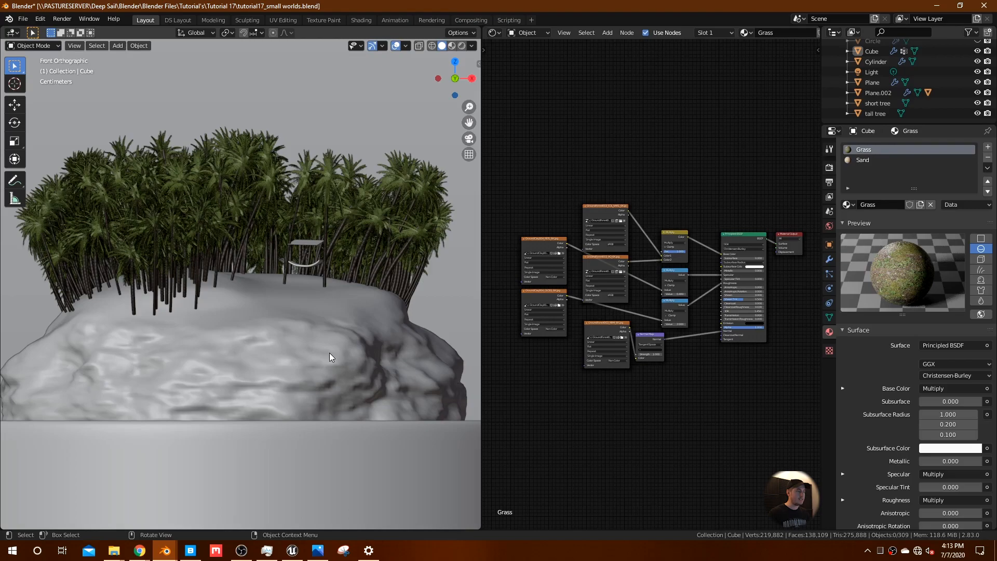
{"action": "middle_click_drag", "start_coordinate": [326, 350], "coordinate": [263, 370]}
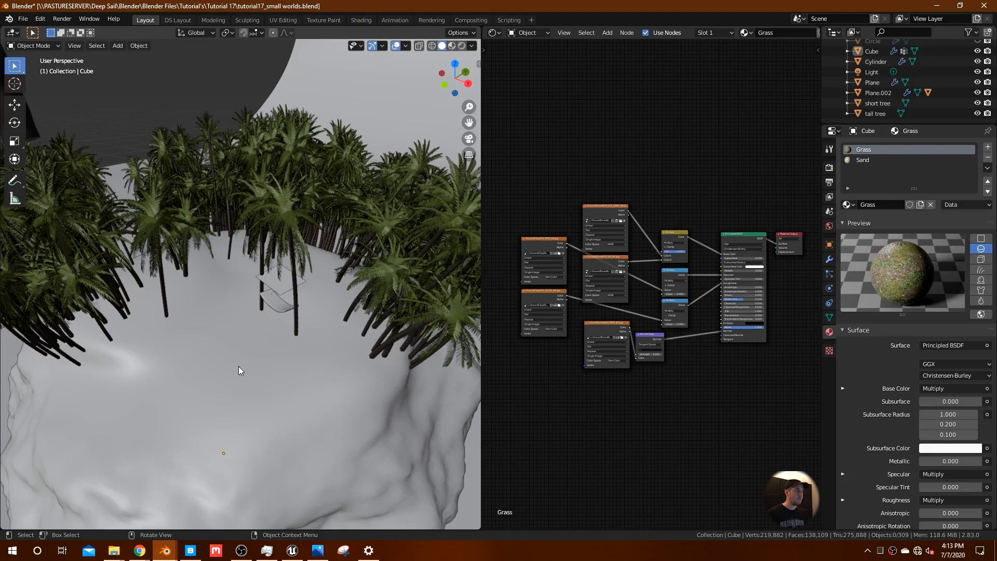
{"action": "middle_click_drag", "start_coordinate": [239, 367], "coordinate": [274, 342]}
{"action": "scroll", "coordinate": [276, 340], "scroll_direction": "down", "scroll_amount": 4}
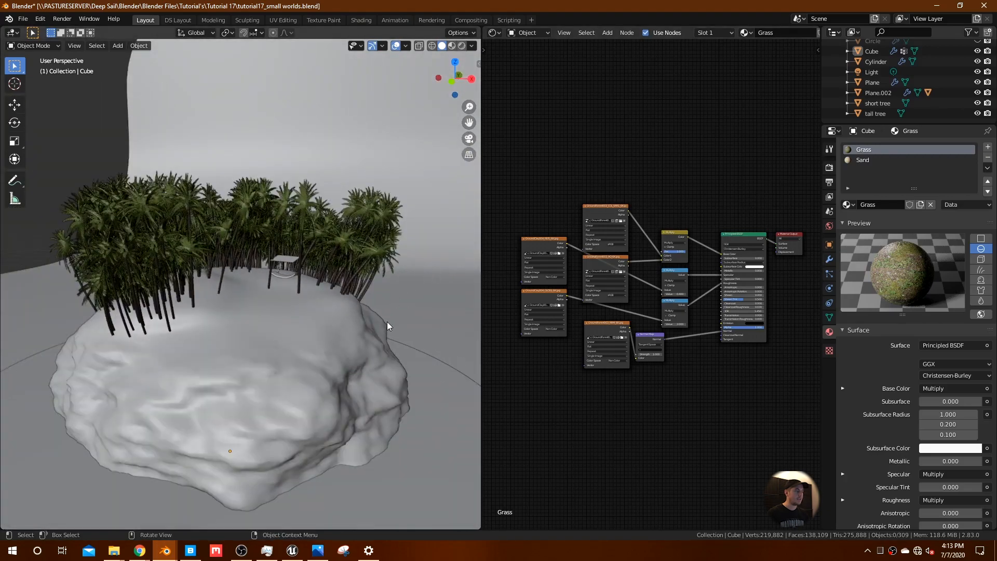
{"action": "scroll", "coordinate": [382, 339], "scroll_direction": "up", "scroll_amount": 1}
{"action": "middle_click_drag", "start_coordinate": [382, 339], "coordinate": [388, 331]}
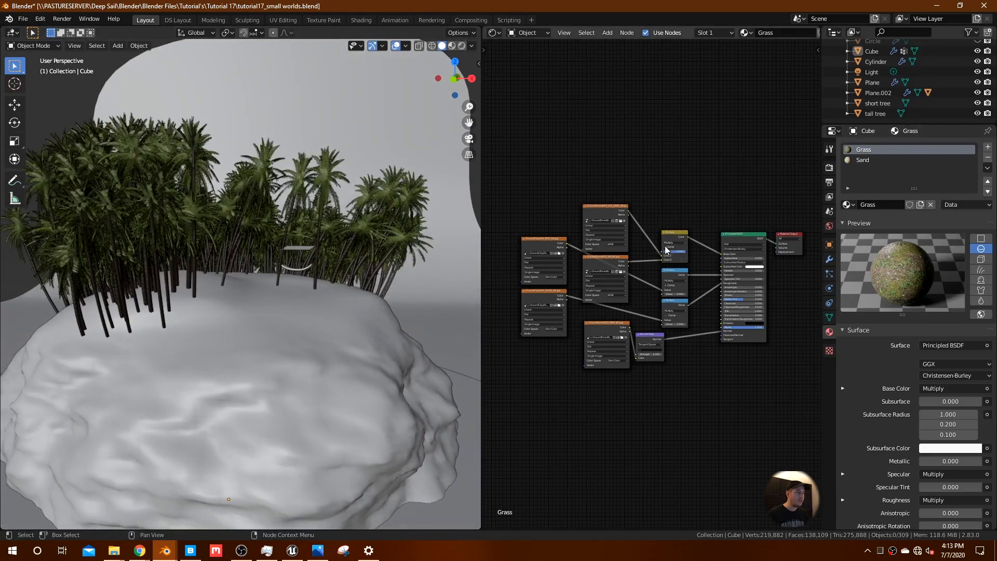
{"action": "left_click", "coordinate": [876, 159]}
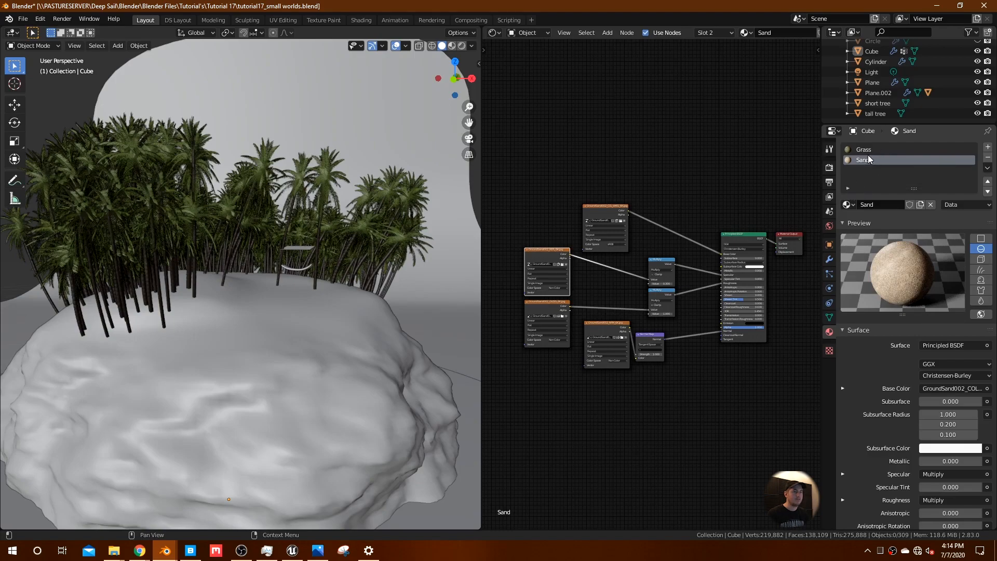
{"action": "left_click", "coordinate": [867, 150]}
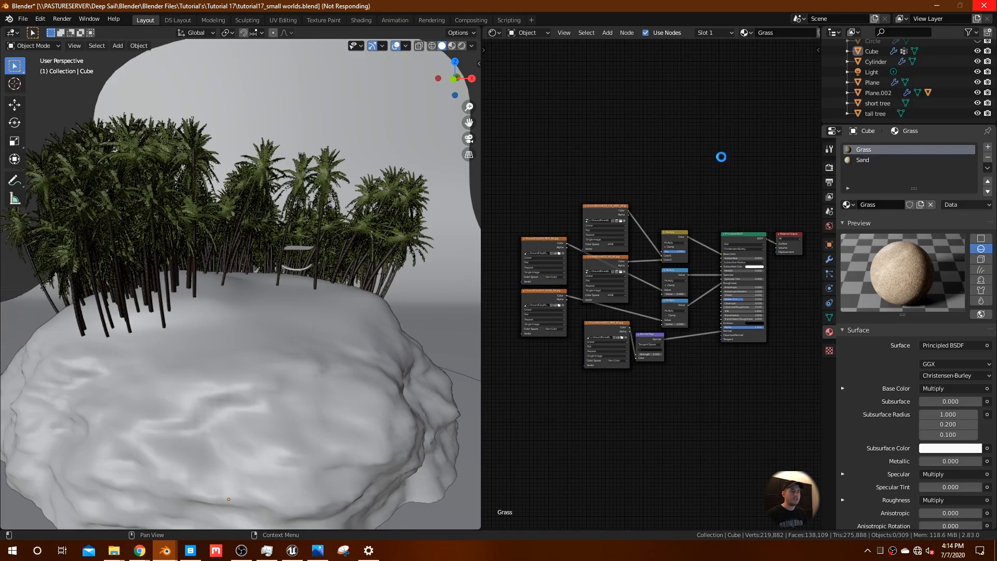
- Set the Grass material's GroundForest003 AO texture to Non-Color, move its Normal Map node away from the normal texture, and collapse the material preview
{"action": "key", "text": "ctrl+space"}
{"action": "scroll", "coordinate": [631, 271], "scroll_direction": "up", "scroll_amount": 1}
{"action": "key", "text": "Home"}
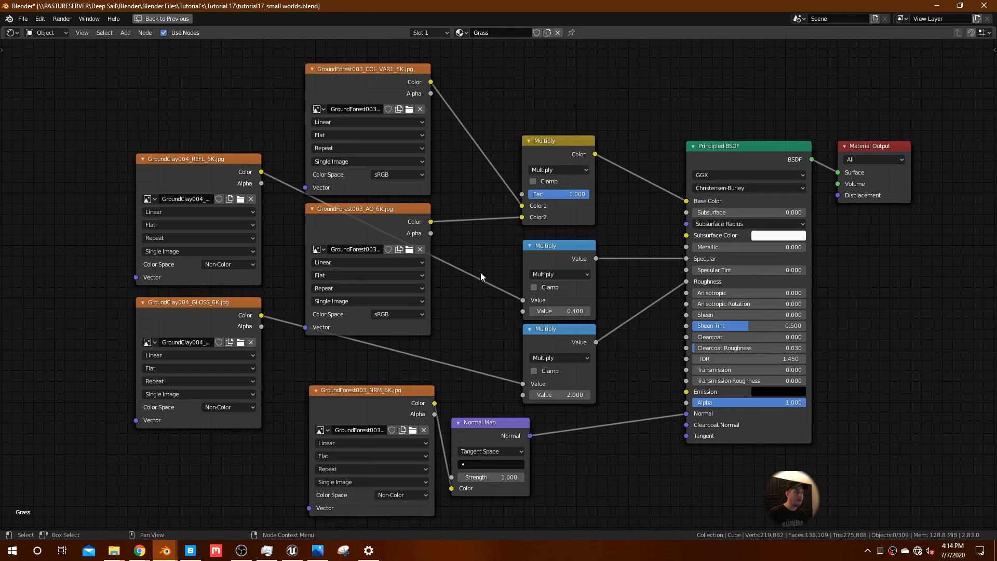
{"action": "left_click", "coordinate": [386, 315]}
{"action": "left_click", "coordinate": [401, 361]}
{"action": "mouse_move", "coordinate": [372, 407]}
{"action": "left_mouse_down"}
{"action": "mouse_move", "coordinate": [355, 414]}
{"action": "mouse_move", "coordinate": [372, 406]}
{"action": "left_mouse_up"}
{"action": "left_click_drag", "start_coordinate": [493, 421], "coordinate": [540, 422]}
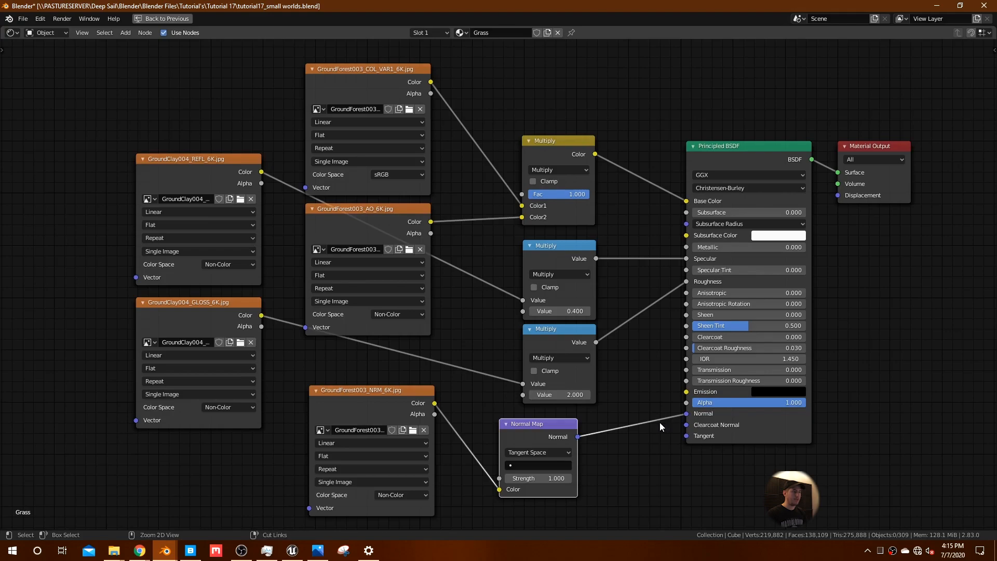
{"action": "key", "text": "ctrl+space"}
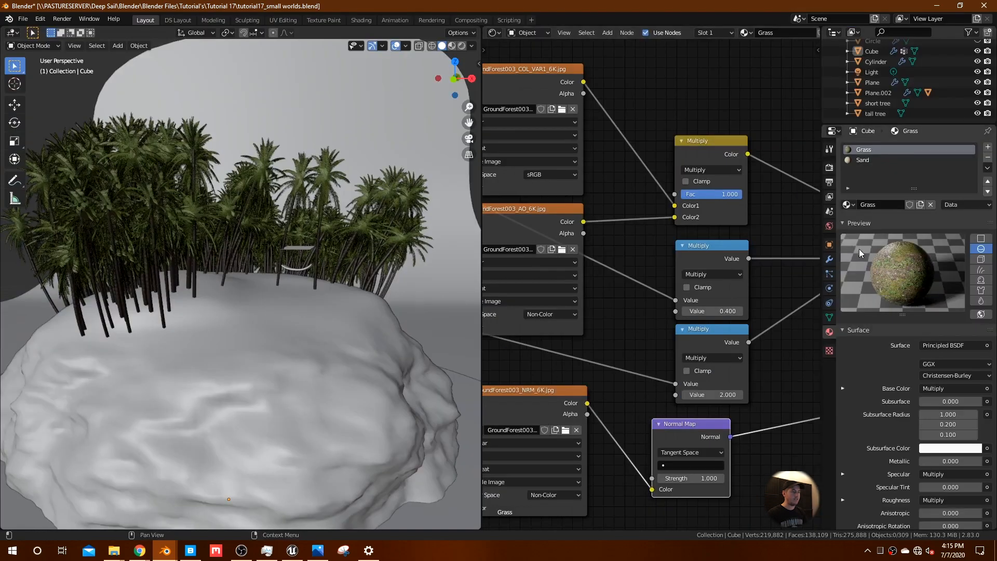
{"action": "left_click", "coordinate": [850, 223]}
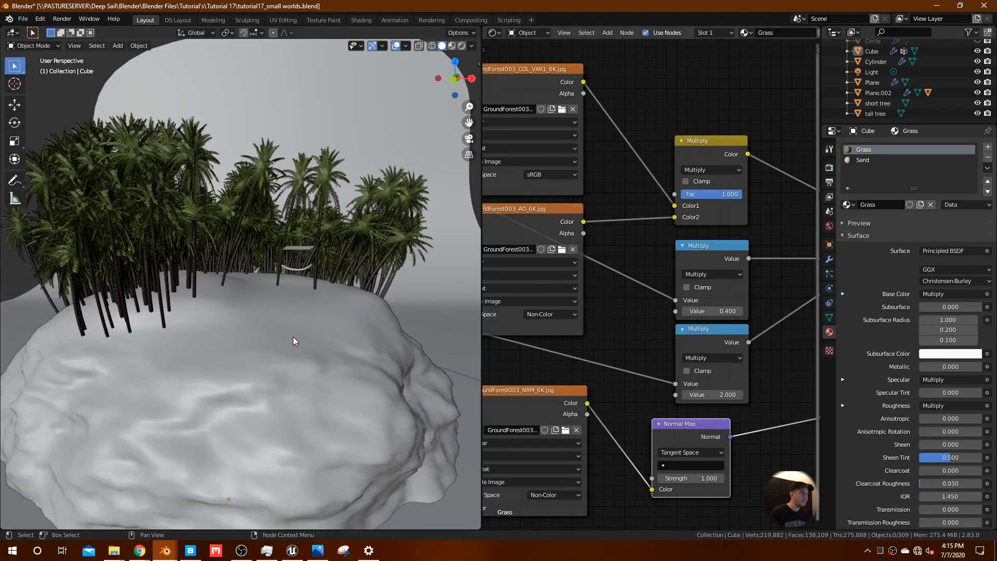
- In Edit Mode from the top view, circle-select an irregular patch of the rock's upper surface around the hammock and assign it the Sand material
{"action": "middle_click_drag", "start_coordinate": [286, 342], "coordinate": [260, 368]}
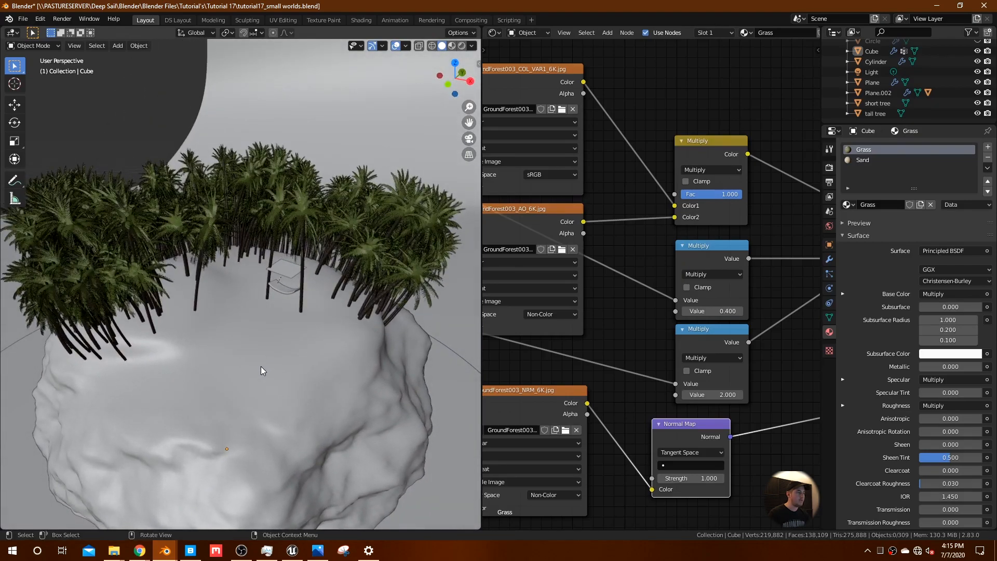
{"action": "key", "text": "a"}
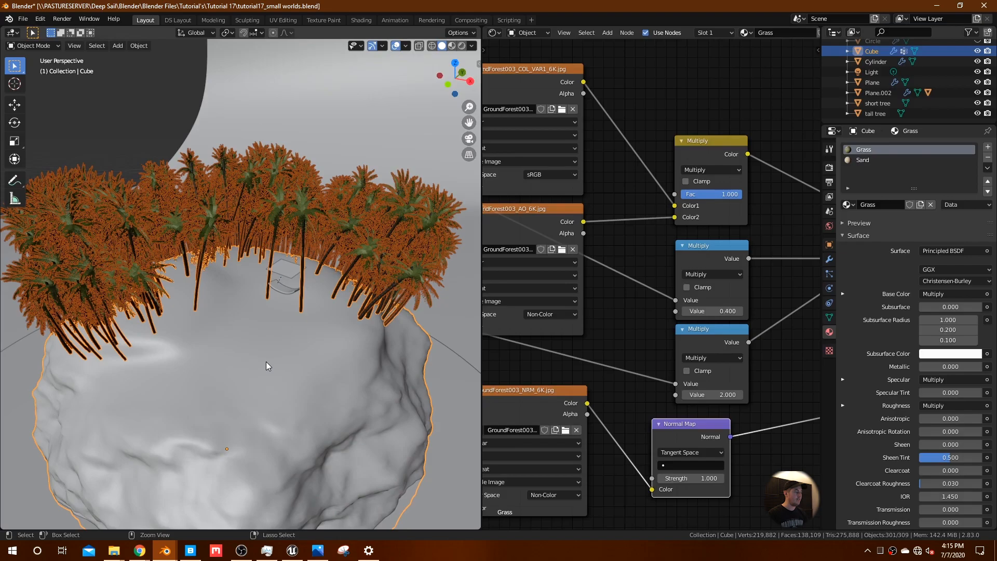
{"action": "key", "text": "Tab"}
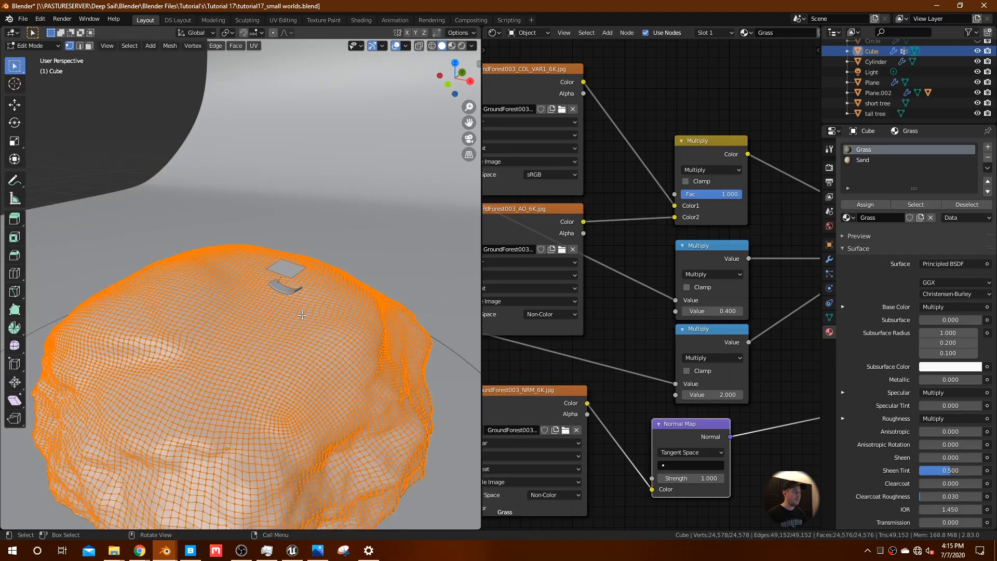
{"action": "key", "text": "KP_7"}
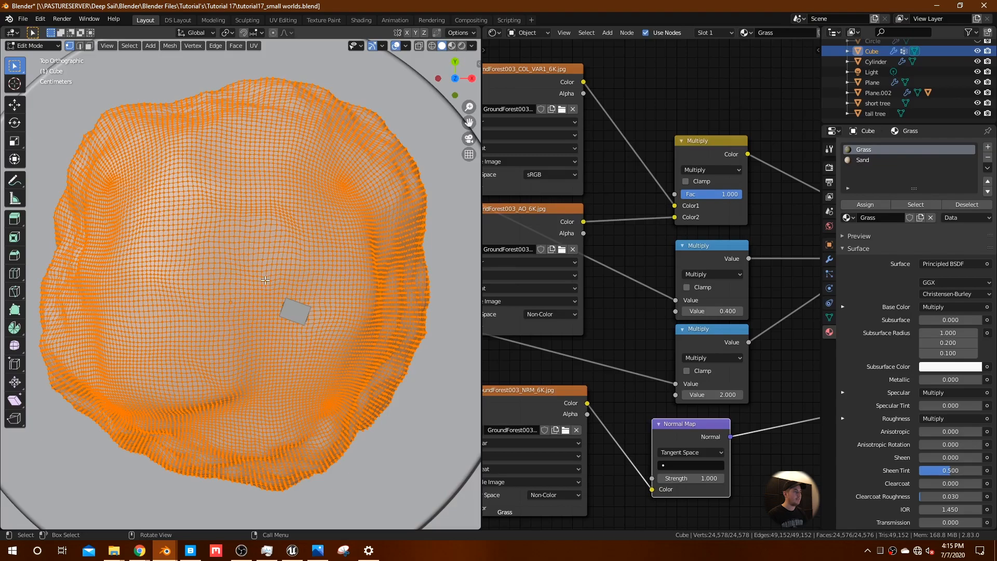
{"action": "key", "text": "alt+a"}
{"action": "key", "text": "c"}
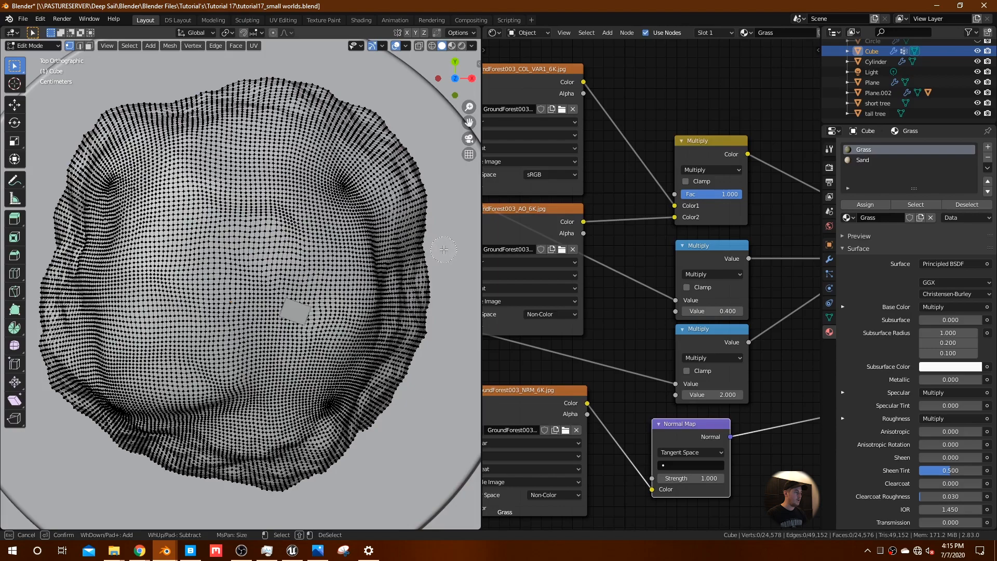
{"action": "scroll", "coordinate": [410, 252], "scroll_direction": "down", "scroll_amount": 3}
{"action": "mouse_move", "coordinate": [292, 299]}
{"action": "left_mouse_down"}
{"action": "mouse_move", "coordinate": [278, 294]}
{"action": "mouse_move", "coordinate": [312, 314]}
{"action": "mouse_move", "coordinate": [277, 241]}
{"action": "mouse_move", "coordinate": [236, 198]}
{"action": "mouse_move", "coordinate": [159, 218]}
{"action": "mouse_move", "coordinate": [151, 234]}
{"action": "left_mouse_up"}
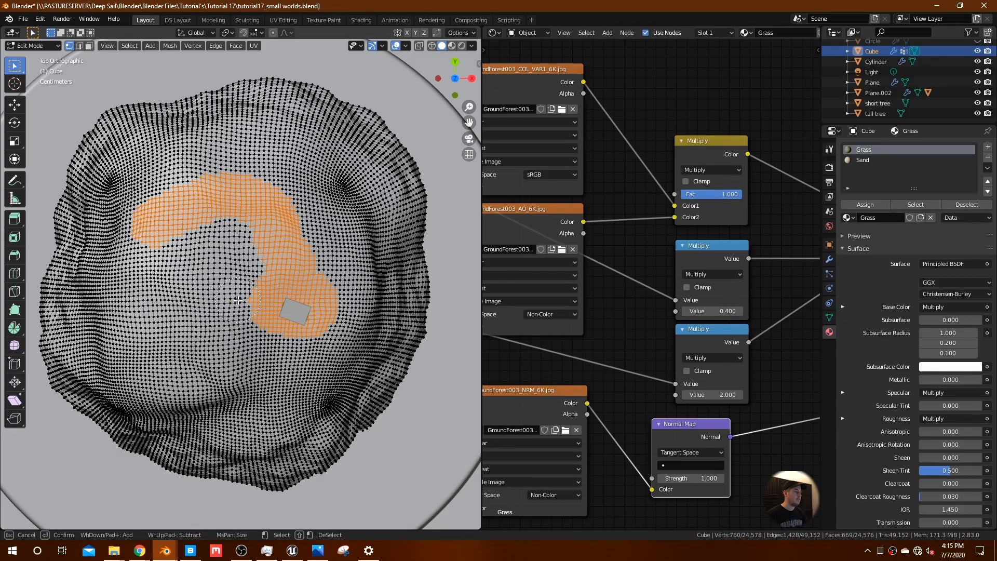
{"action": "mouse_move", "coordinate": [245, 276]}
{"action": "left_mouse_down"}
{"action": "mouse_move", "coordinate": [231, 240]}
{"action": "mouse_move", "coordinate": [140, 258]}
{"action": "mouse_move", "coordinate": [133, 250]}
{"action": "left_mouse_up"}
{"action": "mouse_move", "coordinate": [314, 270]}
{"action": "left_mouse_down"}
{"action": "mouse_move", "coordinate": [338, 297]}
{"action": "mouse_move", "coordinate": [322, 327]}
{"action": "mouse_move", "coordinate": [275, 337]}
{"action": "mouse_move", "coordinate": [244, 274]}
{"action": "mouse_move", "coordinate": [341, 324]}
{"action": "mouse_move", "coordinate": [297, 250]}
{"action": "mouse_move", "coordinate": [315, 240]}
{"action": "mouse_move", "coordinate": [311, 221]}
{"action": "mouse_move", "coordinate": [340, 229]}
{"action": "mouse_move", "coordinate": [322, 234]}
{"action": "mouse_move", "coordinate": [184, 187]}
{"action": "left_mouse_up"}
{"action": "mouse_move", "coordinate": [276, 295]}
{"action": "left_mouse_down", "text": "shift"}
{"action": "mouse_move", "coordinate": [265, 236]}
{"action": "mouse_move", "coordinate": [282, 250]}
{"action": "mouse_move", "coordinate": [283, 306]}
{"action": "mouse_move", "coordinate": [267, 268]}
{"action": "left_mouse_up", "text": "shift"}
{"action": "mouse_move", "coordinate": [273, 260]}
{"action": "left_mouse_down"}
{"action": "mouse_move", "coordinate": [266, 291]}
{"action": "mouse_move", "coordinate": [283, 280]}
{"action": "left_mouse_up"}
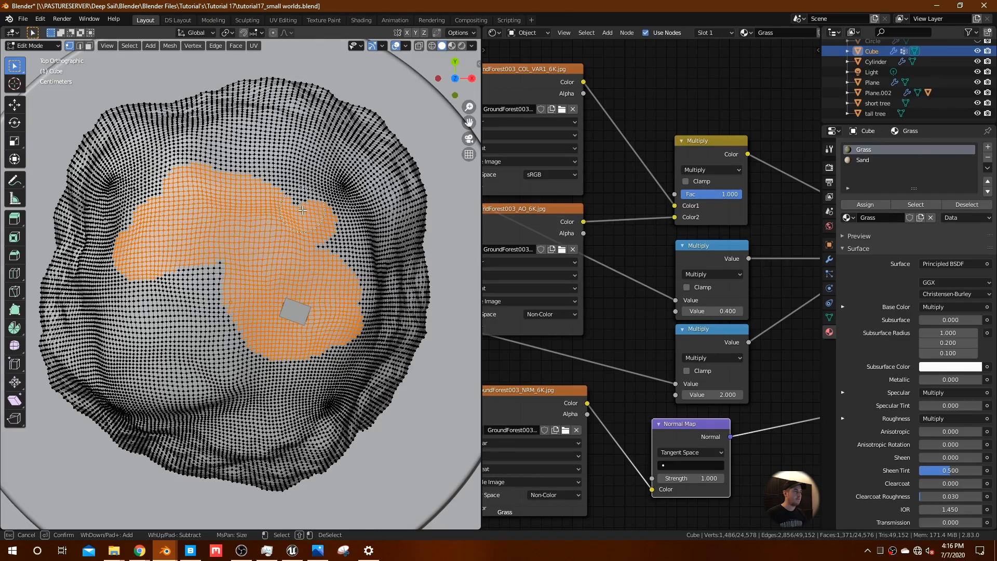
{"action": "key", "text": "Escape"}
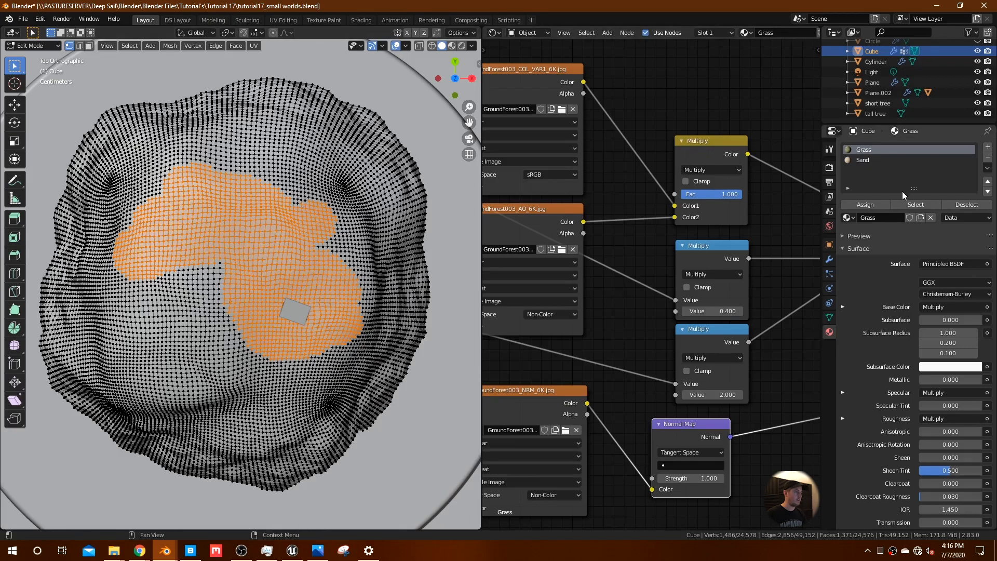
{"action": "left_click", "coordinate": [869, 160]}
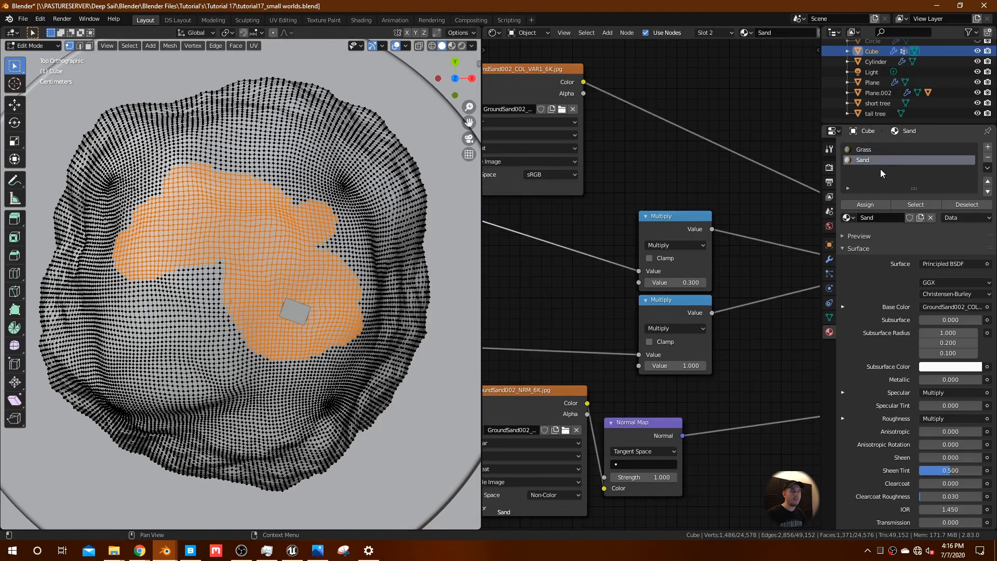
{"action": "left_click", "coordinate": [877, 205]}
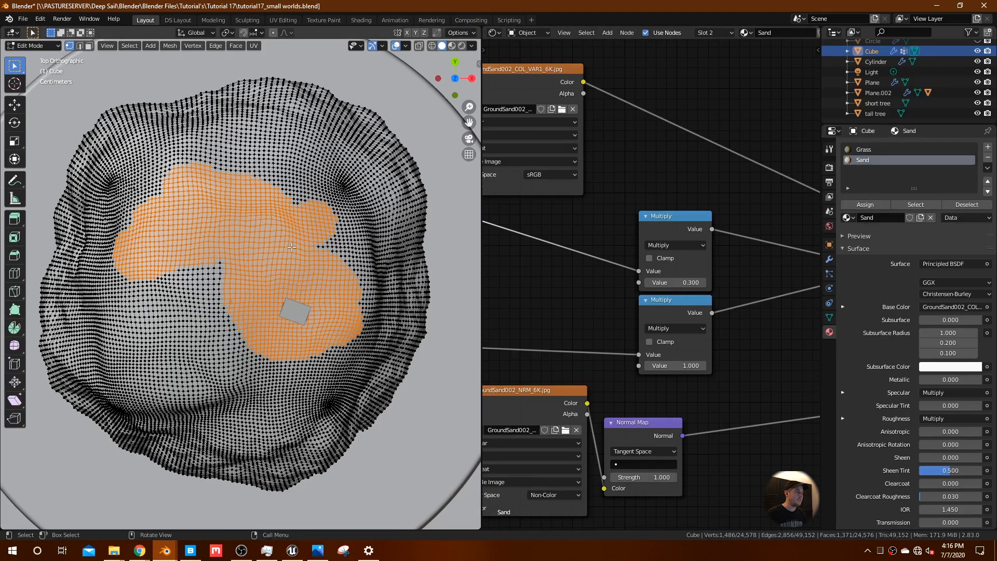
- Switch the viewport to Material Preview, return to Object Mode and inspect the sand and grass textures around the hammock
{"action": "left_click", "coordinate": [452, 45]}
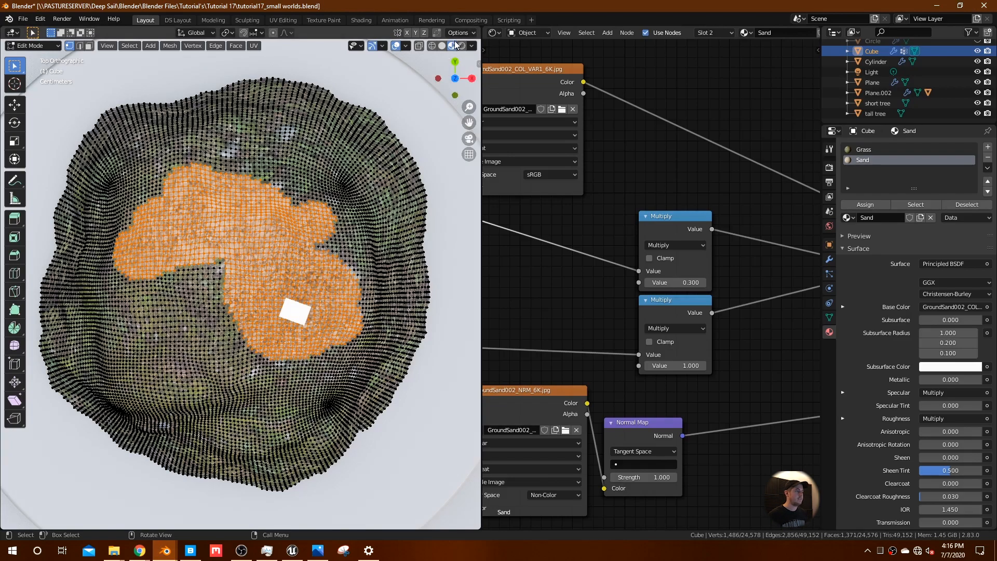
{"action": "key", "text": "Tab"}
{"action": "middle_click_drag", "start_coordinate": [370, 179], "coordinate": [312, 350]}
{"action": "scroll", "coordinate": [319, 351], "scroll_direction": "down", "scroll_amount": 3}
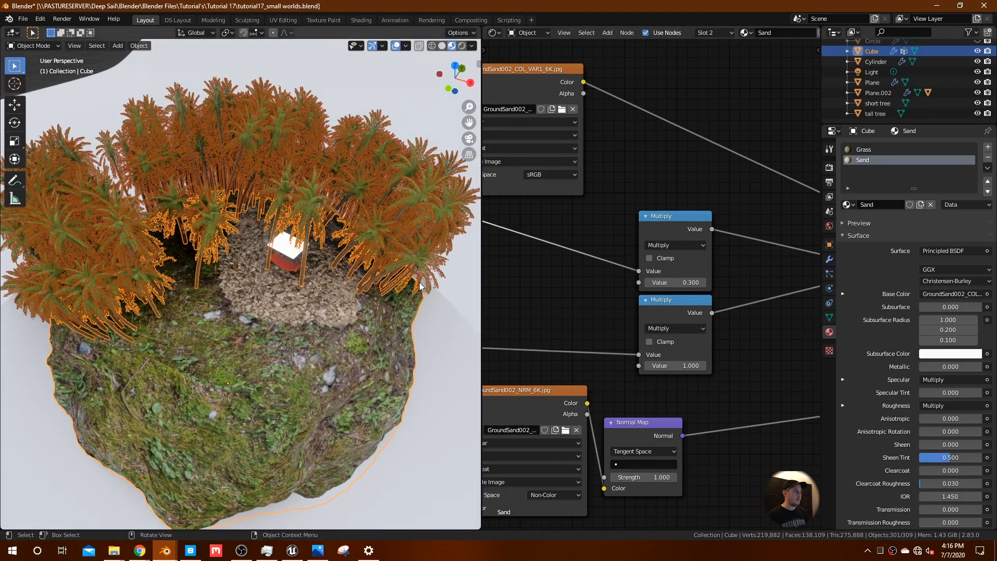
{"action": "scroll", "coordinate": [419, 285], "scroll_direction": "up", "scroll_amount": 5}
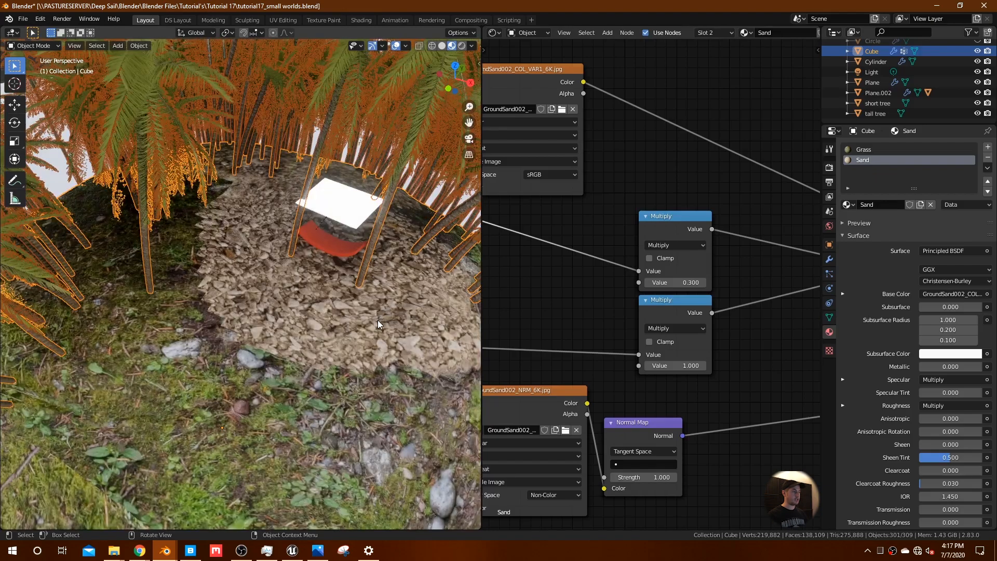
{"action": "scroll", "coordinate": [378, 320], "scroll_direction": "up", "scroll_amount": 3}
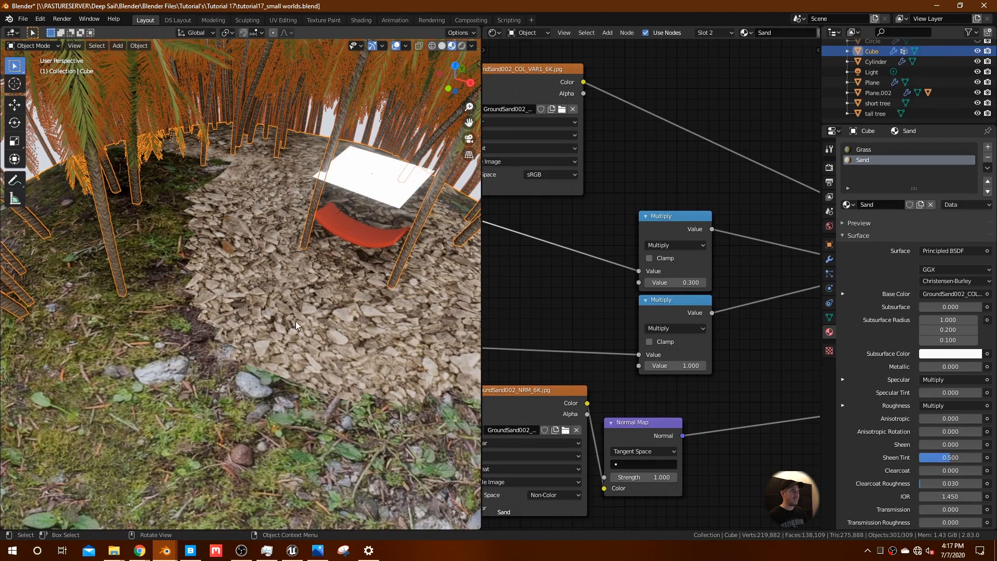
{"action": "scroll", "coordinate": [304, 320], "scroll_direction": "down", "scroll_amount": 5}
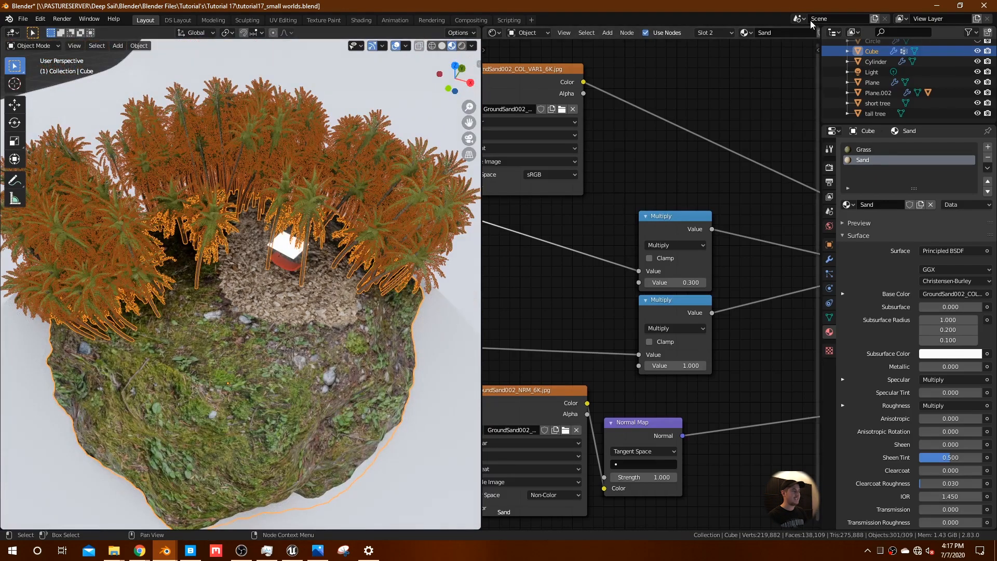
- Split the Shader Editor into two stacked areas and turn the upper one into a UV Editor
{"action": "left_click_drag", "start_coordinate": [818, 30], "coordinate": [813, 255]}
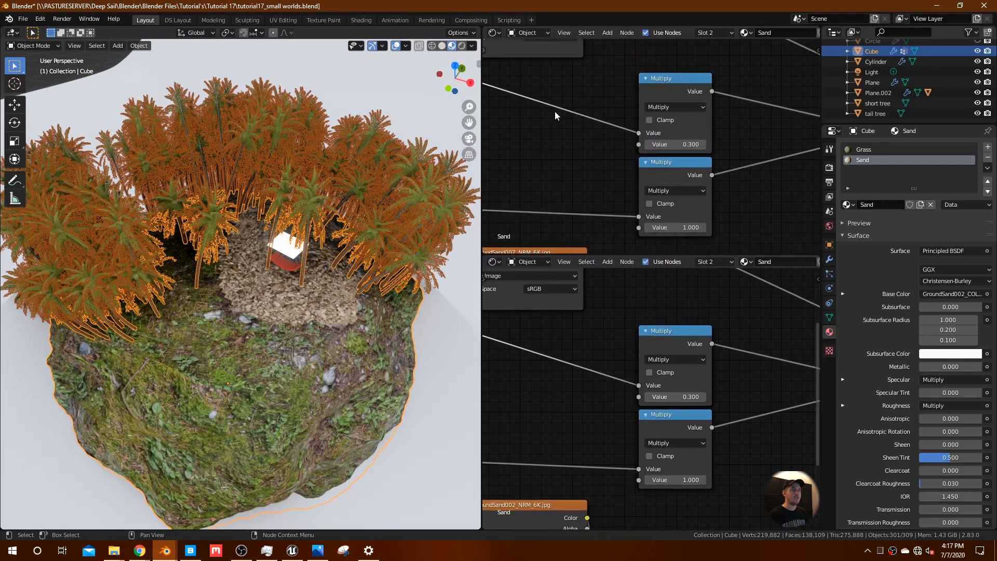
{"action": "left_click", "coordinate": [499, 33]}
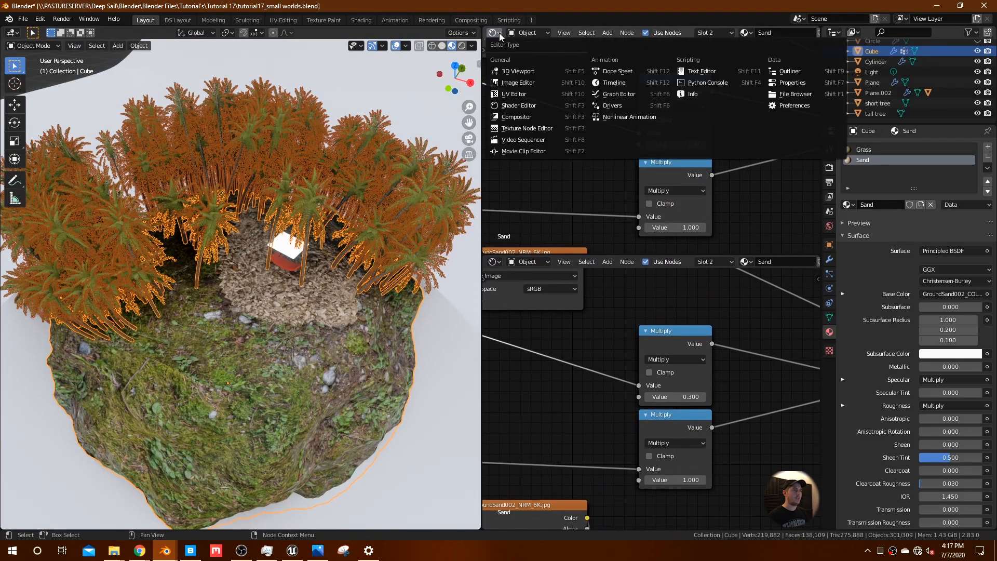
{"action": "left_click", "coordinate": [526, 84]}
- In Edit Mode, select the whole rock mesh and scale its complete UV layout far beyond the image tile to tile the textures more finely
{"action": "key", "text": "Tab"}
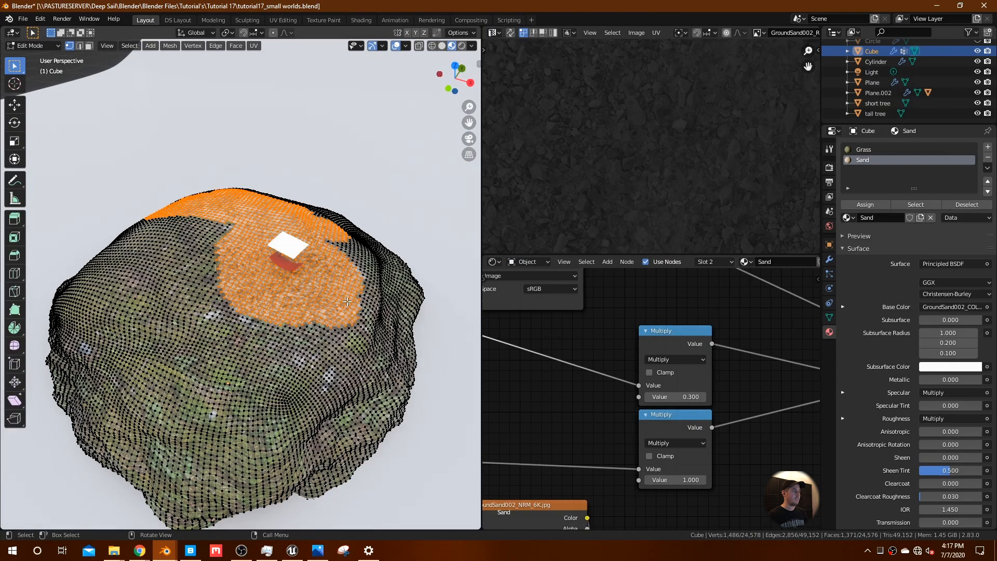
{"action": "key", "text": "a"}
{"action": "scroll", "coordinate": [650, 150], "scroll_direction": "down", "scroll_amount": 4}
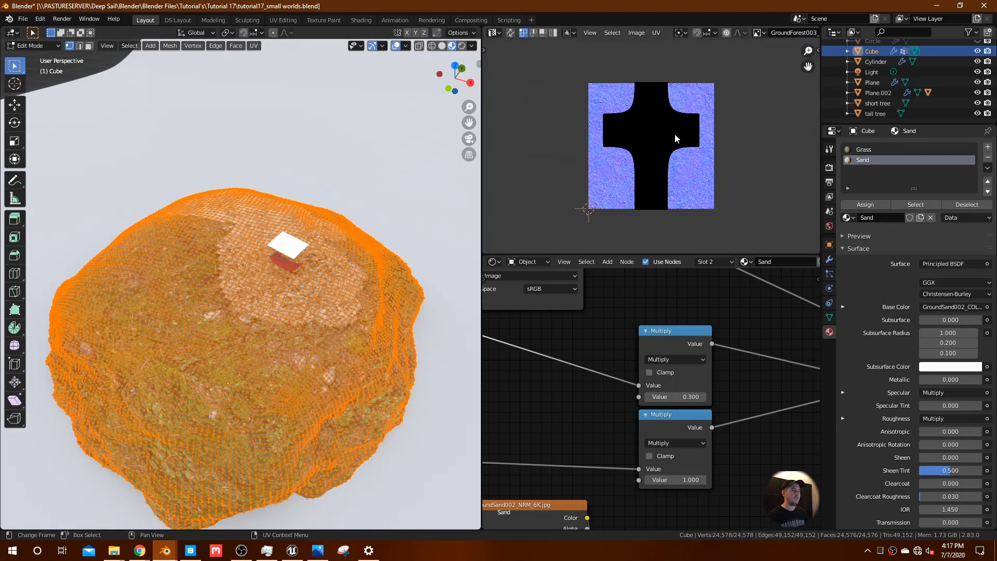
{"action": "key", "text": "a"}
{"action": "key", "text": "s"}
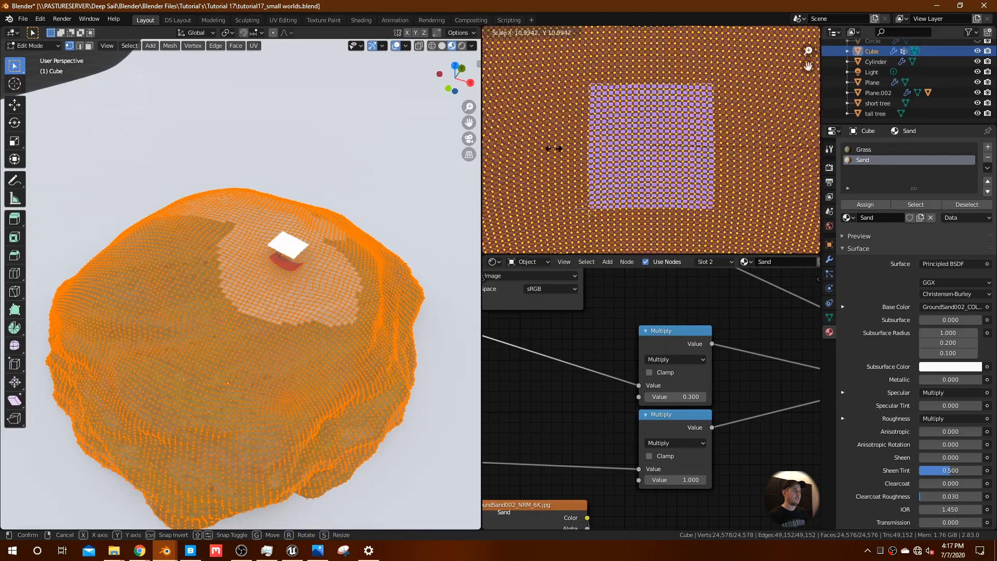
{"action": "left_click", "coordinate": [587, 150]}
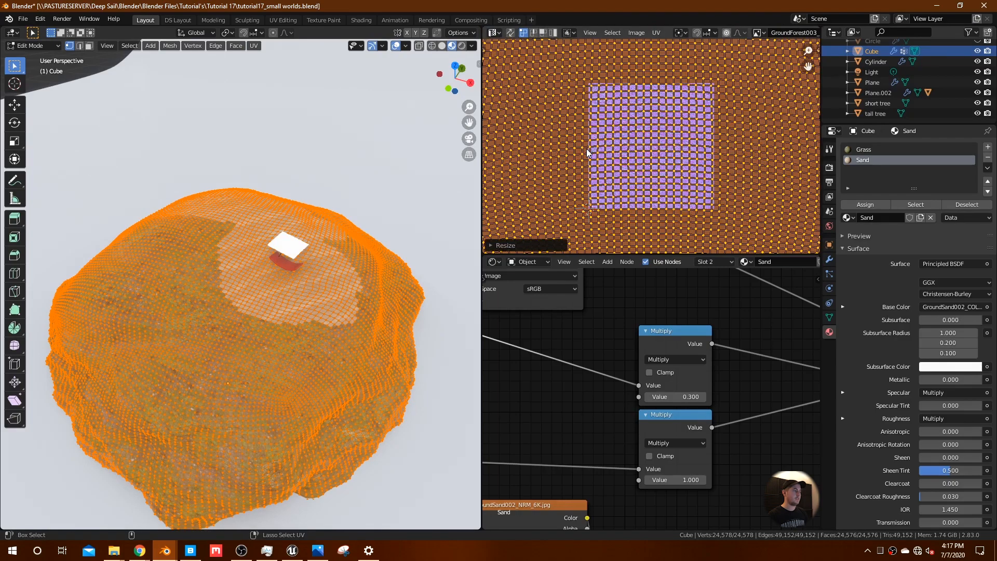
{"action": "key", "text": "s"}
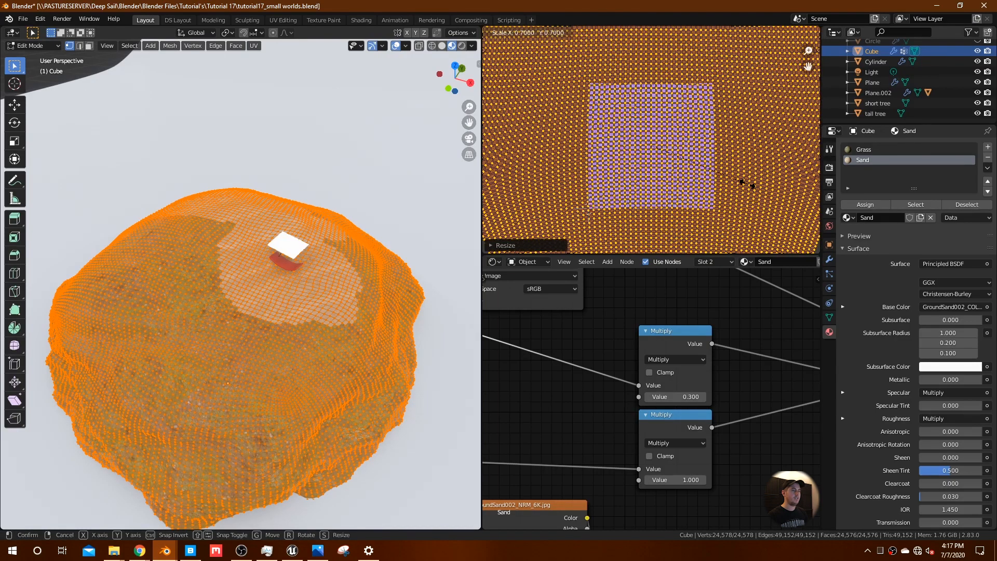
{"action": "left_click", "coordinate": [759, 188]}
{"action": "key", "text": "Tab"}
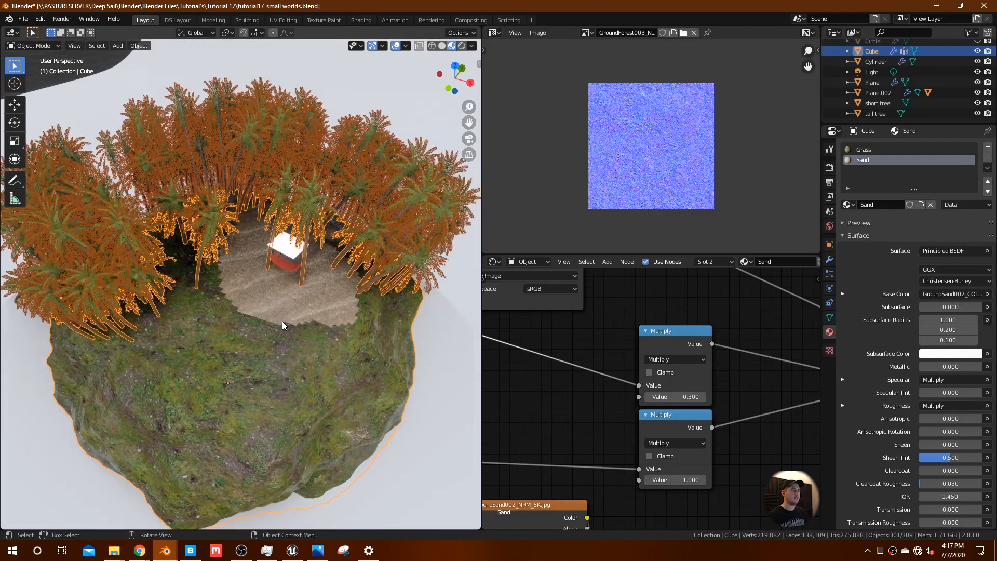
- Assign the existing OCEAN material to the water cylinder beneath the island
{"action": "middle_click_drag", "start_coordinate": [282, 329], "coordinate": [292, 298]}
{"action": "key", "text": "alt+a"}
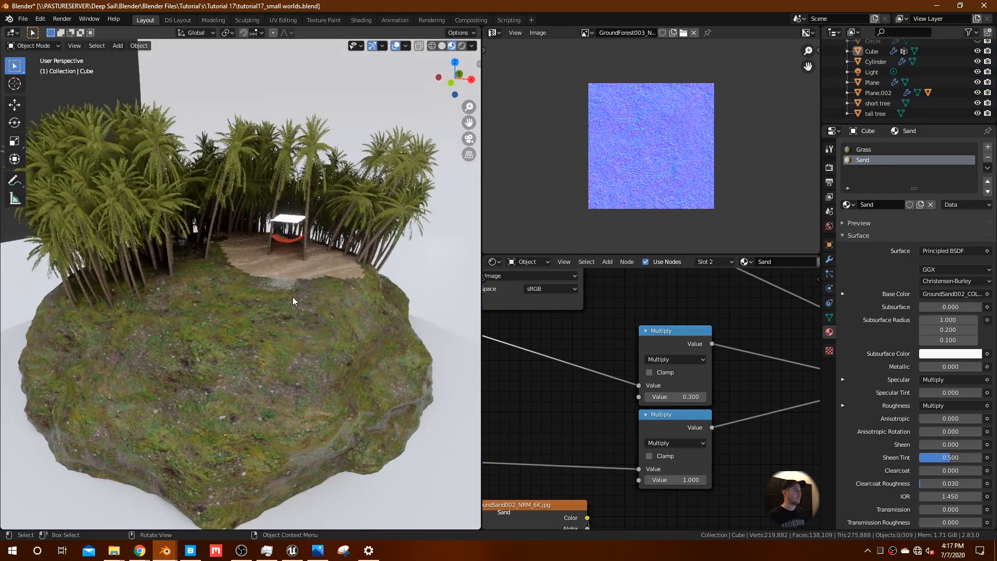
{"action": "scroll", "coordinate": [292, 297], "scroll_direction": "down", "scroll_amount": 5}
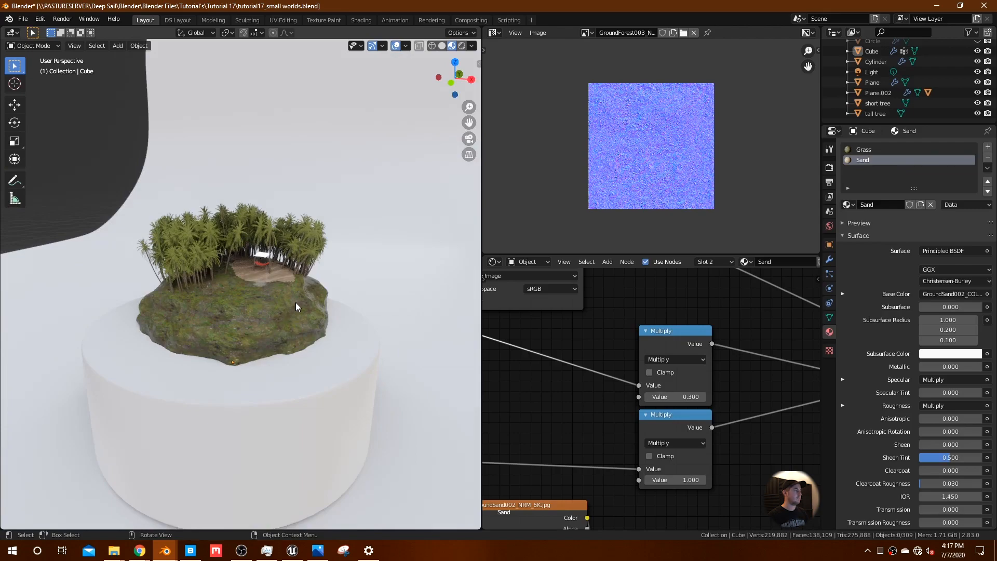
{"action": "left_click", "coordinate": [295, 305]}
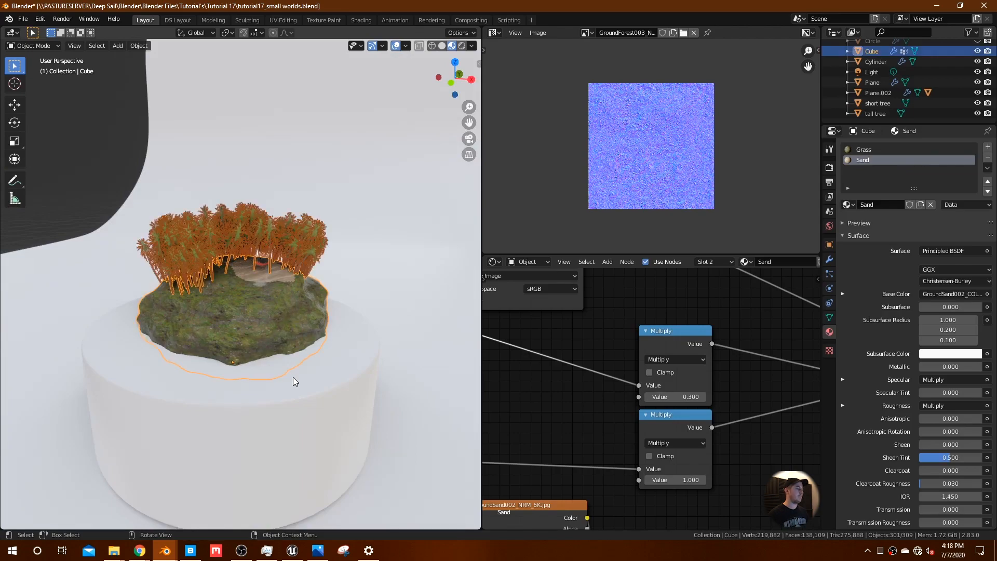
{"action": "left_click", "coordinate": [292, 384]}
{"action": "middle_click_drag", "start_coordinate": [291, 394], "coordinate": [313, 346]}
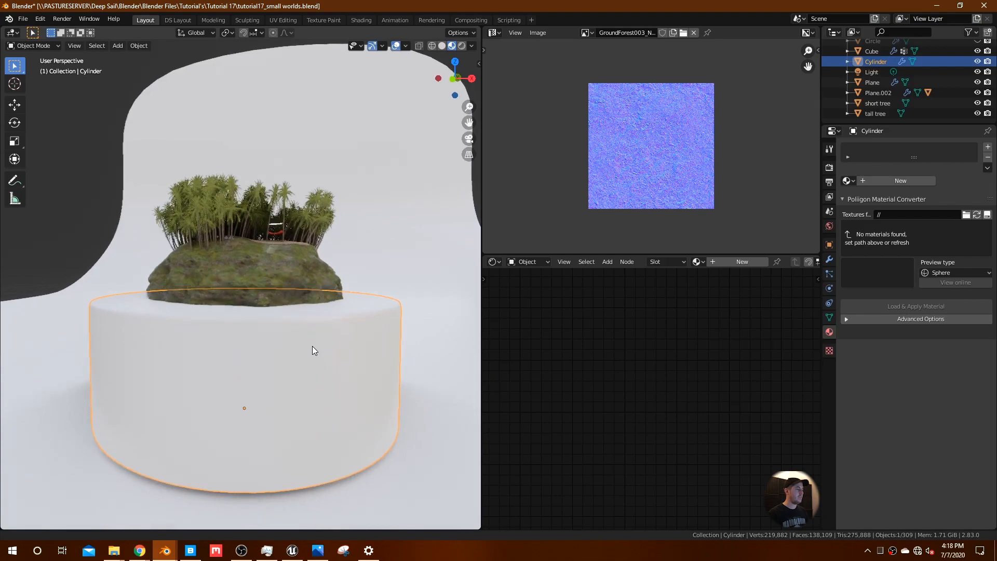
{"action": "left_click", "coordinate": [848, 181]}
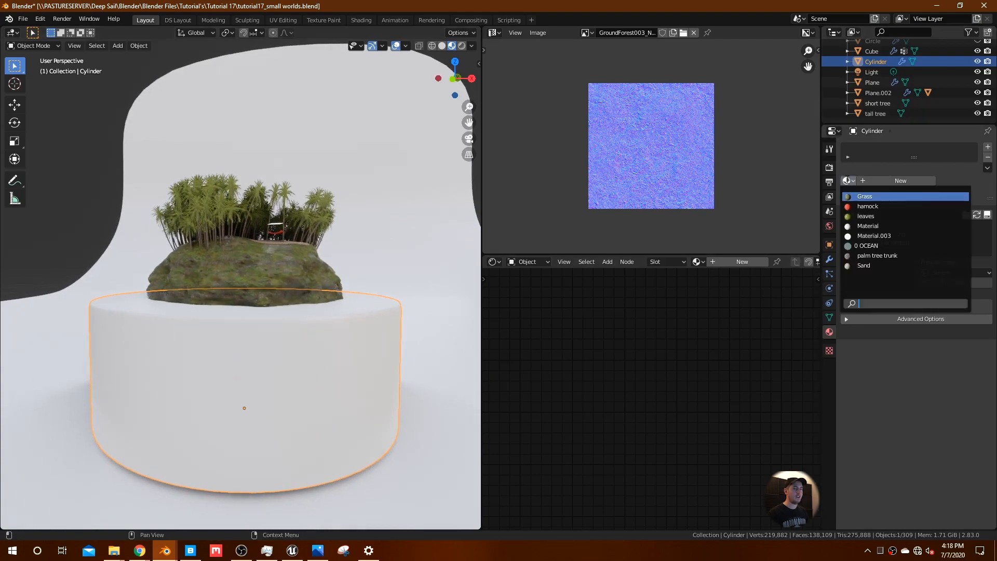
{"action": "left_click", "coordinate": [894, 244]}
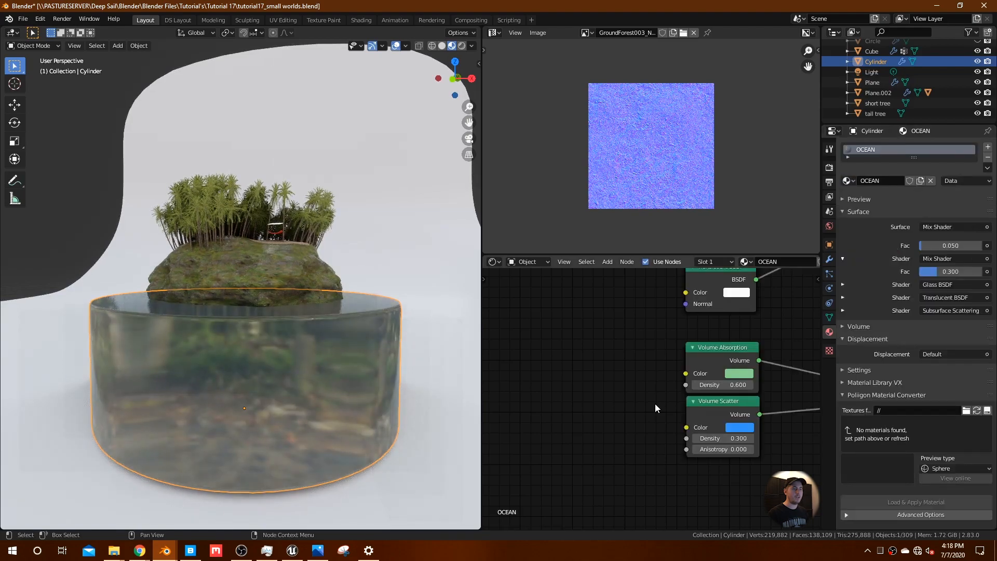
- Maximize the Shader Editor and examine OCEAN's Glass, Translucent, Subsurface Scattering and volume nodes with their Mix and Add Shader connections
{"action": "key", "text": "ctrl+space"}
{"action": "scroll", "coordinate": [737, 323], "scroll_direction": "up", "scroll_amount": 3}
{"action": "middle_click_drag", "start_coordinate": [823, 224], "coordinate": [383, 331]}
{"action": "scroll", "coordinate": [581, 327], "scroll_direction": "down", "scroll_amount": 3}
{"action": "scroll", "coordinate": [581, 328], "scroll_direction": "down", "scroll_amount": 3}
{"action": "middle_click_drag", "start_coordinate": [753, 309], "coordinate": [711, 304]}
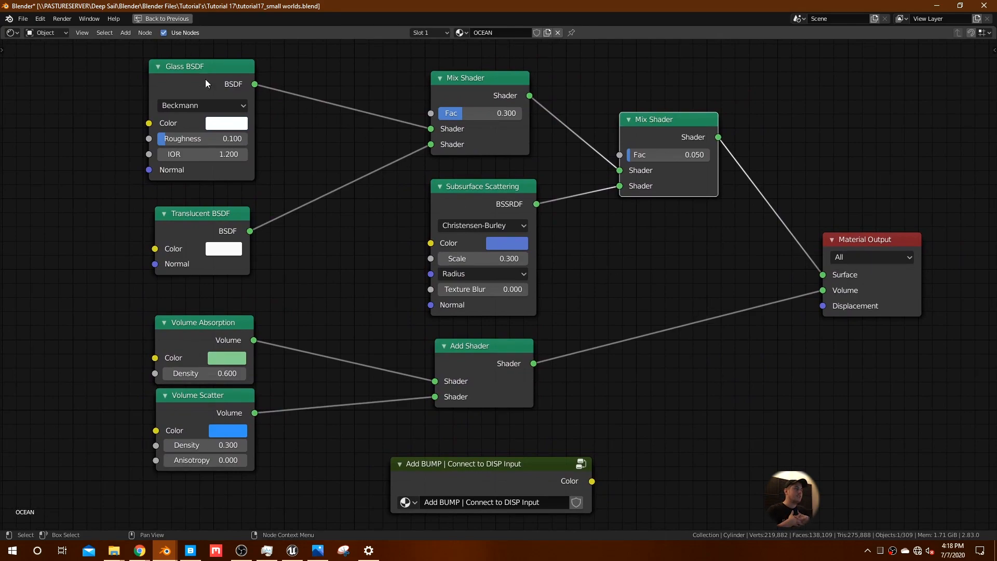
{"action": "left_click", "coordinate": [219, 219]}
{"action": "left_click", "coordinate": [485, 89]}
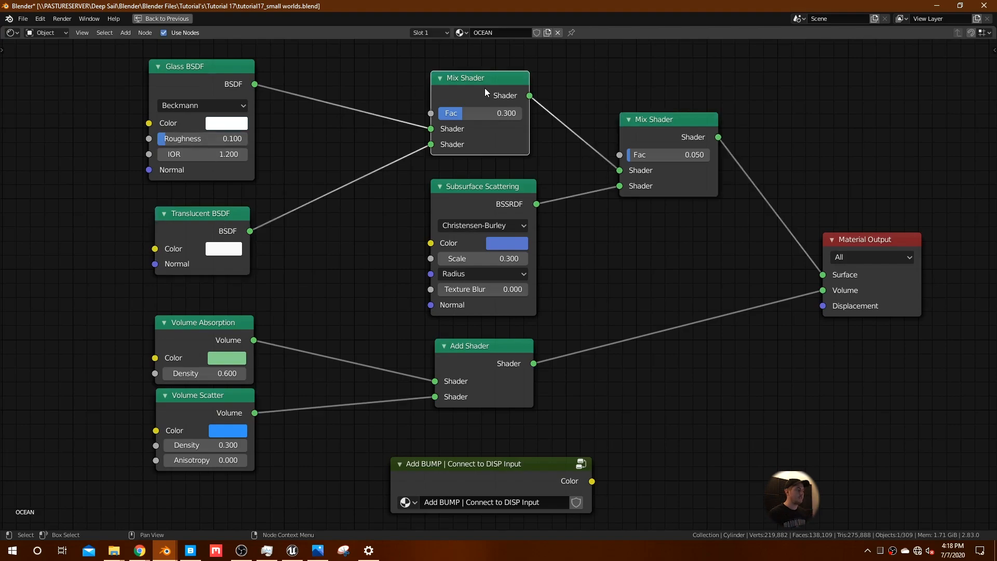
{"action": "left_click", "coordinate": [487, 198]}
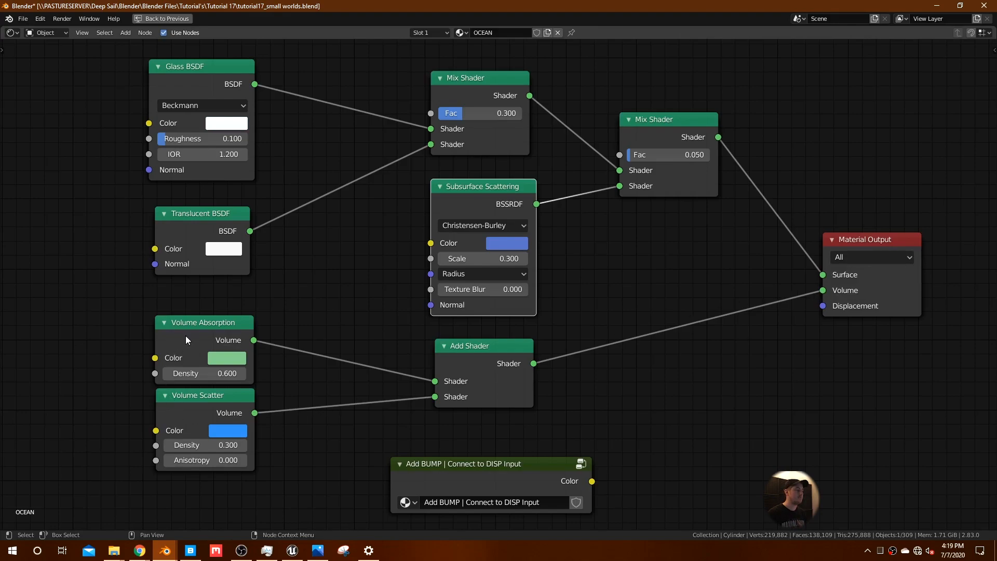
{"action": "left_click", "coordinate": [196, 323]}
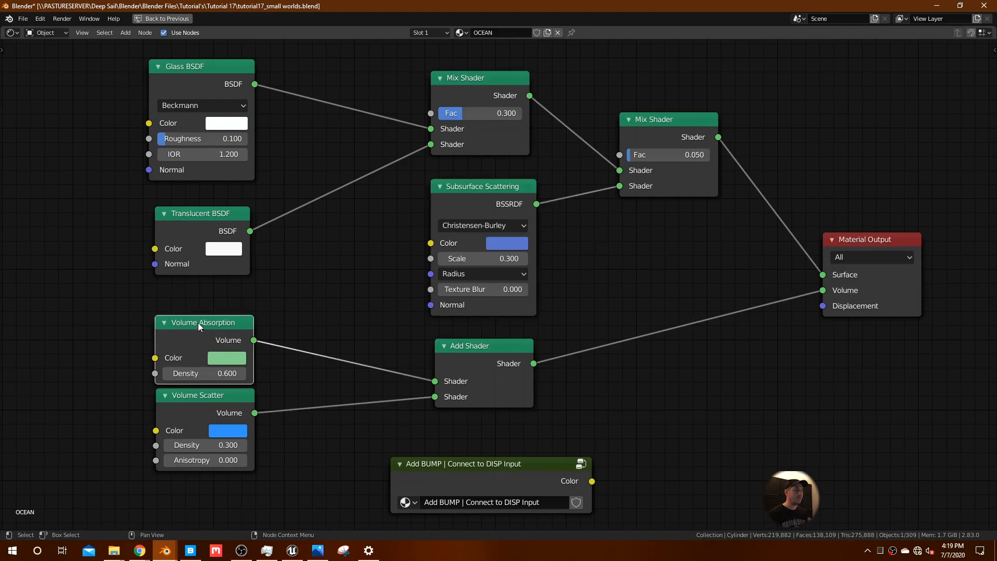
{"action": "left_click", "coordinate": [198, 397]}
{"action": "left_click", "coordinate": [483, 351]}
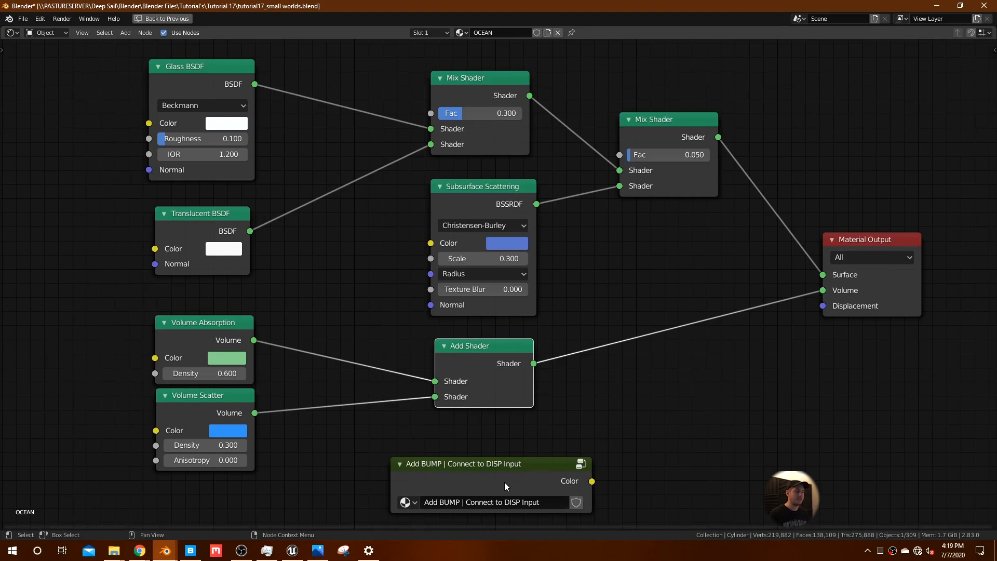
- Move the Add BUMP group node just below the Add Shader, inspect the nodes inside the group, and restore the editor layout
{"action": "left_click_drag", "start_coordinate": [516, 467], "coordinate": [512, 447]}
{"action": "key", "text": "Tab"}
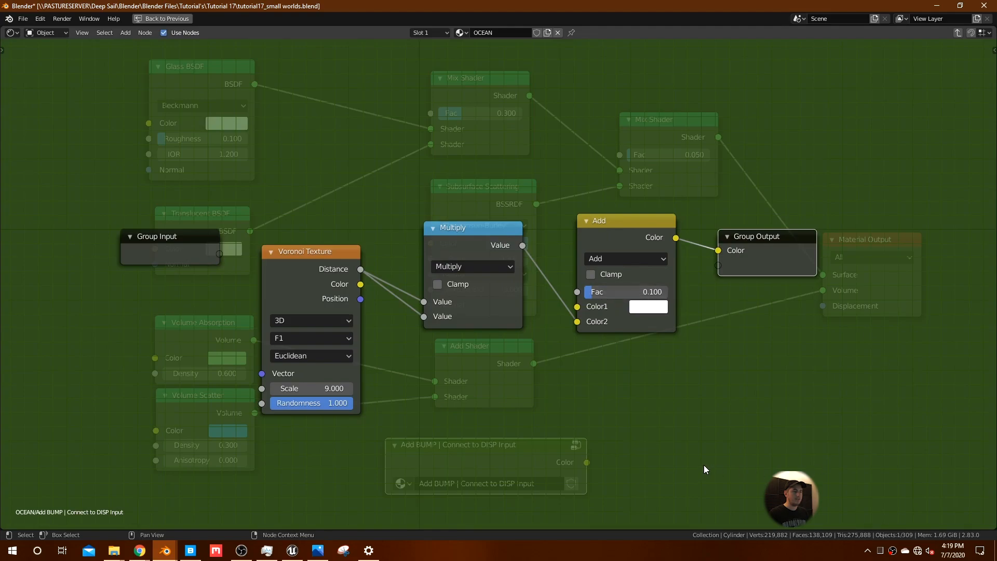
{"action": "key", "text": "Tab"}
{"action": "left_click_drag", "start_coordinate": [477, 449], "coordinate": [486, 449]}
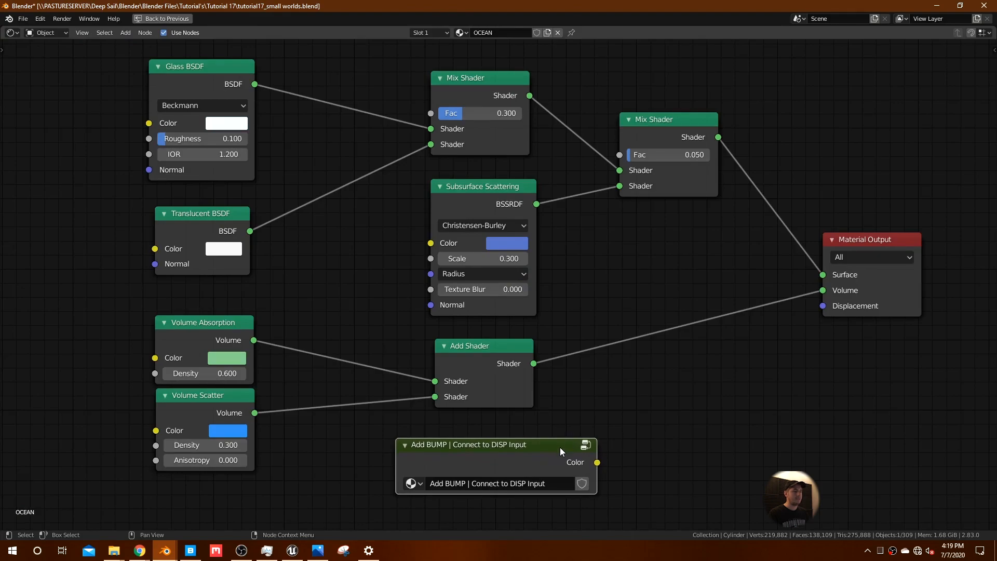
{"action": "key", "text": "ctrl+space"}
- Unhide the jar and give it a new material with a Glass BSDF surface
{"action": "mouse_move", "coordinate": [328, 347]}
{"action": "middle_mouse_down"}
{"action": "mouse_move", "coordinate": [351, 362]}
{"action": "mouse_move", "coordinate": [338, 357]}
{"action": "middle_mouse_up"}
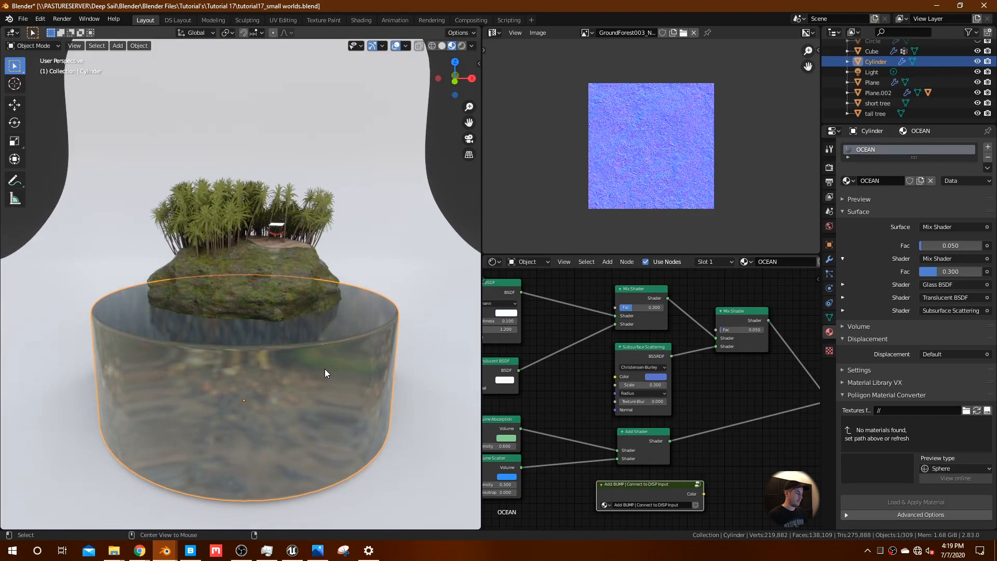
{"action": "key", "text": "alt+h"}
{"action": "left_click", "coordinate": [359, 151]}
{"action": "scroll", "coordinate": [353, 186], "scroll_direction": "down", "scroll_amount": 3}
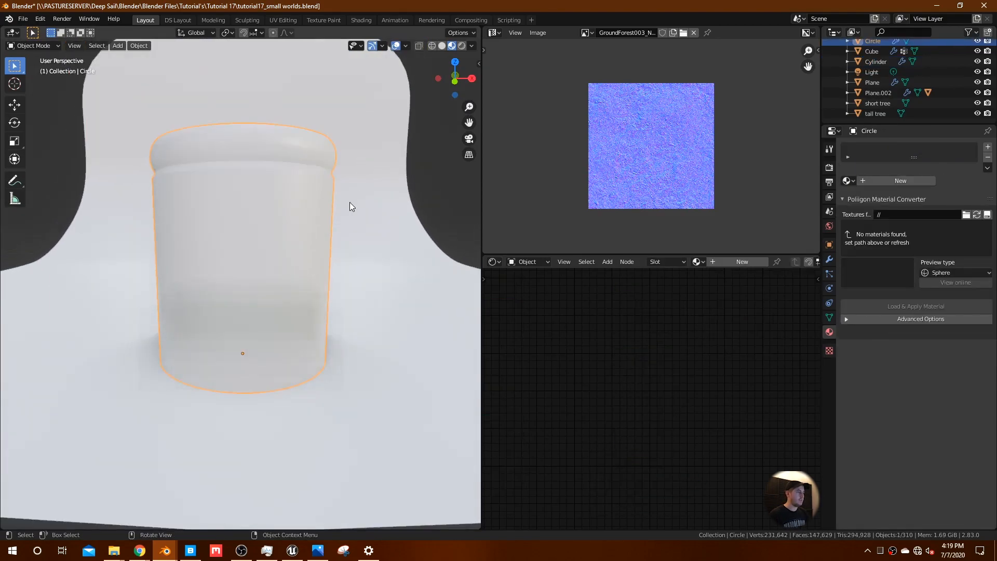
{"action": "left_click", "coordinate": [878, 180]}
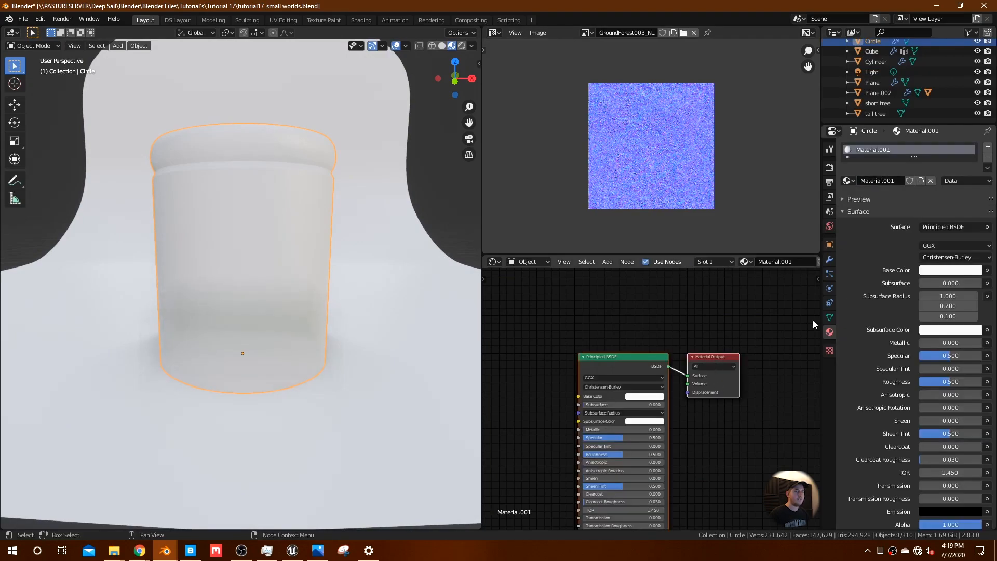
{"action": "left_click", "coordinate": [940, 226]}
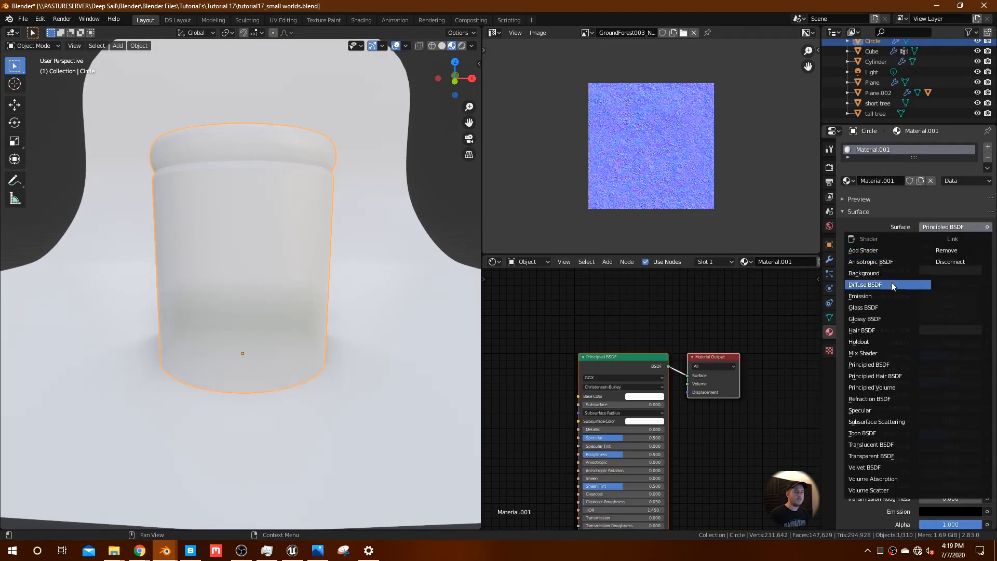
{"action": "left_click", "coordinate": [878, 307]}
- Set the jar glass roughness to 0.100 and IOR to 1.3, and save the file
{"action": "mouse_move", "coordinate": [950, 271]}
{"action": "left_mouse_down"}
{"action": "mouse_move", "coordinate": [971, 271]}
{"action": "mouse_move", "coordinate": [958, 271]}
{"action": "left_mouse_up"}
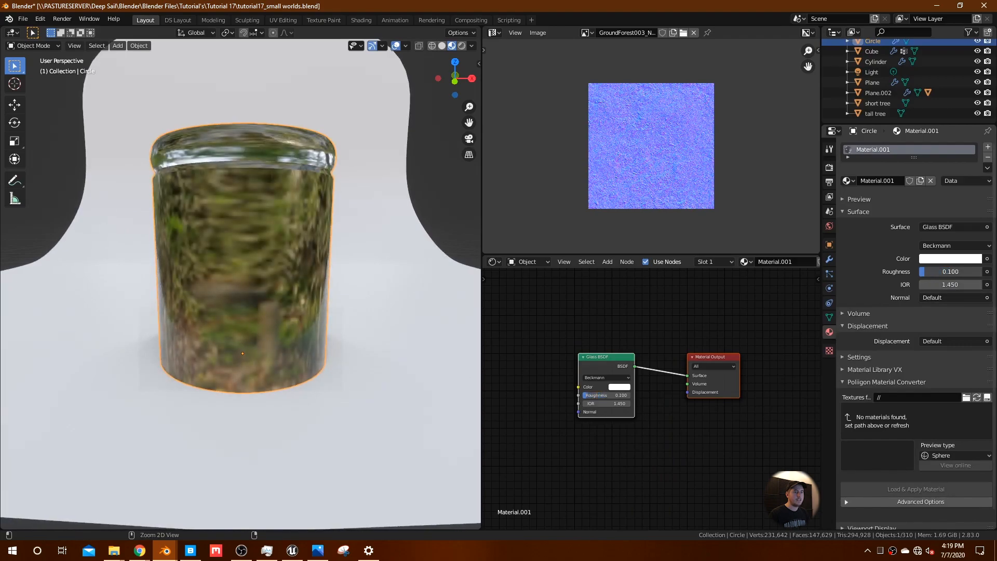
{"action": "left_click", "coordinate": [944, 285]}
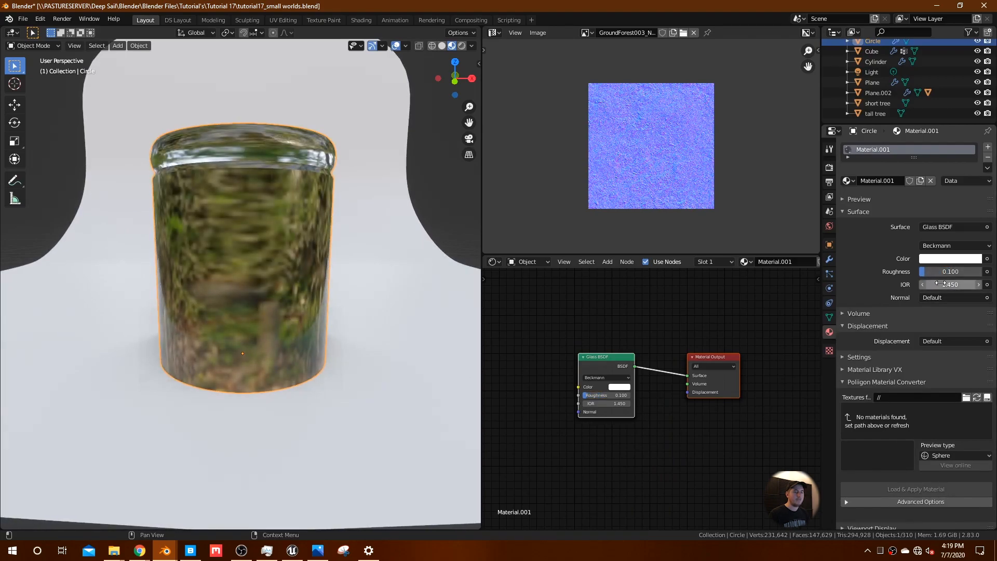
{"action": "type", "text": "1.3"}
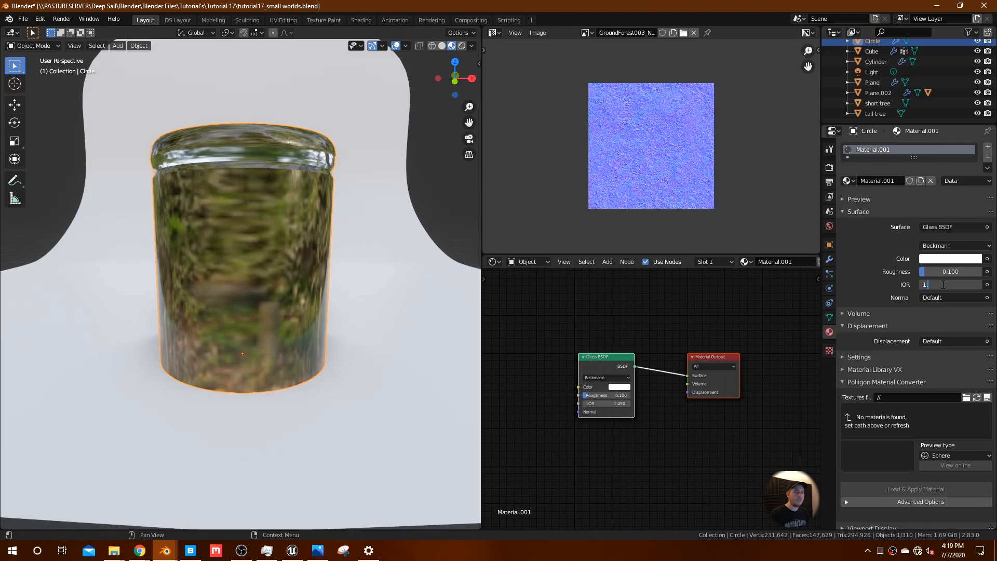
{"action": "key", "text": "Return"}
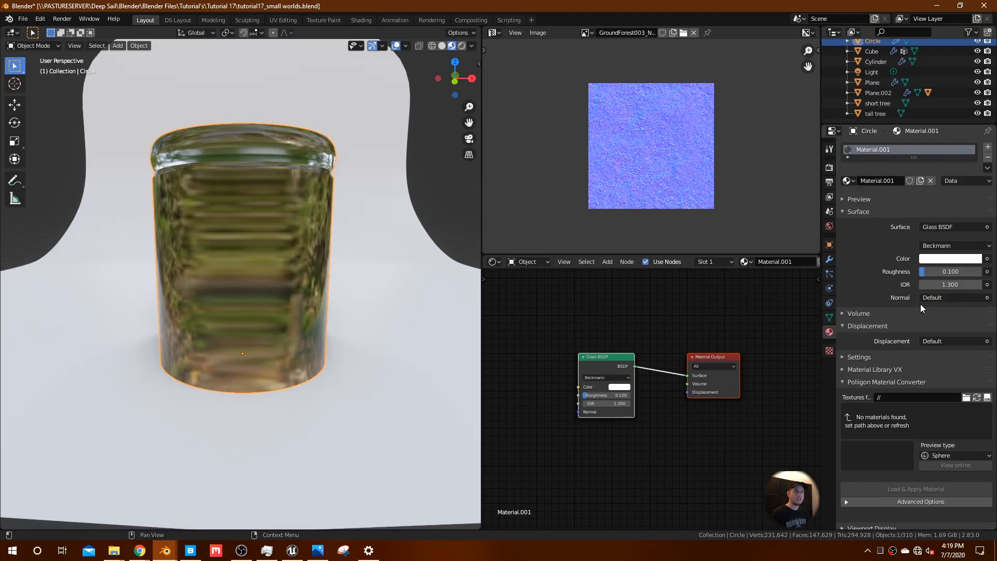
{"action": "key", "text": "ctrl"}
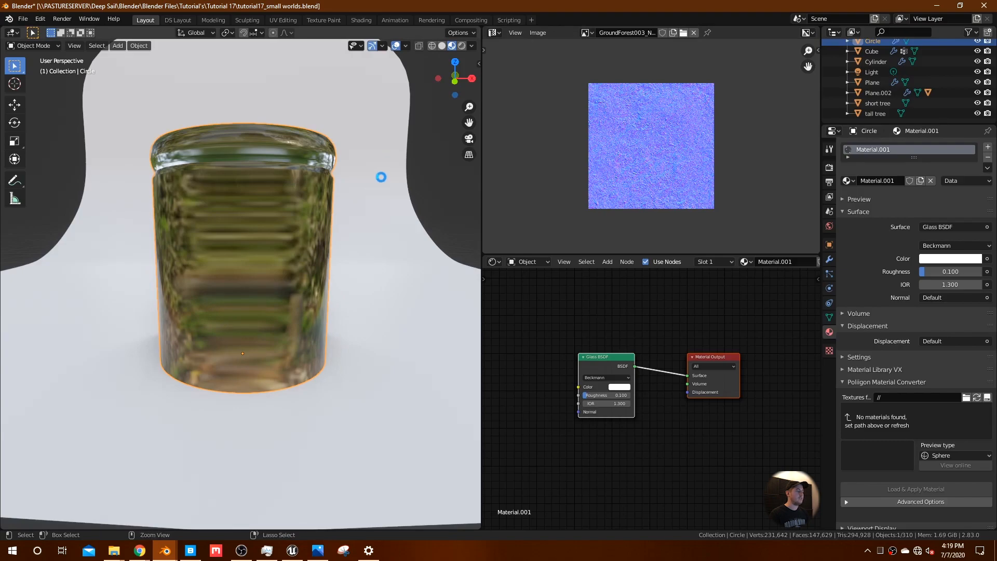
{"action": "key", "text": "ctrl+s"}
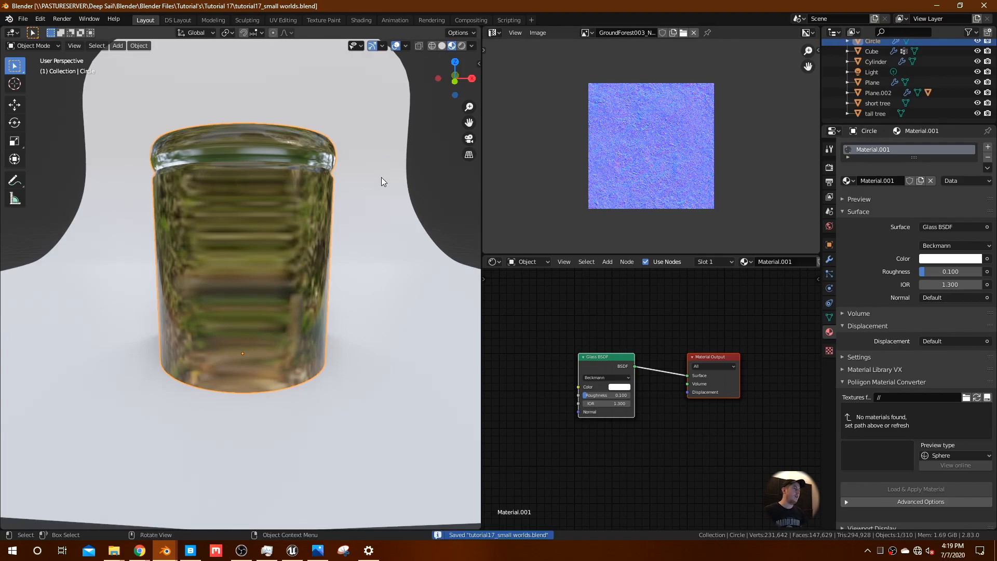
- Preview the jar in Rendered shading, unlink the GroundForest003 normal image from the UV editor, and return to Solid shading
{"action": "left_click", "coordinate": [459, 45]}
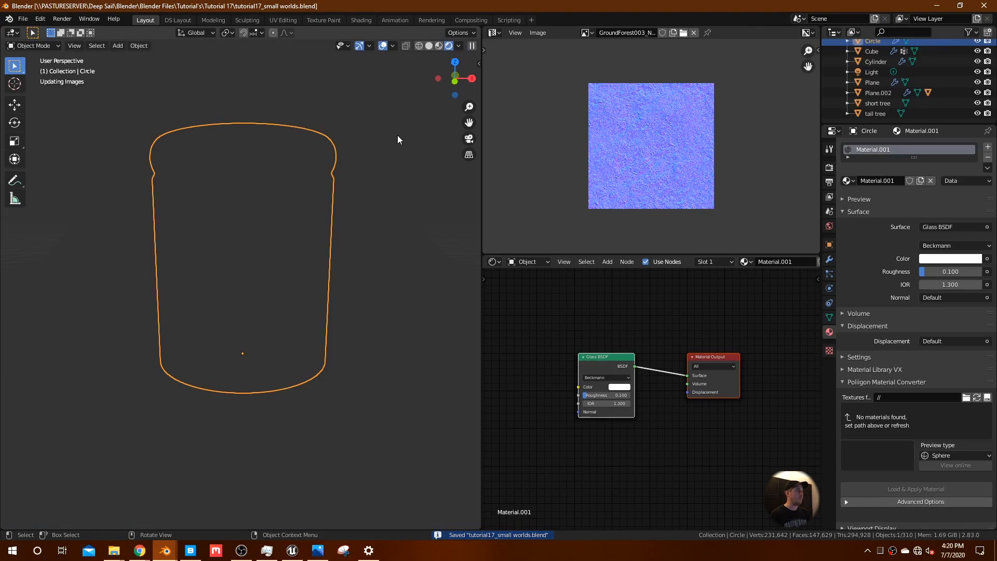
{"action": "left_click", "coordinate": [693, 32]}
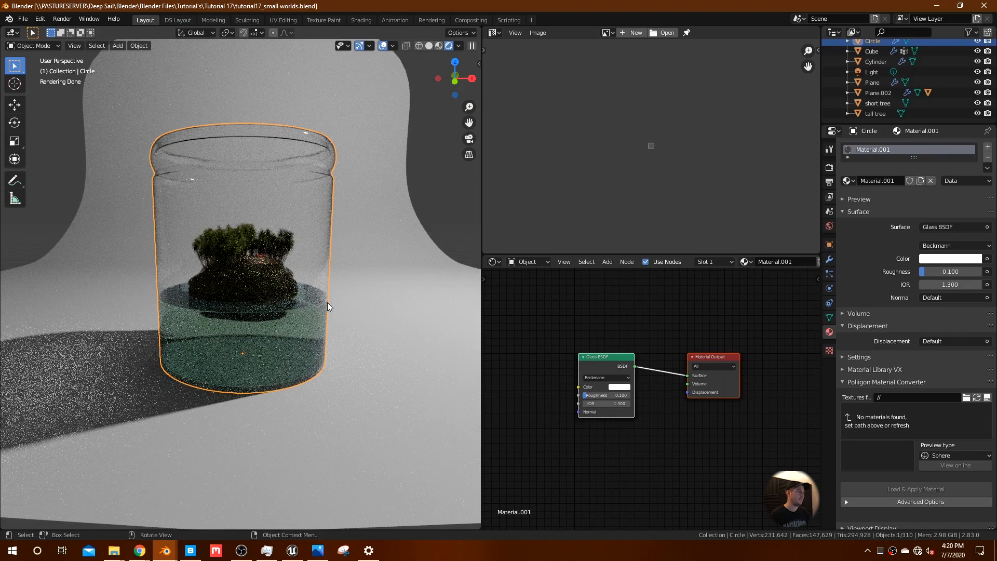
{"action": "key", "text": "z"}
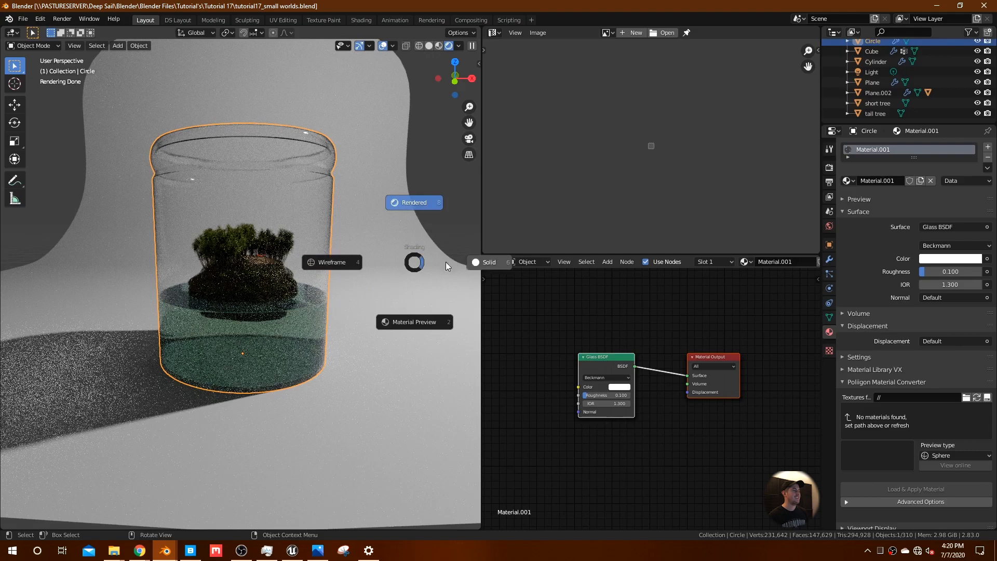
{"action": "left_click", "coordinate": [497, 262]}
- Delete the light object near the upper part of the curved backdrop
{"action": "scroll", "coordinate": [380, 277], "scroll_direction": "down", "scroll_amount": 10}
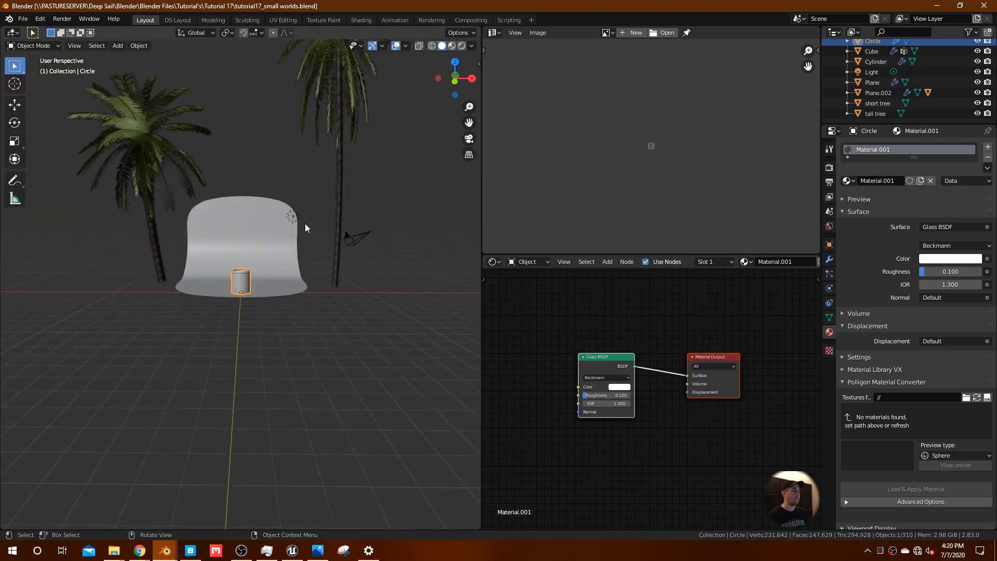
{"action": "left_click", "coordinate": [294, 216]}
{"action": "scroll", "coordinate": [299, 228], "scroll_direction": "up", "scroll_amount": 4}
{"action": "key", "text": "x"}
{"action": "left_click", "coordinate": [346, 213]}
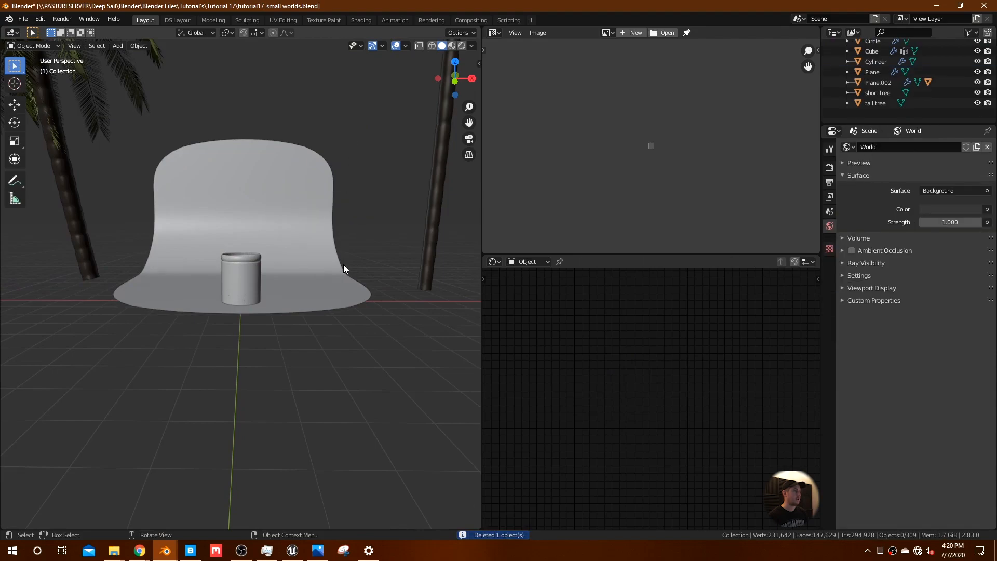
- Set the world's background color to an Environment Texture and load kiara_1_dawn_4k.hdr from the Sky HDR'S folder
{"action": "left_click", "coordinate": [987, 209]}
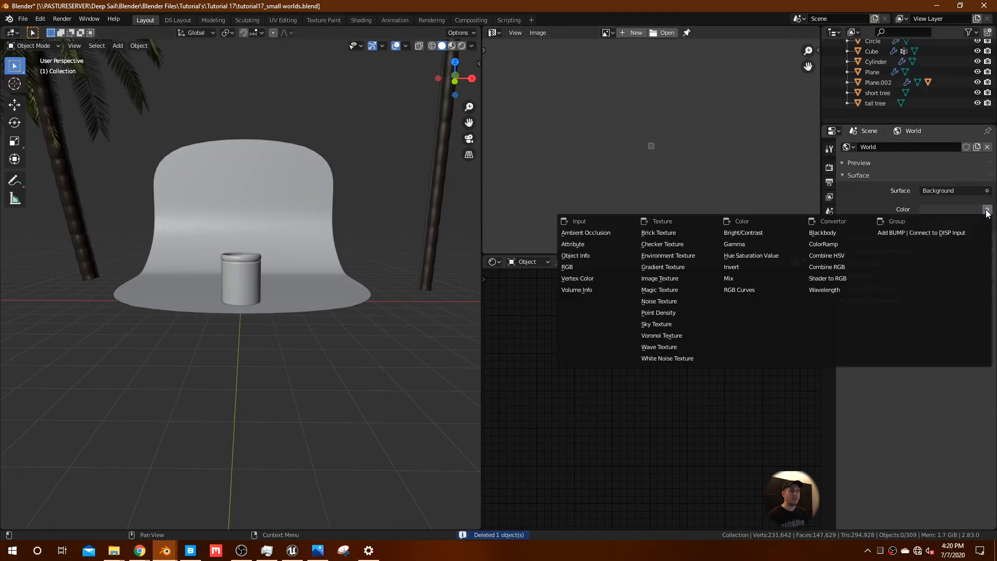
{"action": "left_click", "coordinate": [691, 255]}
{"action": "left_click", "coordinate": [972, 222]}
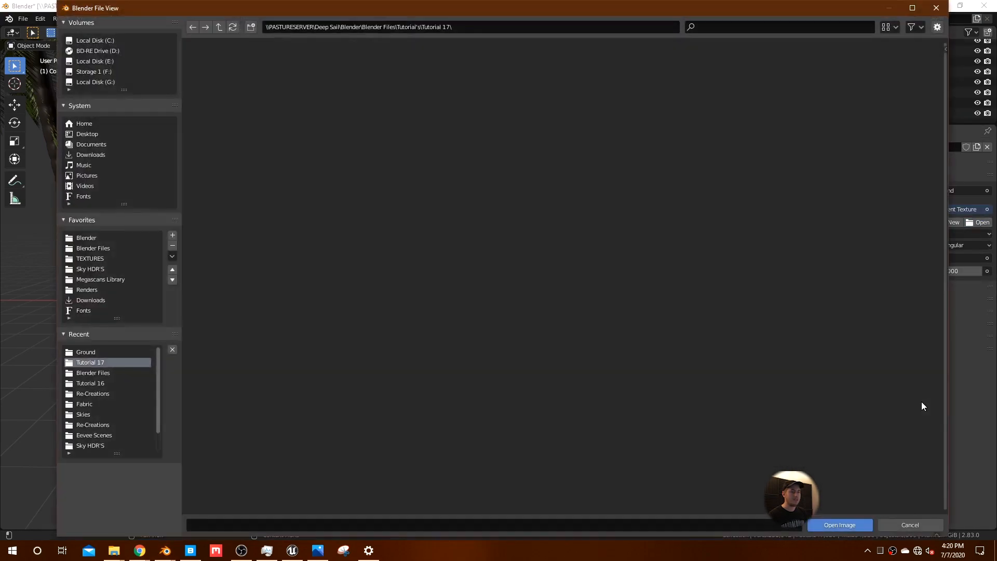
{"action": "left_click", "coordinate": [101, 270]}
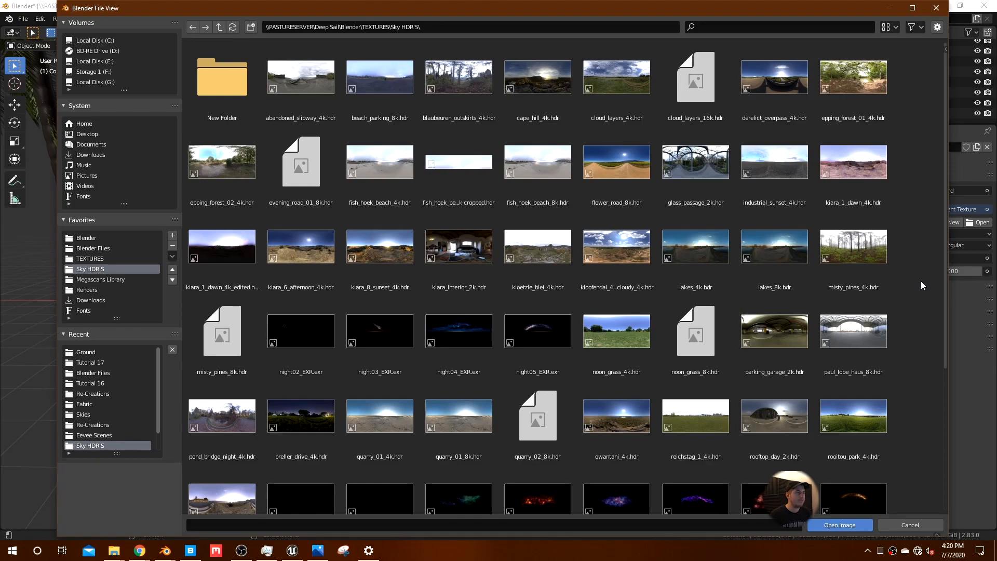
{"action": "scroll", "coordinate": [922, 283], "scroll_direction": "down", "scroll_amount": 3}
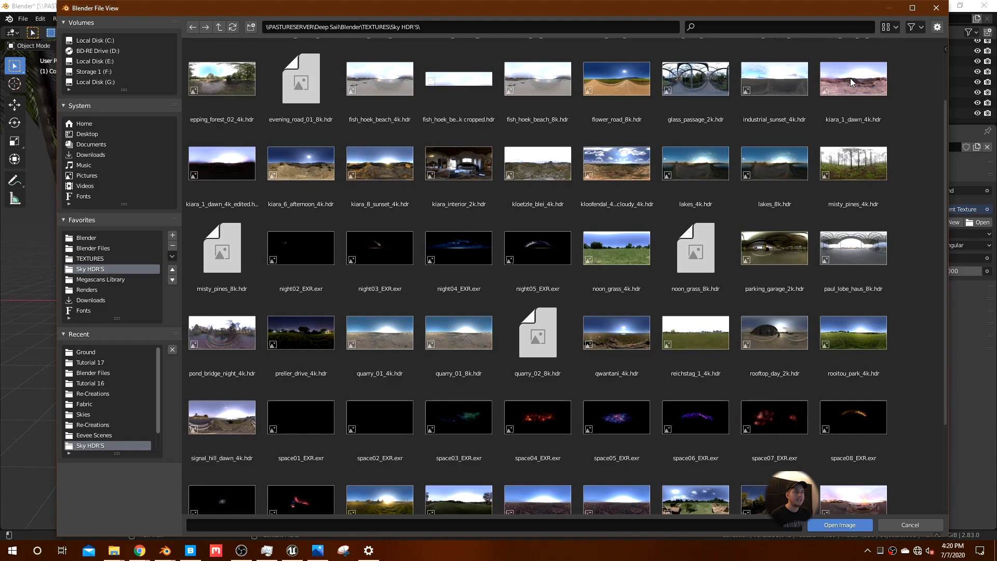
{"action": "key", "text": "Escape"}
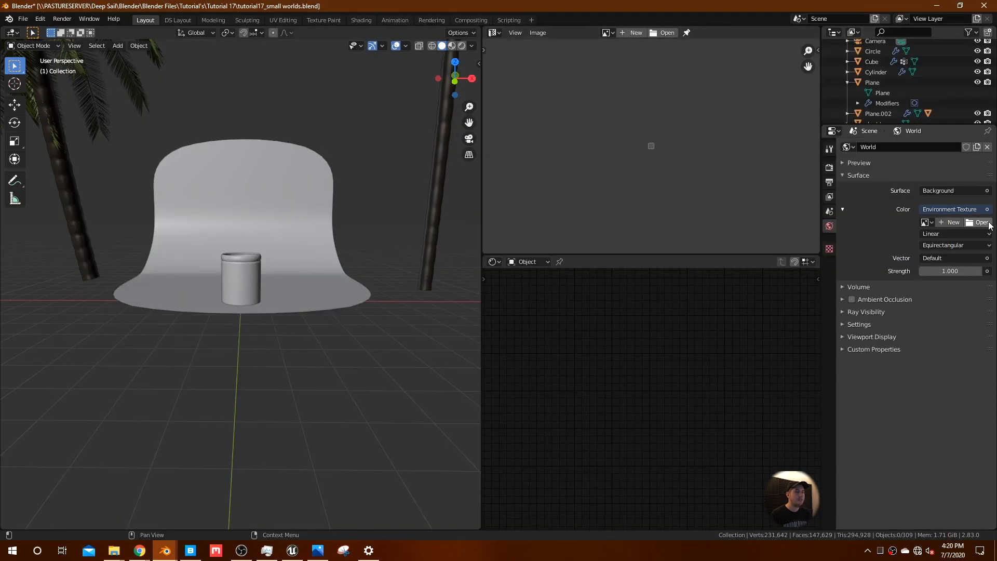
{"action": "left_click", "coordinate": [164, 551]}
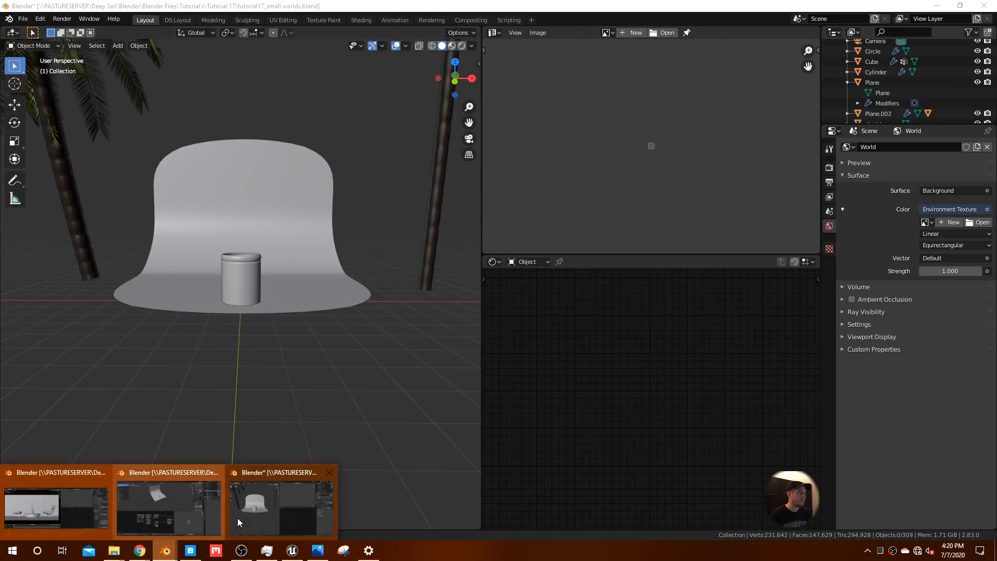
{"action": "left_click", "coordinate": [259, 514]}
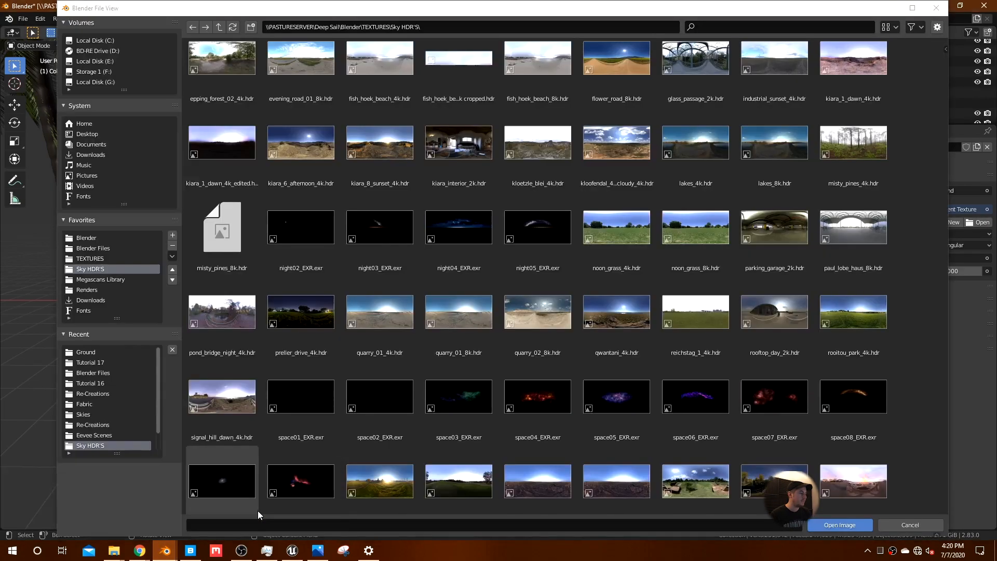
{"action": "left_click", "coordinate": [855, 65]}
{"action": "scroll", "coordinate": [900, 454], "scroll_direction": "up", "scroll_amount": 2}
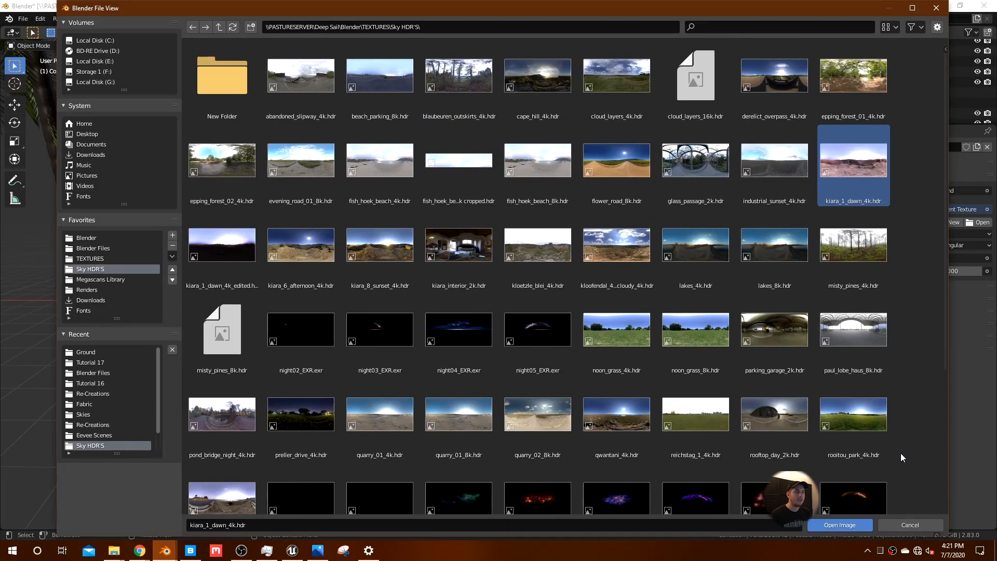
{"action": "left_click", "coordinate": [837, 523]}
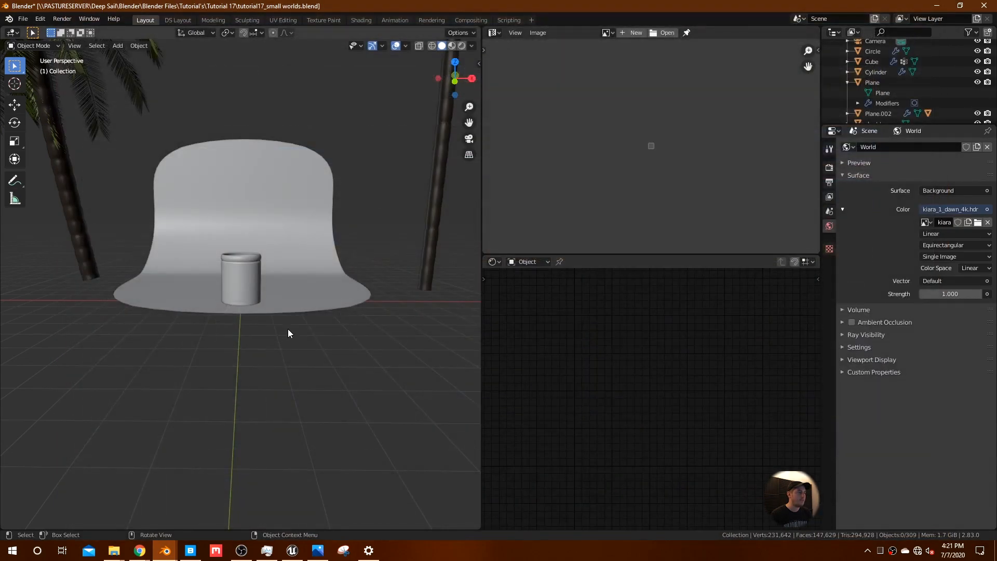
- Look at the jar through the camera, select the camera, and expand the 3D viewport over the image and shader editors
{"action": "key", "text": "KP_1"}
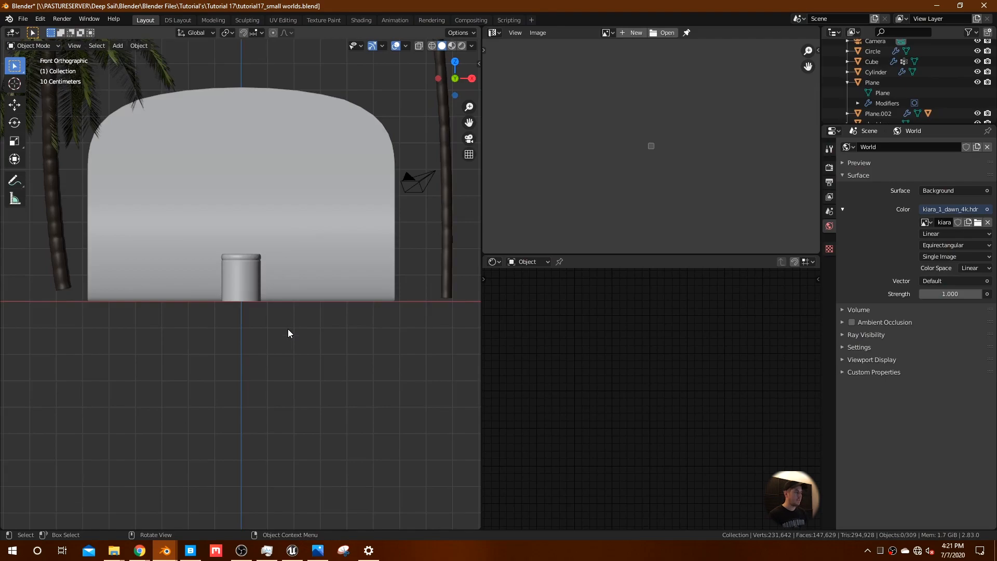
{"action": "left_click", "coordinate": [233, 277]}
{"action": "key", "text": "KP_Decimal"}
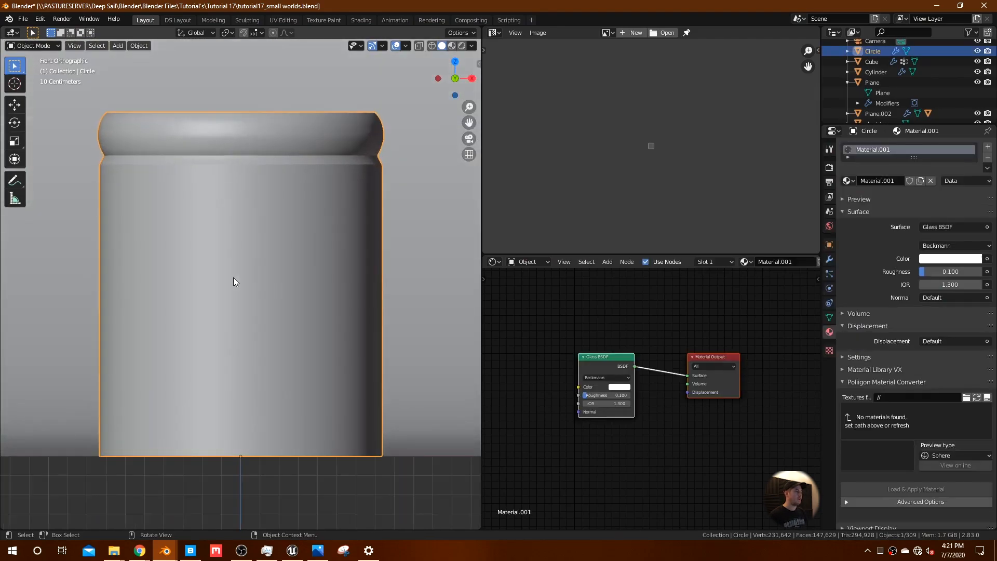
{"action": "scroll", "coordinate": [247, 276], "scroll_direction": "down", "scroll_amount": 3}
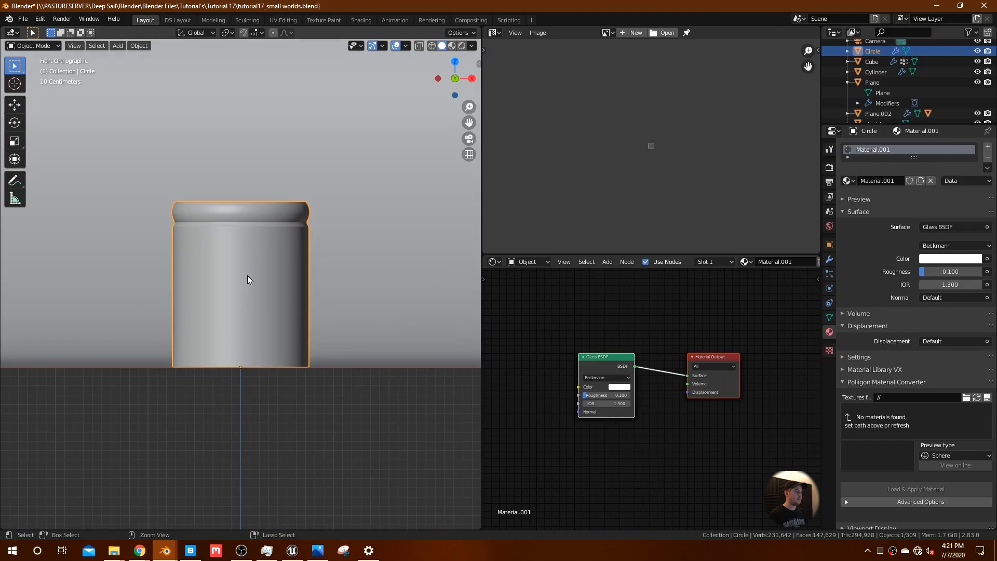
{"action": "key", "text": "KP_0"}
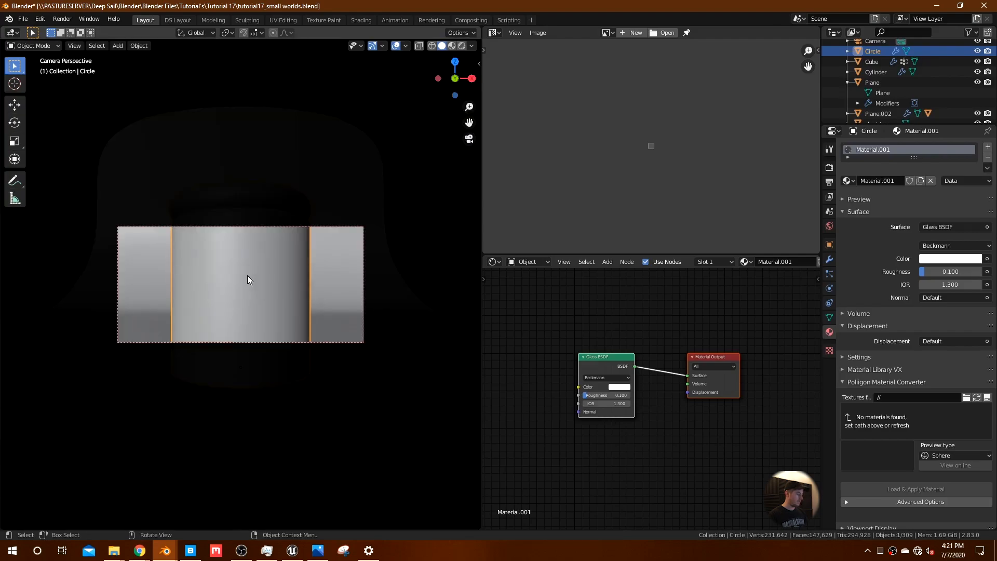
{"action": "left_click", "coordinate": [323, 227]}
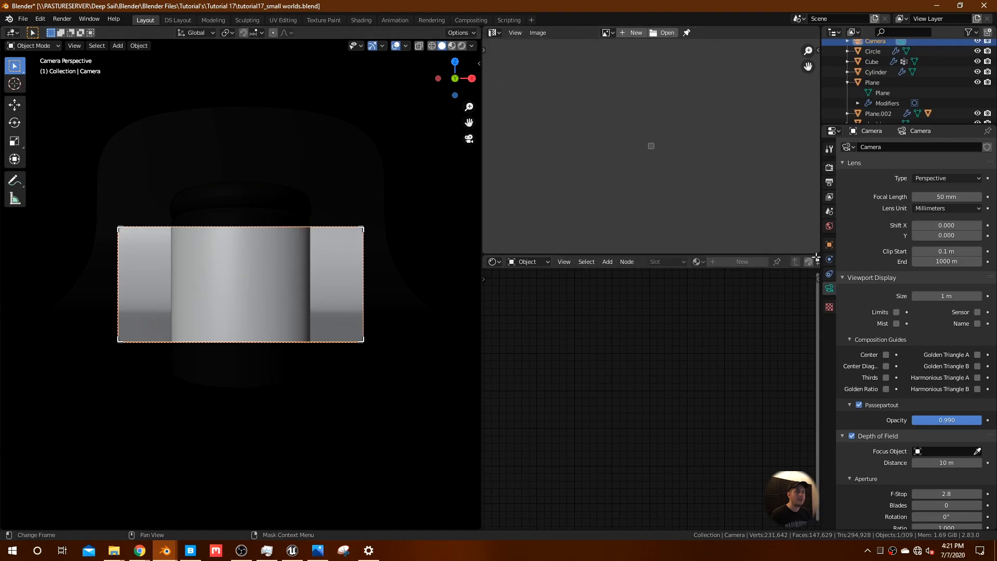
{"action": "left_click_drag", "start_coordinate": [491, 263], "coordinate": [649, 124]}
{"action": "left_click_drag", "start_coordinate": [477, 31], "coordinate": [521, 200]}
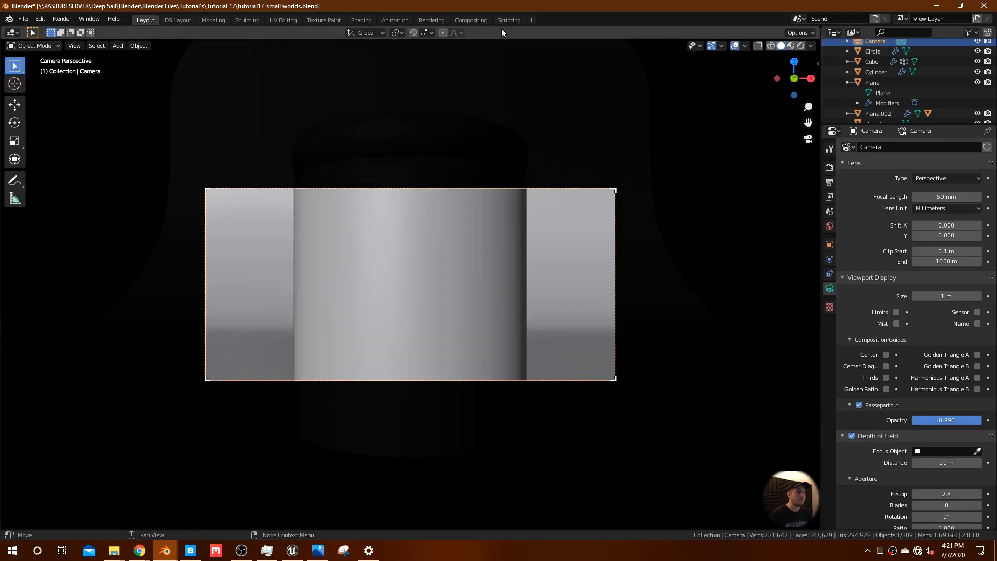
- Set the render output's Resolution X to 1912 px
{"action": "left_click", "coordinate": [829, 182]}
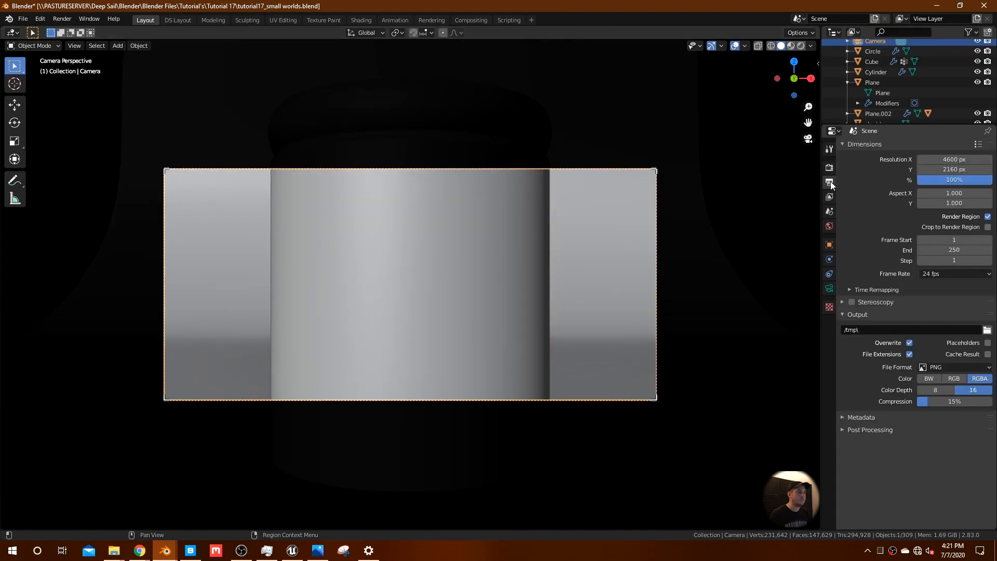
{"action": "left_click_drag", "start_coordinate": [949, 161], "coordinate": [872, 161]}
{"action": "scroll", "coordinate": [653, 277], "scroll_direction": "down", "scroll_amount": 2}
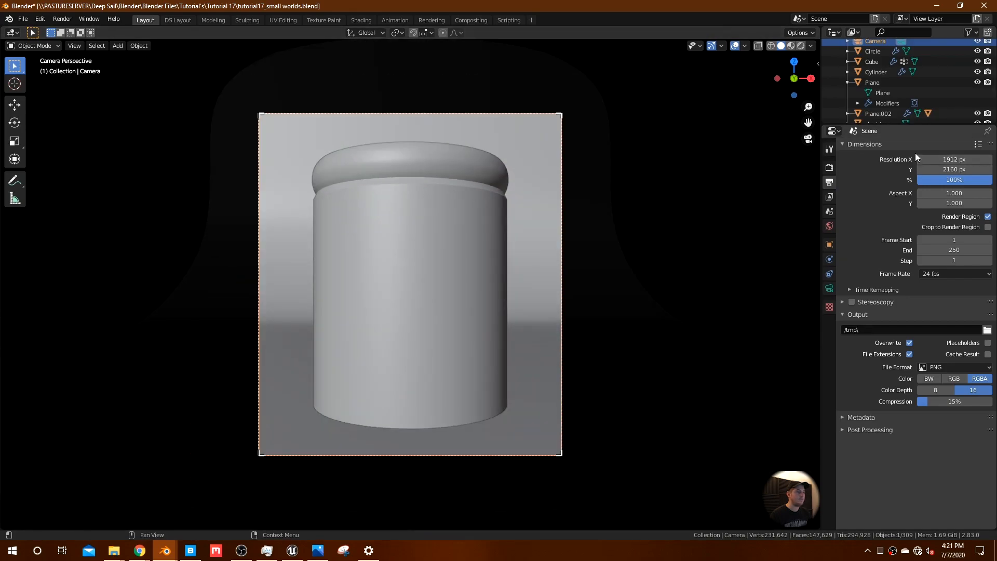
- Move the camera back about 3.42 m along its local Z axis and raise it about 0.77 m
{"action": "key", "text": "g"}
{"action": "key", "text": "z"}
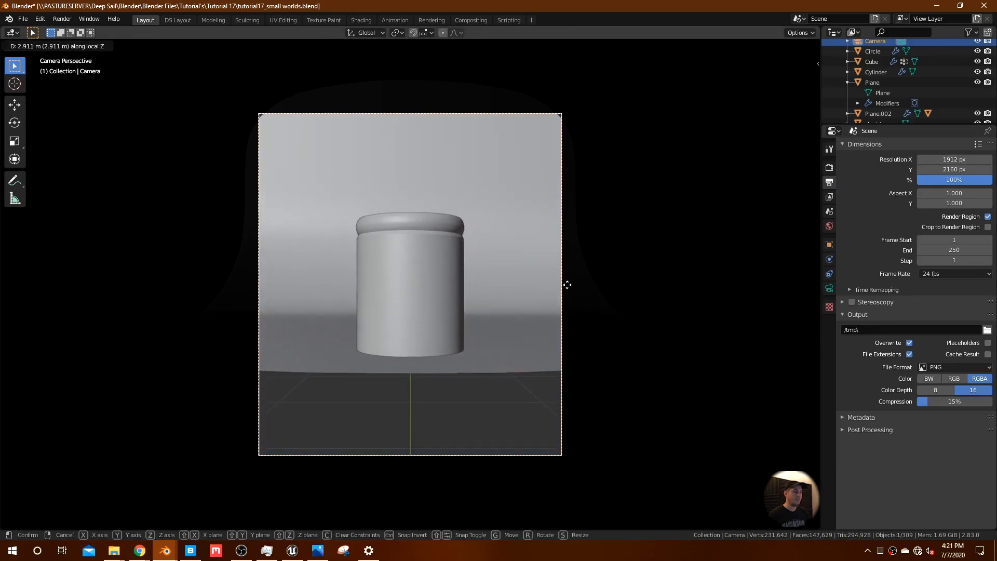
{"action": "left_click", "coordinate": [566, 291]}
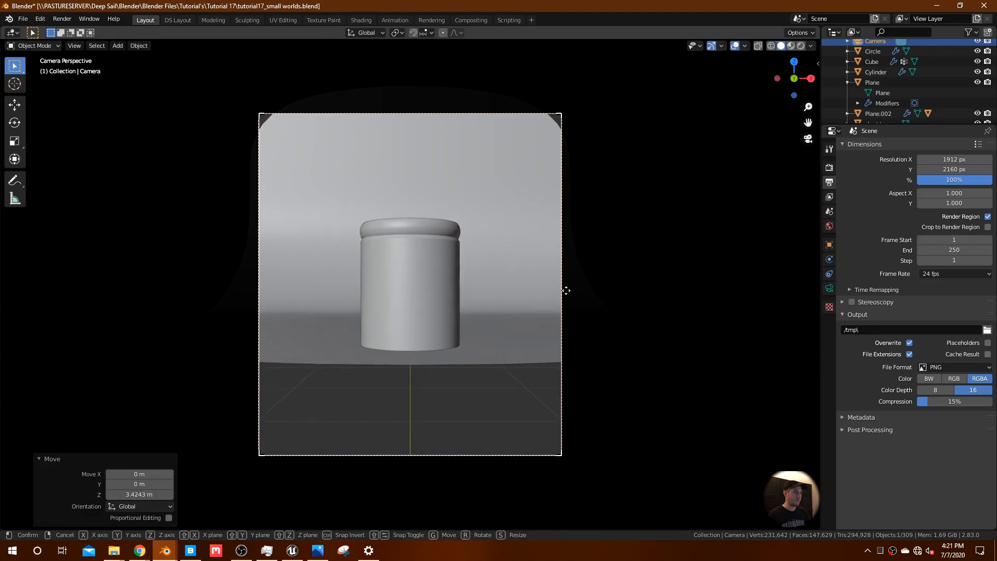
{"action": "left_click", "coordinate": [566, 229]}
- Rotate the camera about -4.98° around the global X axis
{"action": "key", "text": "r"}
{"action": "key", "text": "x"}
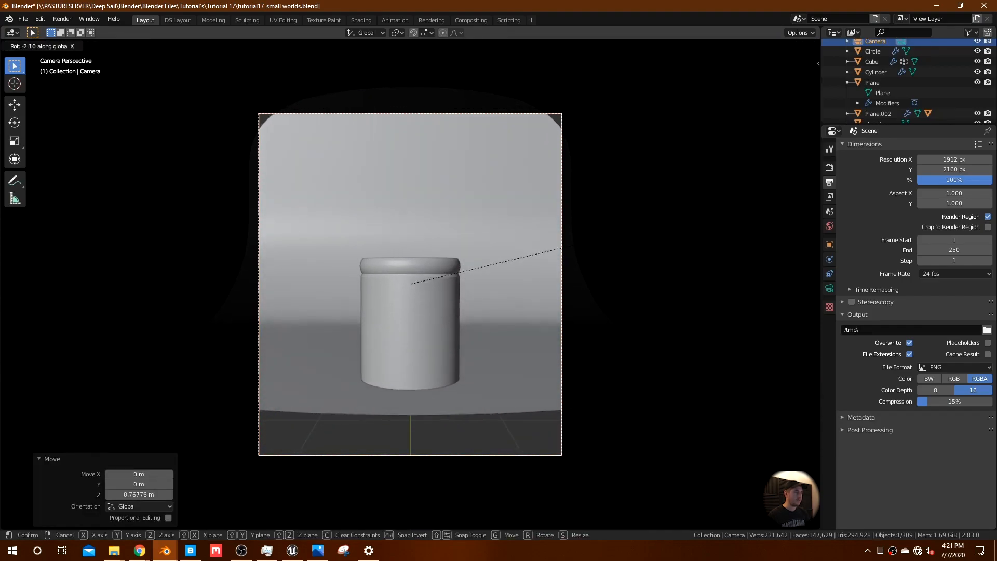
{"action": "left_click", "coordinate": [637, 217]}
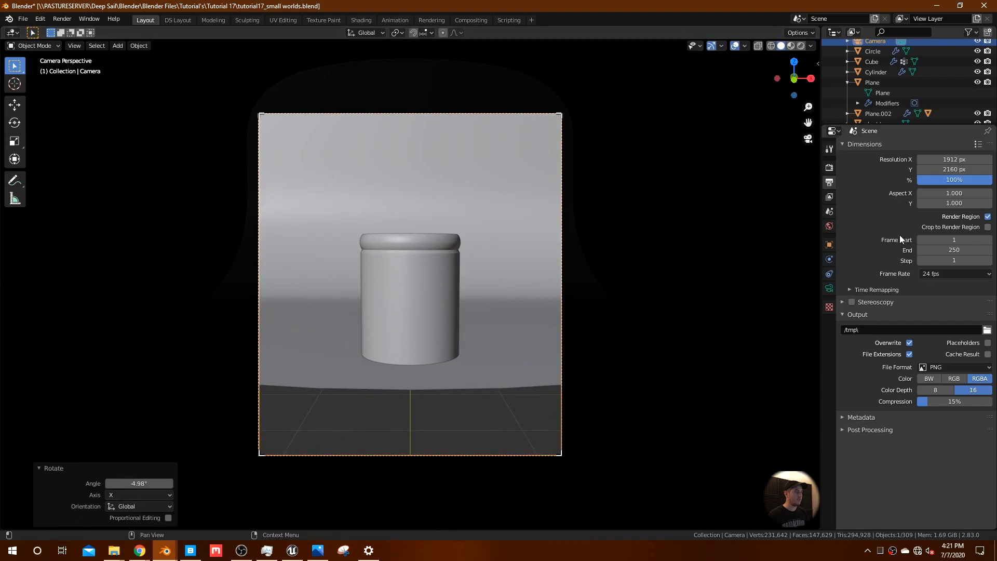
- Set the camera's focal length to 92.8 mm and rotate it about -0.54° around its local X axis
{"action": "left_click", "coordinate": [829, 289]}
{"action": "left_click_drag", "start_coordinate": [947, 197], "coordinate": [972, 197]}
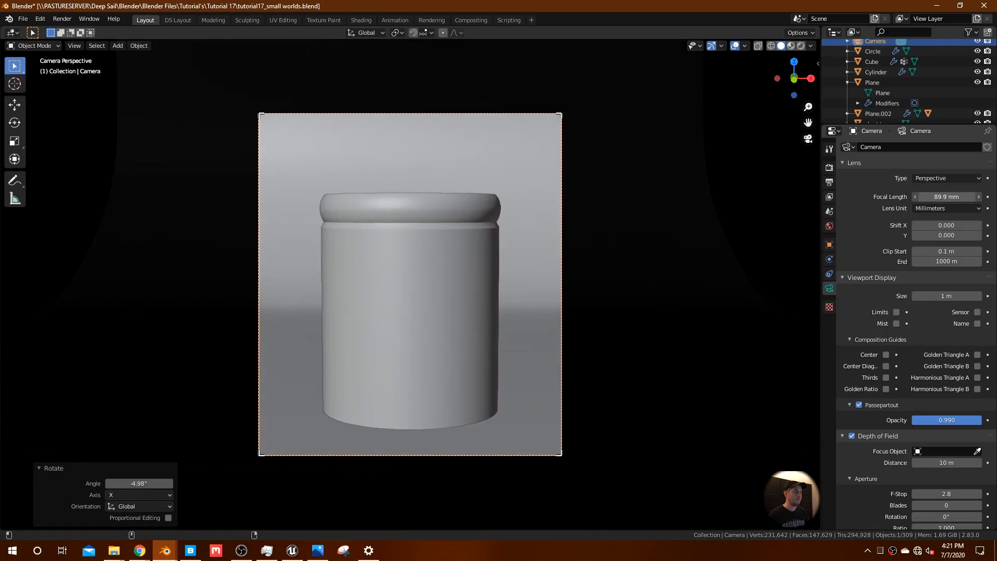
{"action": "key", "text": "r"}
{"action": "key", "text": "x"}
{"action": "key", "text": "x"}
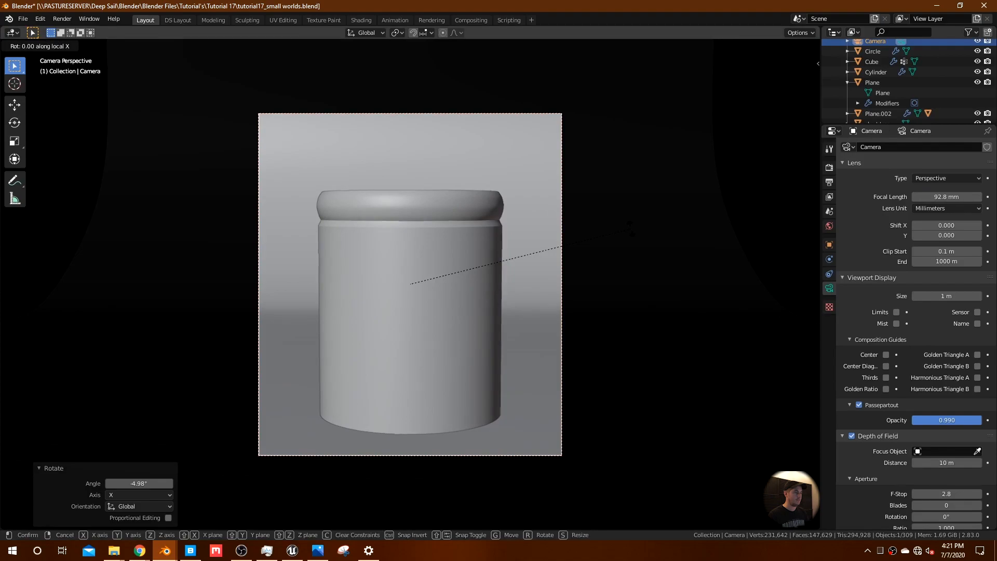
{"action": "left_click", "coordinate": [595, 178]}
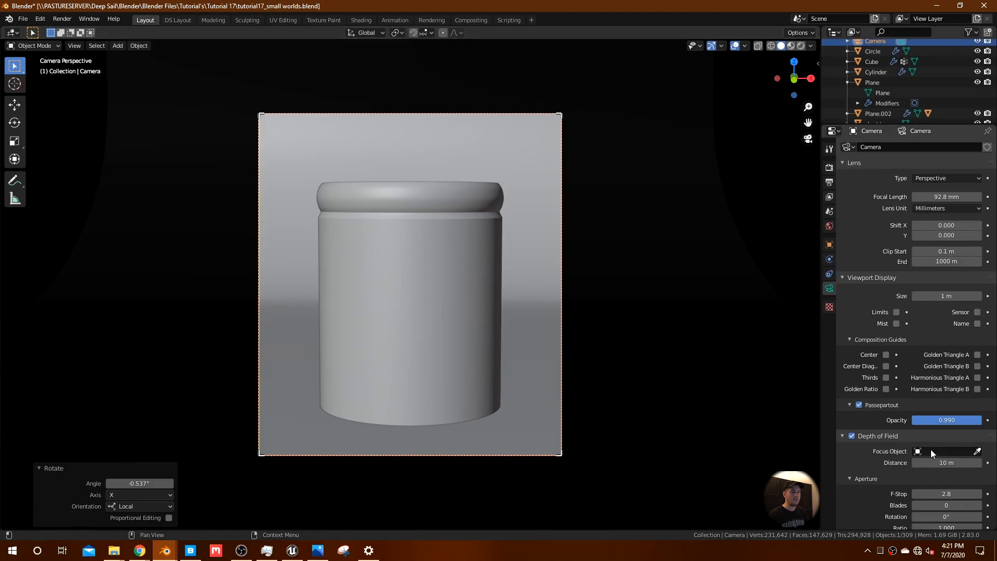
- Display the camera's limits, set the depth of field distance to 7.1 m at the jar, and return to camera view
{"action": "middle_click_drag", "start_coordinate": [487, 285], "coordinate": [452, 336]}
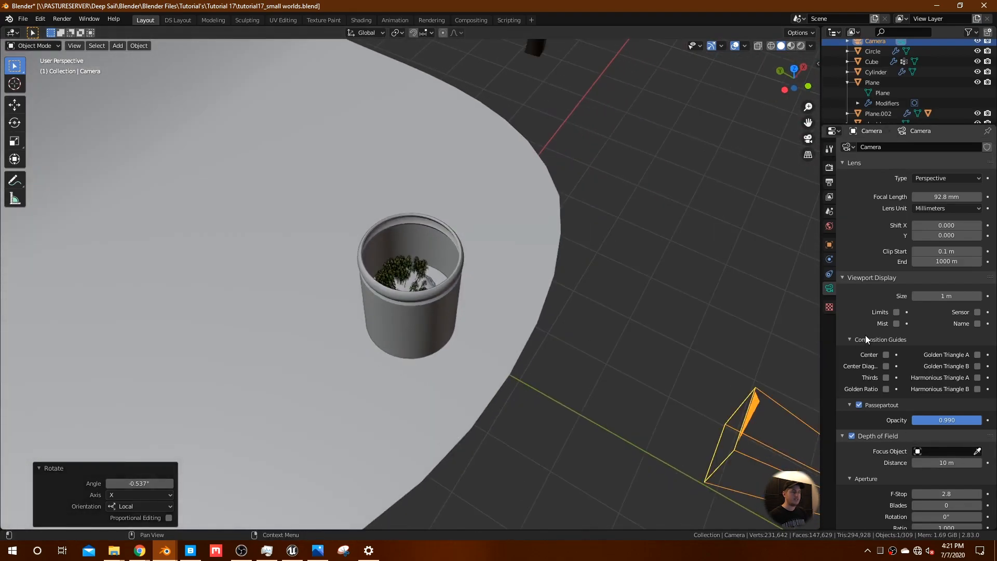
{"action": "left_click", "coordinate": [897, 312]}
{"action": "left_click_drag", "start_coordinate": [941, 460], "coordinate": [975, 460]}
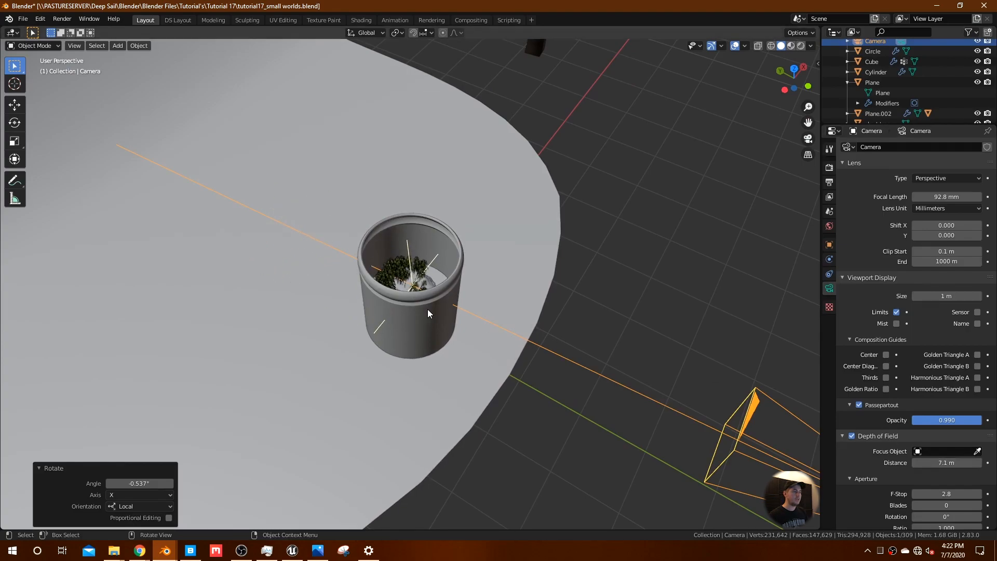
{"action": "key", "text": "KP_0"}
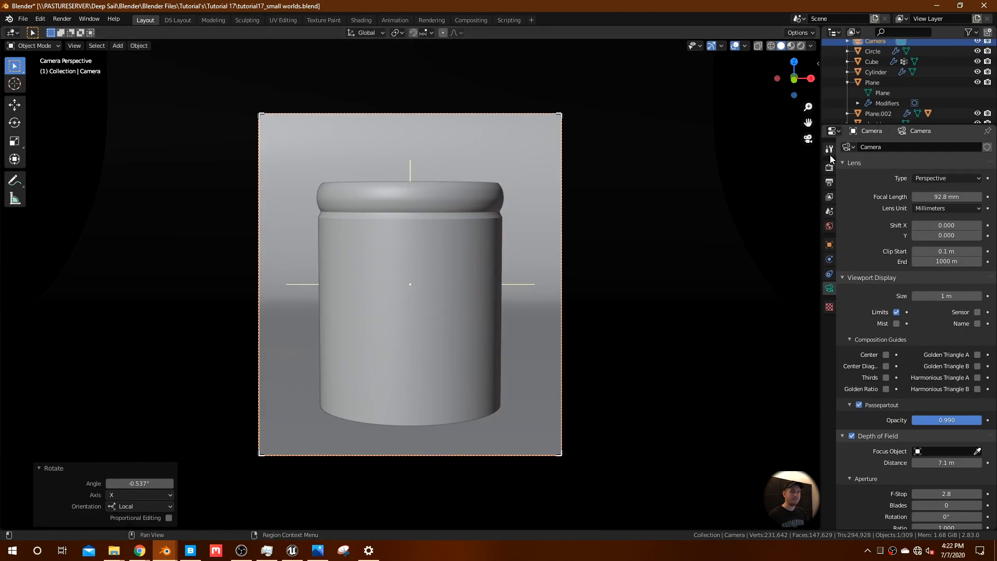
- Set the color management look to Very High Contrast and save the file
{"action": "left_click", "coordinate": [830, 181]}
{"action": "left_click", "coordinate": [829, 169]}
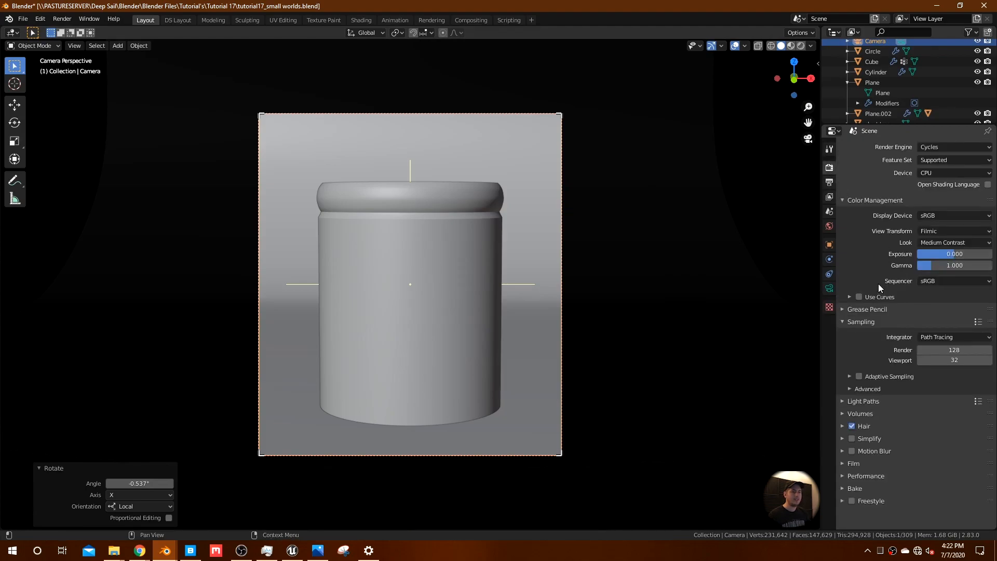
{"action": "left_click", "coordinate": [946, 242]}
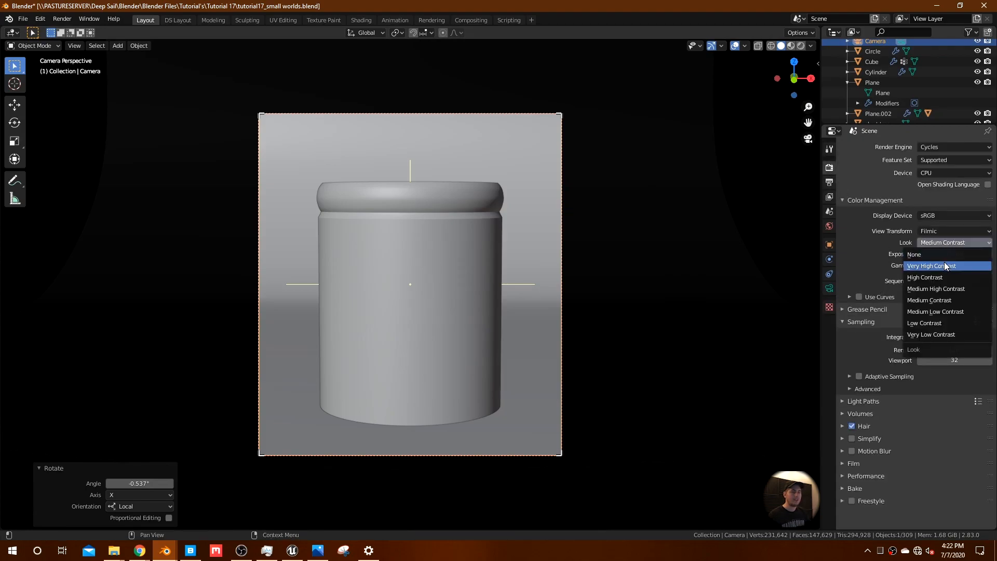
{"action": "left_click", "coordinate": [945, 266]}
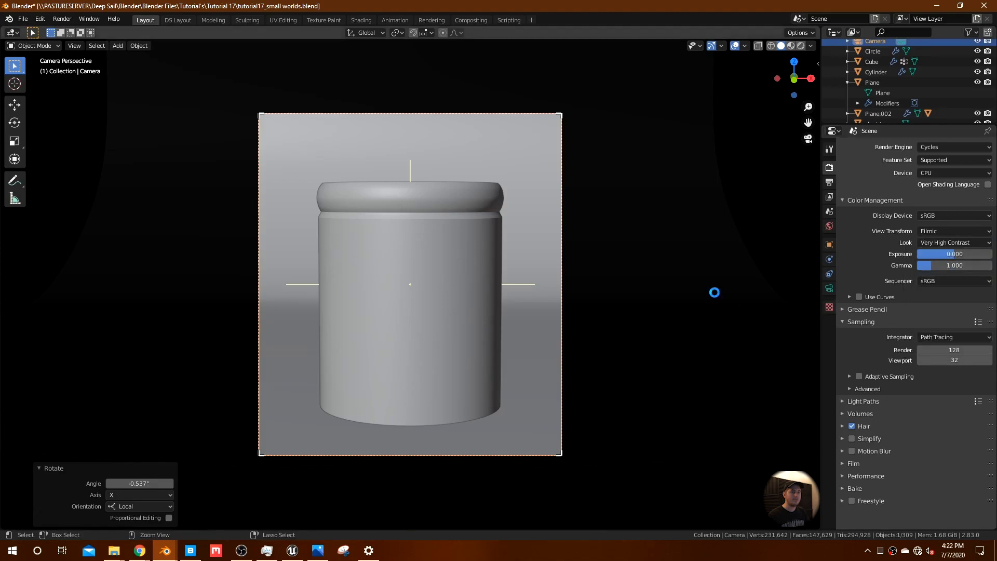
{"action": "key", "text": "ctrl+s"}
- Preview the camera view in Rendered shading and set the world background strength to 0.300
{"action": "left_click", "coordinate": [800, 46]}
{"action": "scroll", "coordinate": [667, 232], "scroll_direction": "up", "scroll_amount": 1}
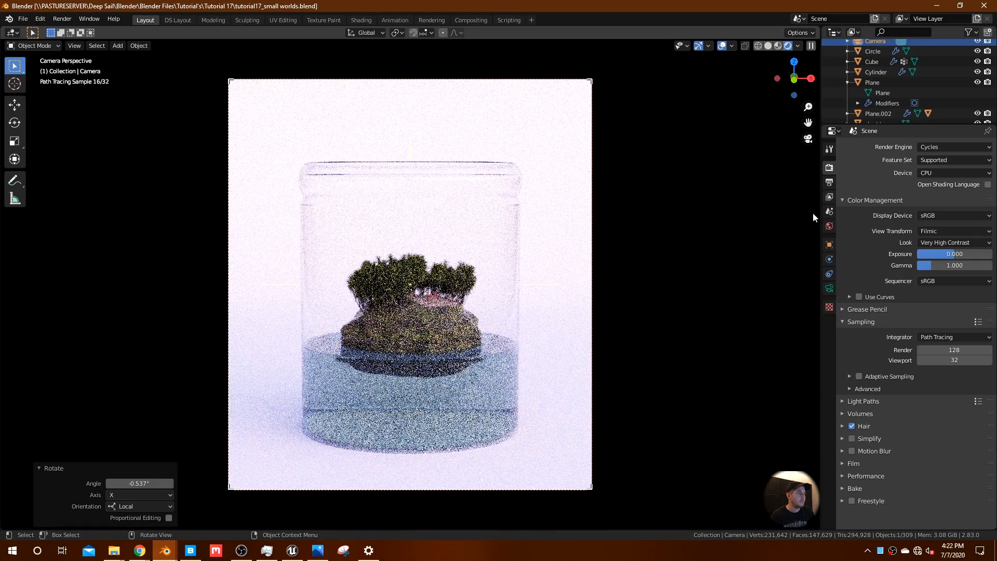
{"action": "left_click", "coordinate": [829, 226]}
{"action": "left_click", "coordinate": [949, 294]}
{"action": "type", "text": ".5"}
{"action": "key", "text": "Return"}
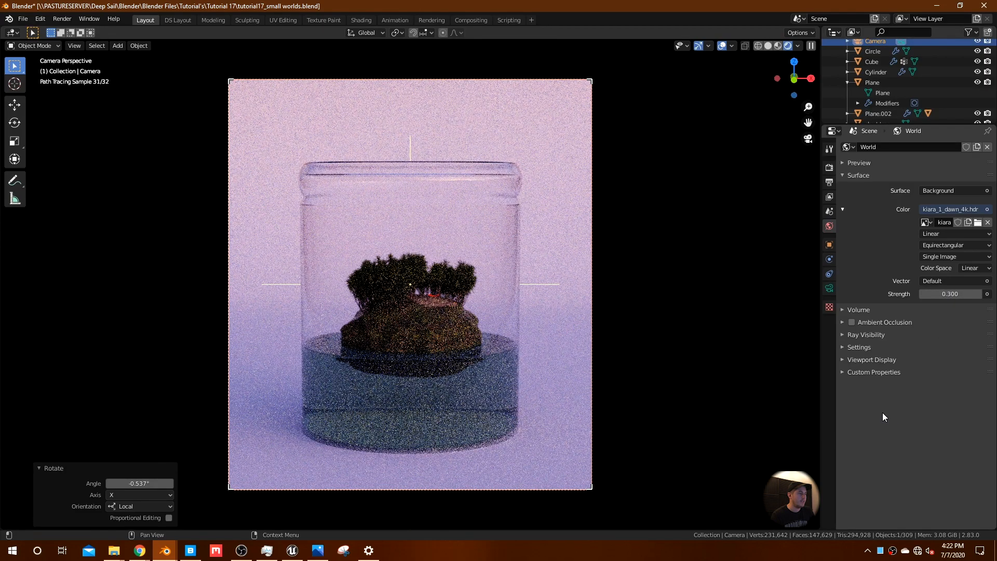
- Set the Cycles viewport samples to 1285
{"action": "left_click", "coordinate": [831, 182]}
{"action": "left_click", "coordinate": [829, 173]}
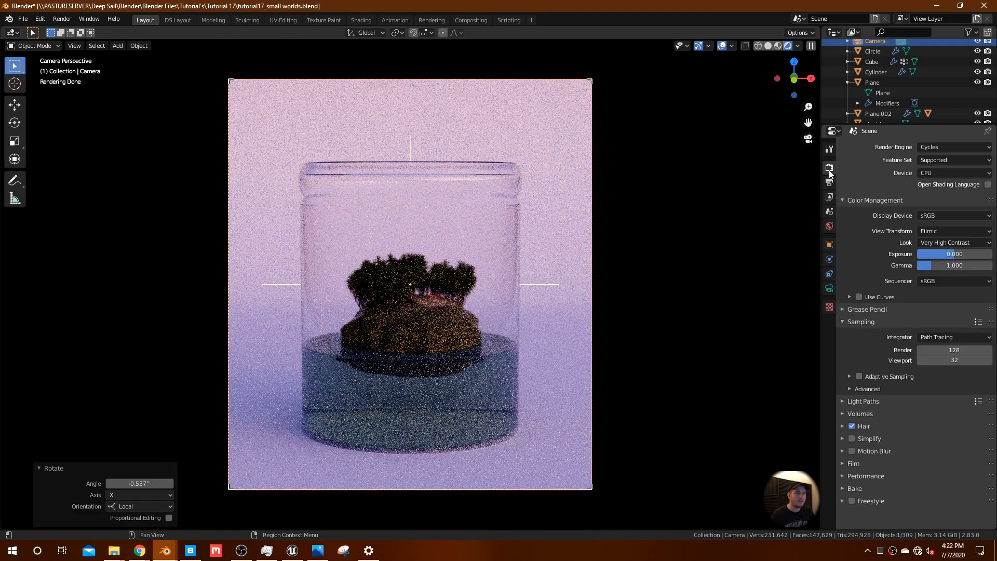
{"action": "left_click", "coordinate": [955, 360]}
{"action": "type", "text": "1285"}
{"action": "key", "text": "Return"}
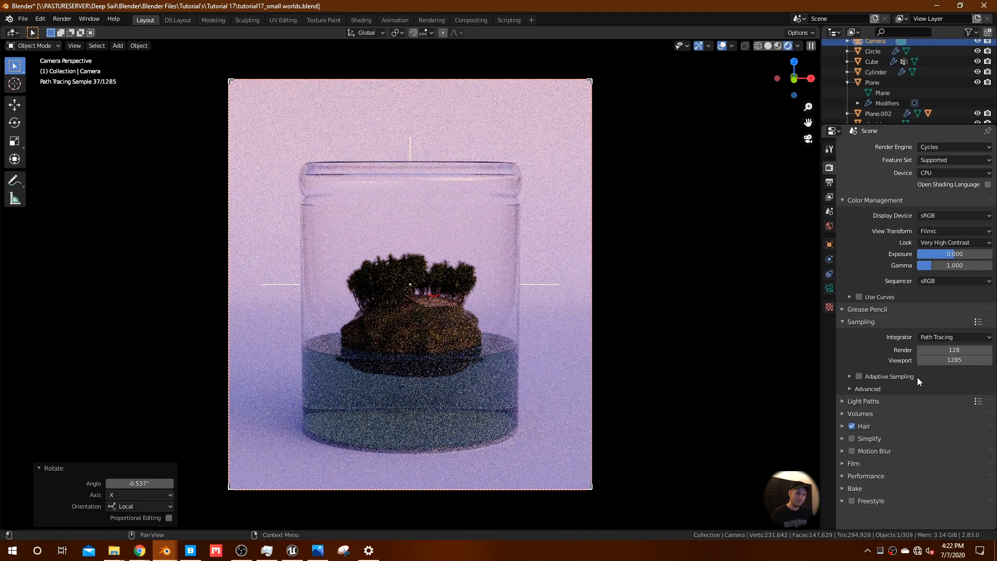